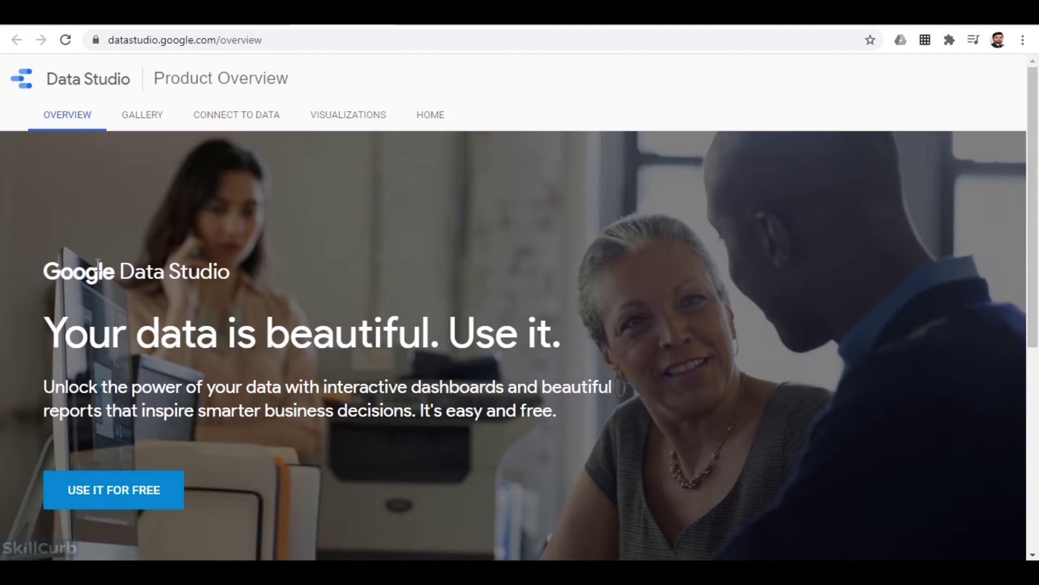
Read through the product overview page down to its Connect, Visualize and Share sections.
scroll(97, 264, "down", 2)
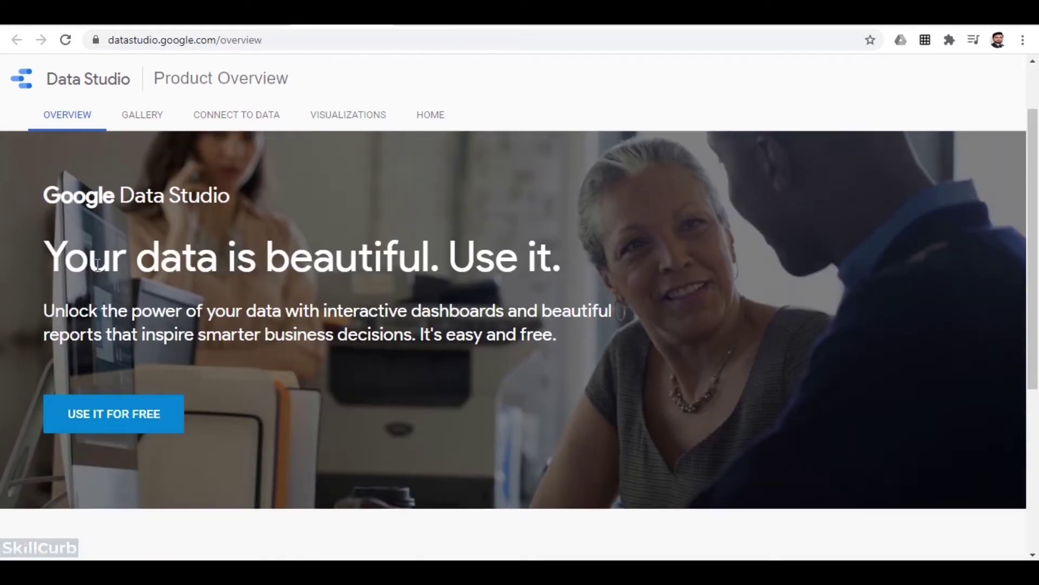
scroll(97, 263, "down", 4)
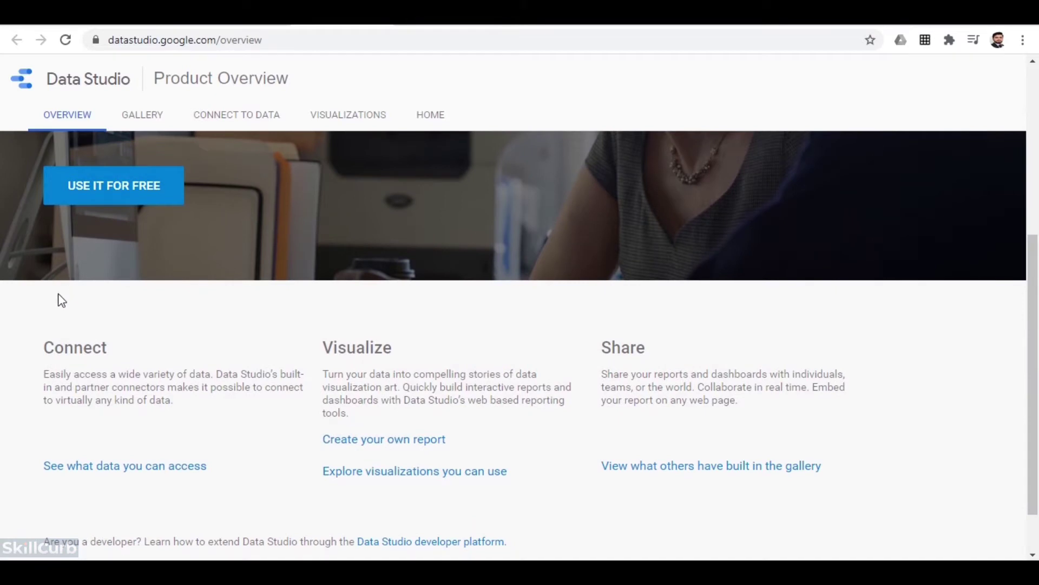
scroll(47, 306, "down", 1)
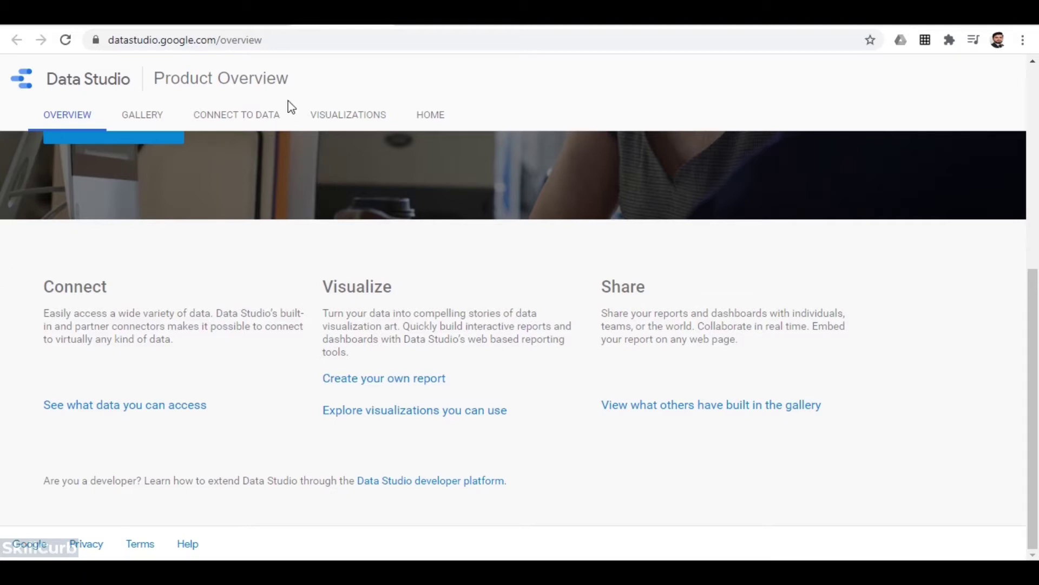
Open the Connect to Data page and examine the available Google connectors, from BigQuery to YouTube Analytics.
left_click(214, 116)
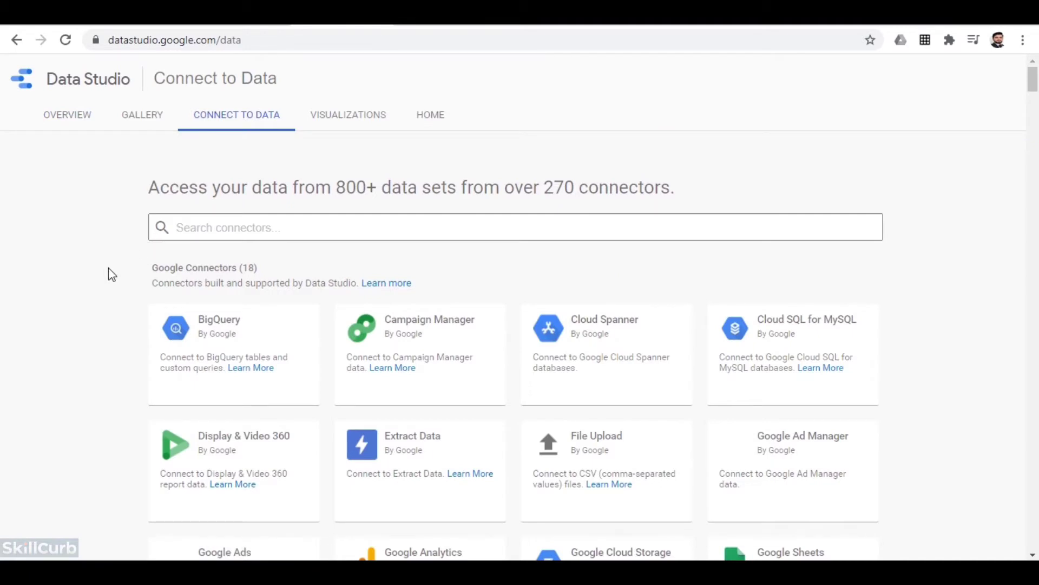
scroll(111, 274, "down", 1)
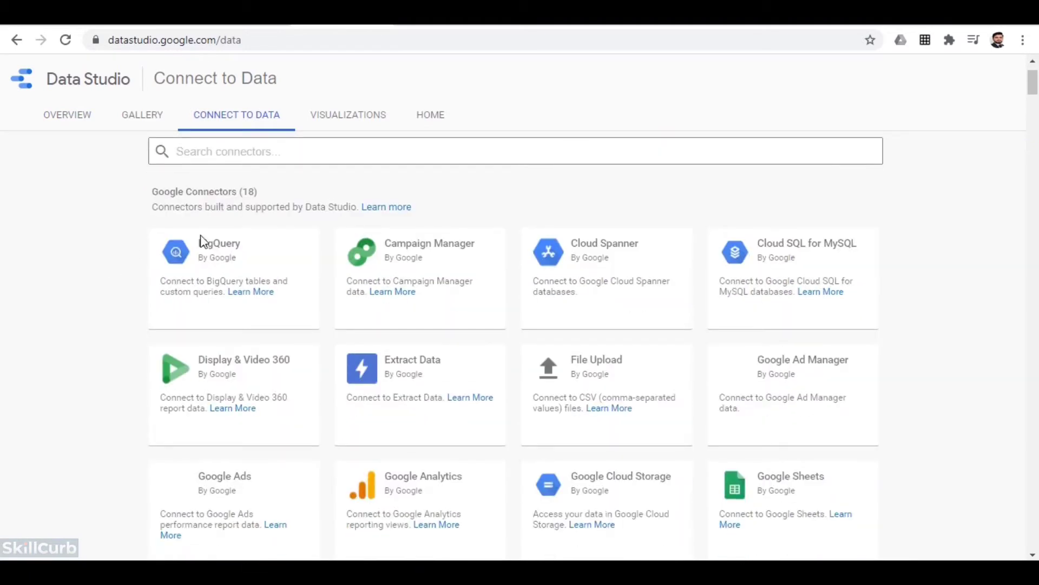
mouse_move(844, 359)
scroll(851, 379, "down", 4)
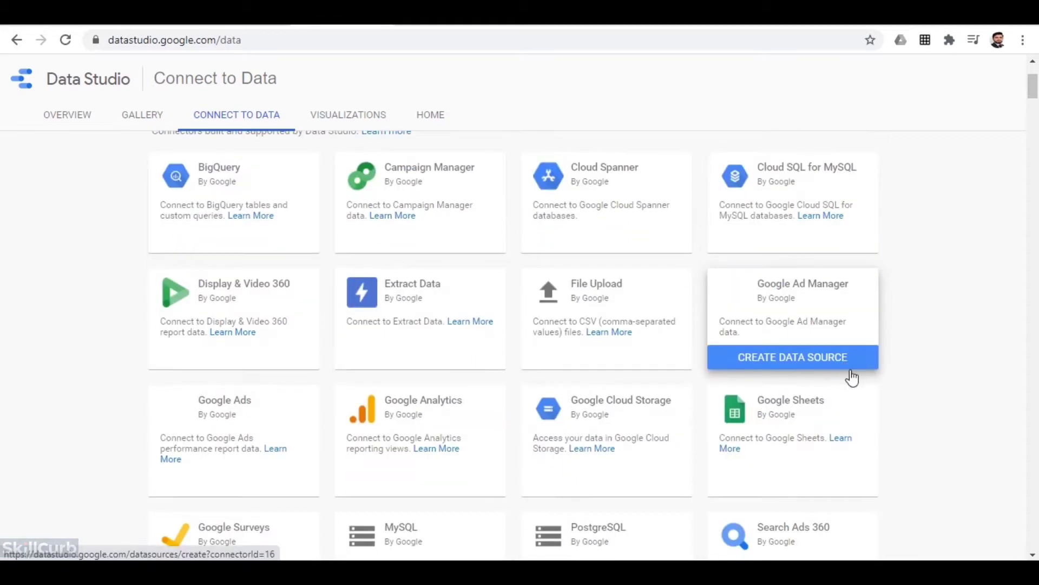
scroll(857, 395, "up", 3)
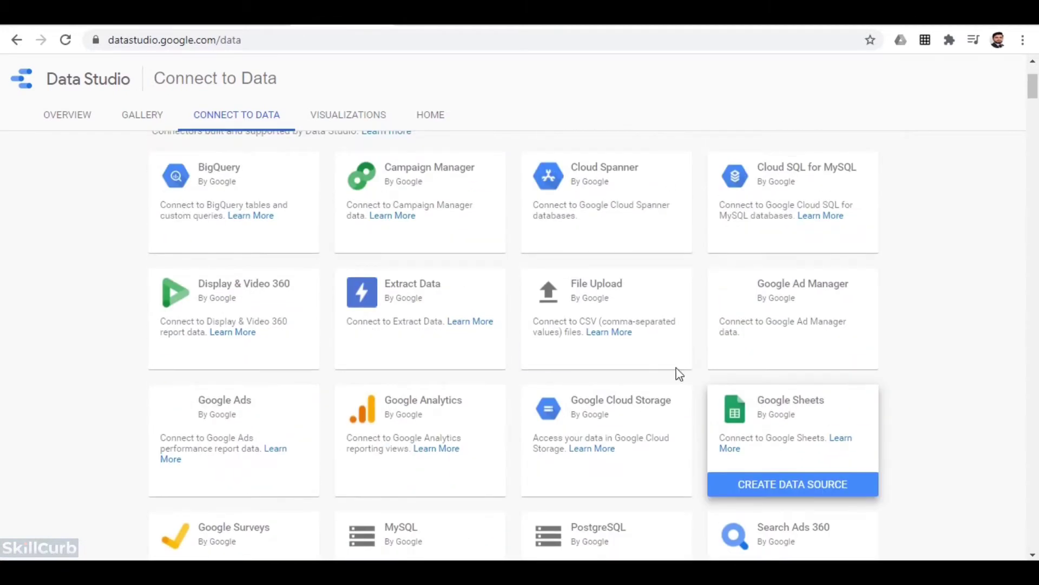
mouse_move(269, 206)
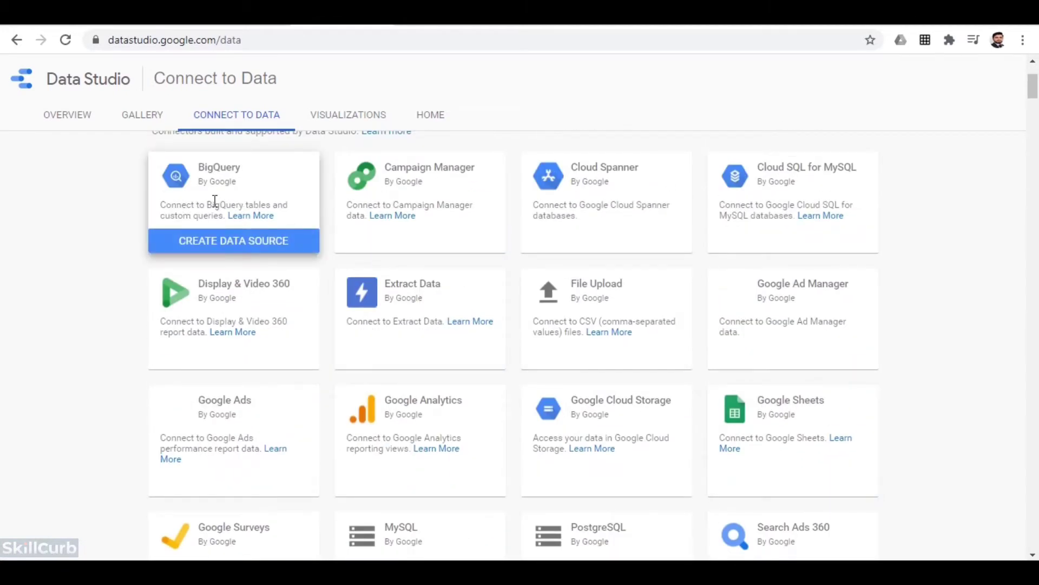
mouse_move(656, 194)
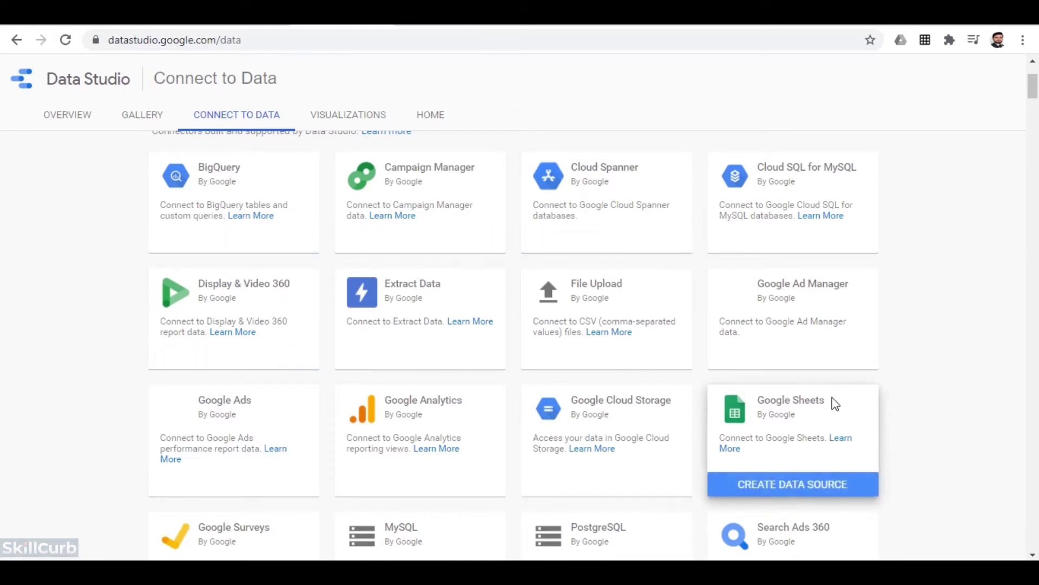
scroll(833, 402, "down", 2)
mouse_move(400, 377)
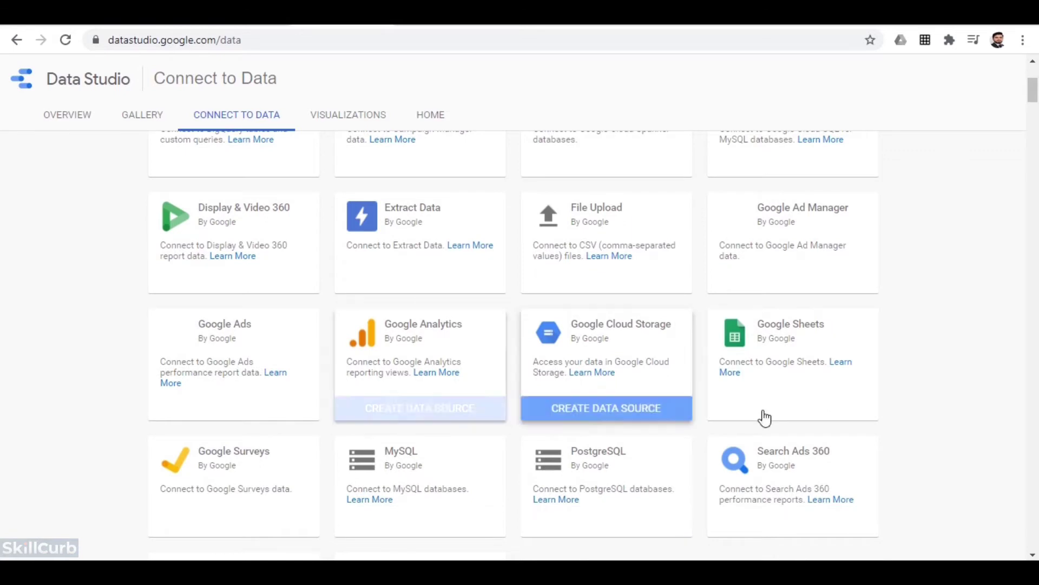
scroll(859, 432, "down", 2)
scroll(686, 471, "down", 2)
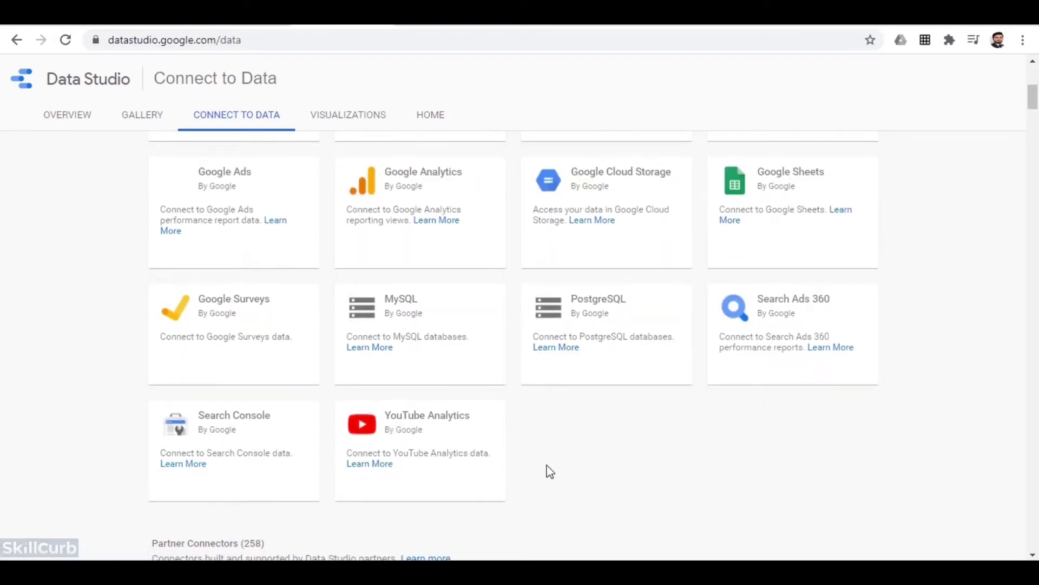
mouse_move(461, 442)
mouse_move(287, 334)
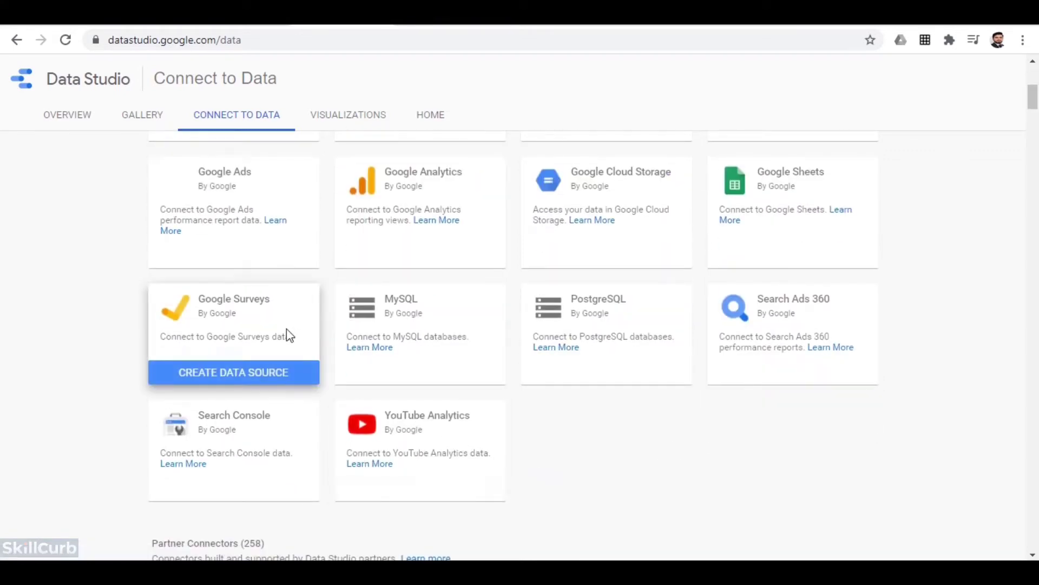
scroll(93, 332, "up", 2)
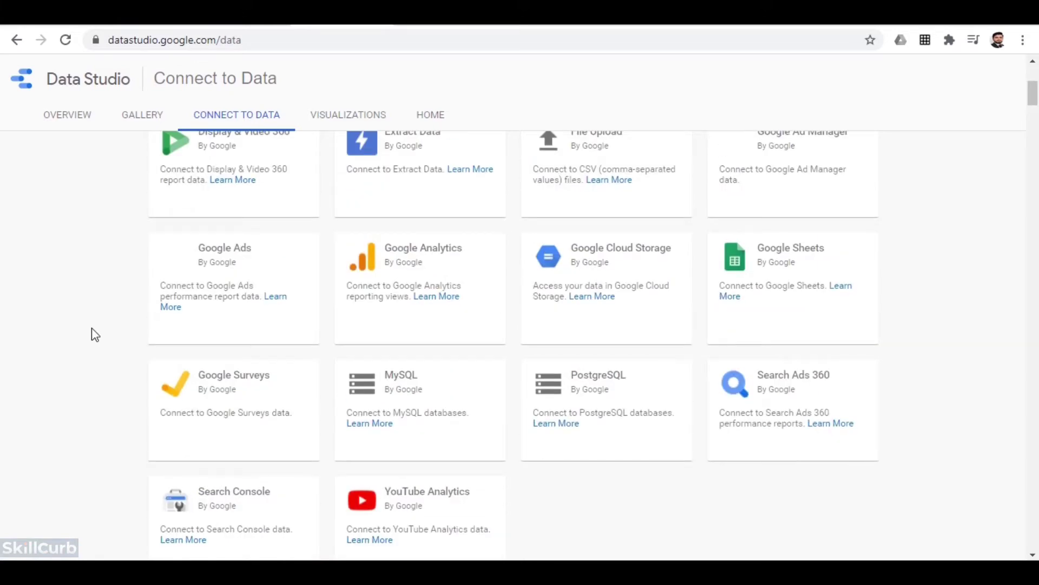
scroll(92, 328, "up", 5)
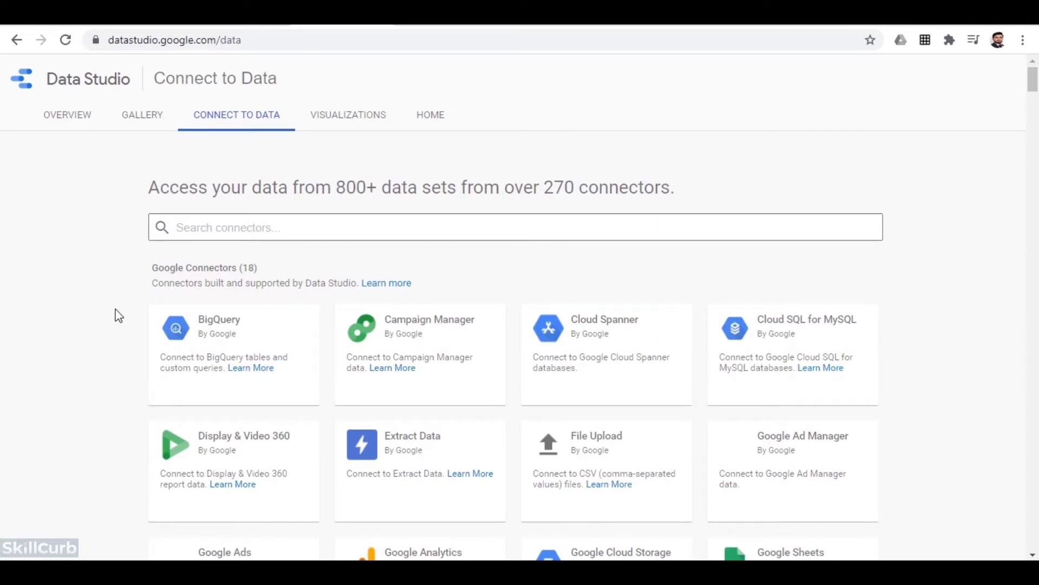
Look over the partner connectors listed below the Google ones, and return to the beginning of the list.
scroll(127, 297, "down", 7)
scroll(128, 296, "down", 3)
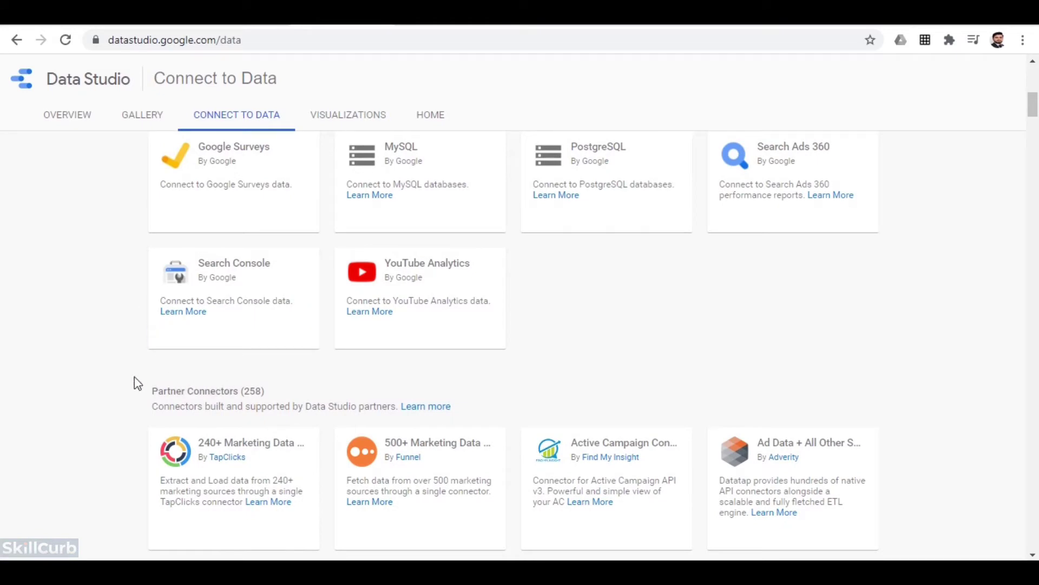
scroll(130, 383, "down", 2)
scroll(130, 384, "down", 3)
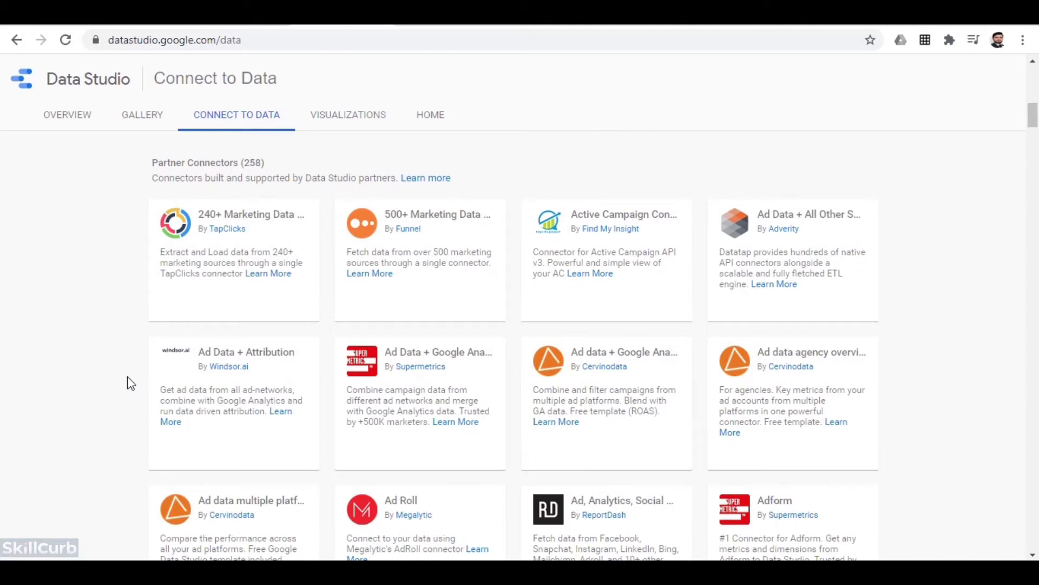
scroll(130, 384, "up", 14)
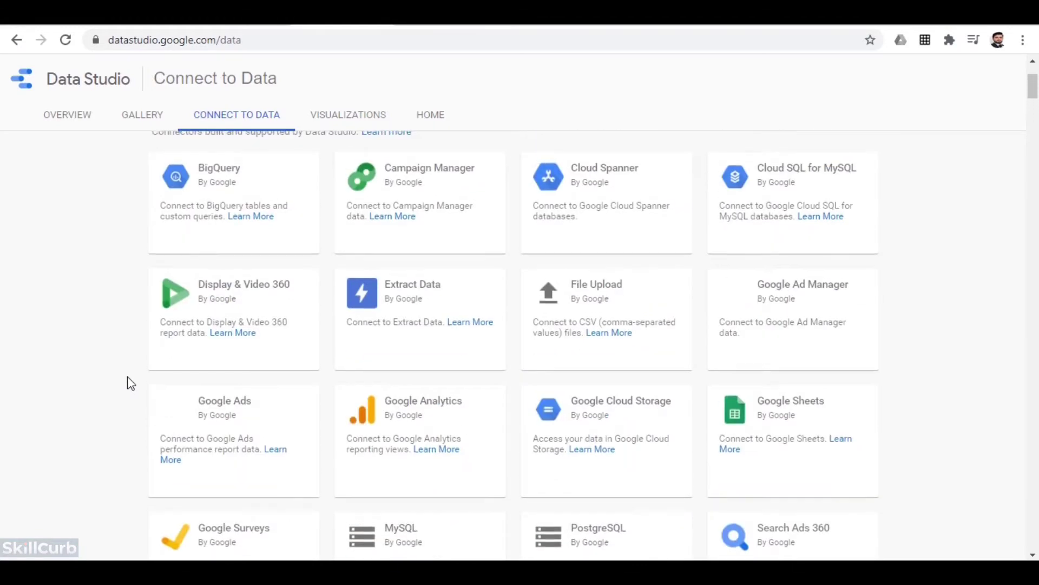
Open the report gallery and examine the featured Data Studio reports down to the end of the page.
left_click(142, 123)
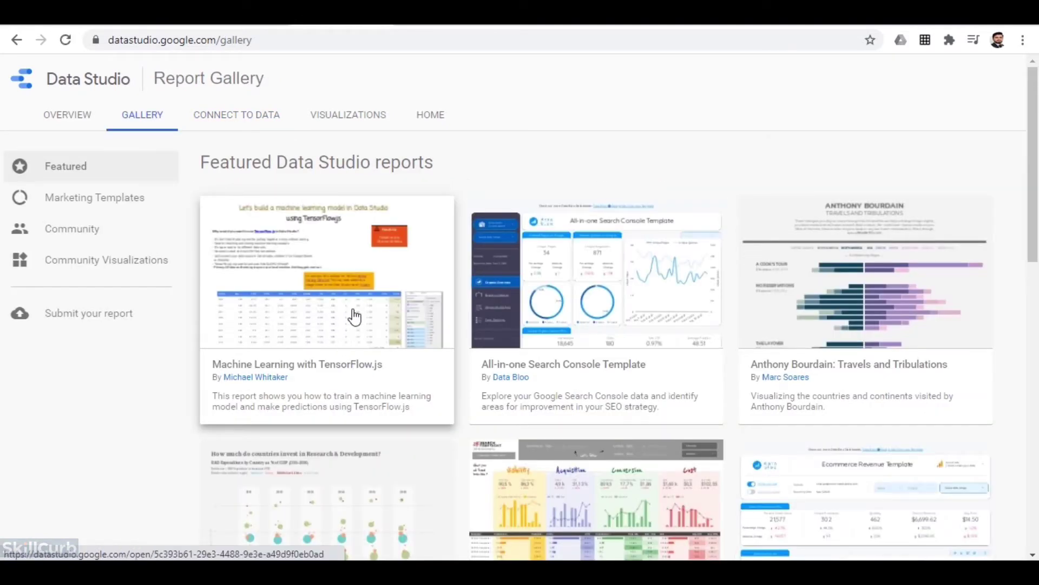
scroll(353, 314, "down", 3)
scroll(355, 315, "down", 2)
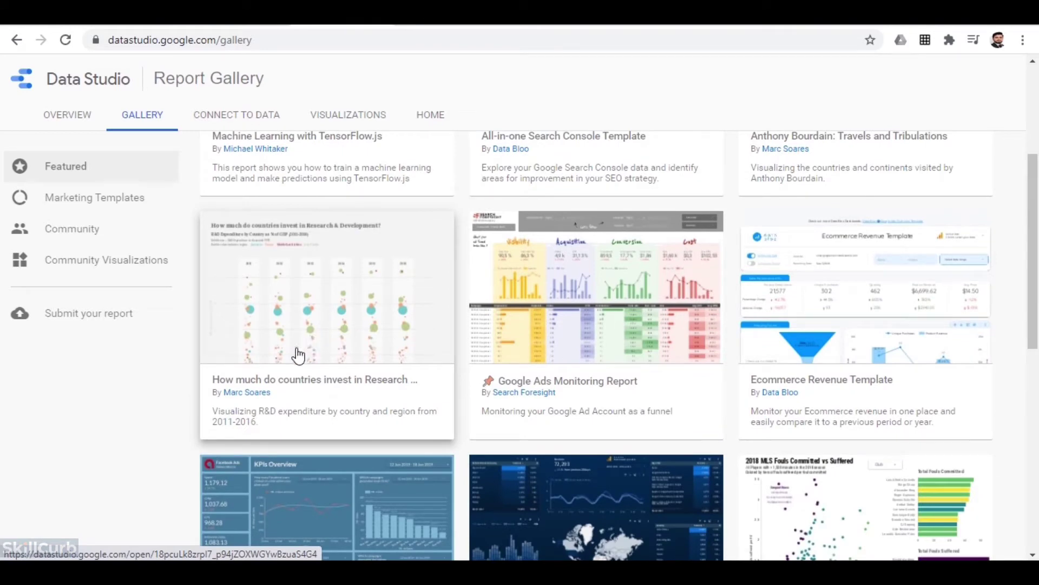
scroll(305, 355, "down", 3)
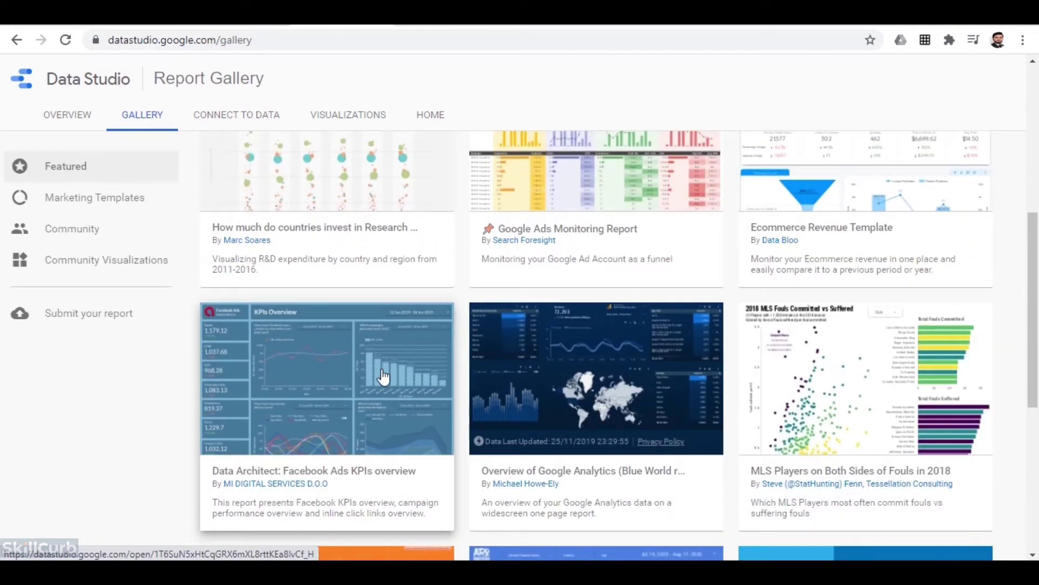
scroll(235, 432, "down", 4)
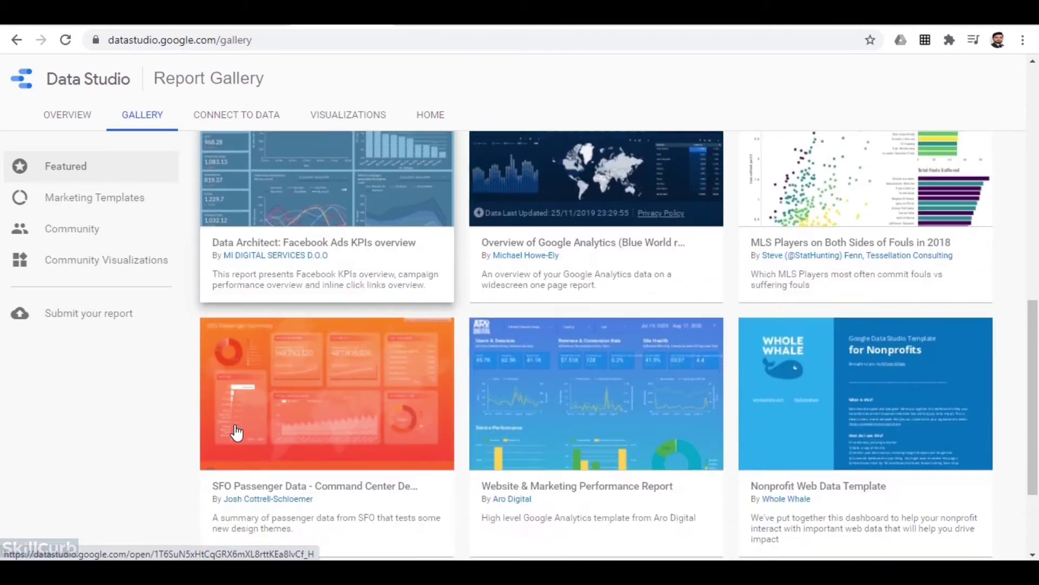
scroll(236, 431, "down", 3)
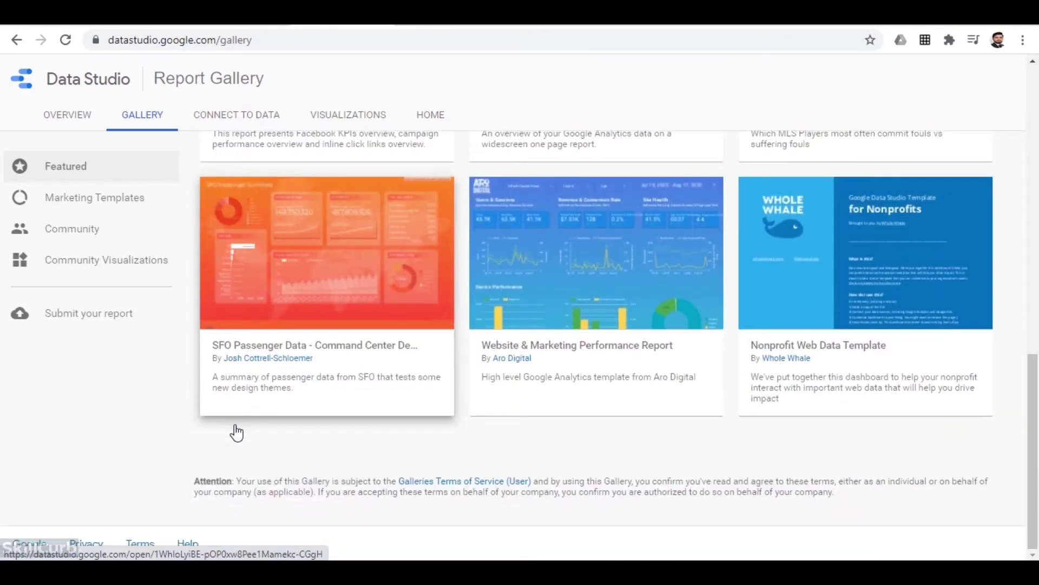
scroll(236, 431, "up", 5)
scroll(236, 431, "up", 8)
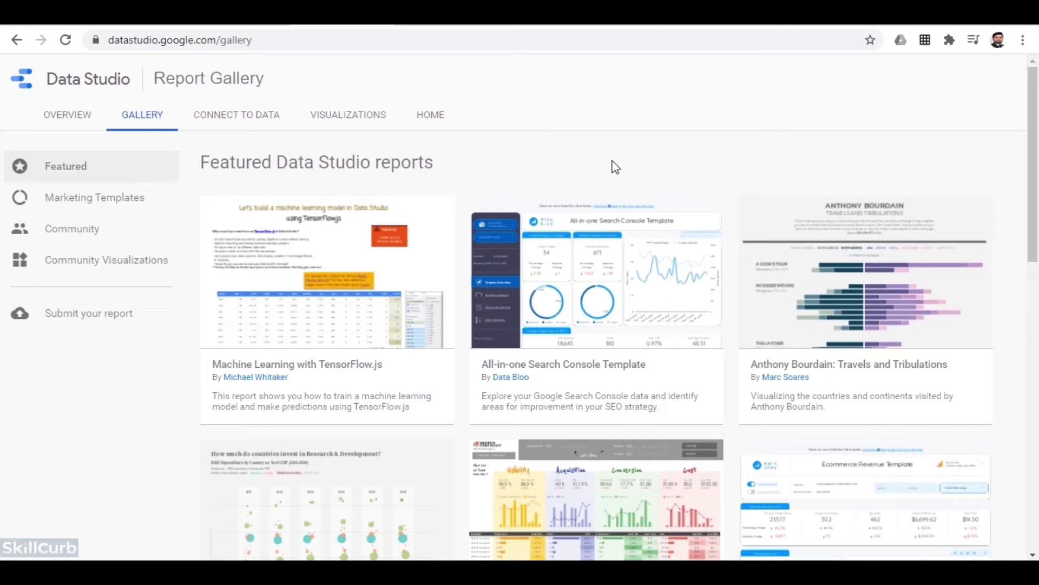
Create a blank report from the Data Studio home page and choose BigQuery as its data connector.
left_click(441, 126)
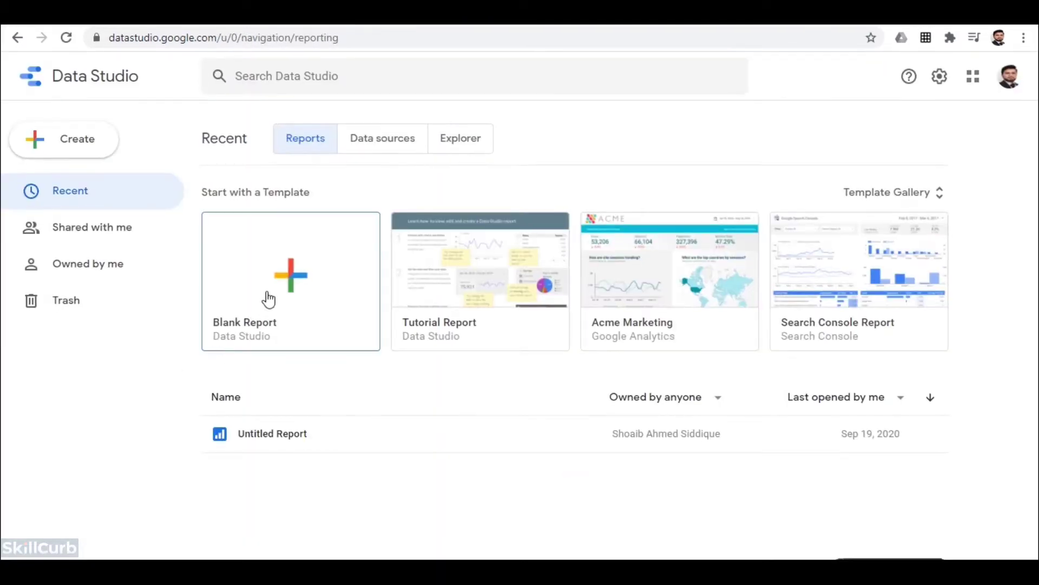
left_click(269, 297)
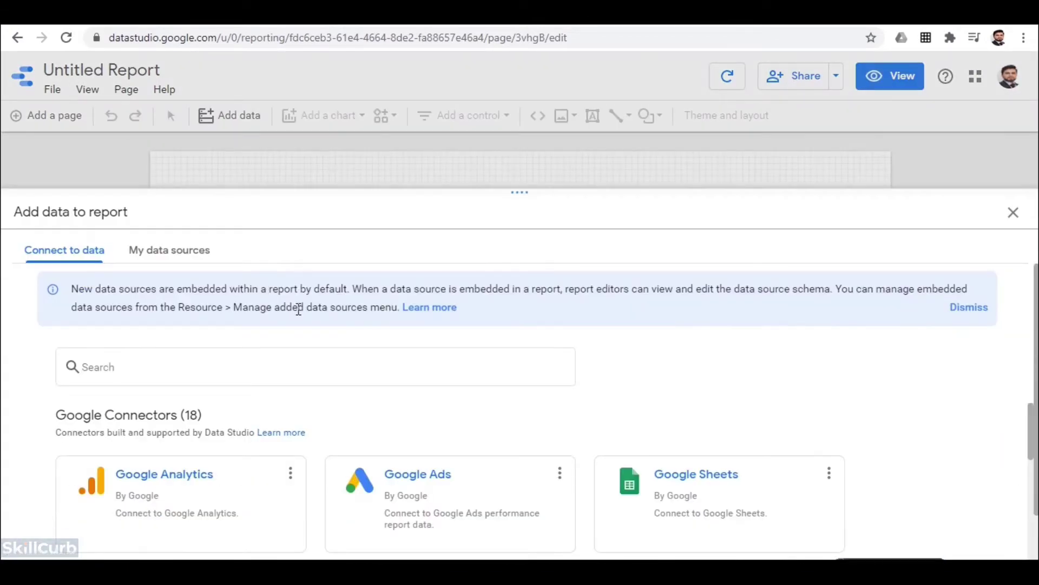
left_click(99, 356)
scroll(53, 364, "down", 1)
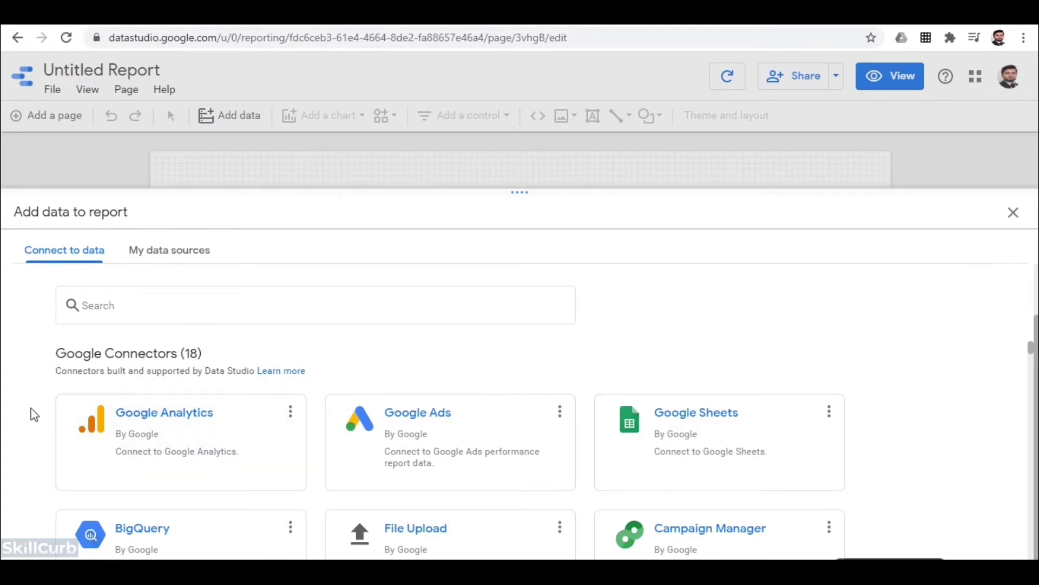
scroll(31, 425, "down", 1)
scroll(21, 471, "up", 1)
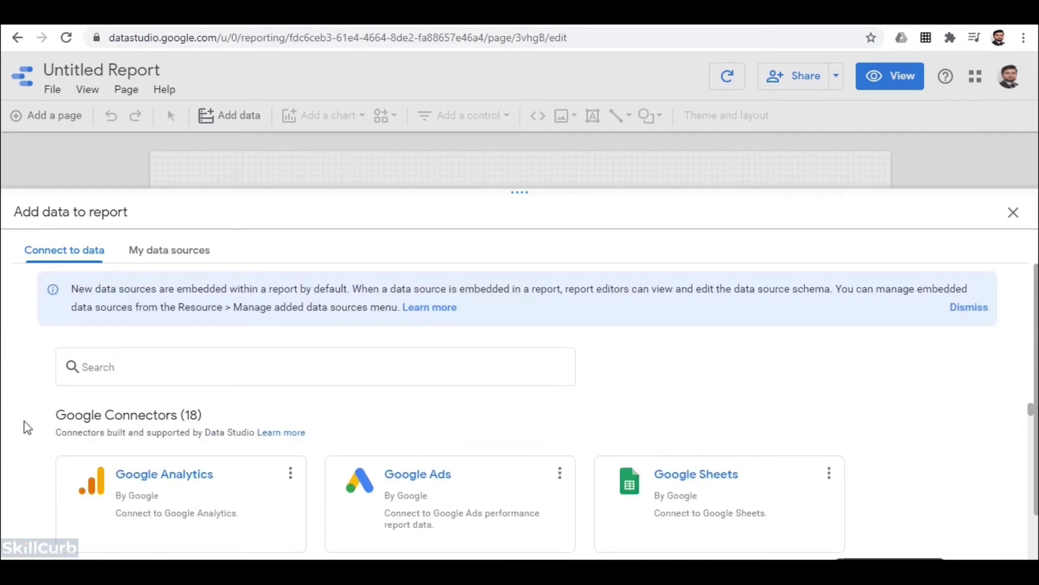
scroll(22, 431, "down", 2)
scroll(31, 420, "up", 1)
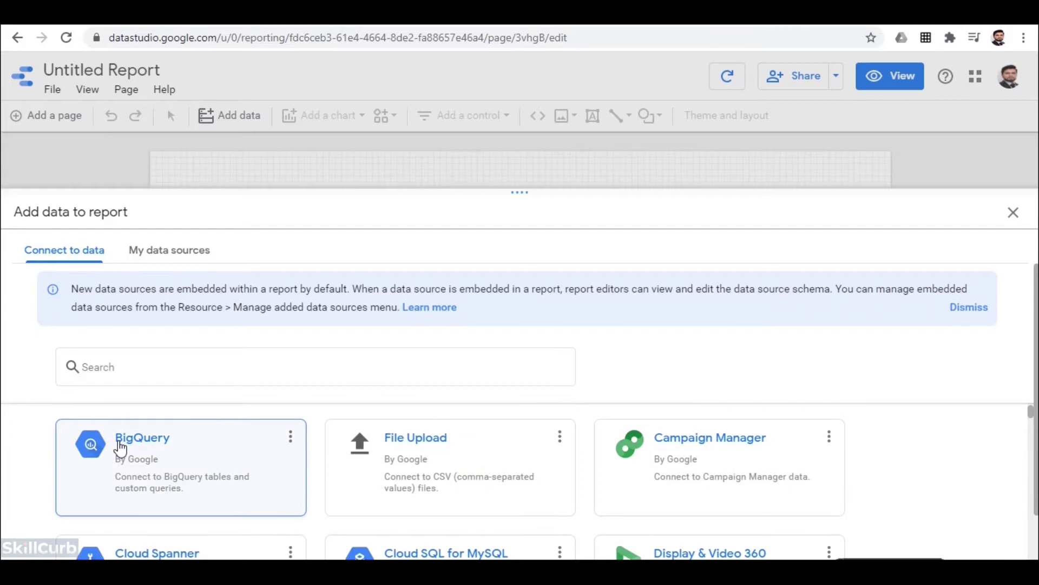
left_click(121, 448)
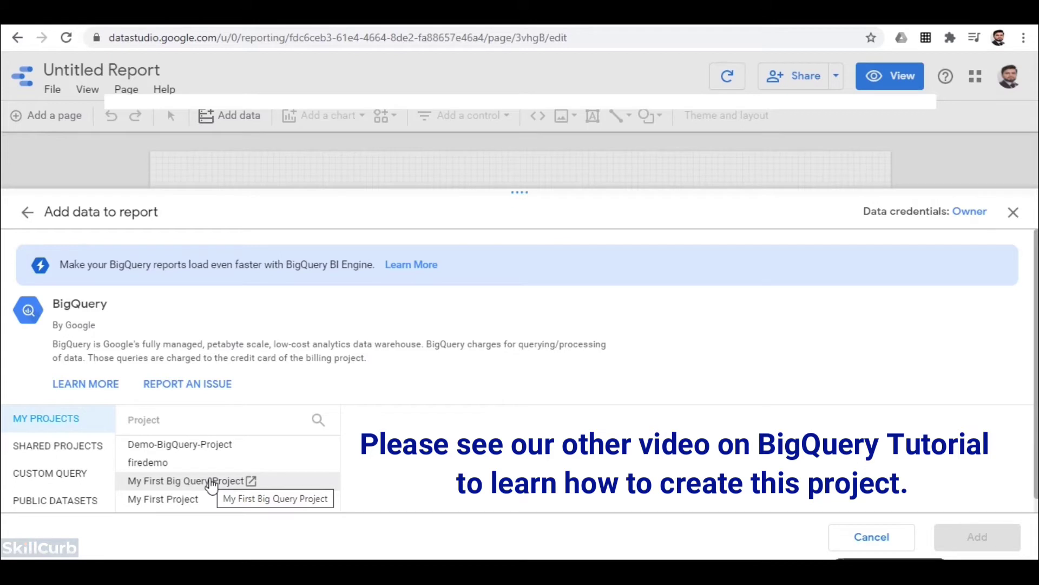
Add the Sales_Record table from the Sales_Record_Detailed dataset in My First Big Query Project to the report.
left_click(211, 485)
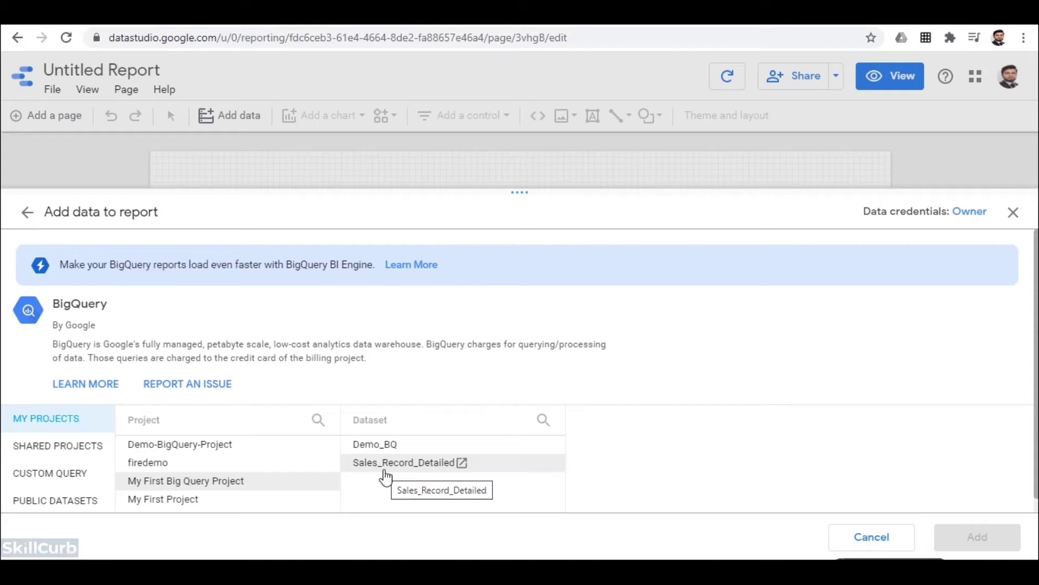
left_click(385, 476)
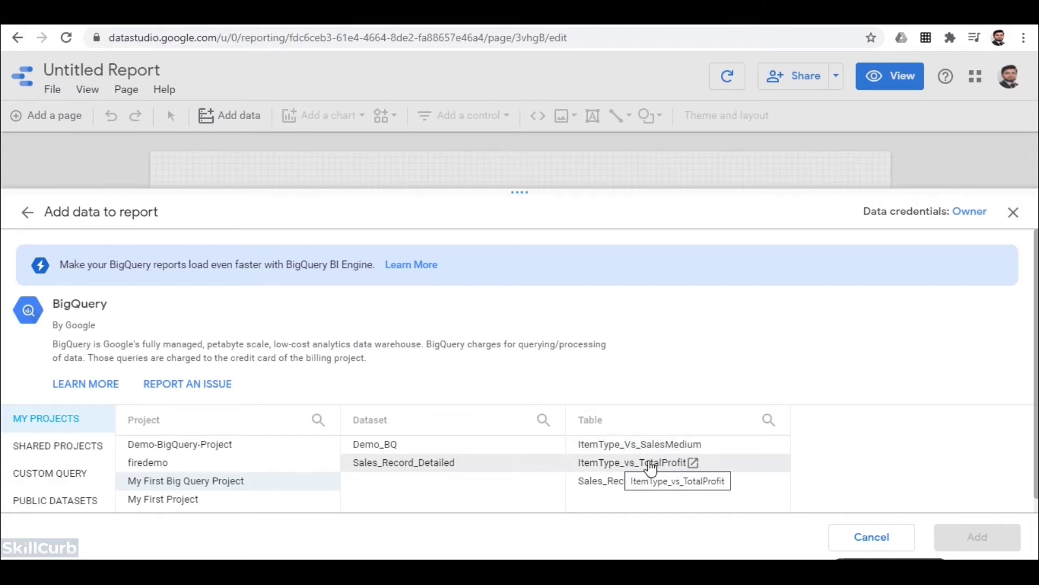
left_click(607, 486)
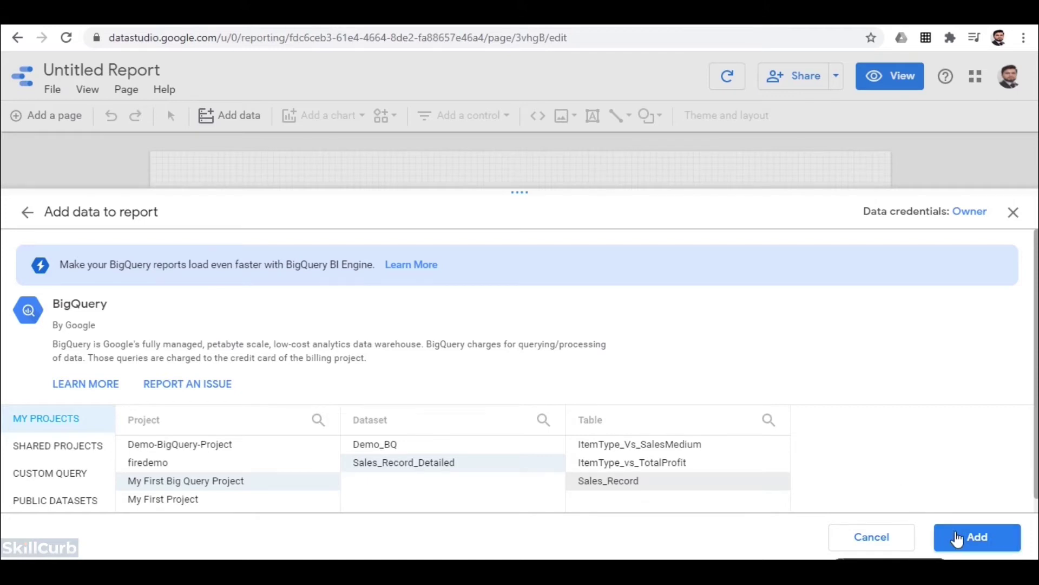
left_click(956, 539)
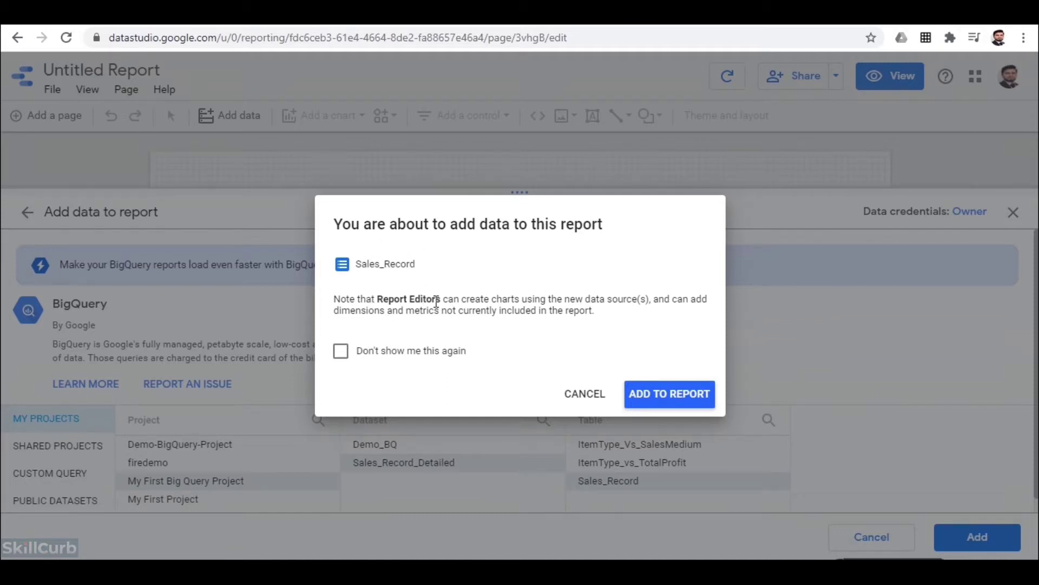
left_click(641, 391)
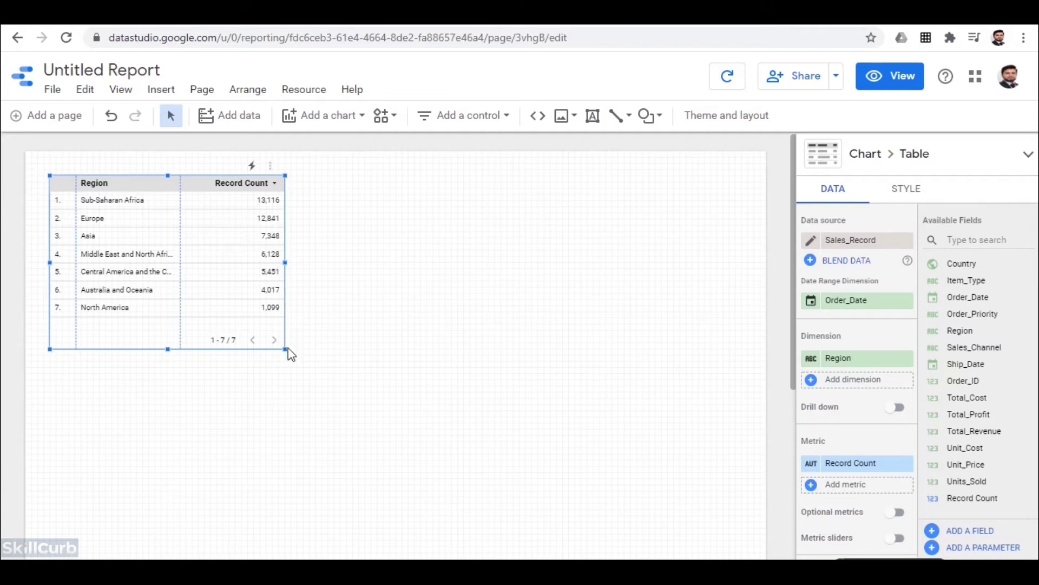
Enlarge the Region and Record Count table on the report canvas in both width and height.
left_click_drag(282, 348, 522, 465)
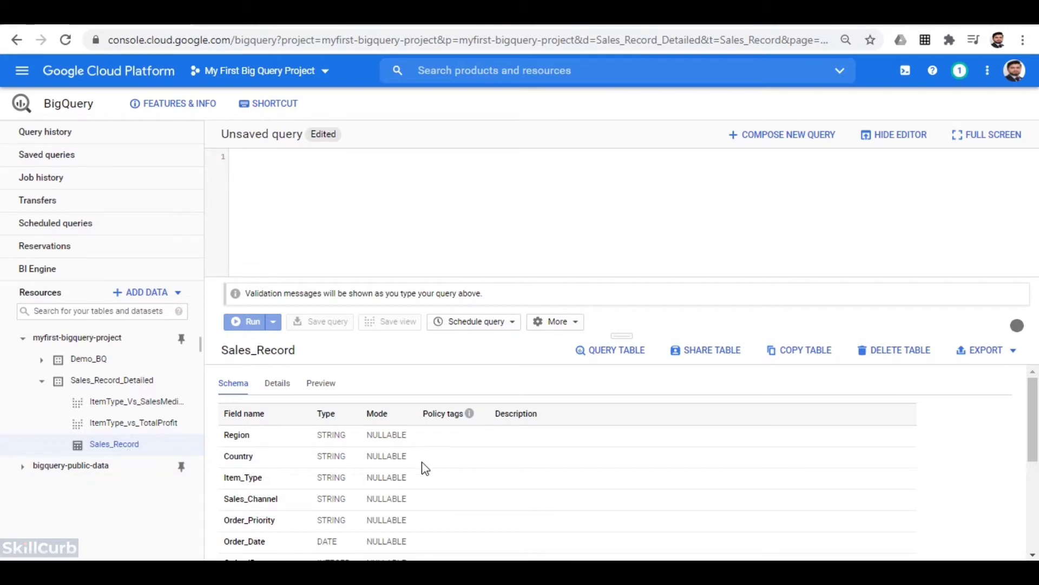
Query all columns of the Sales_Record table without a row limit, run it, and explore the results with Data Studio.
left_click(648, 353)
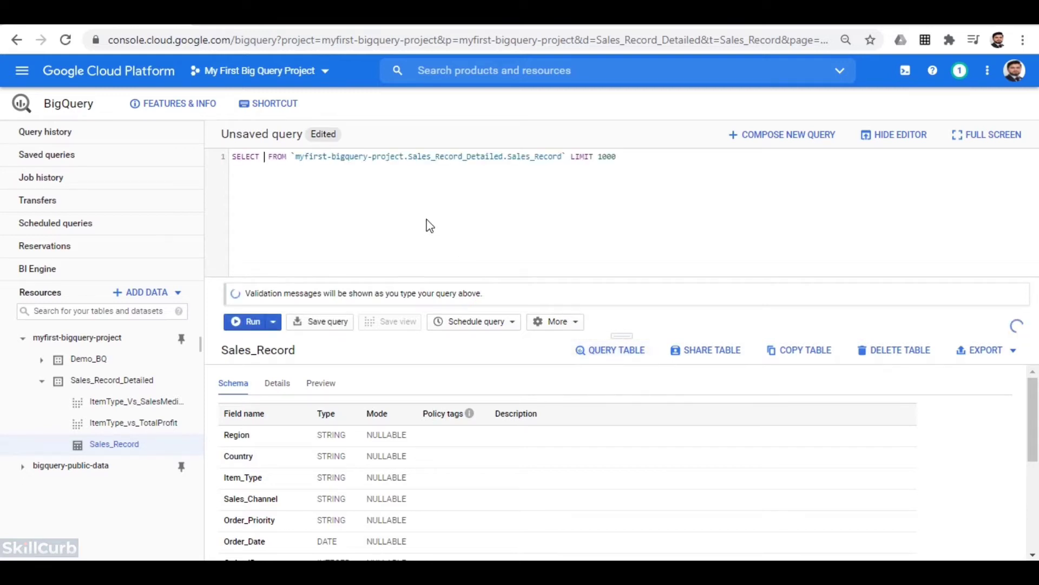
type("*")
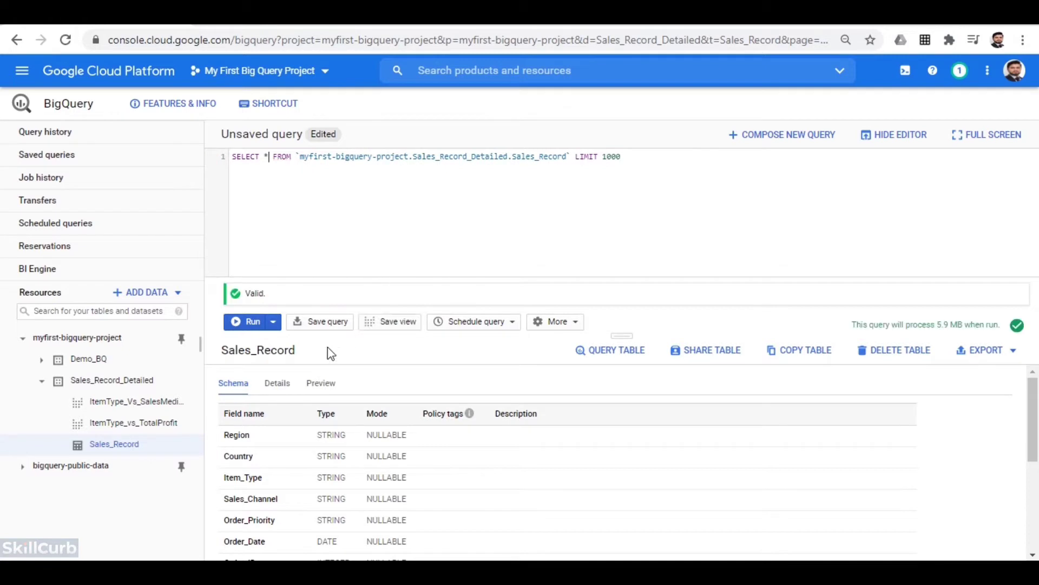
left_click_drag(575, 158, 655, 174)
key("BackSpace")
left_click(252, 323)
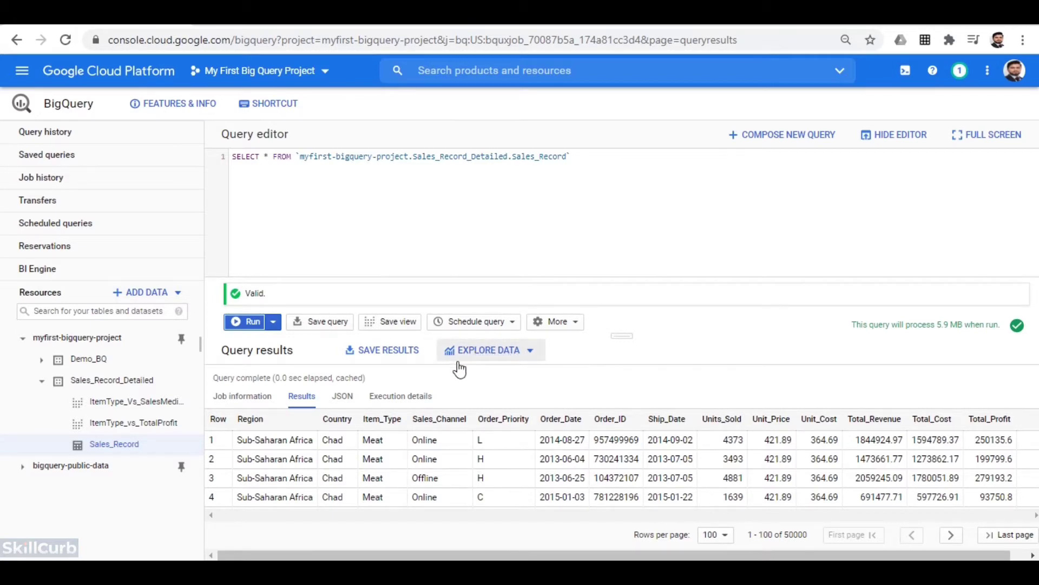
left_click(502, 351)
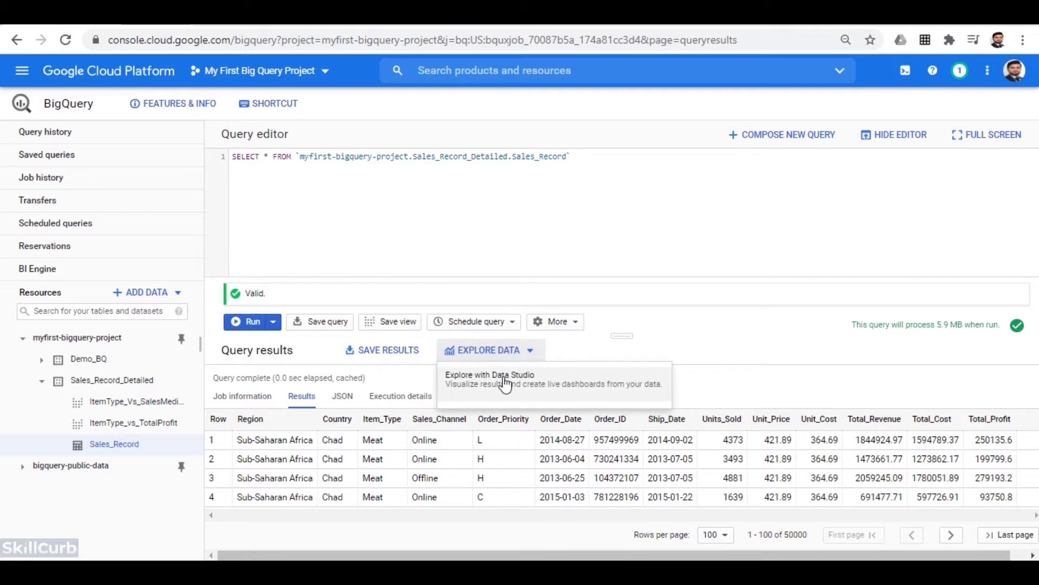
left_click(505, 383)
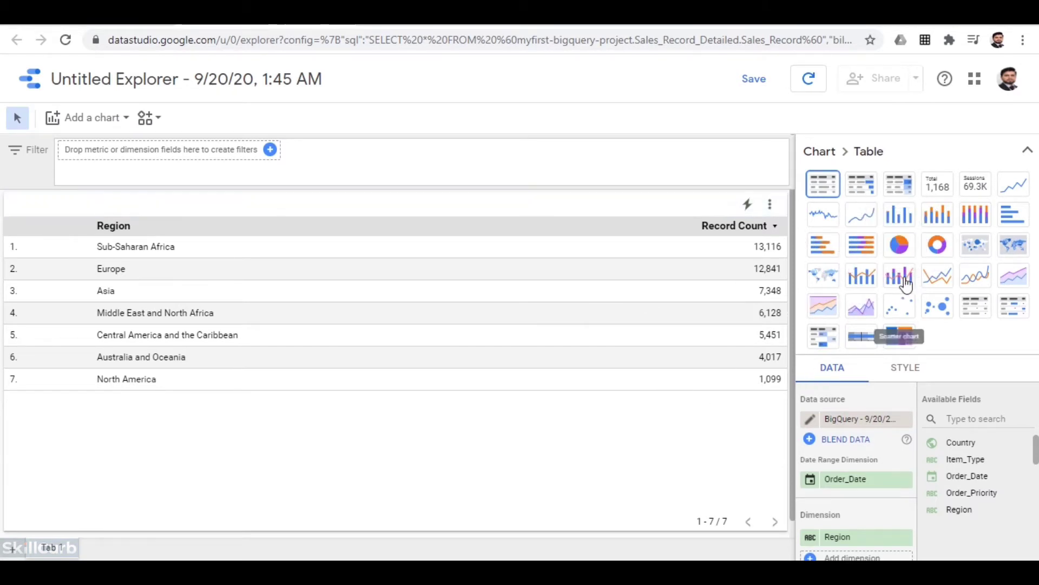
Display the record counts by region as a pie chart and switch back to the table.
left_click(908, 252)
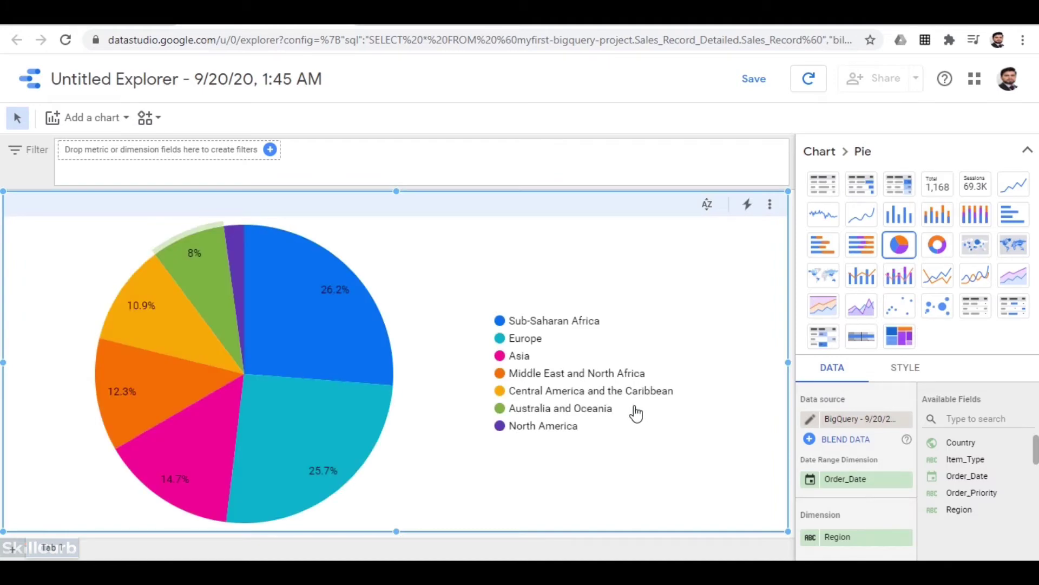
mouse_move(363, 328)
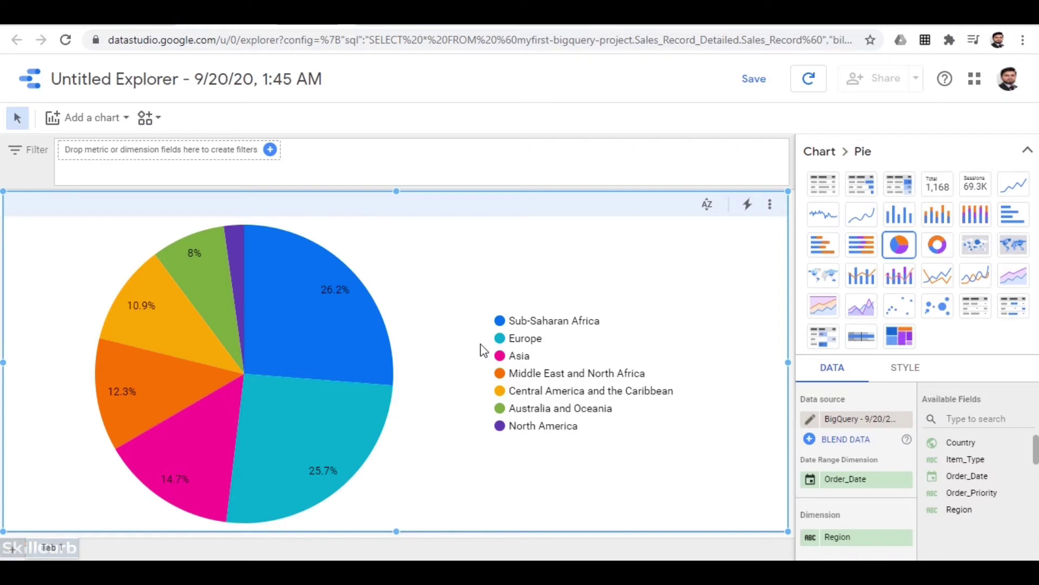
mouse_move(384, 353)
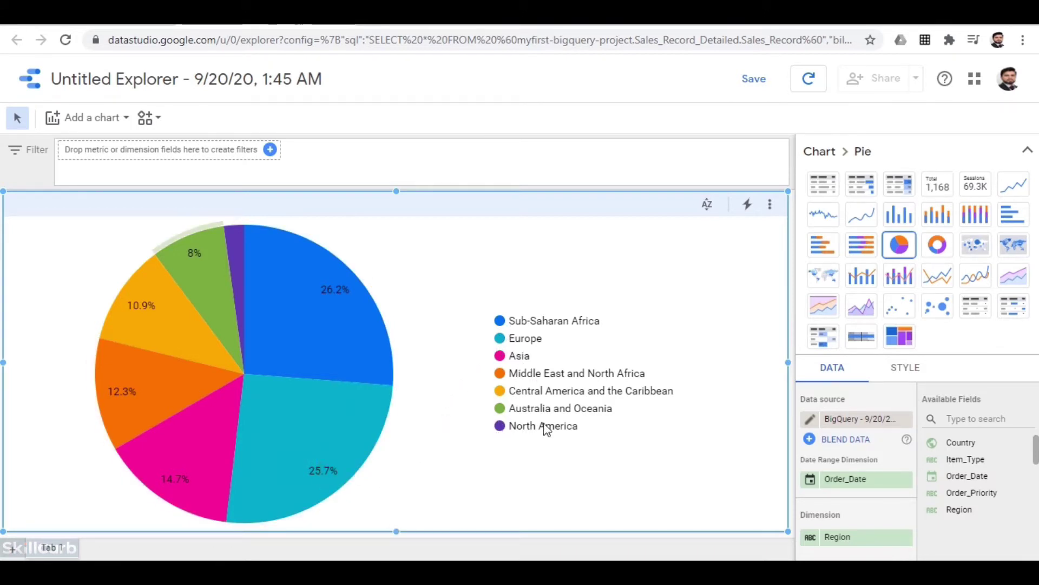
left_click(823, 184)
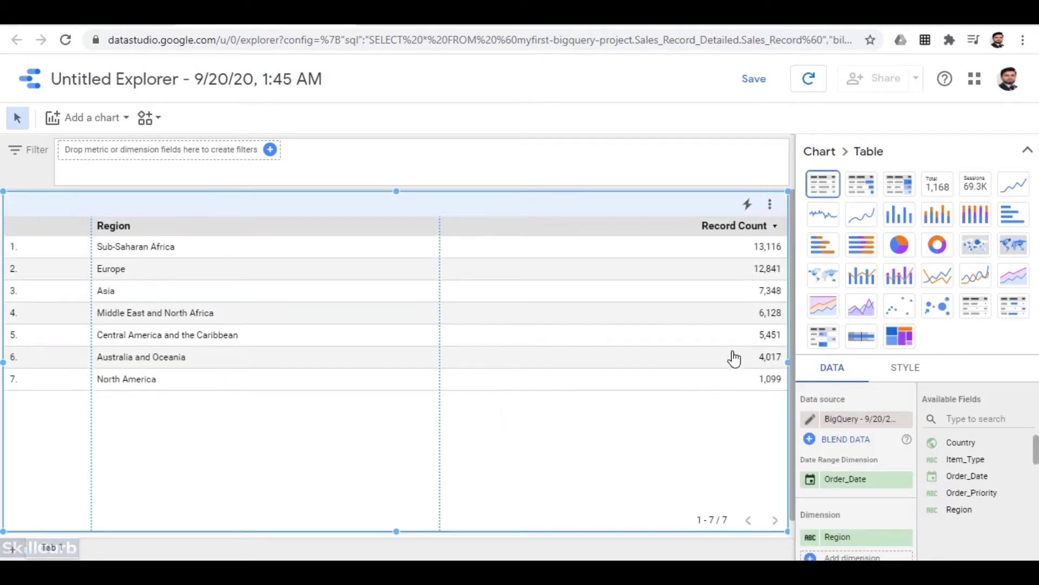
Replace the table's Region dimension with Item_Type.
left_click(1028, 150)
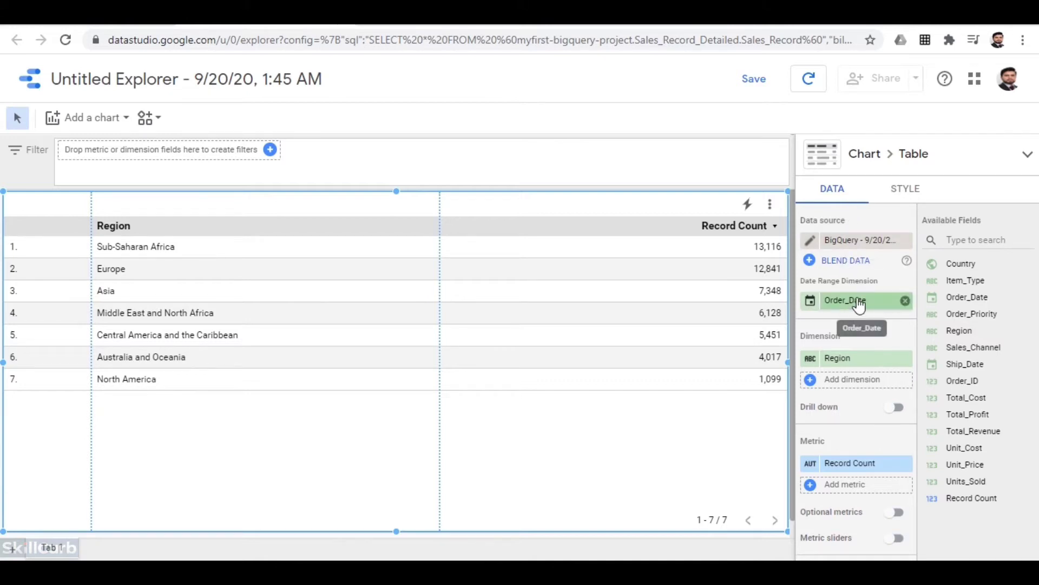
scroll(872, 301, "down", 2)
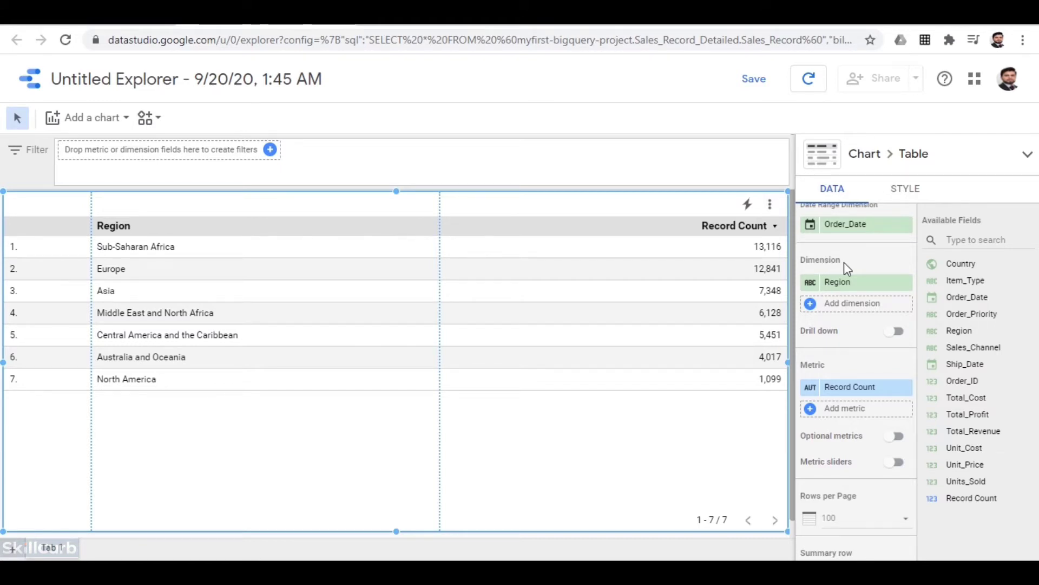
scroll(874, 330, "down", 2)
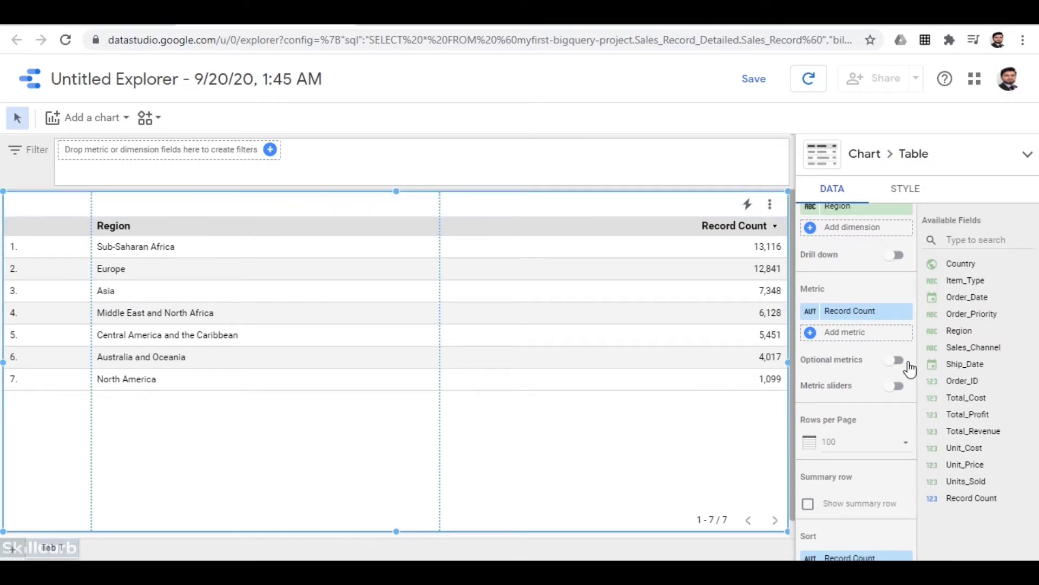
scroll(910, 368, "up", 2)
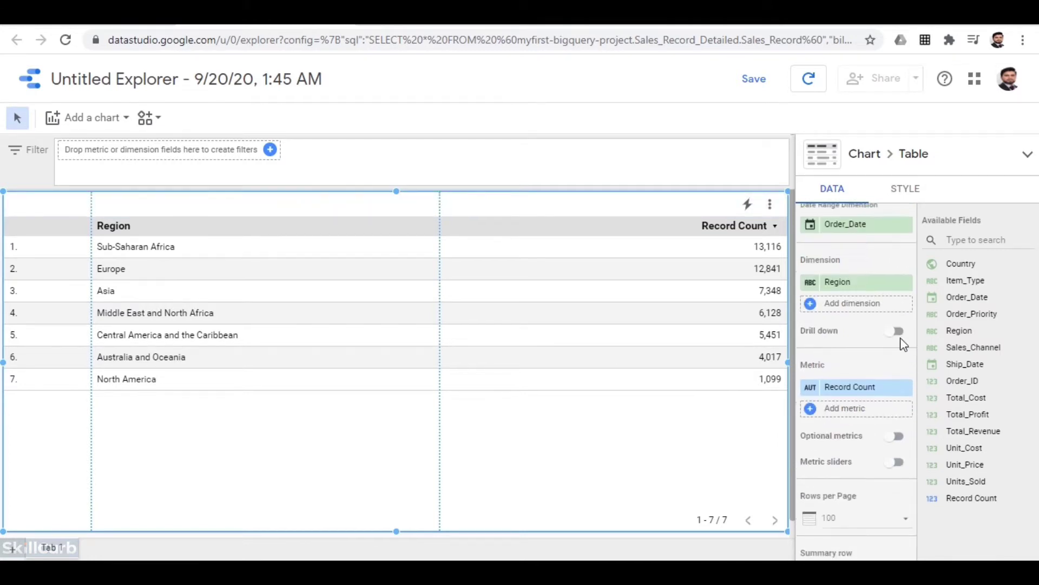
left_click(905, 283)
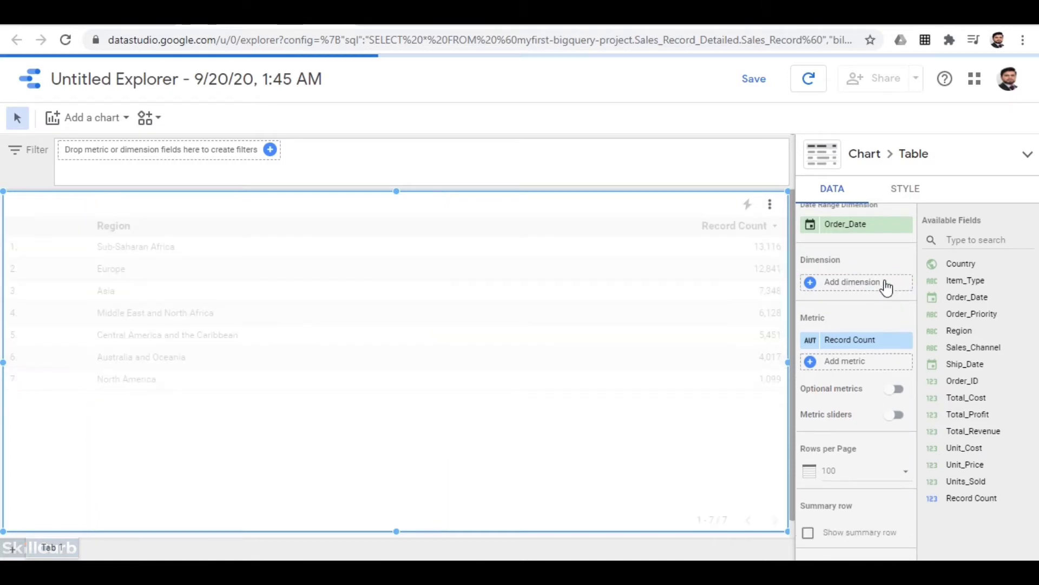
left_click(876, 284)
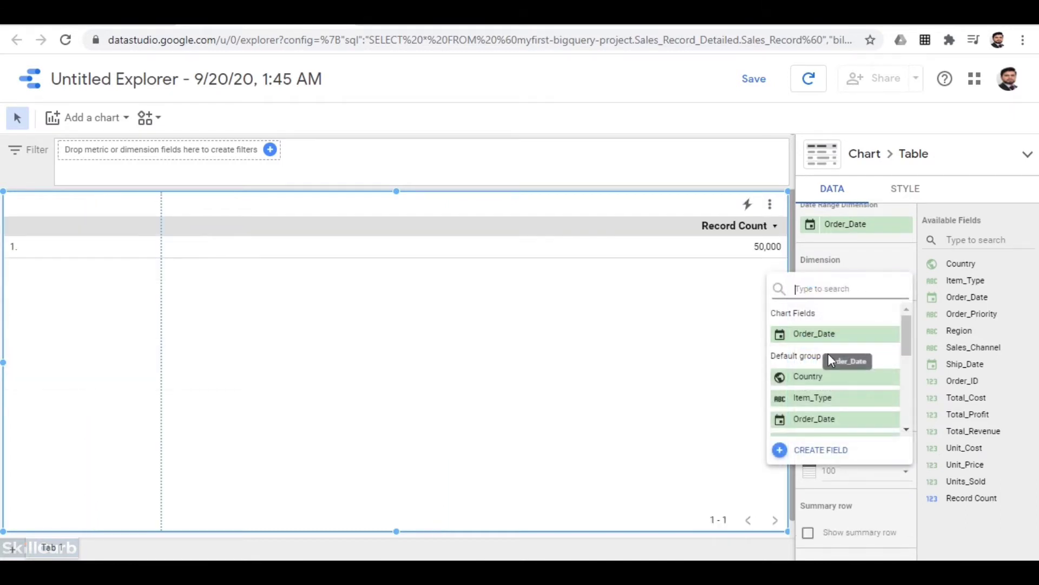
left_click(817, 398)
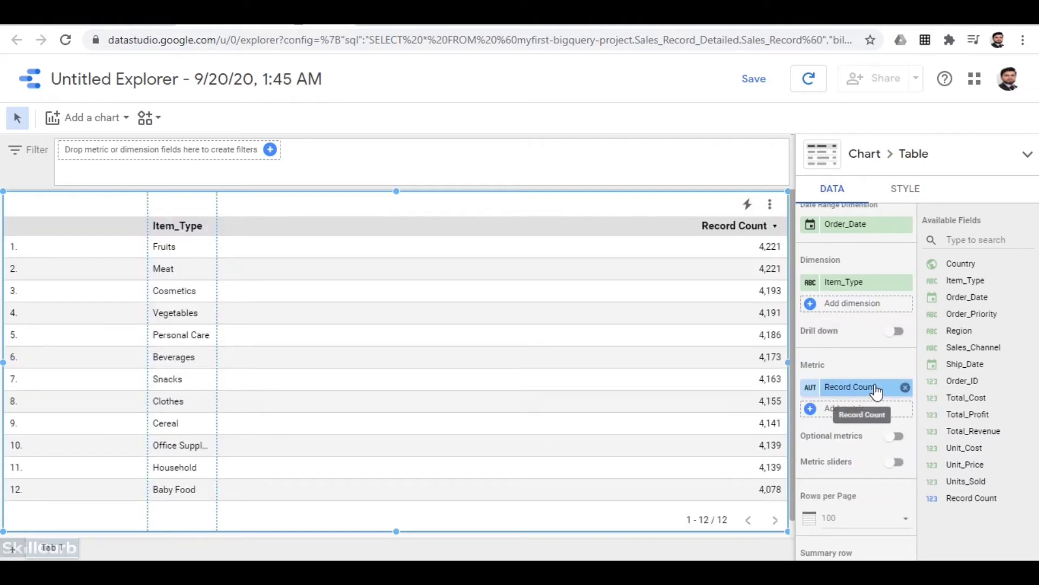
Remove the Record Count metric from the table and add Item_Type and Total_Profit as metrics.
left_click(905, 388)
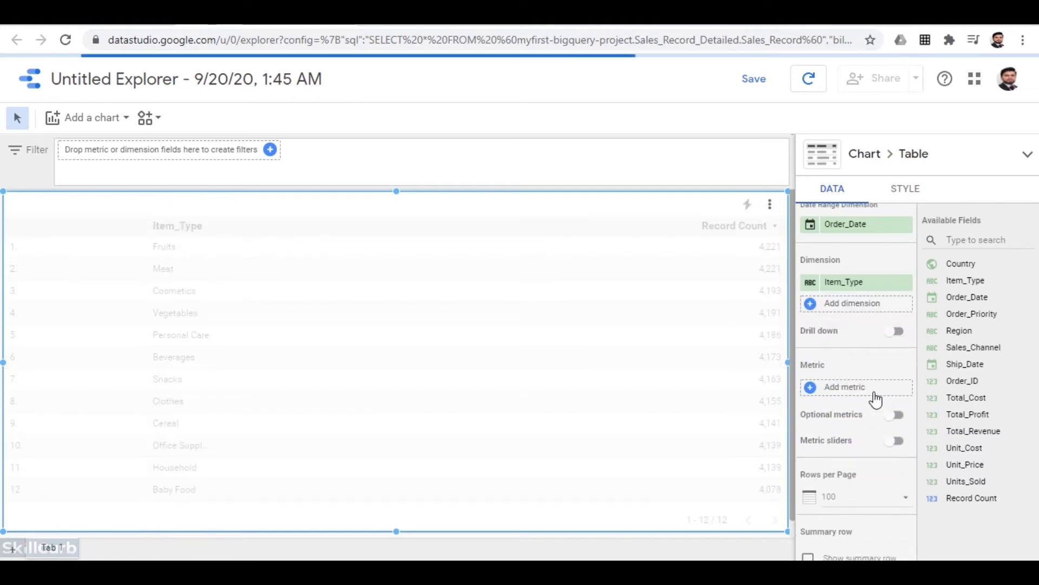
left_click(875, 397)
left_click(840, 427)
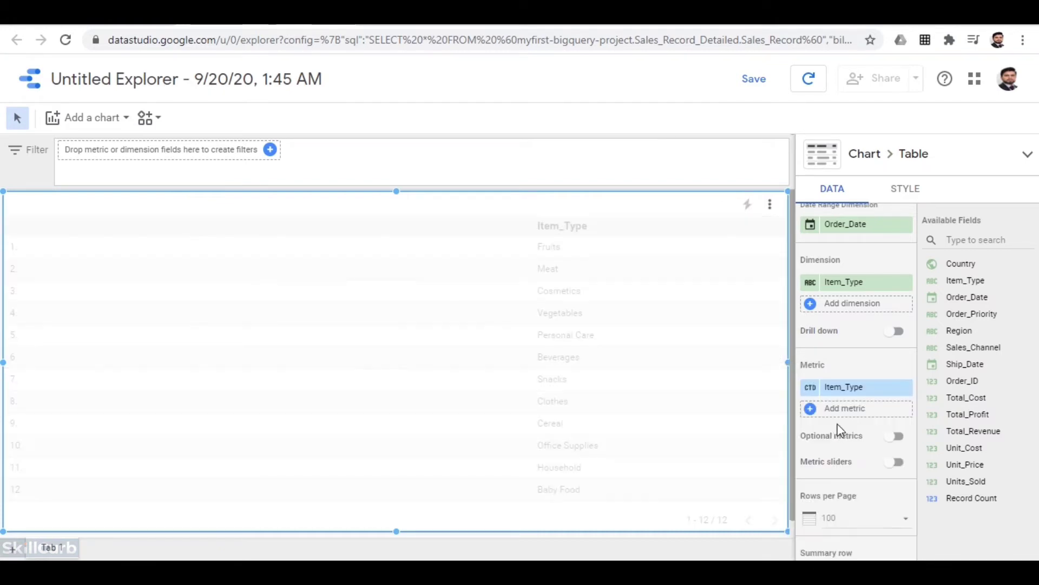
left_click(869, 410)
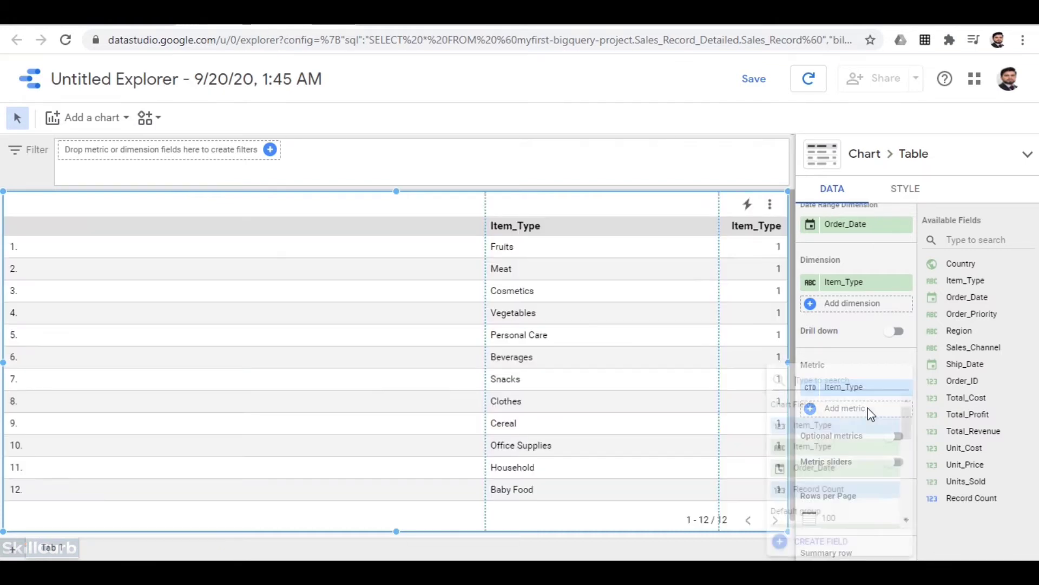
scroll(849, 453, "down", 2)
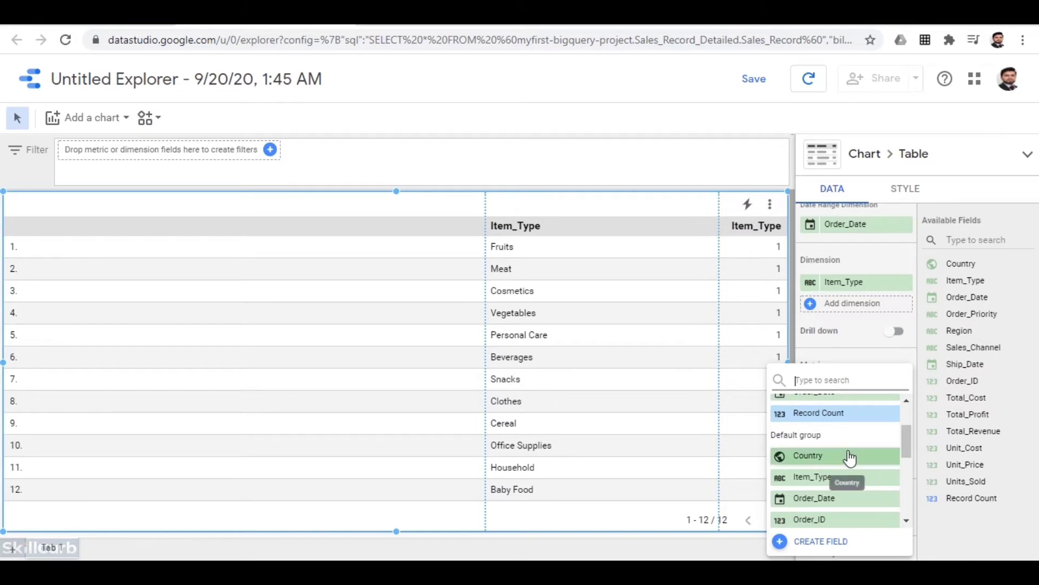
scroll(848, 458, "down", 2)
scroll(848, 461, "down", 2)
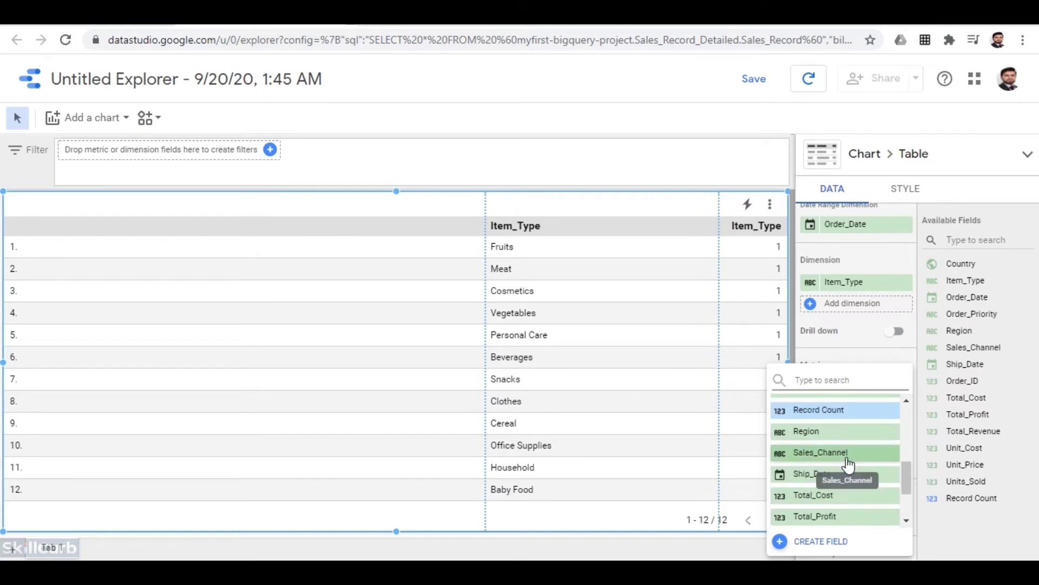
left_click(824, 517)
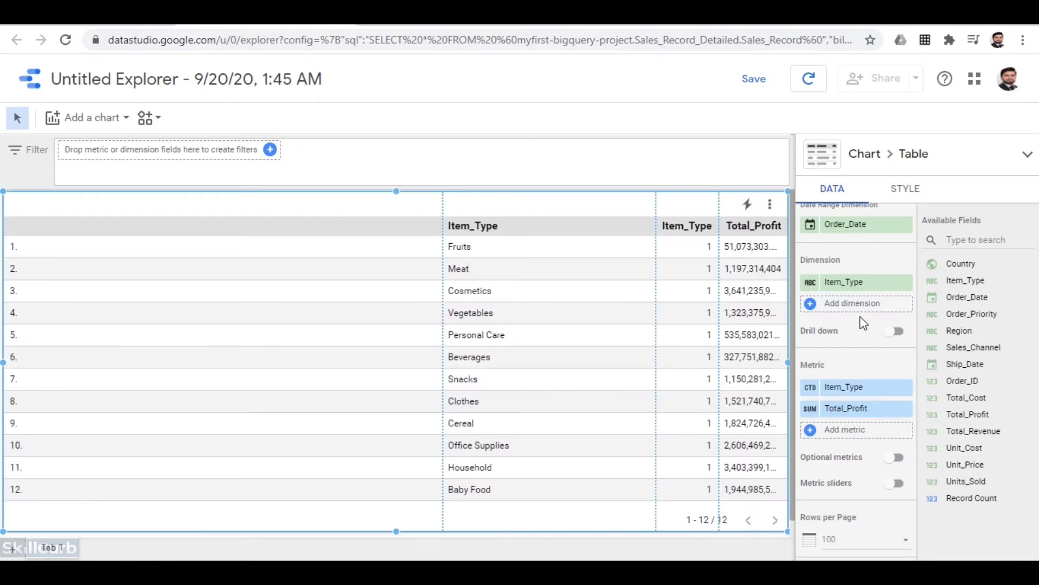
Convert the Item_Type and Total_Profit table into a vertical bar chart.
scroll(541, 360, "down", 1)
left_click(1027, 154)
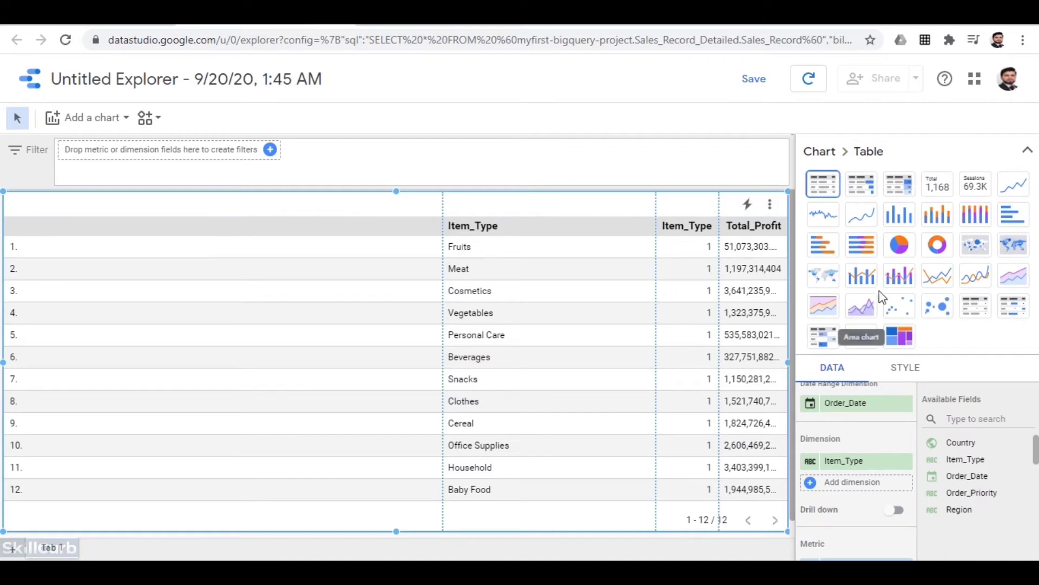
left_click(900, 219)
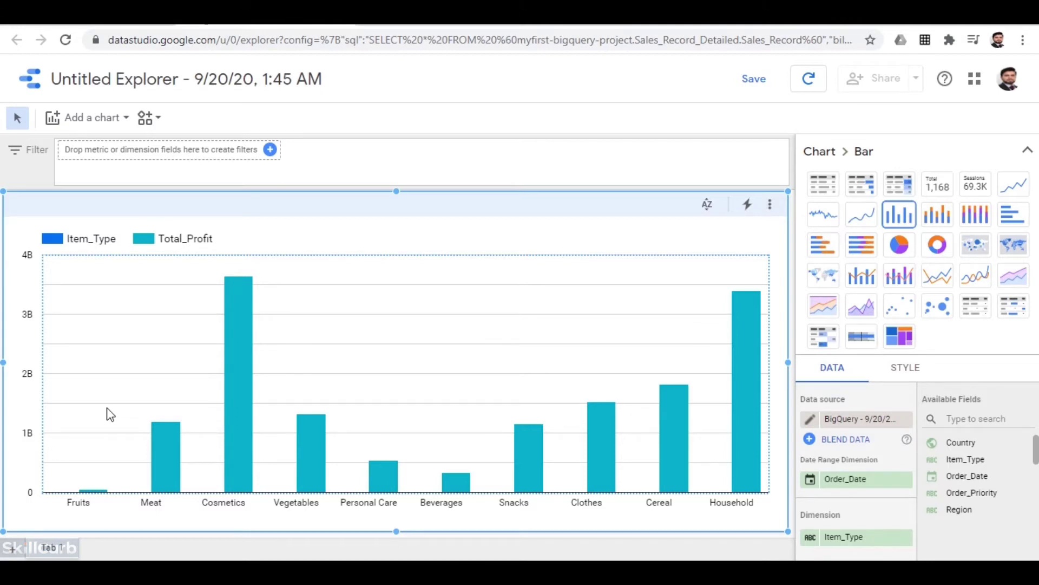
Examine the Cosmetics bar's Total_Profit, highlighting the bar and clearing the highlight again.
mouse_move(244, 379)
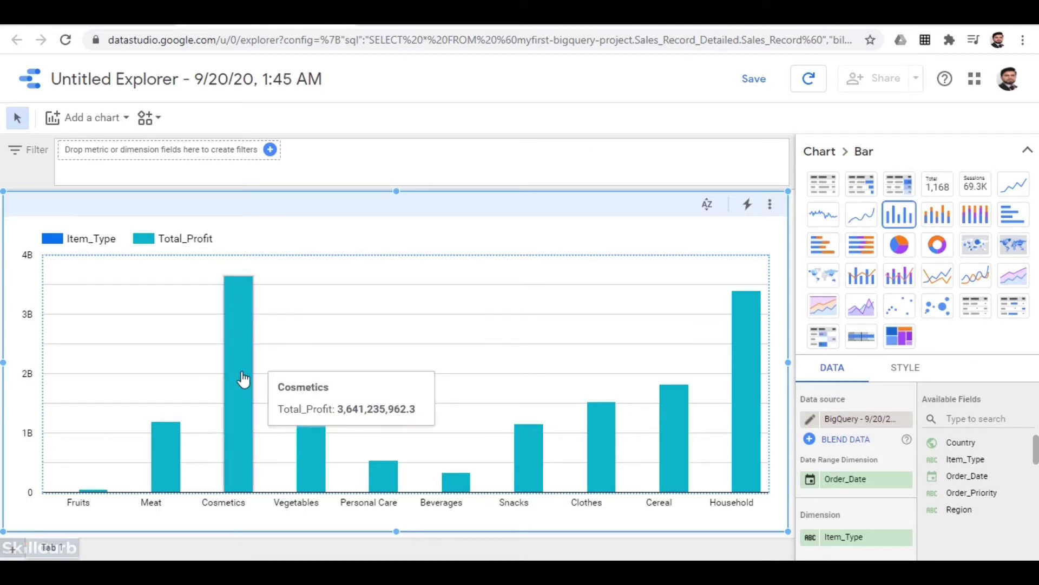
left_click(243, 379)
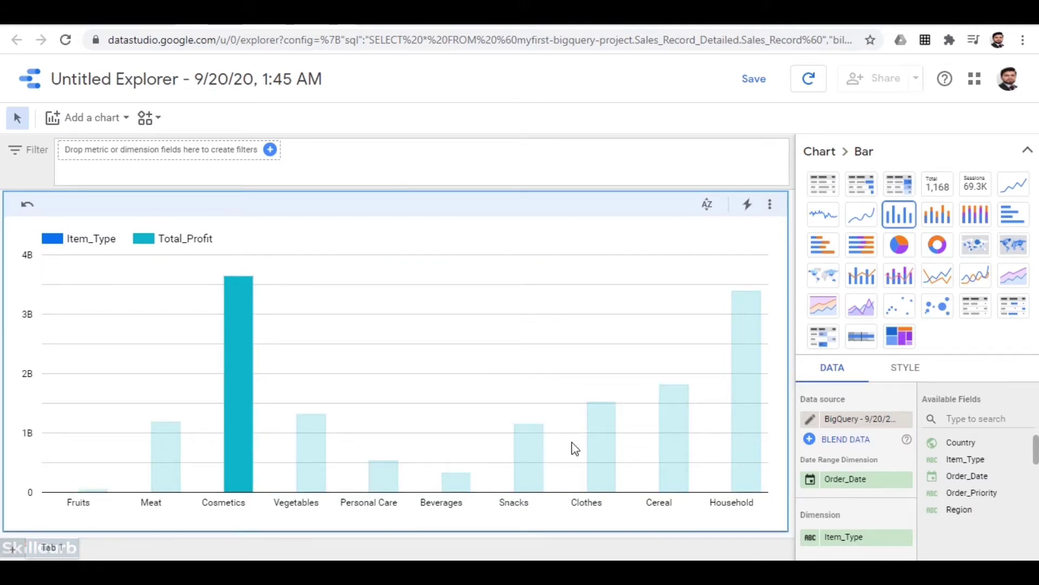
mouse_move(237, 366)
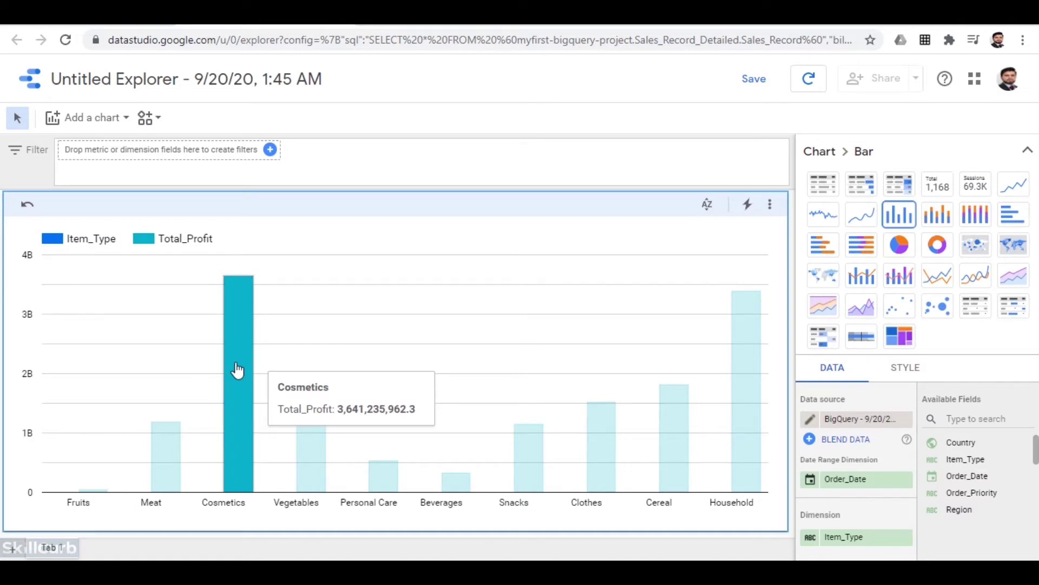
left_click(242, 382)
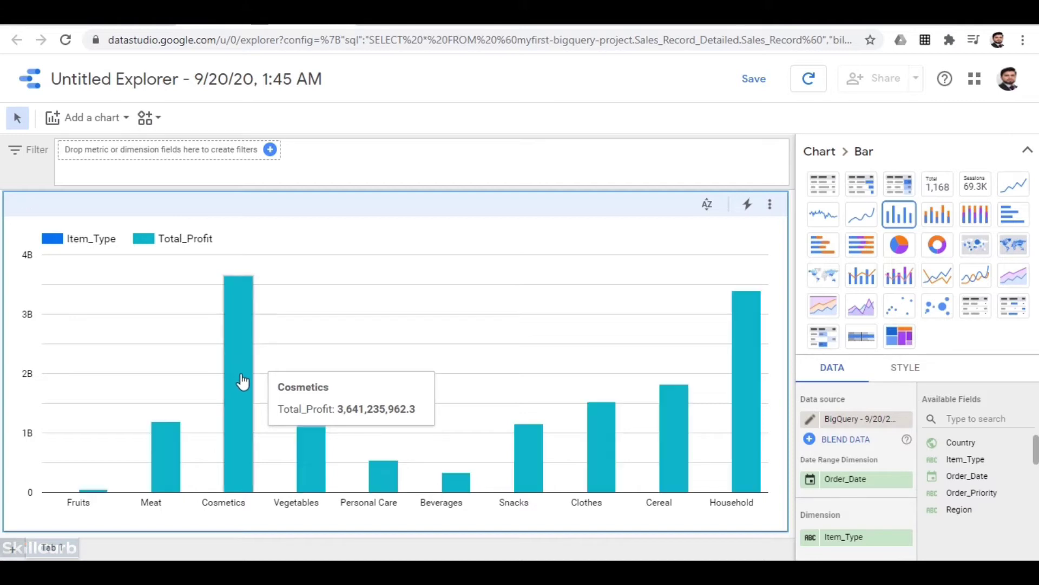
left_click(234, 409)
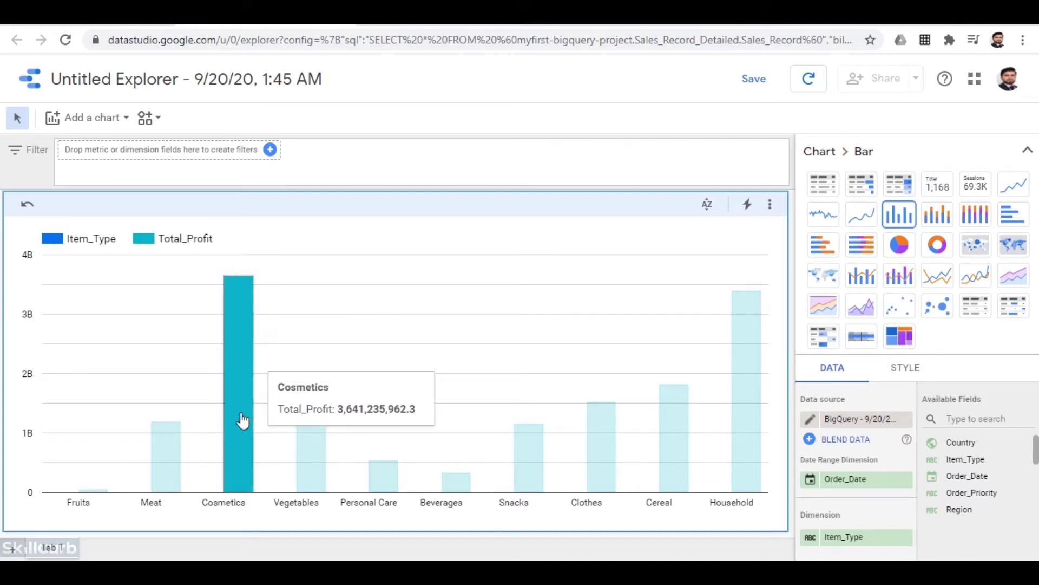
left_click(241, 420)
Switch to BigQuery and run a query selecting all columns from the ItemType_vs_TotalProfit view with a limit of 1000.
left_click(146, 12)
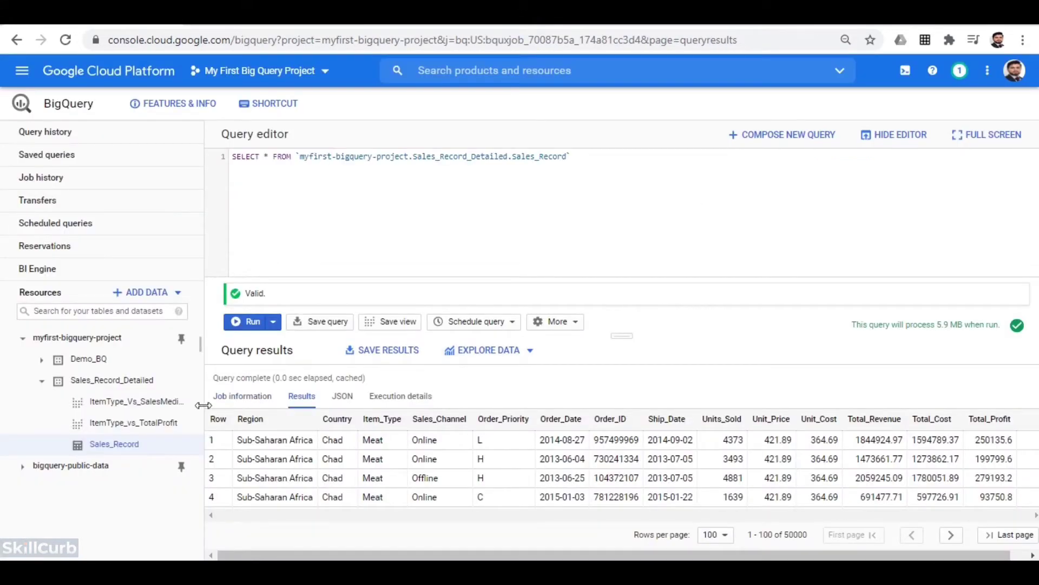
left_click(150, 425)
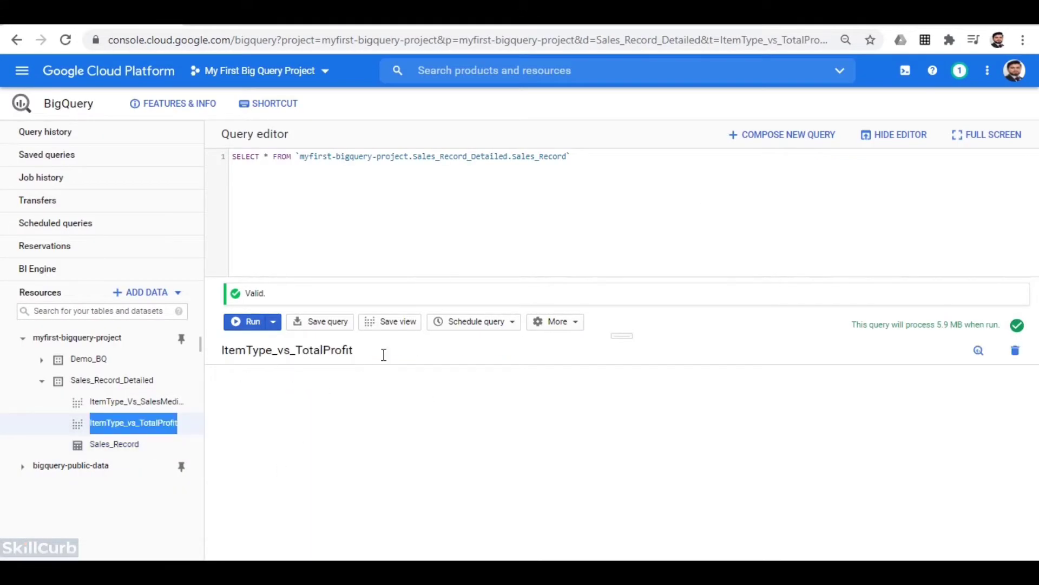
left_click(622, 352)
type("*")
left_click(250, 322)
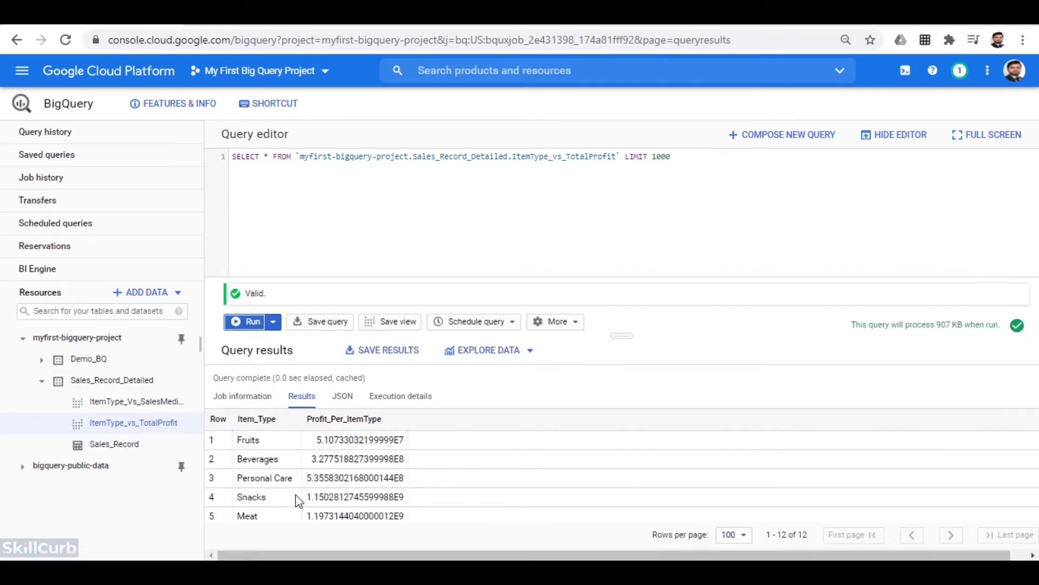
Compare the Cosmetics profit in the BigQuery results with the Cosmetics bar in the Data Studio chart.
scroll(299, 501, "down", 3)
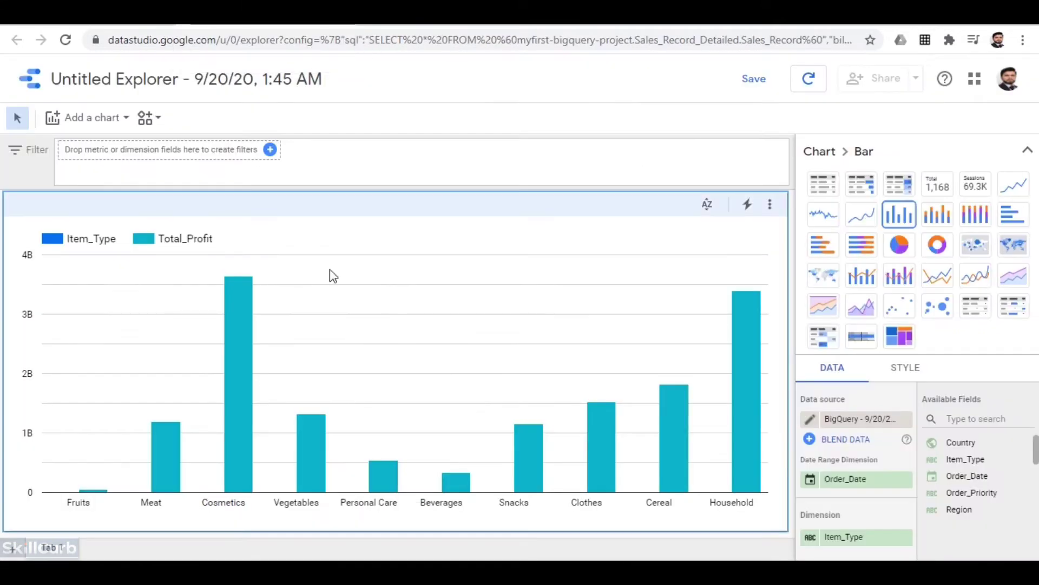
mouse_move(240, 365)
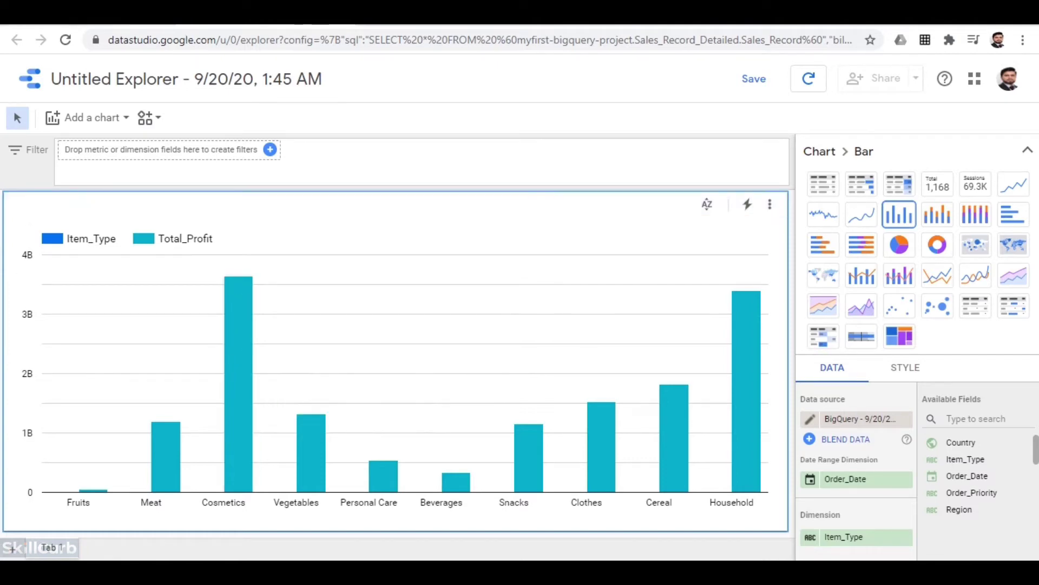
left_click(65, 12)
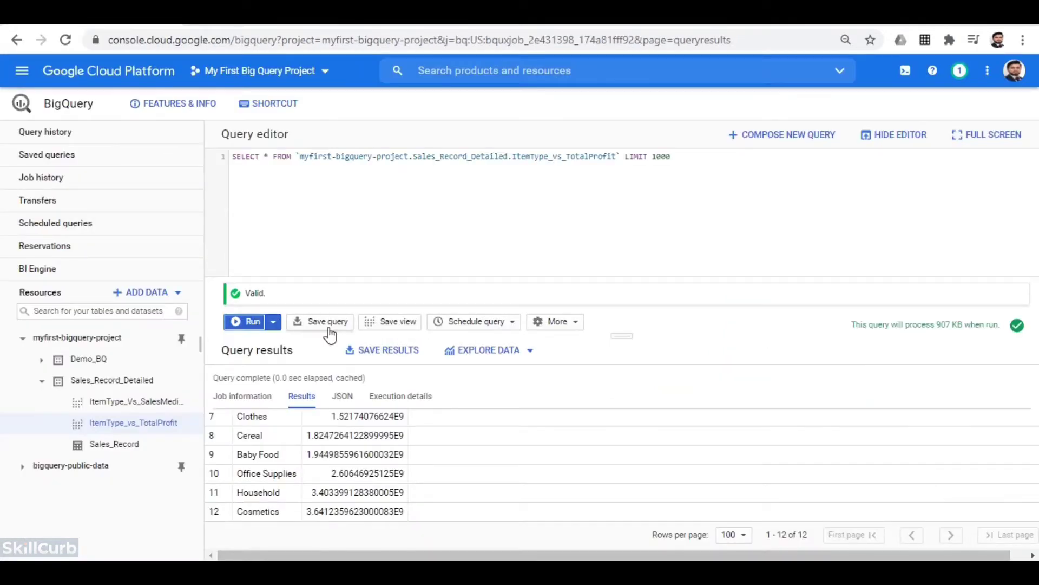
Run a BigQuery query selecting all columns from the Sales_Record table, and explore its results in Data Studio.
left_click(244, 12)
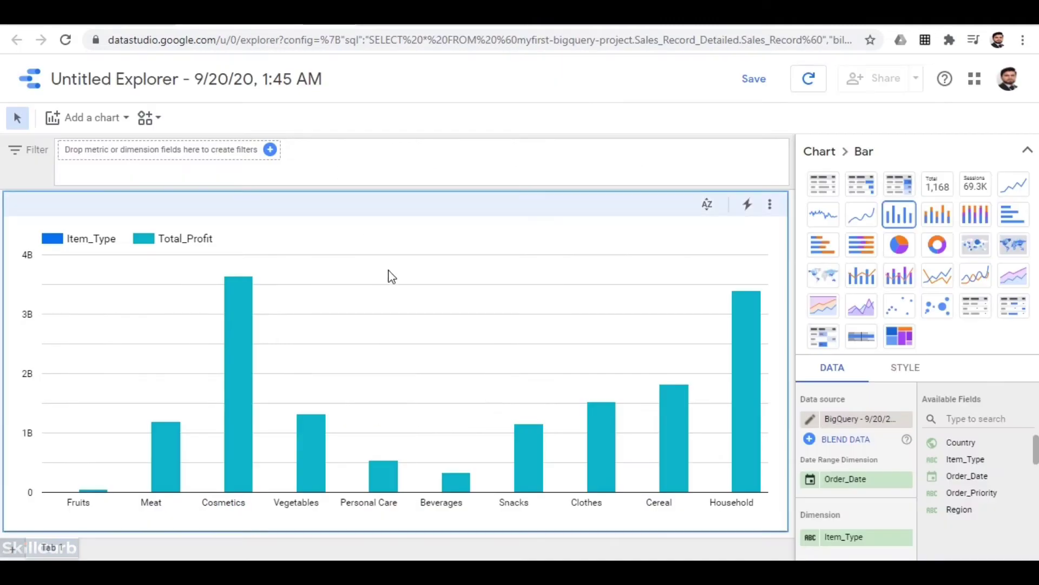
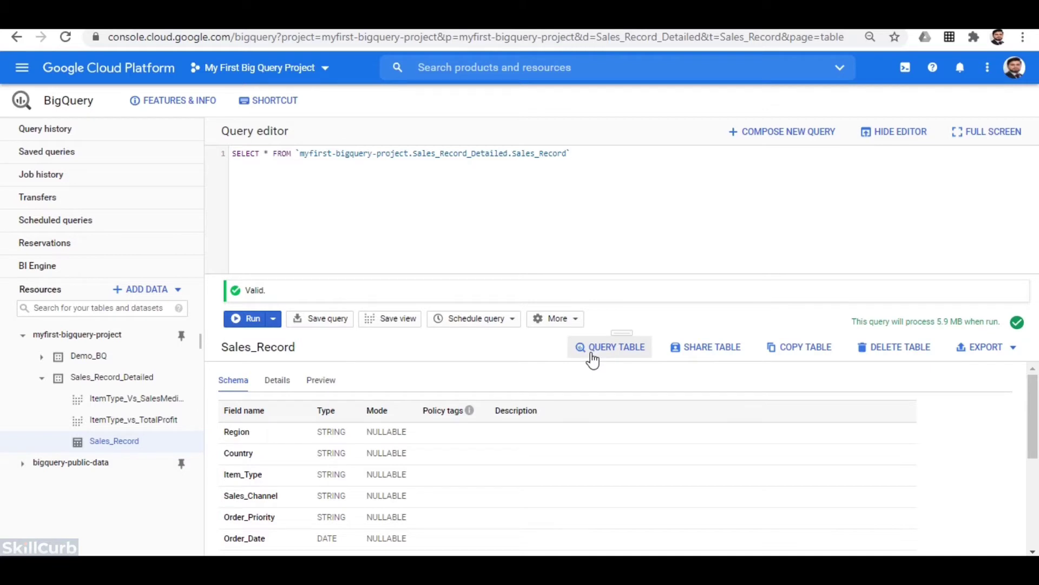
left_click(593, 359)
left_click_drag(567, 157, 691, 159)
key("BackSpace")
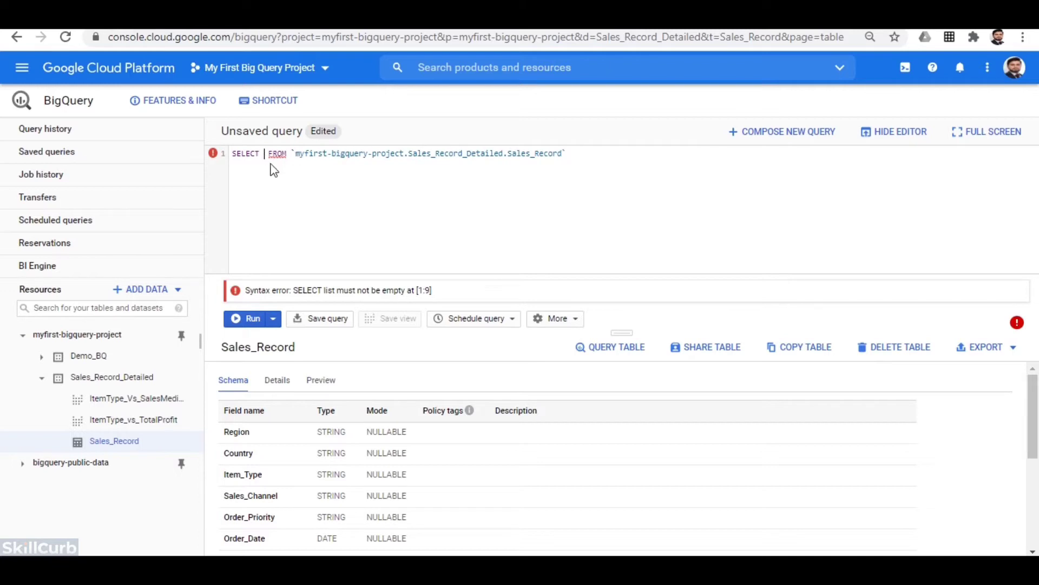
type("*")
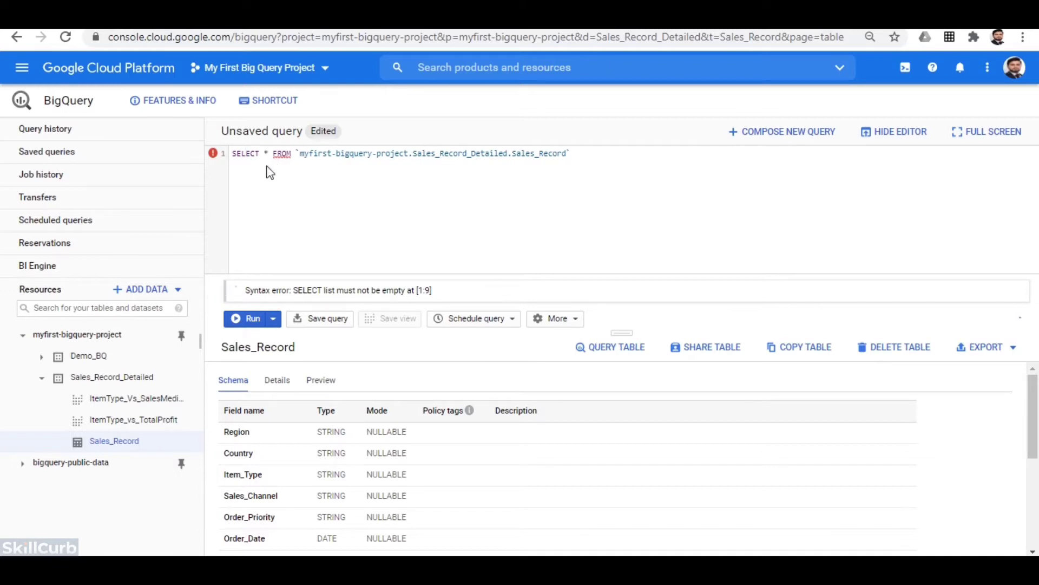
left_click(250, 325)
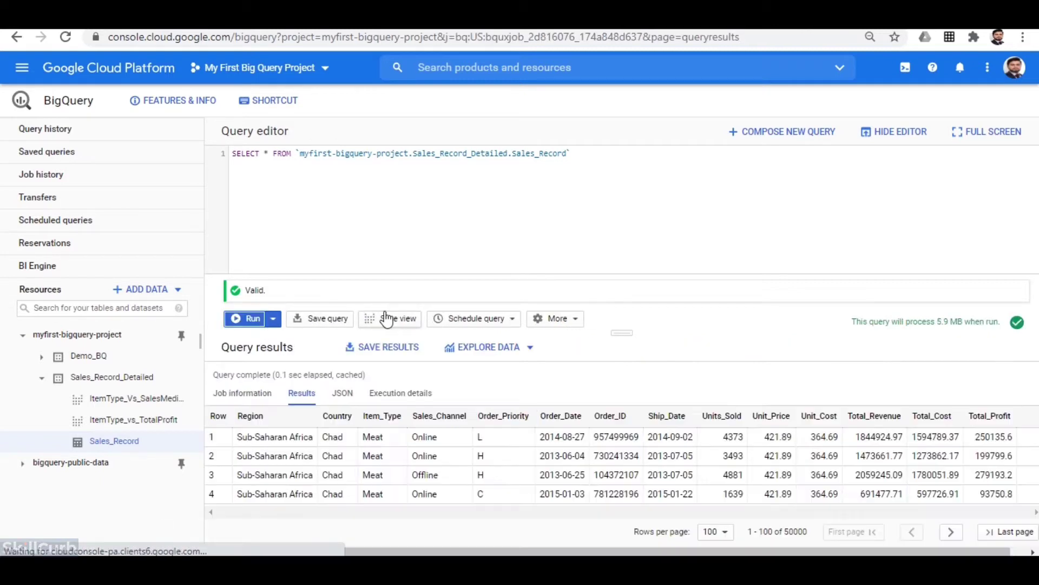
left_click(479, 349)
left_click(491, 385)
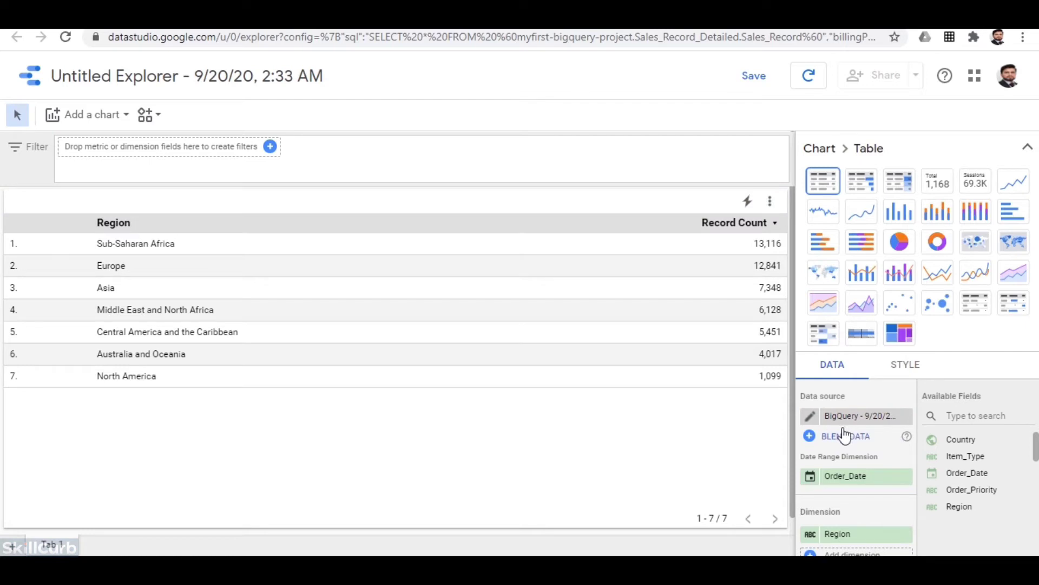
Replace the explorer table's Region dimension with Item_Type.
scroll(845, 433, "down", 2)
left_click(908, 459)
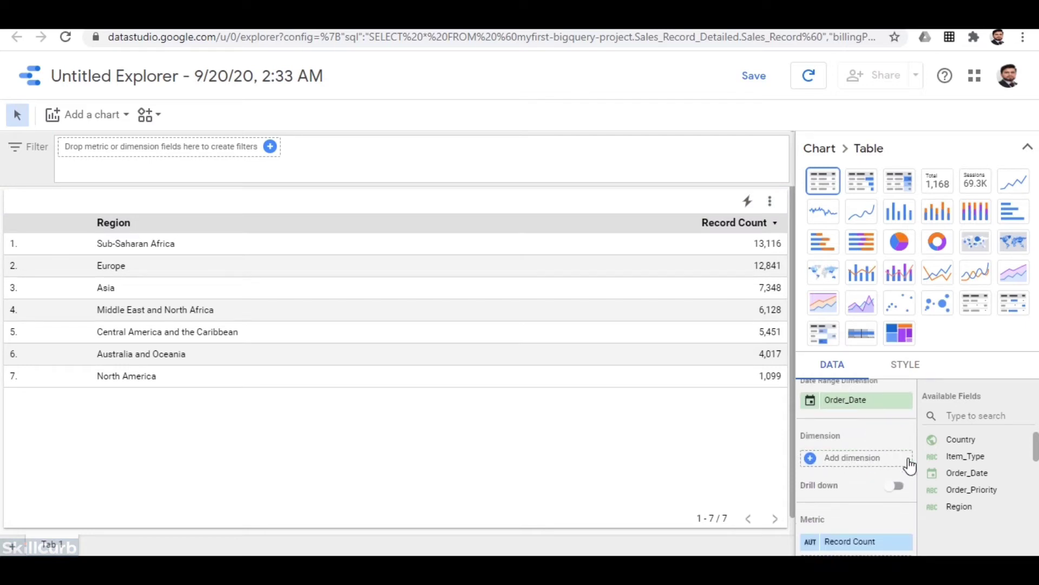
scroll(882, 474, "down", 2)
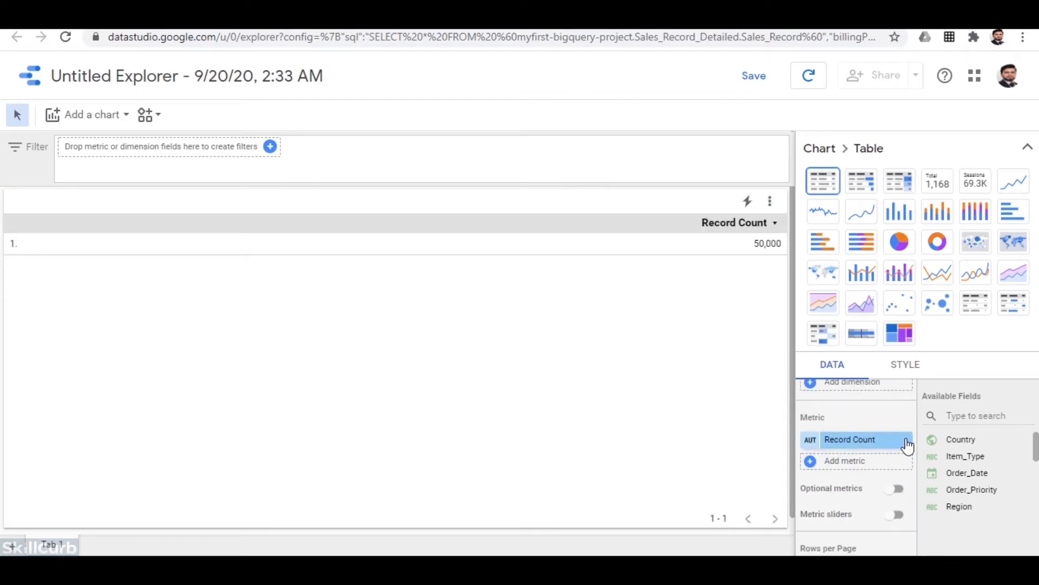
scroll(888, 464, "down", 2)
scroll(888, 464, "up", 3)
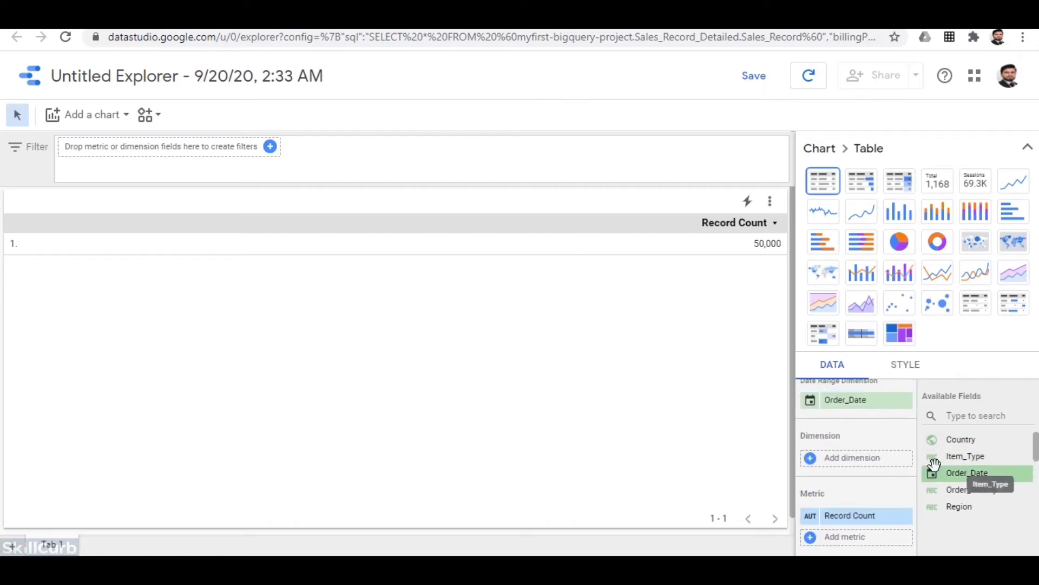
left_click(838, 462)
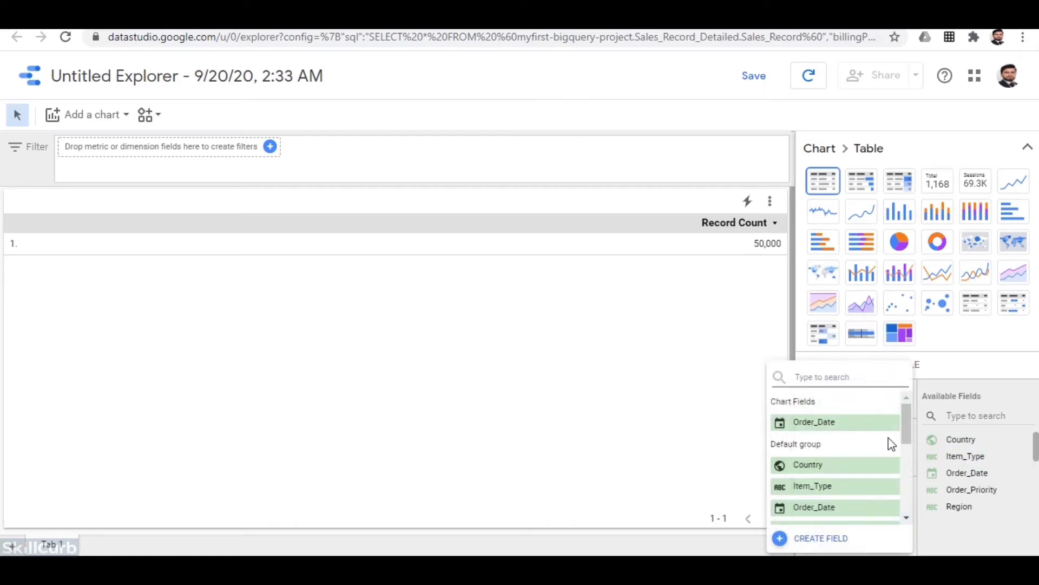
left_click(1027, 152)
left_click(1027, 152)
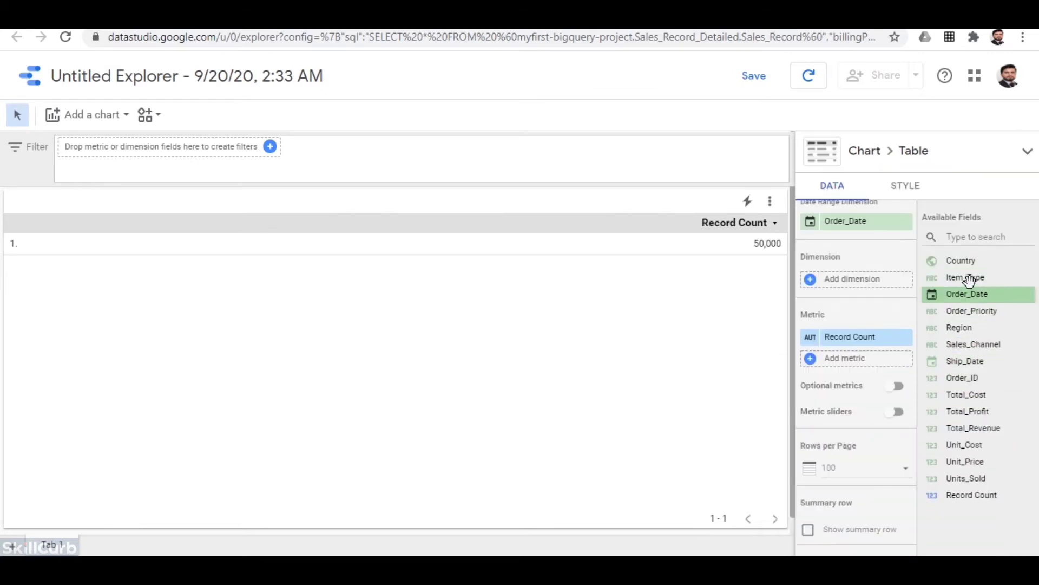
left_click_drag(969, 280, 843, 282)
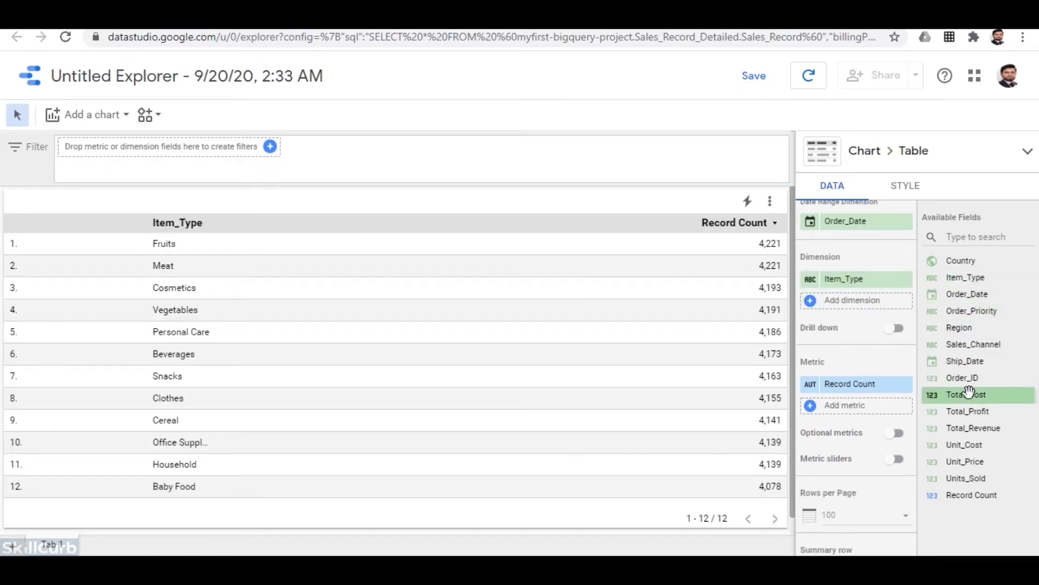
Add Sales_Channel as the table's second dimension and remove the Record Count metric.
left_click_drag(975, 345, 855, 304)
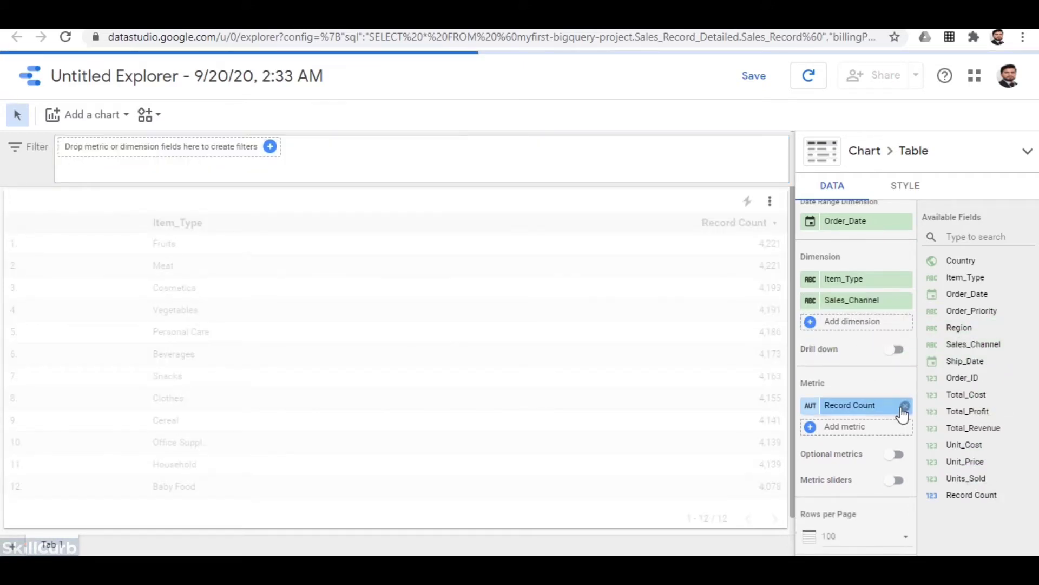
left_click(905, 405)
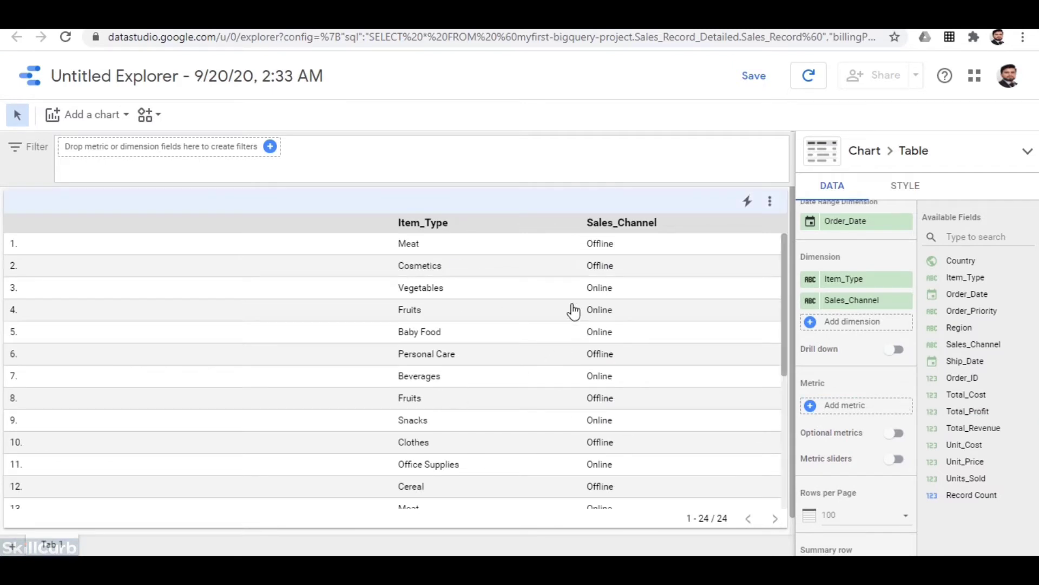
scroll(599, 375, "down", 5)
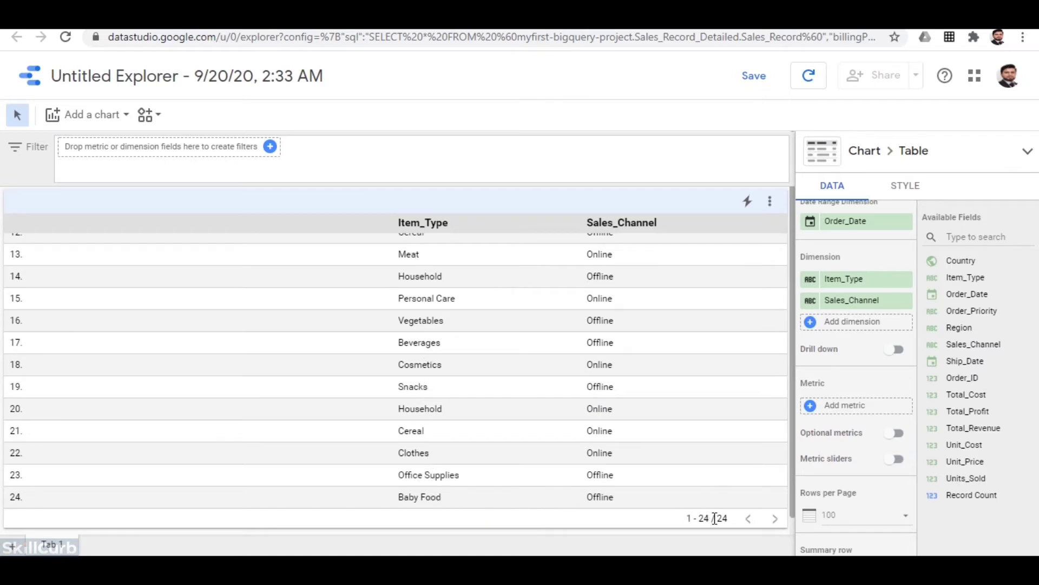
scroll(516, 503, "up", 3)
scroll(517, 505, "up", 1)
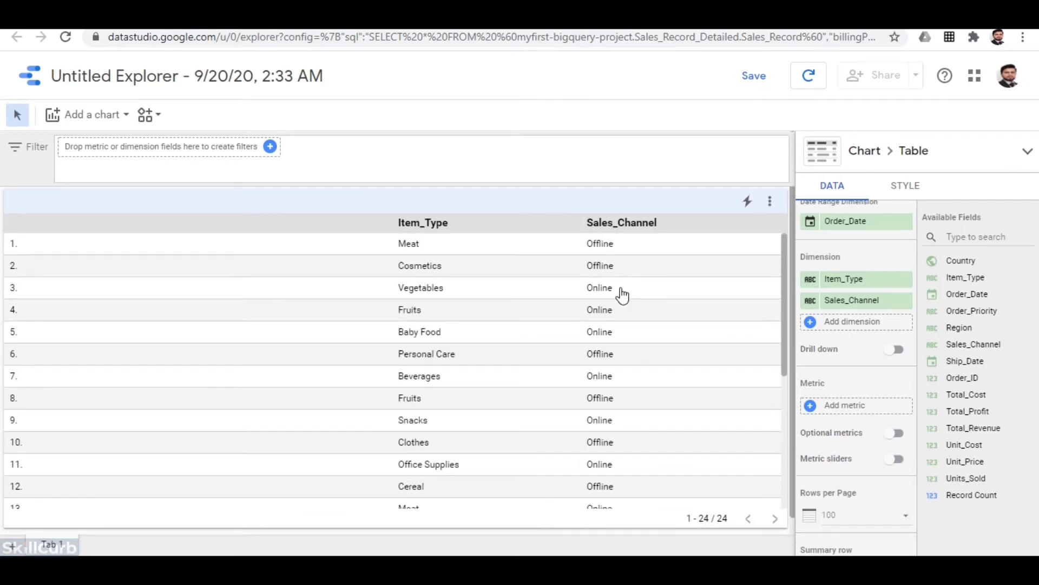
scroll(626, 439, "down", 4)
scroll(622, 437, "up", 4)
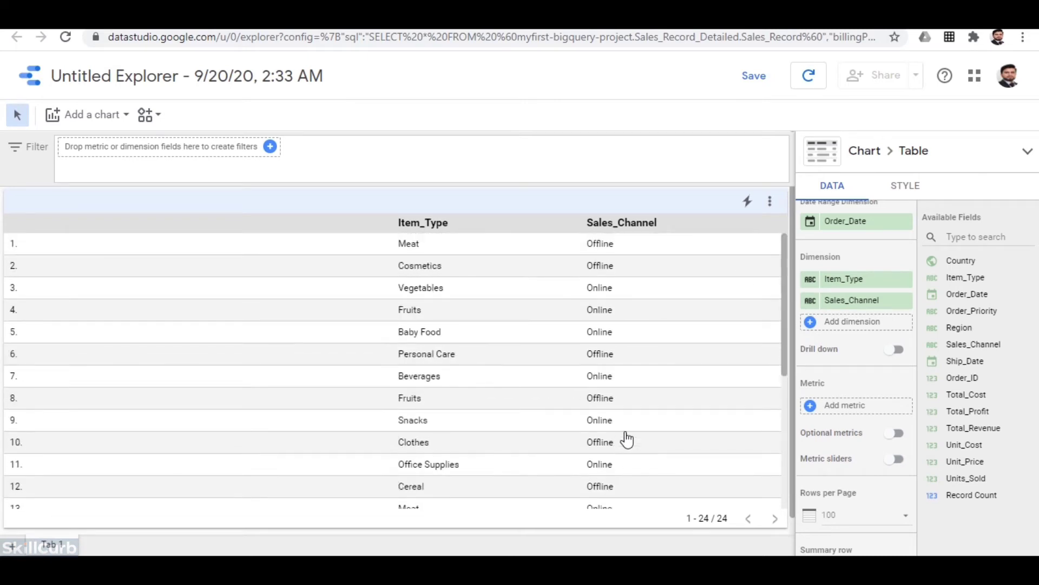
Convert the Item_Type and Sales_Channel table into a vertical bar chart and inspect the Online and Offline bars for Cosmetics.
left_click(1024, 167)
left_click(902, 216)
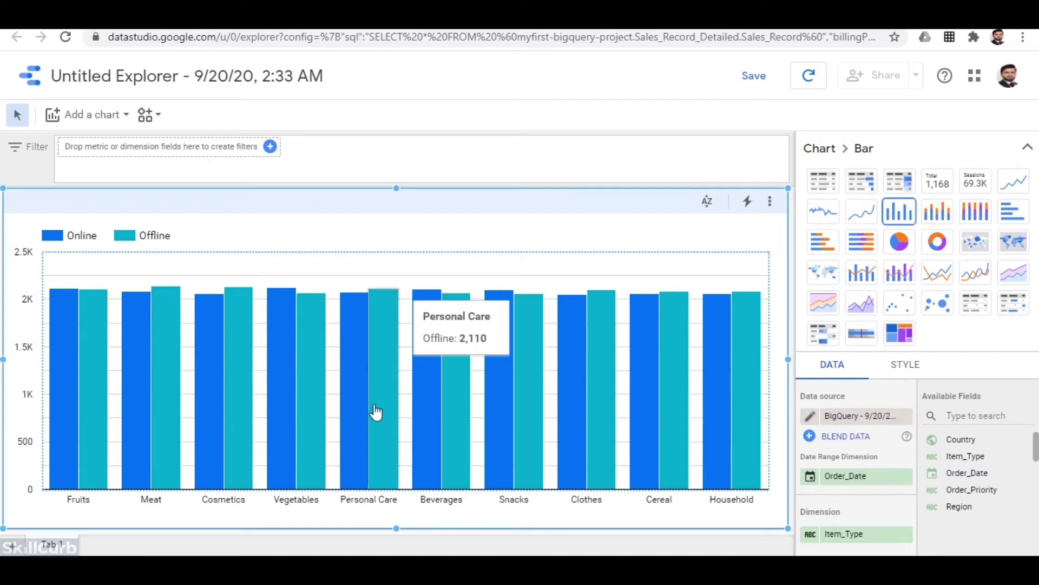
mouse_move(211, 479)
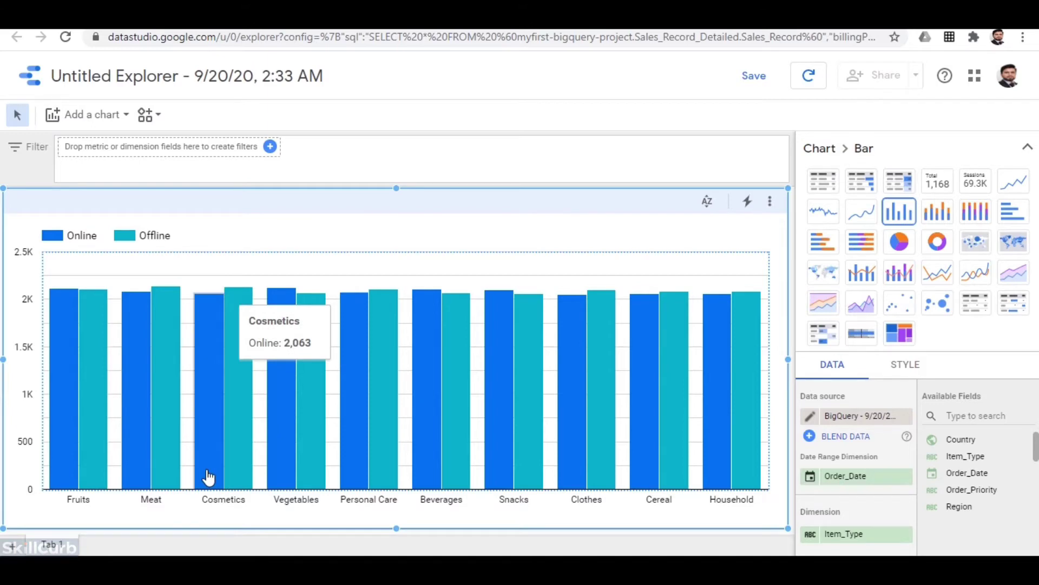
mouse_move(241, 462)
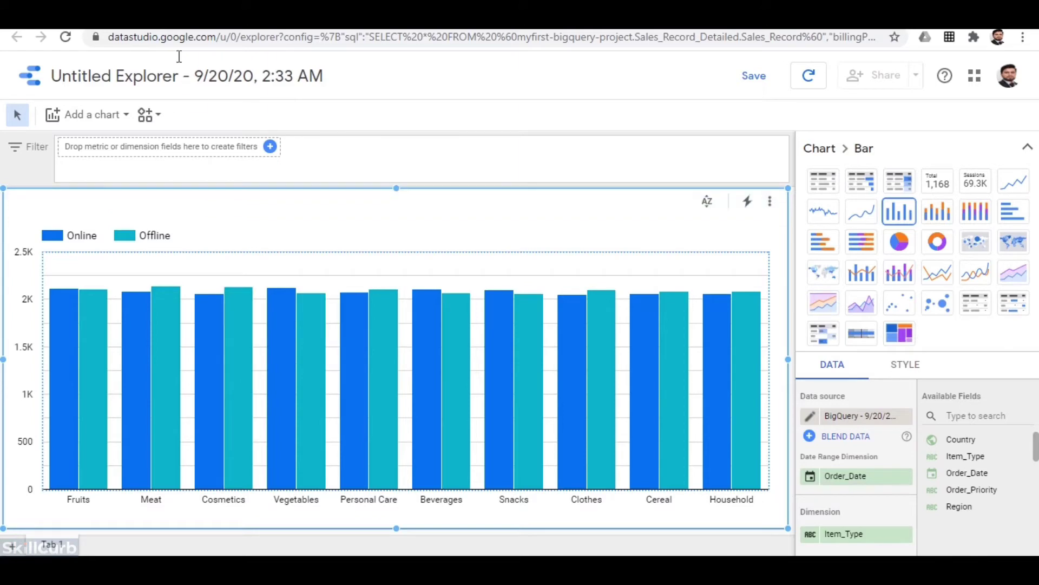
Switch to BigQuery and run a query selecting all columns from the ItemType_Vs_SalesMedium view with a limit of 1000.
key("ctrl+shift+Tab")
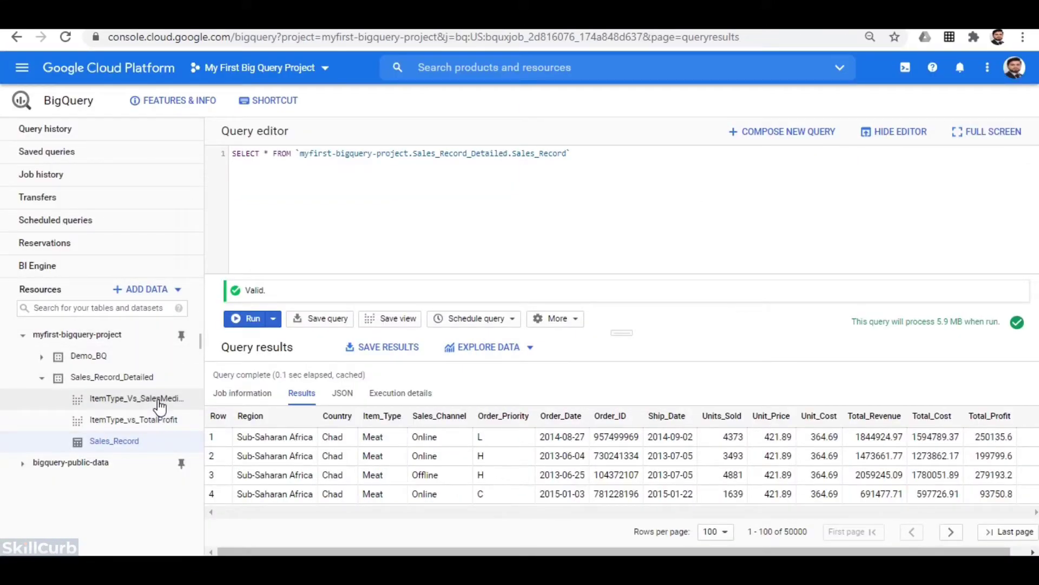
left_click(135, 398)
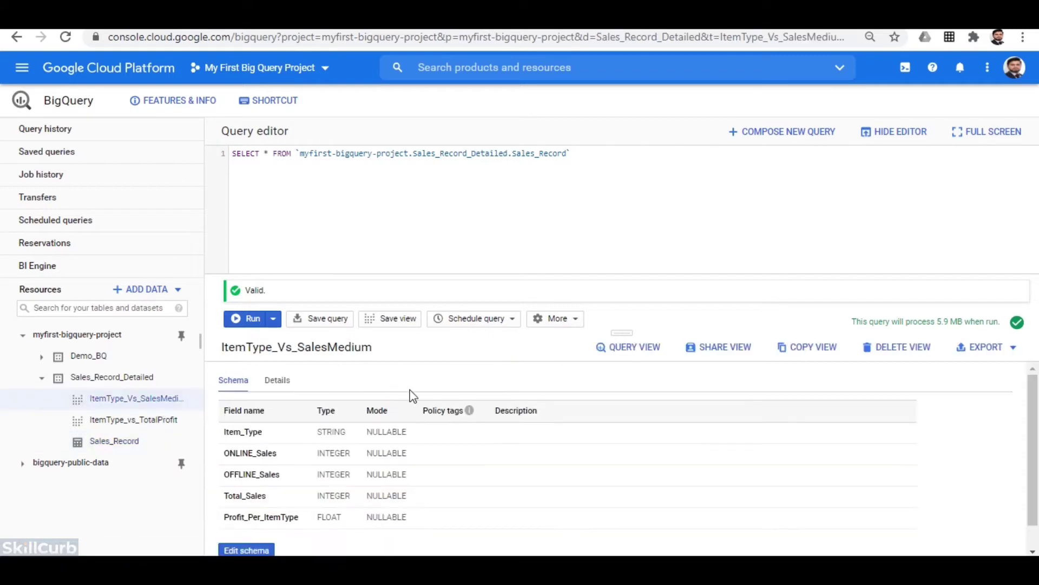
left_click(628, 347)
type("*")
left_click(244, 320)
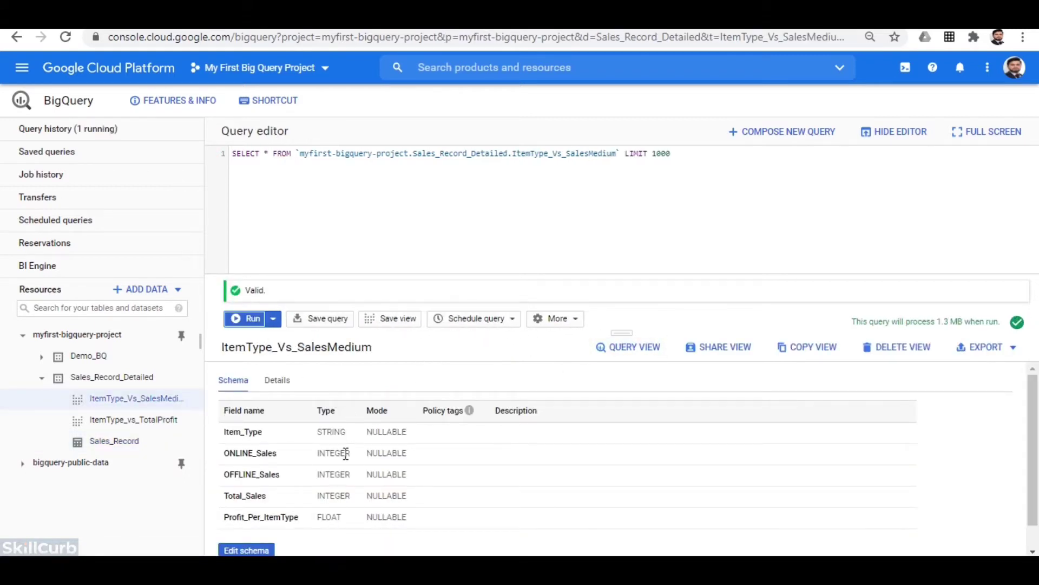
Check the online and offline sales of Cosmetics in the query results against the Data Studio chart.
scroll(323, 480, "down", 3)
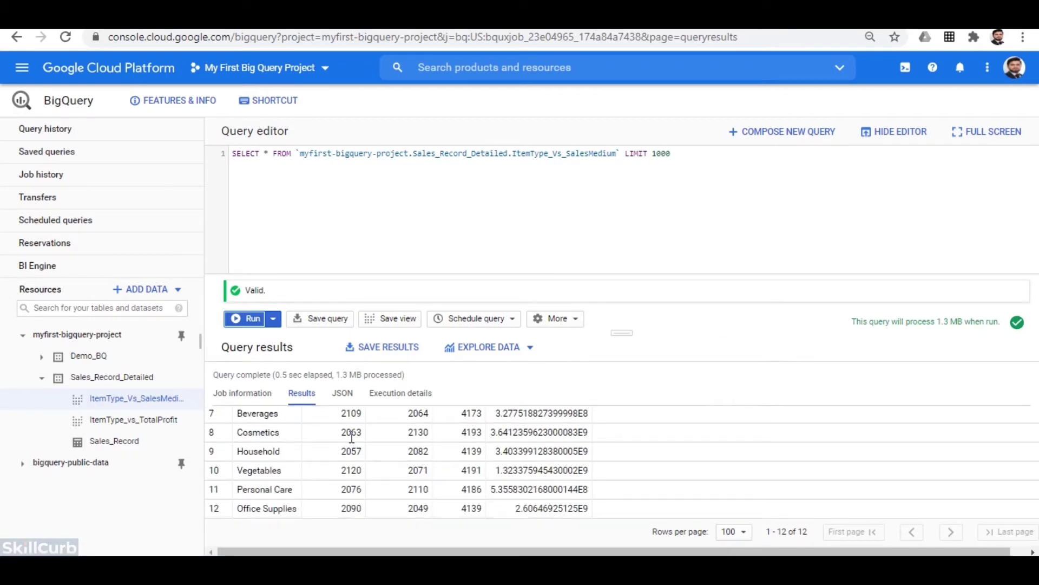
scroll(352, 437, "up", 3)
scroll(350, 437, "down", 3)
scroll(418, 435, "up", 3)
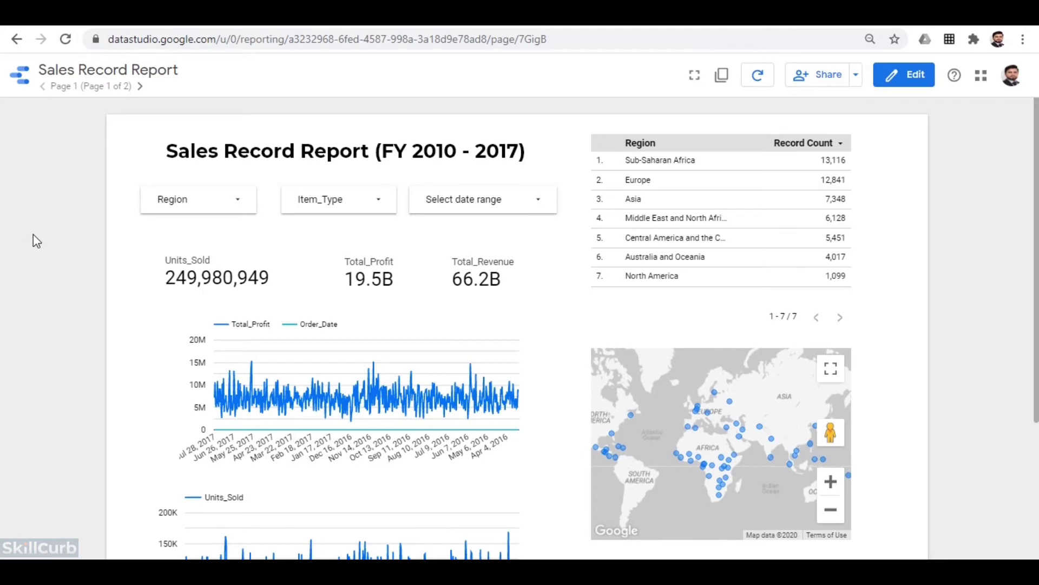
Look through the pages of the Sales Record Report in Data Studio, reviewing its filters, scorecards and charts.
scroll(33, 233, "down", 4)
scroll(33, 234, "up", 4)
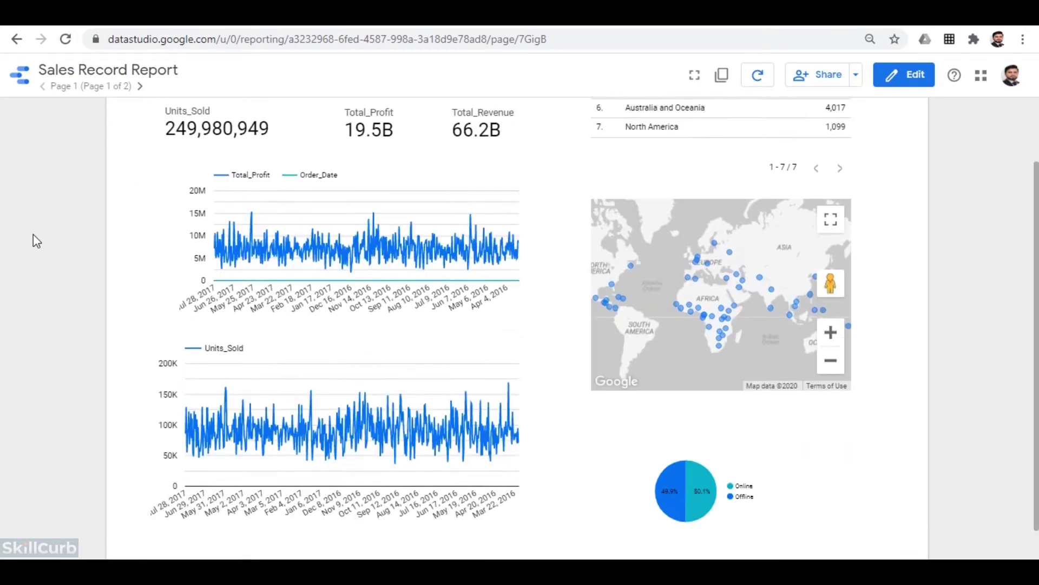
left_click(141, 86)
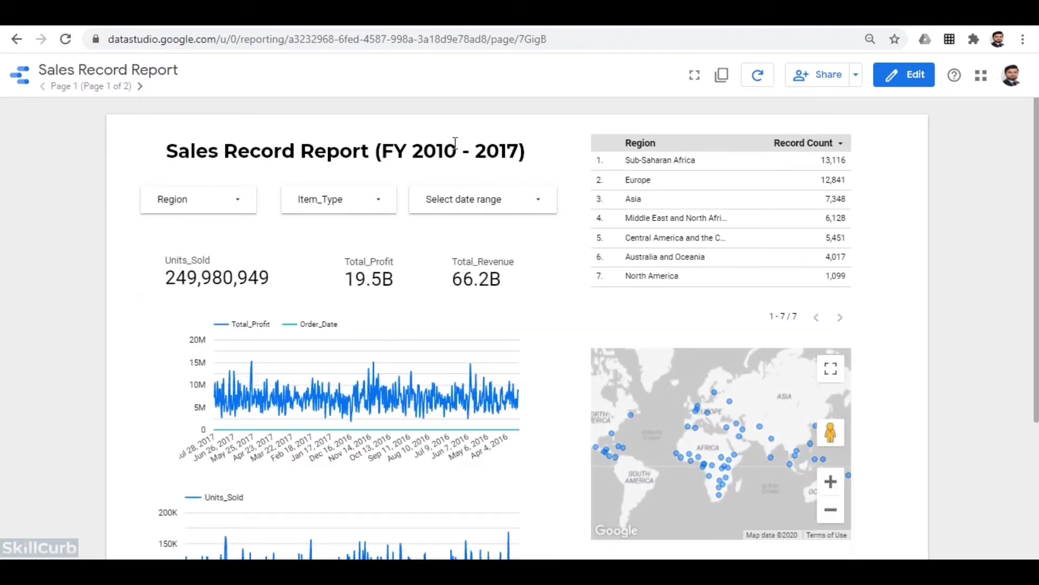
scroll(871, 272, "down", 2)
scroll(872, 272, "up", 2)
Filter the report's Region control to Sub-Saharan Africa only.
left_click(245, 201)
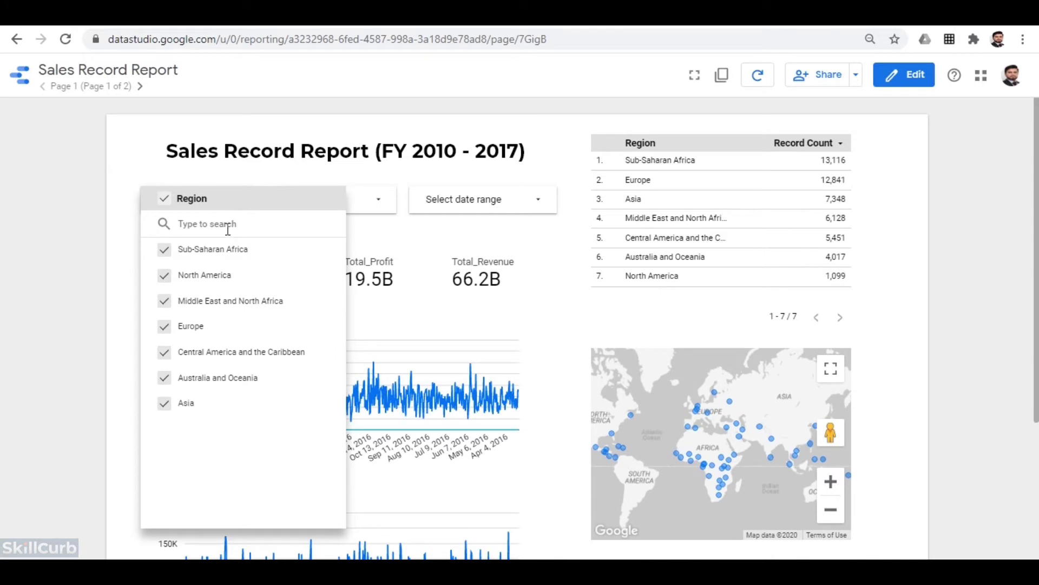
mouse_move(314, 260)
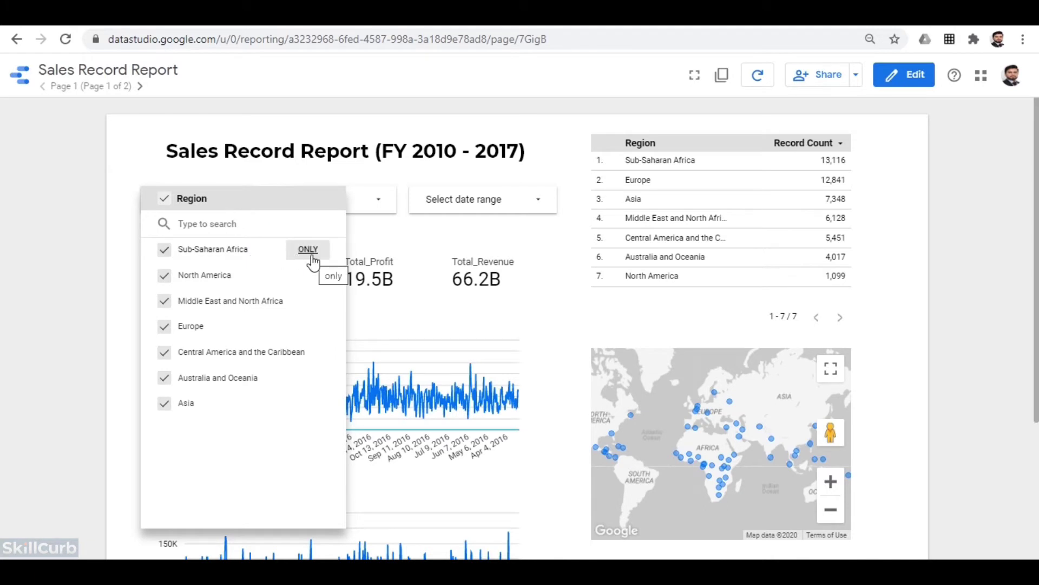
left_click(308, 249)
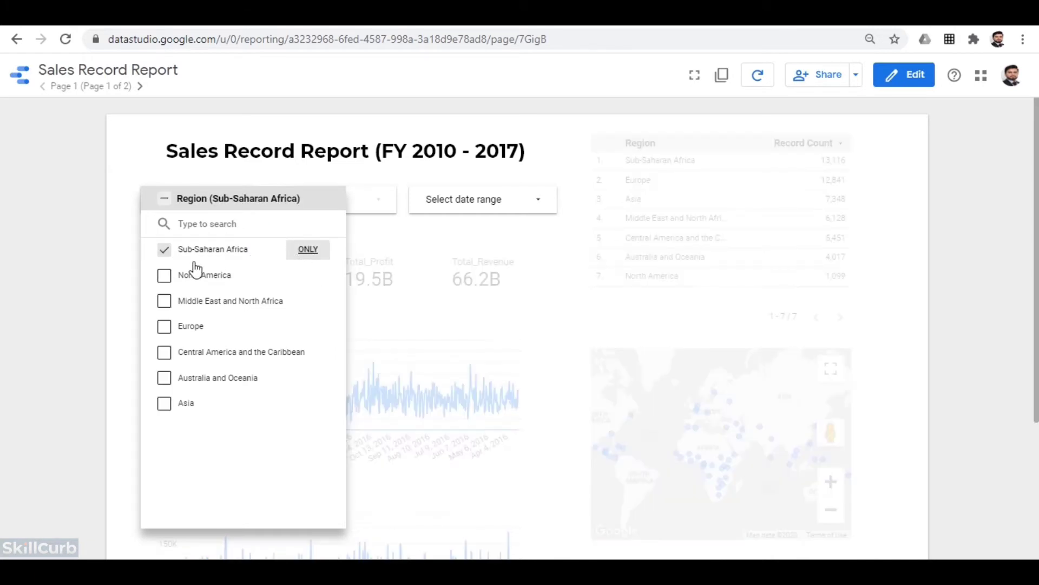
left_click(123, 277)
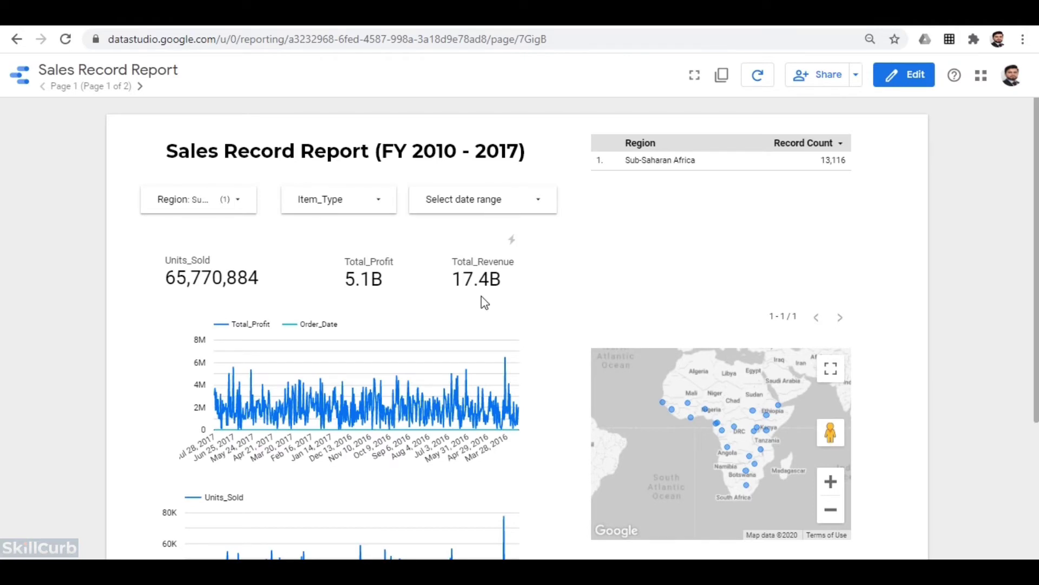
Examine the filtered report's map of African countries up close and its Online versus Offline pie chart.
mouse_move(717, 424)
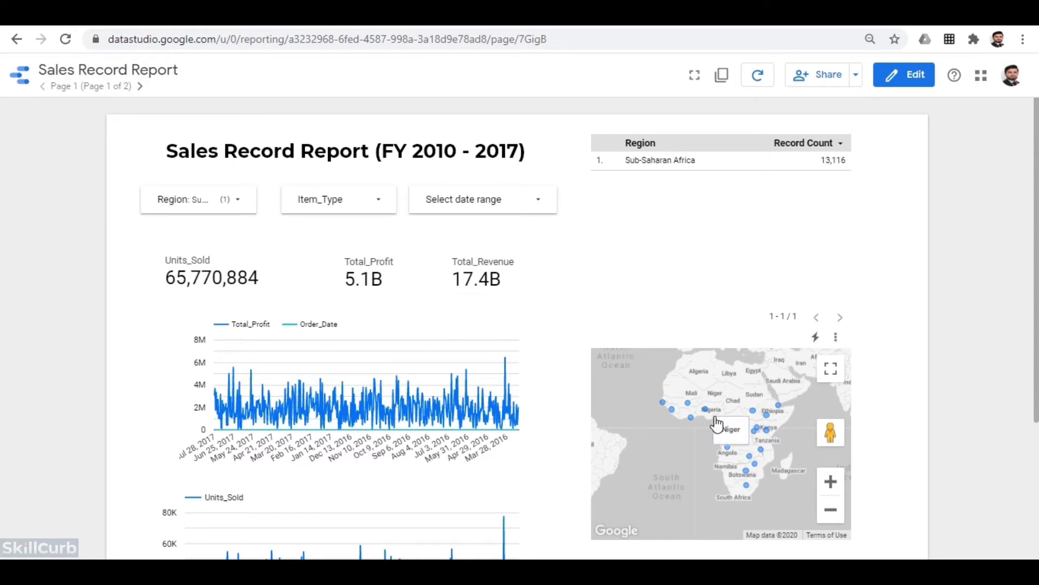
scroll(717, 423, "up", 3)
left_click_drag(669, 416, 727, 445)
scroll(737, 440, "down", 1)
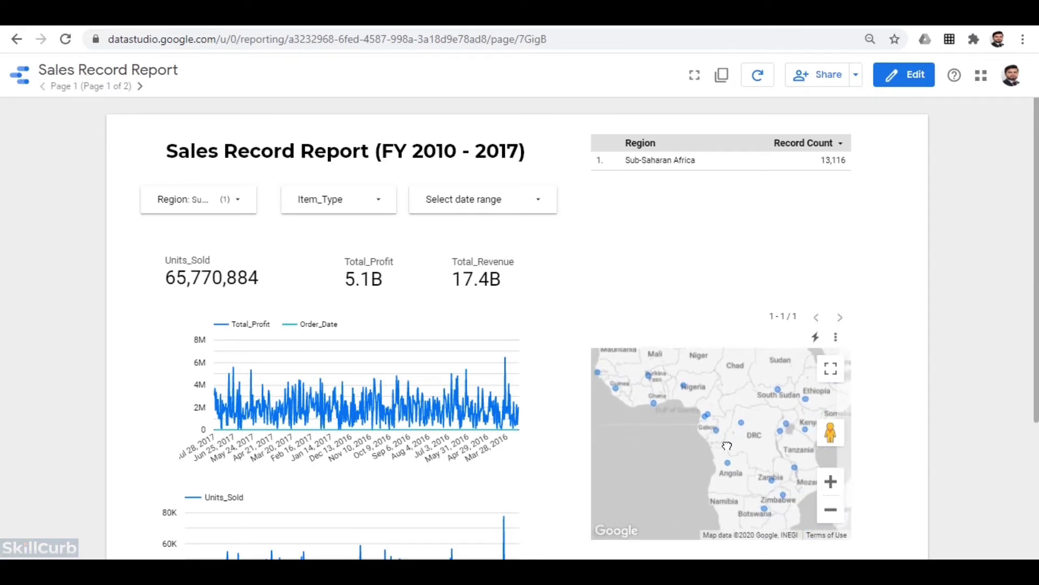
scroll(417, 403, "down", 3)
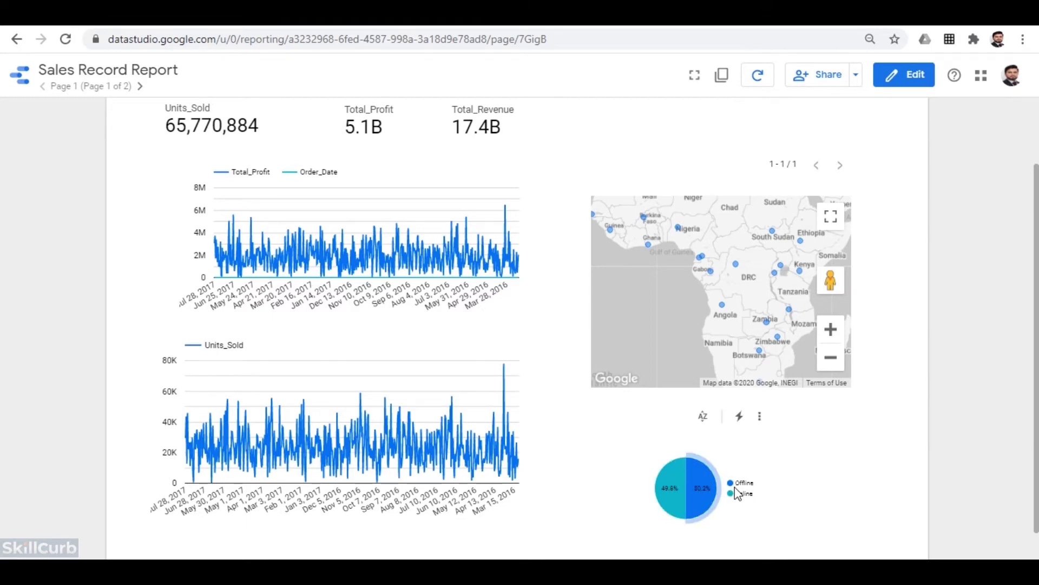
scroll(762, 488, "up", 3)
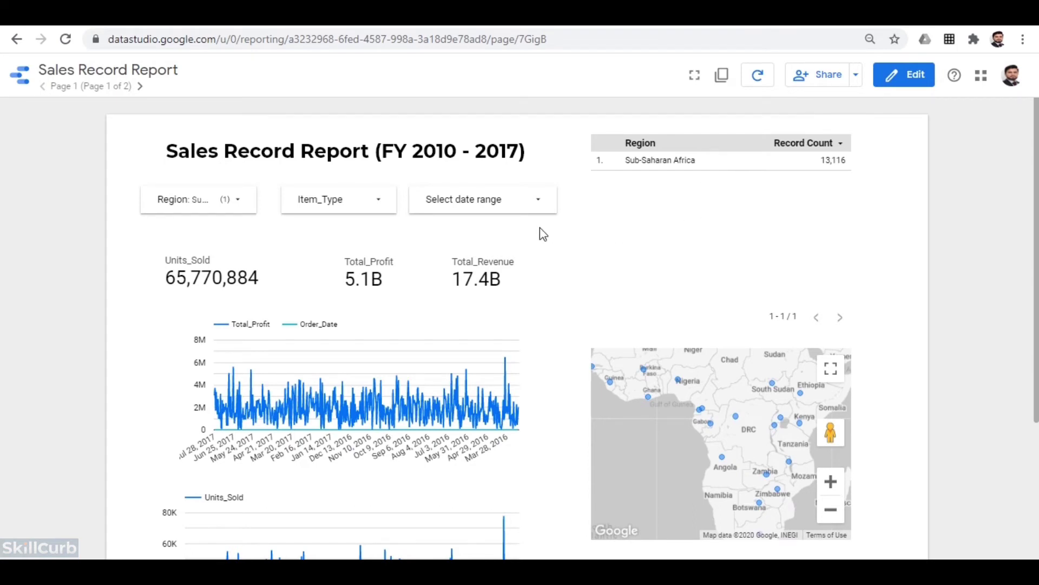
Filter the report's Item_Type control to Vegetables only.
left_click(383, 204)
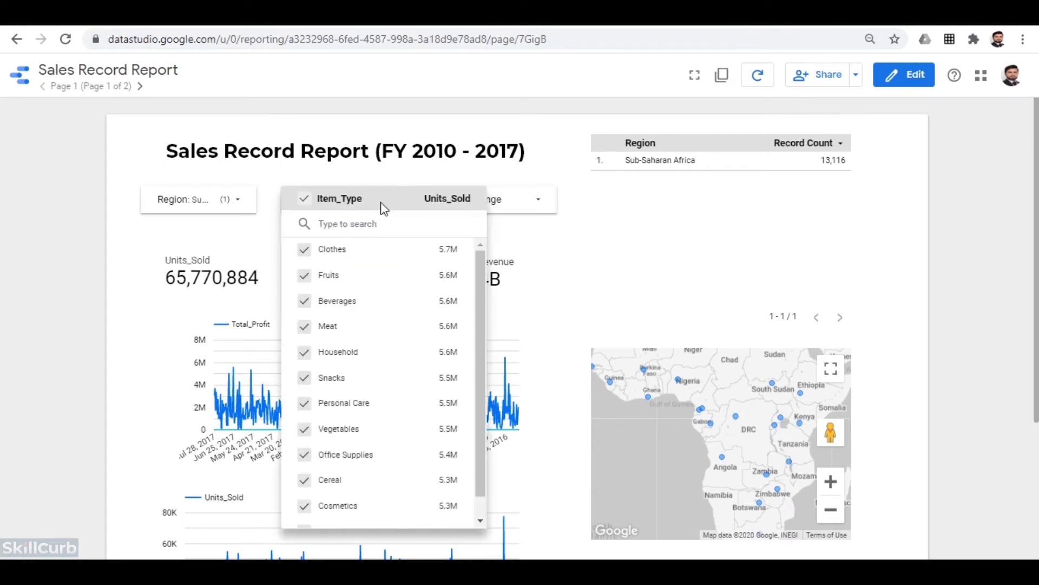
mouse_move(437, 270)
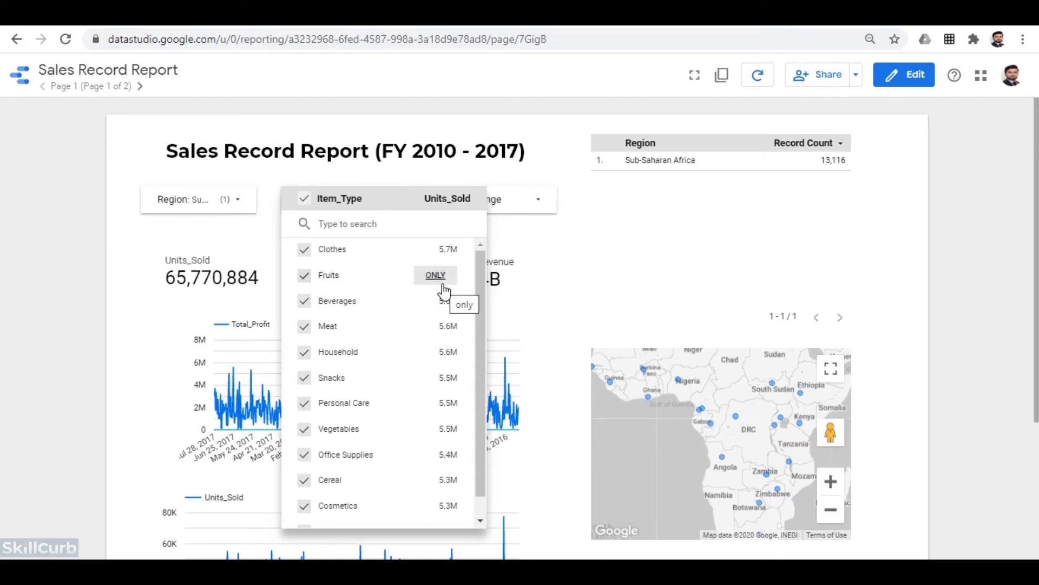
scroll(454, 373, "down", 1)
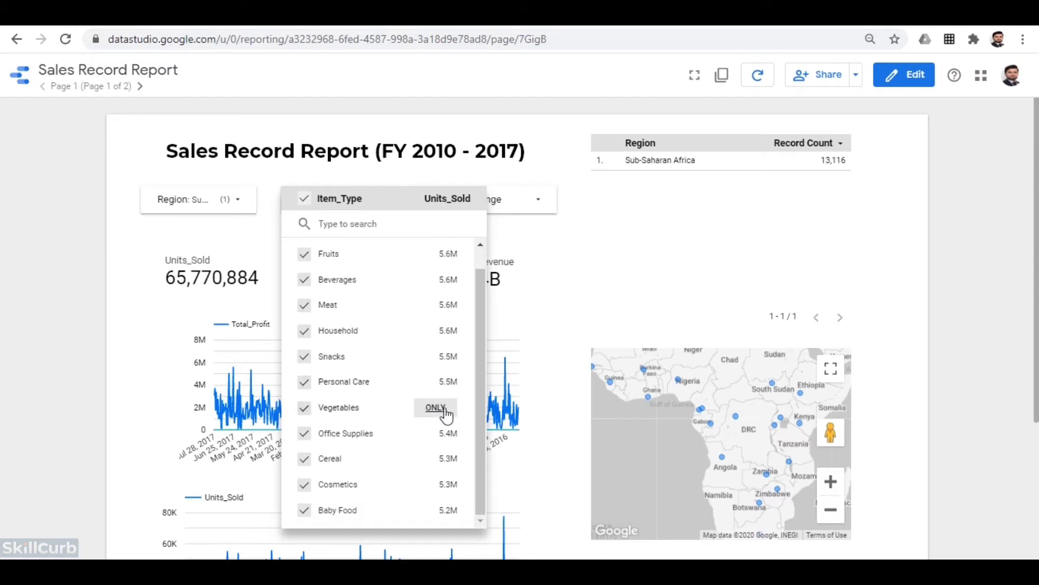
left_click(440, 412)
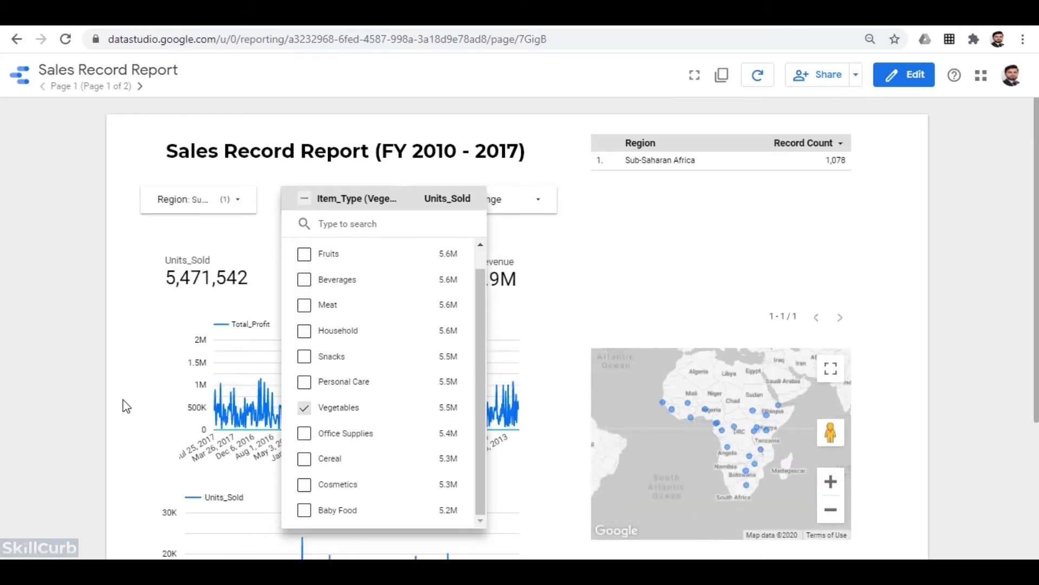
left_click(130, 404)
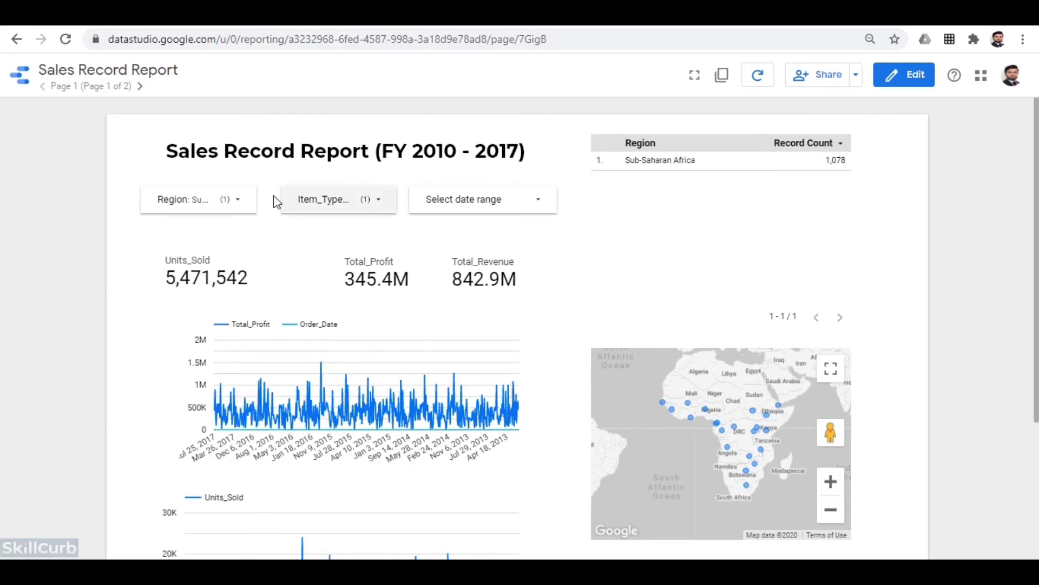
Change the report's Region filter to Middle East and North Africa only and look over the plotted countries on the map.
left_click(242, 199)
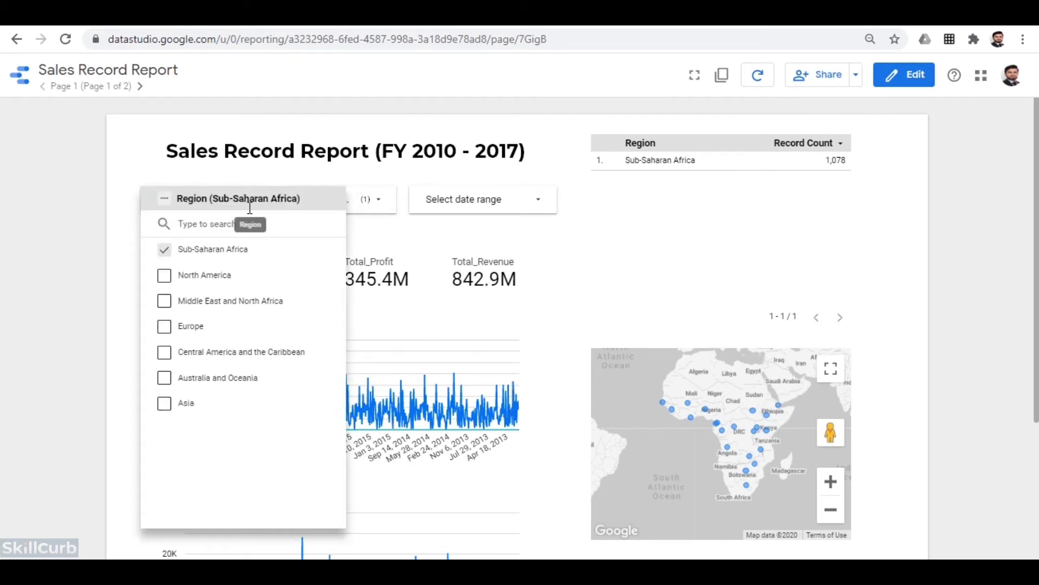
left_click(329, 312)
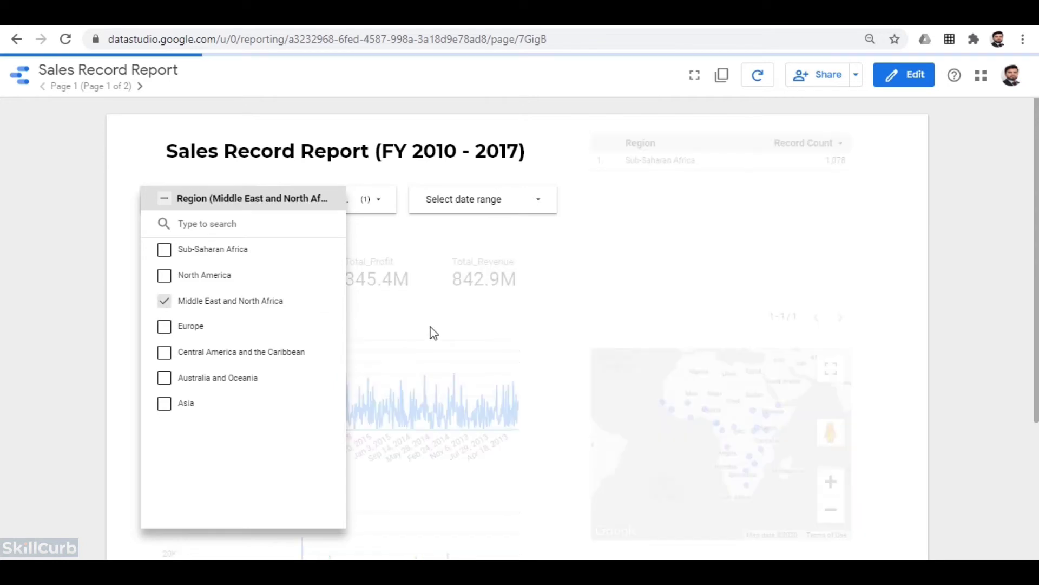
left_click(800, 381)
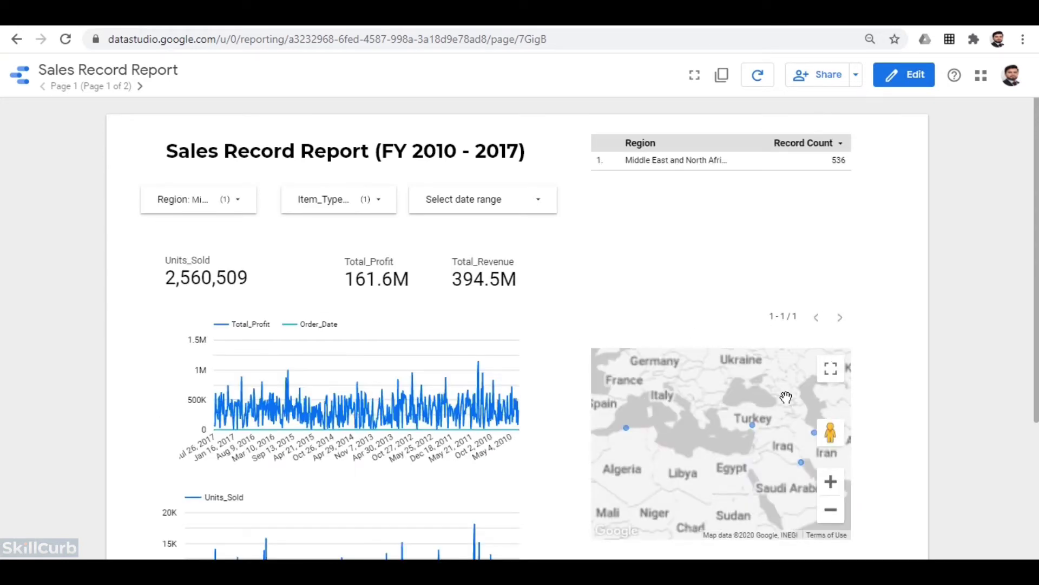
left_click_drag(758, 469, 764, 453)
left_click_drag(764, 470, 756, 452)
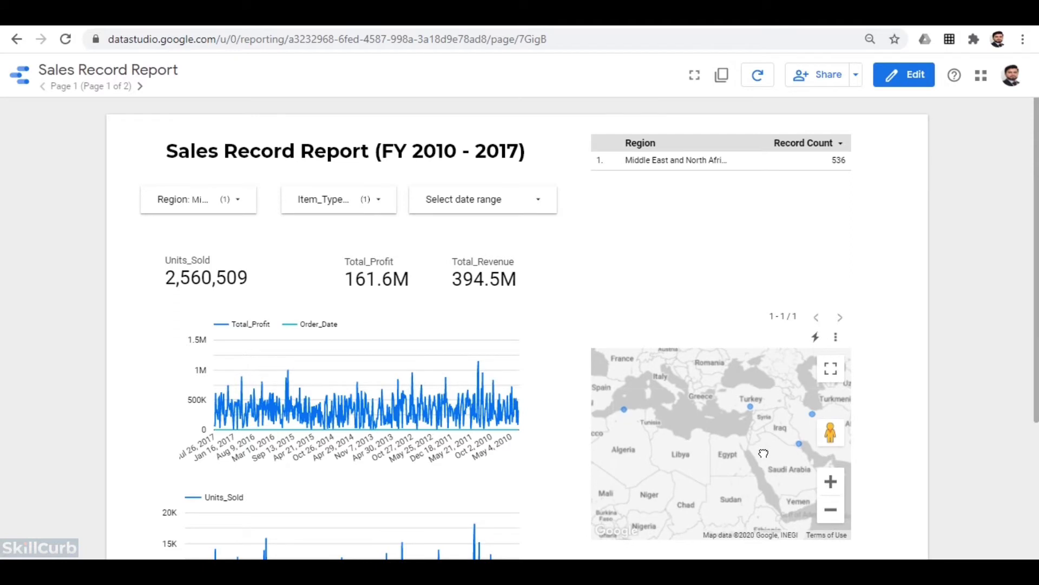
Set the start date of the report's date range to January 1, 2010.
left_click(535, 209)
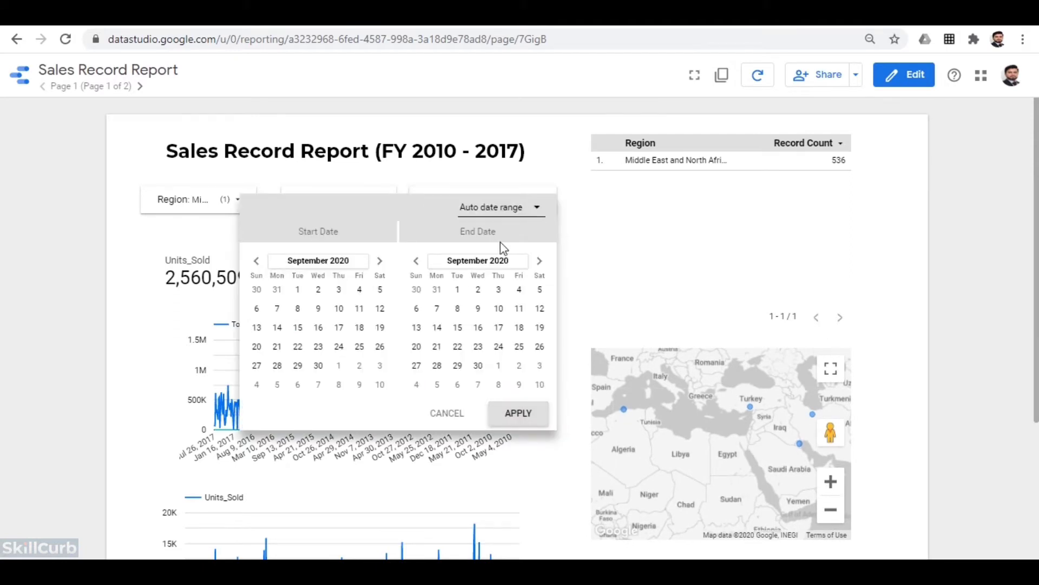
left_click(332, 262)
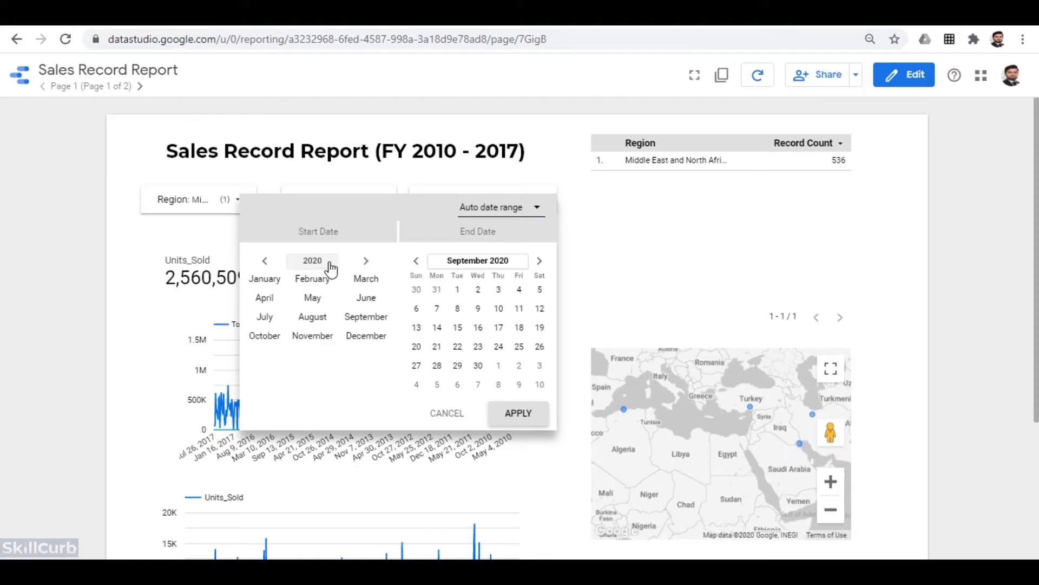
left_click(324, 262)
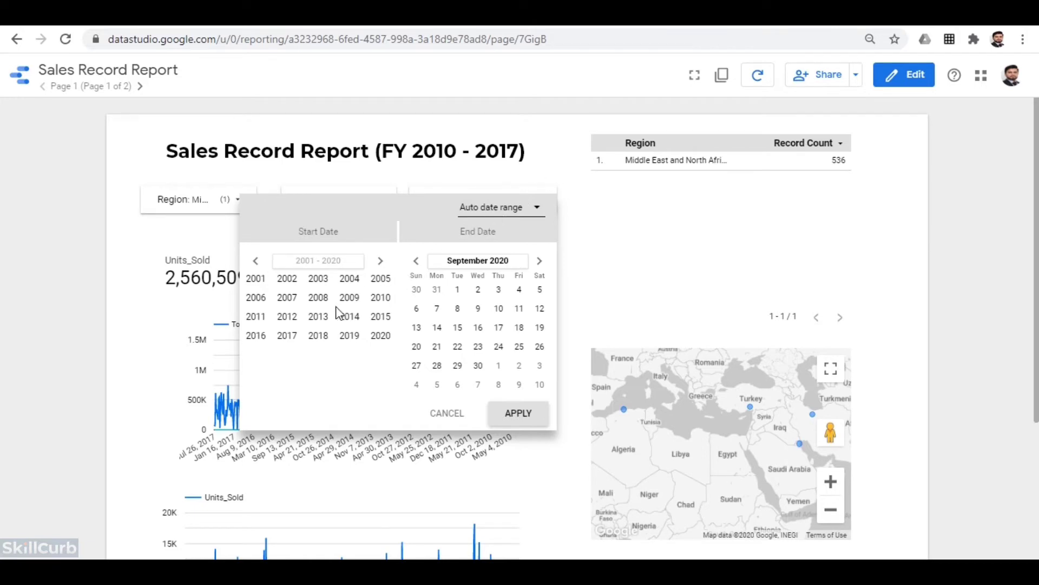
left_click(378, 298)
left_click(272, 281)
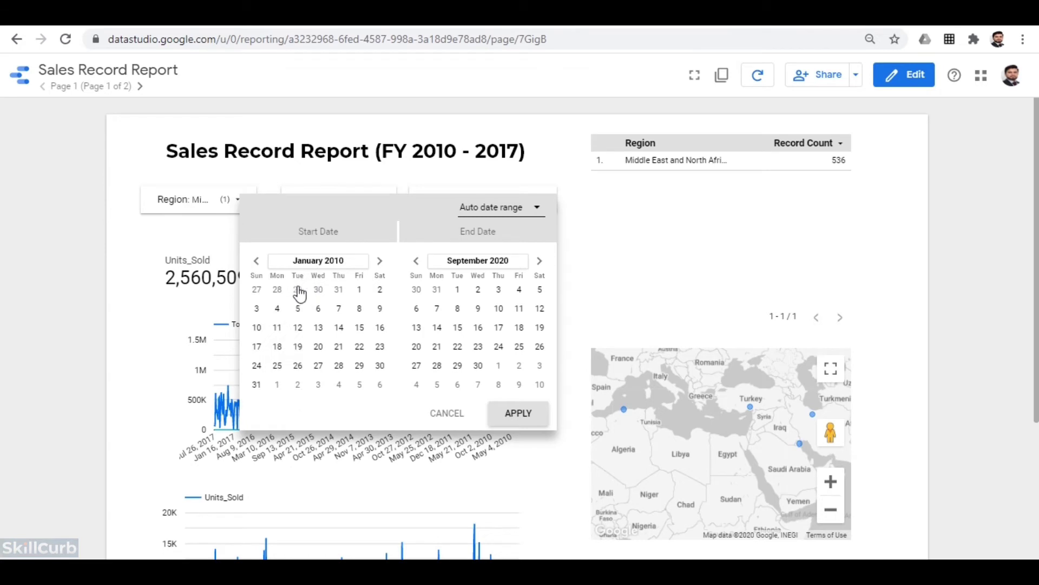
left_click(359, 290)
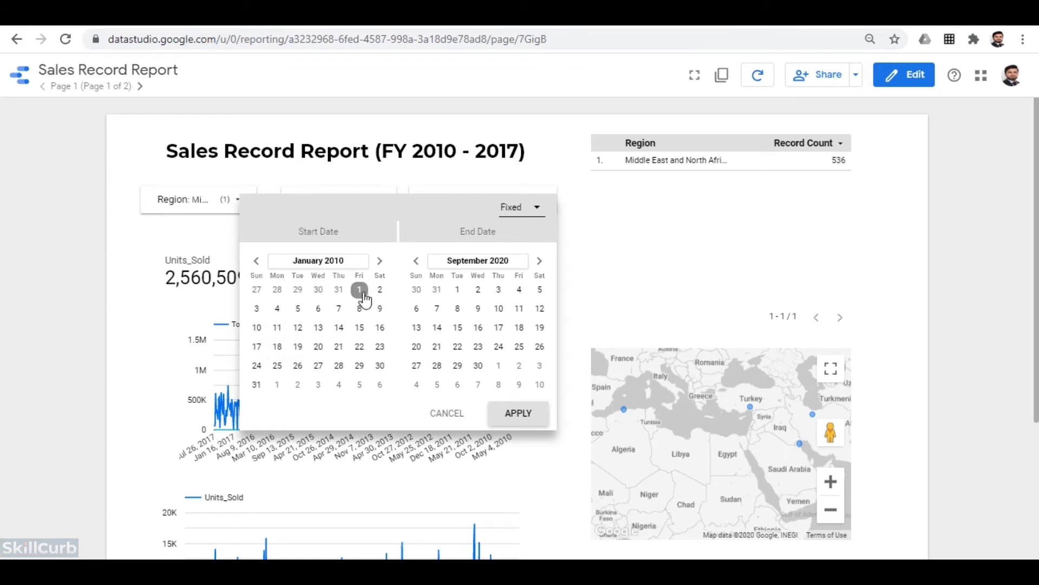
Set the end date of the date range to January 1, 2017 and apply the range to the report.
left_click(501, 262)
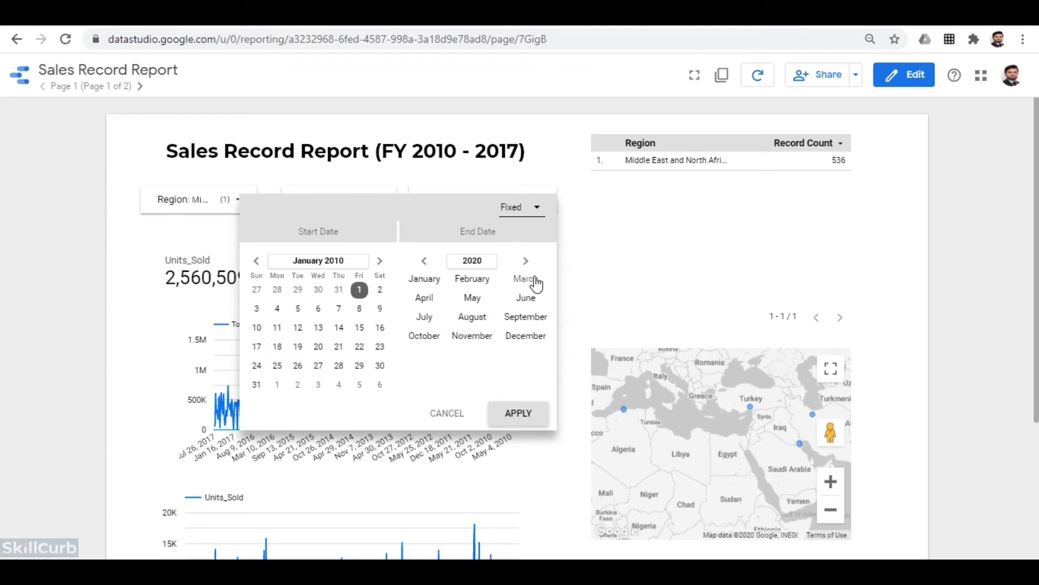
left_click(473, 262)
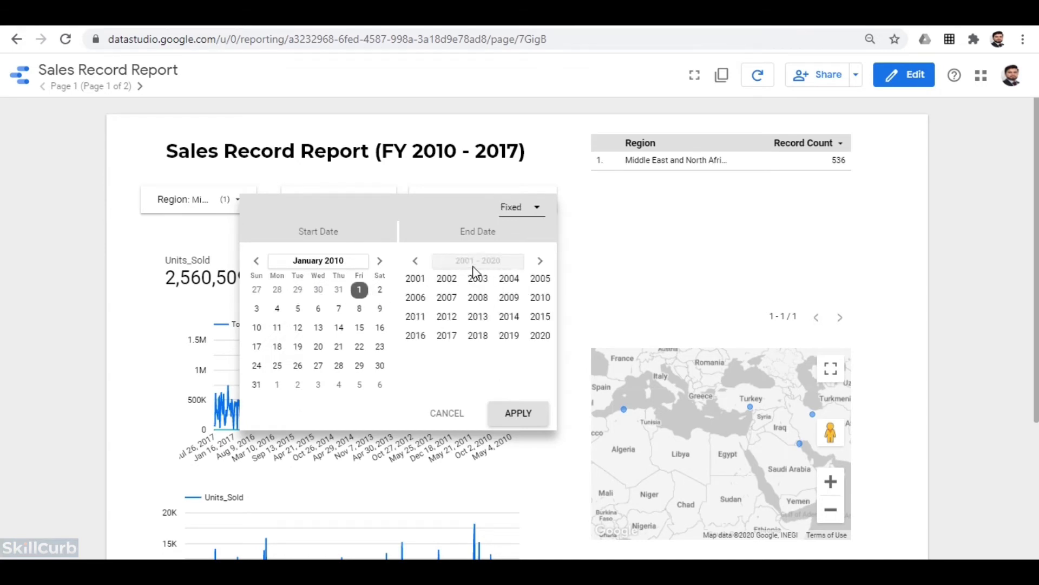
left_click(444, 335)
left_click(428, 281)
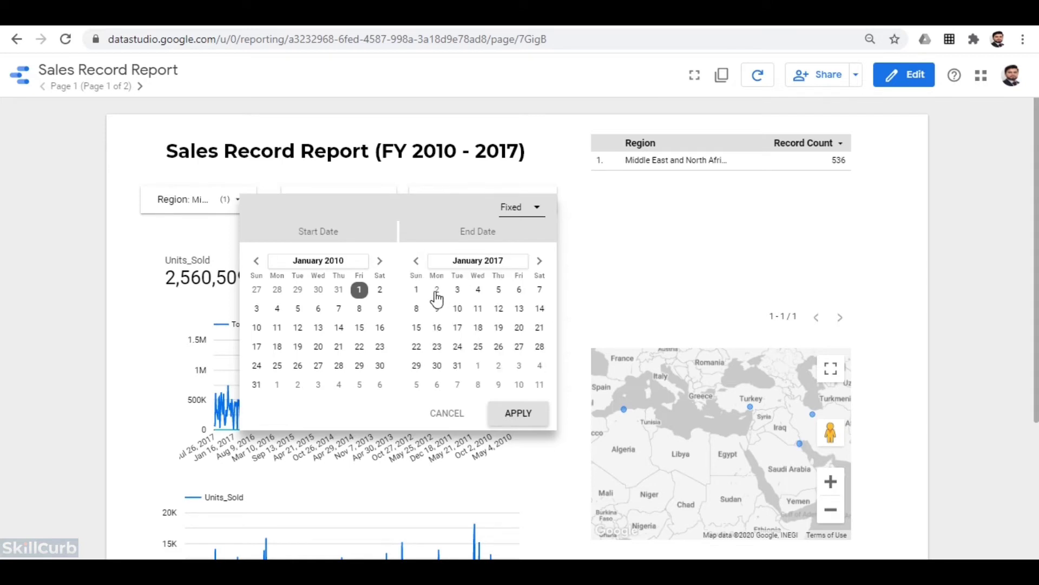
left_click(415, 291)
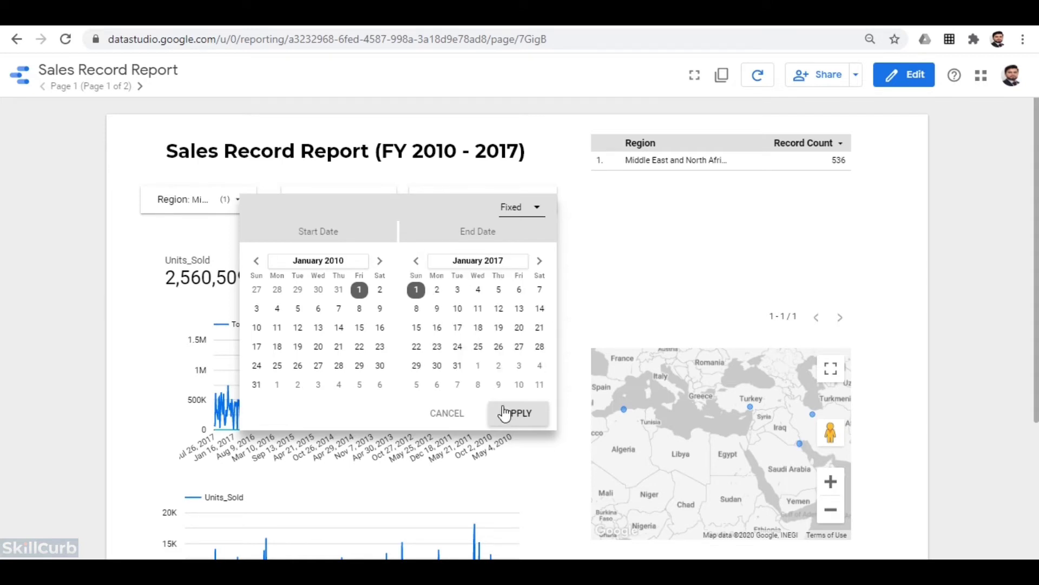
left_click(211, 352)
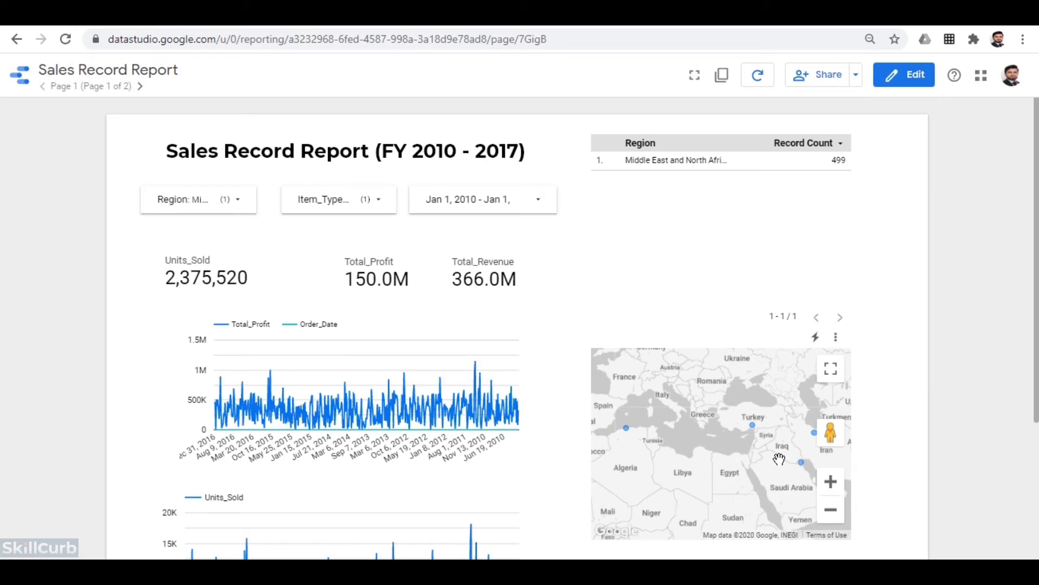
Examine the filtered report's country map, profit and units sold charts, and Online versus Offline pie chart.
left_click_drag(780, 457, 755, 454)
left_click_drag(682, 468, 709, 469)
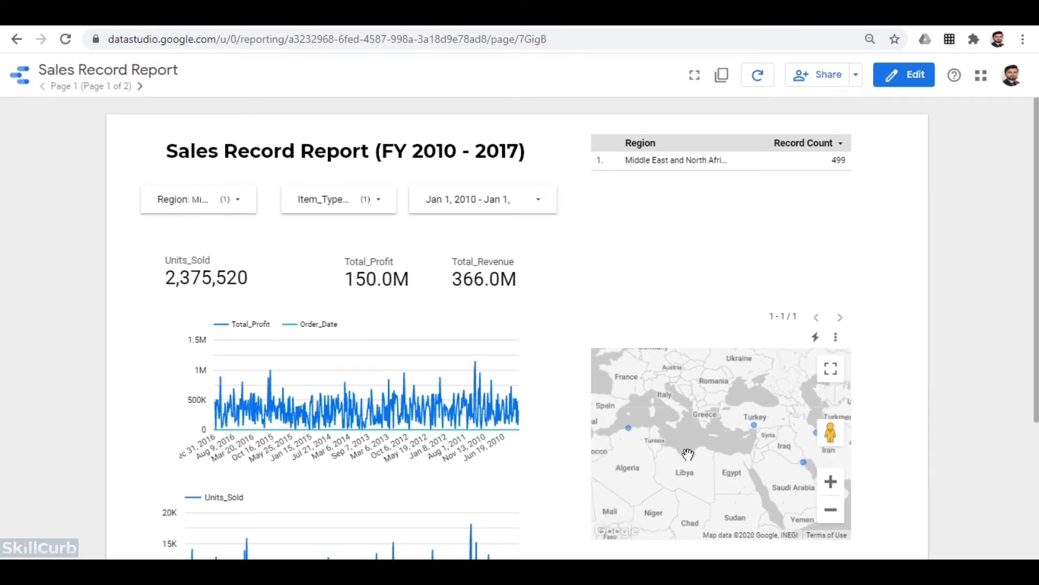
scroll(713, 480, "down", 1)
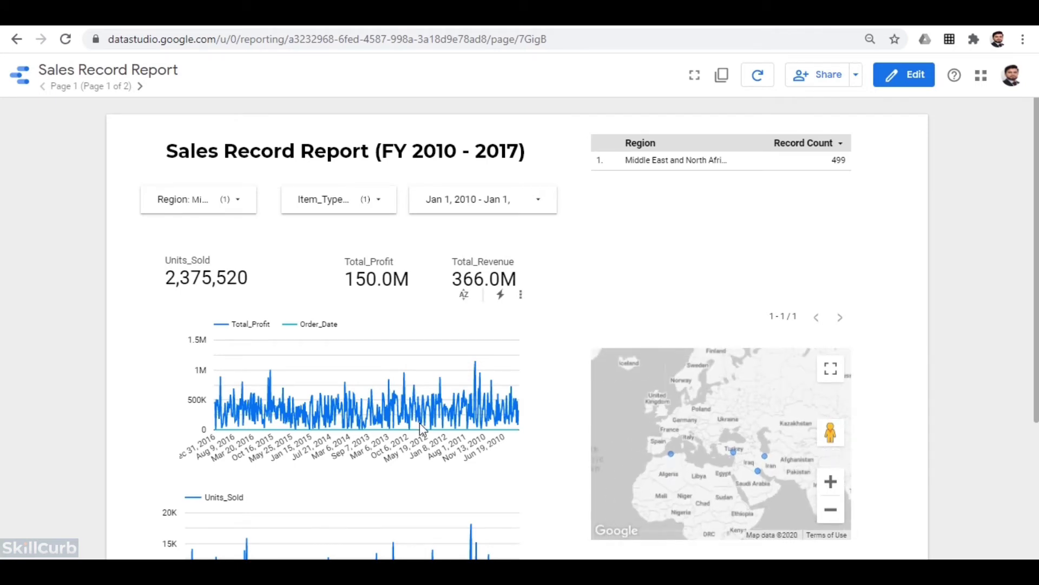
scroll(427, 425, "down", 3)
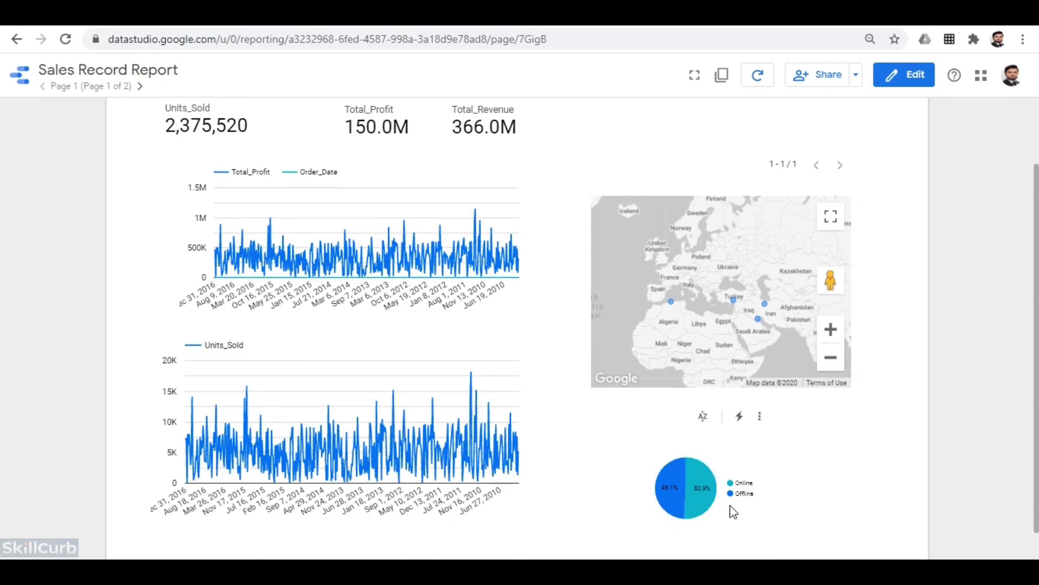
scroll(505, 393, "up", 2)
scroll(505, 393, "down", 2)
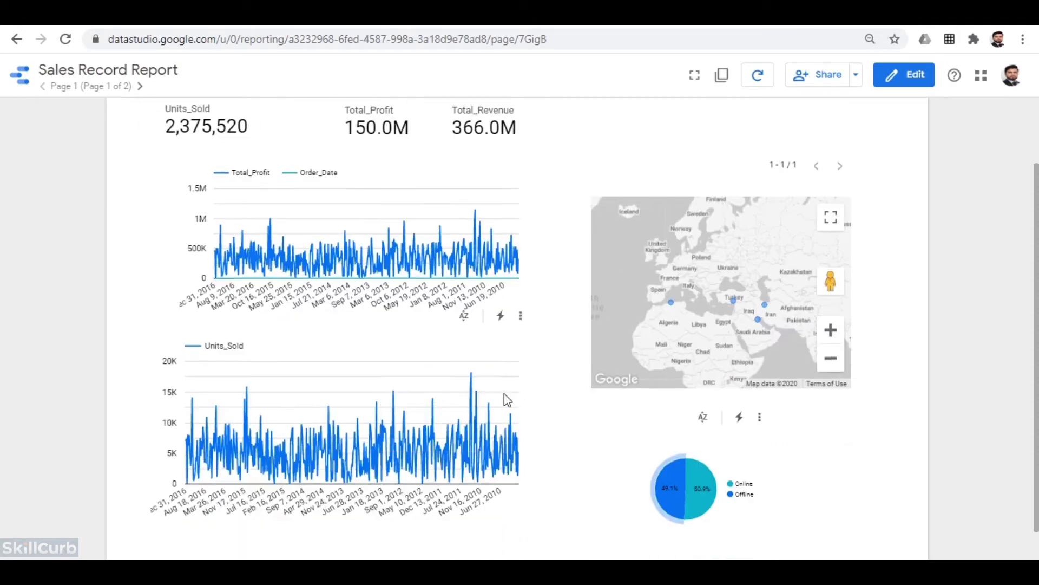
scroll(504, 393, "up", 3)
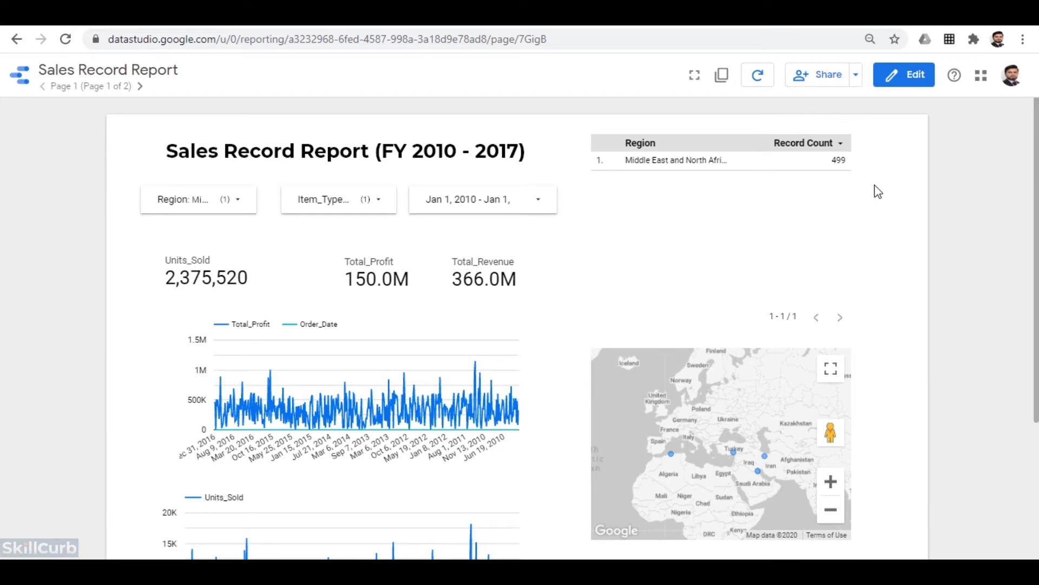
On page 2, filter Item_Type to Meat, Household, Baby Food, Clothes, Vegetables and Office Supplies, and return to page 1.
left_click(142, 86)
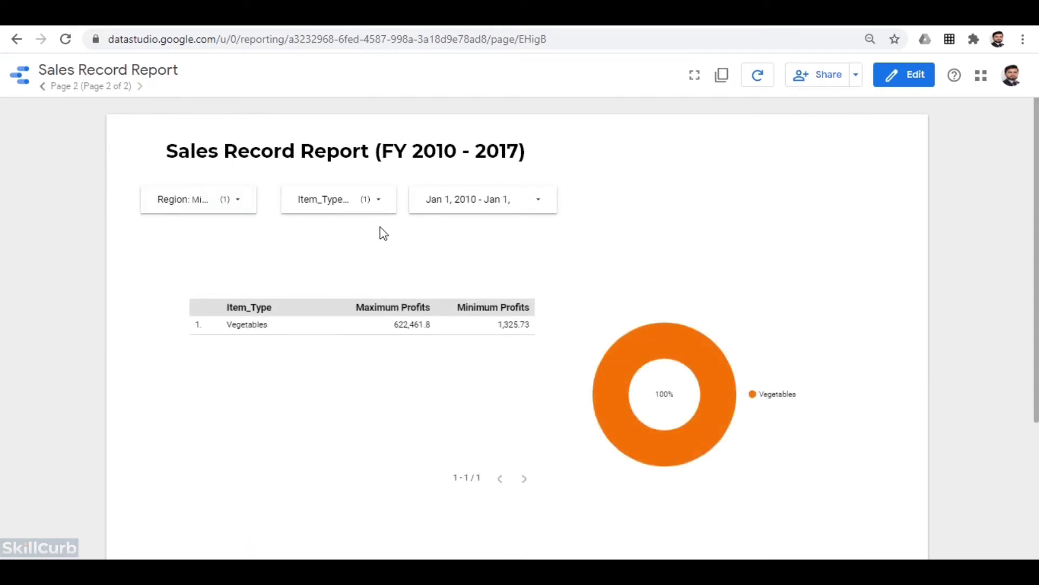
left_click(335, 212)
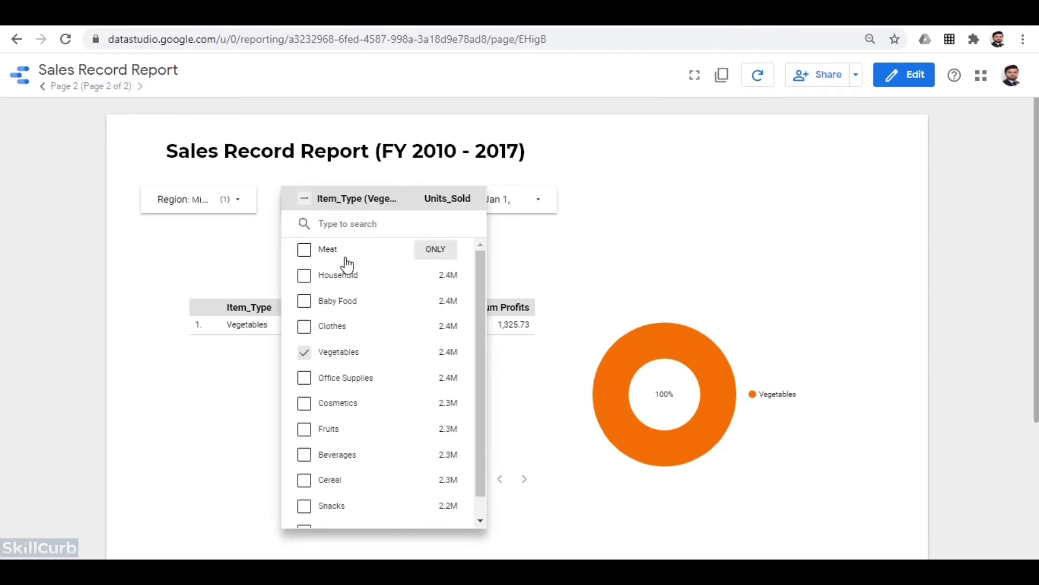
left_click(437, 276)
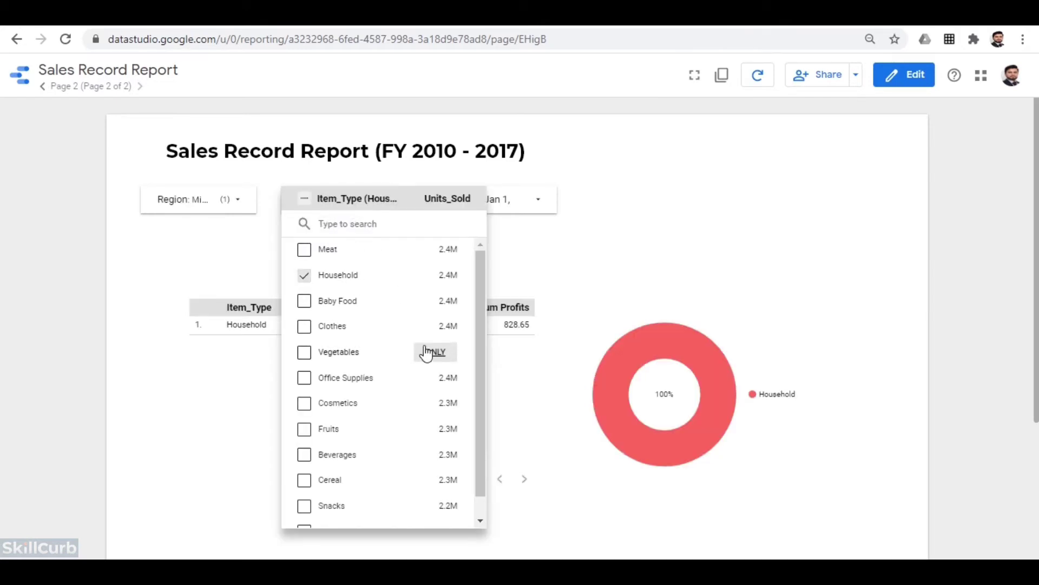
left_click(316, 252)
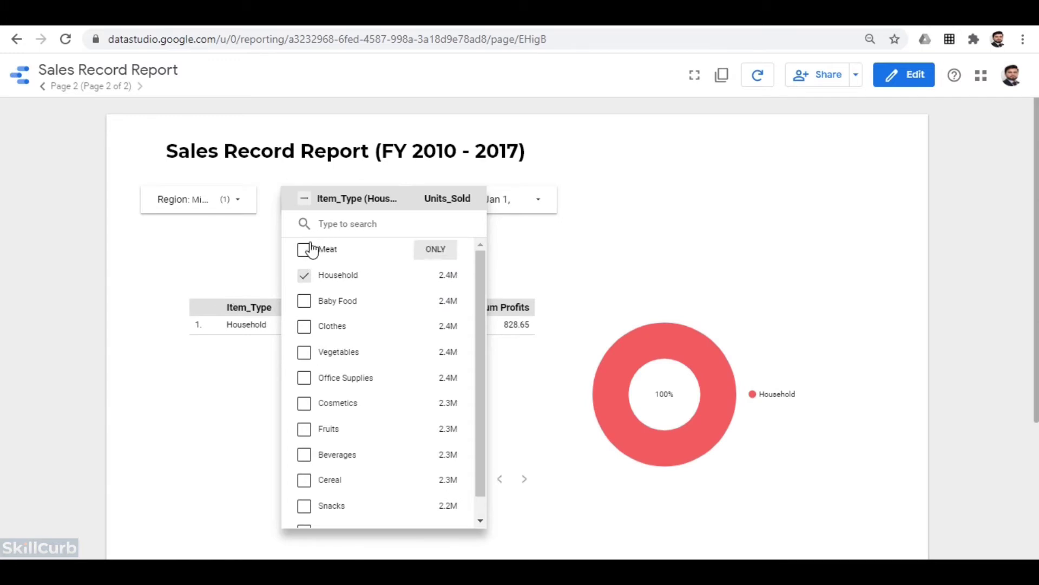
left_click(314, 301)
left_click(309, 326)
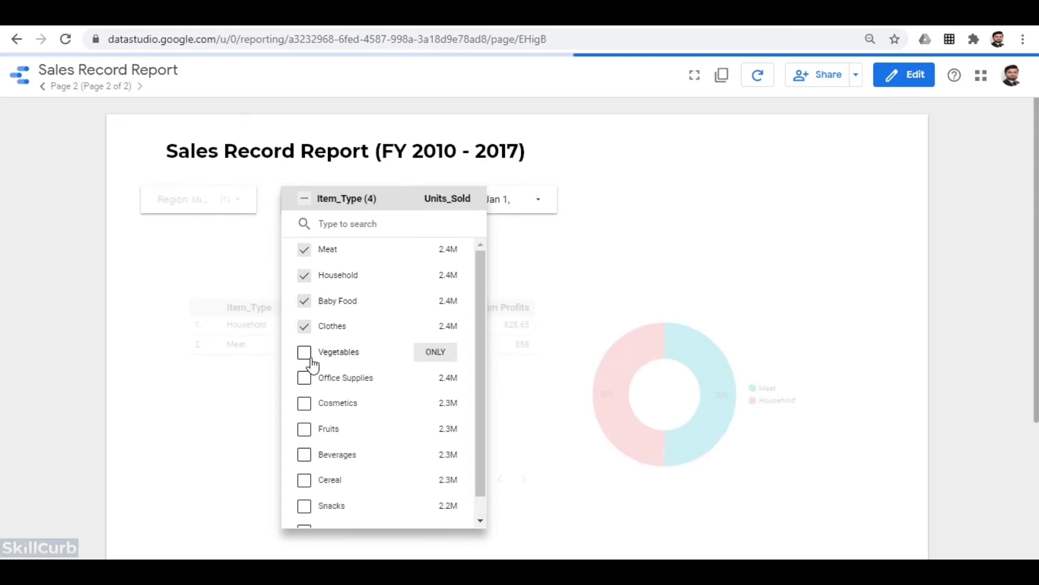
left_click(307, 353)
left_click(310, 380)
left_click(157, 395)
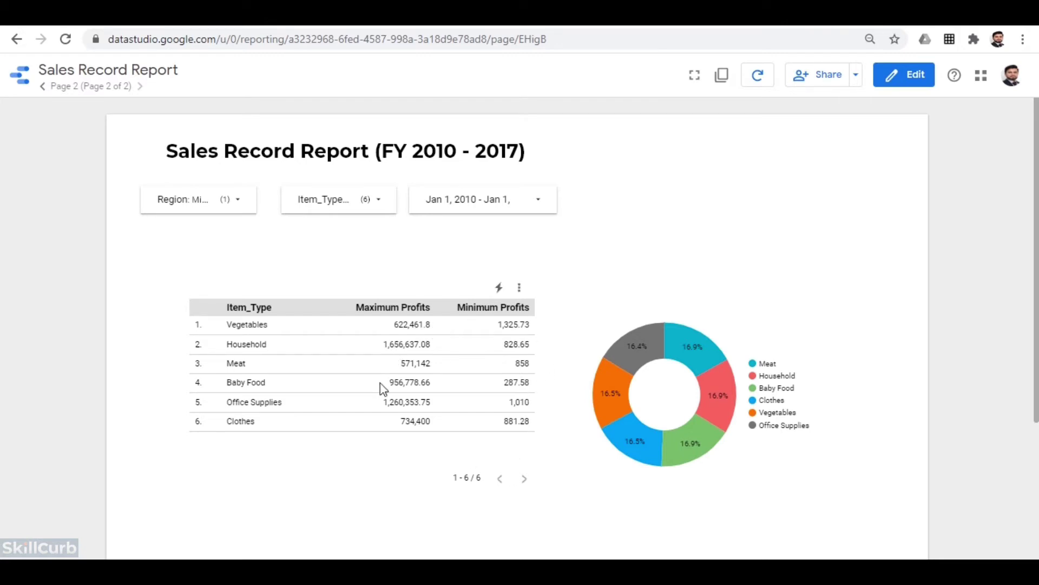
left_click(43, 87)
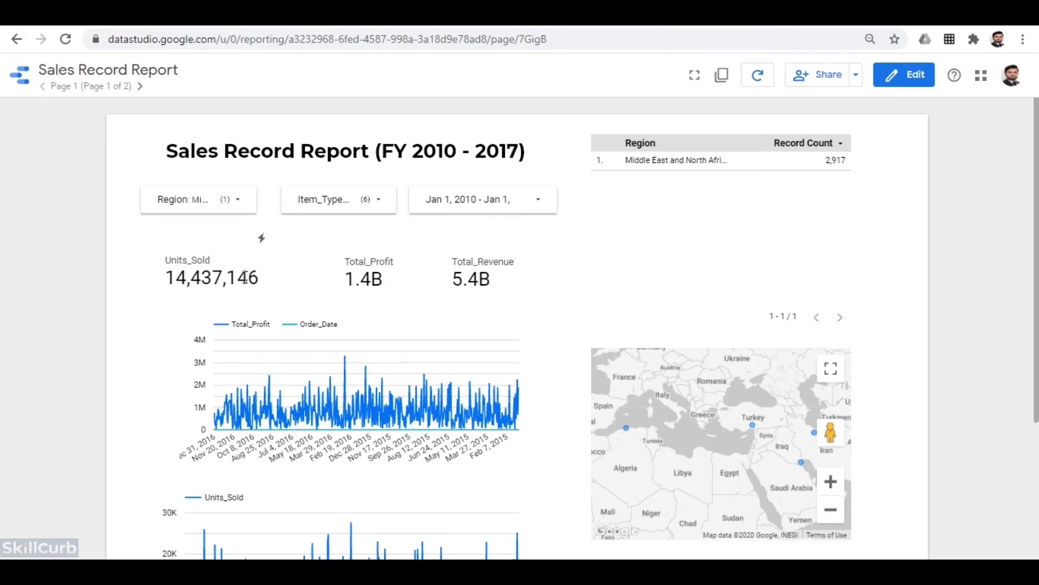
scroll(220, 338, "down", 1)
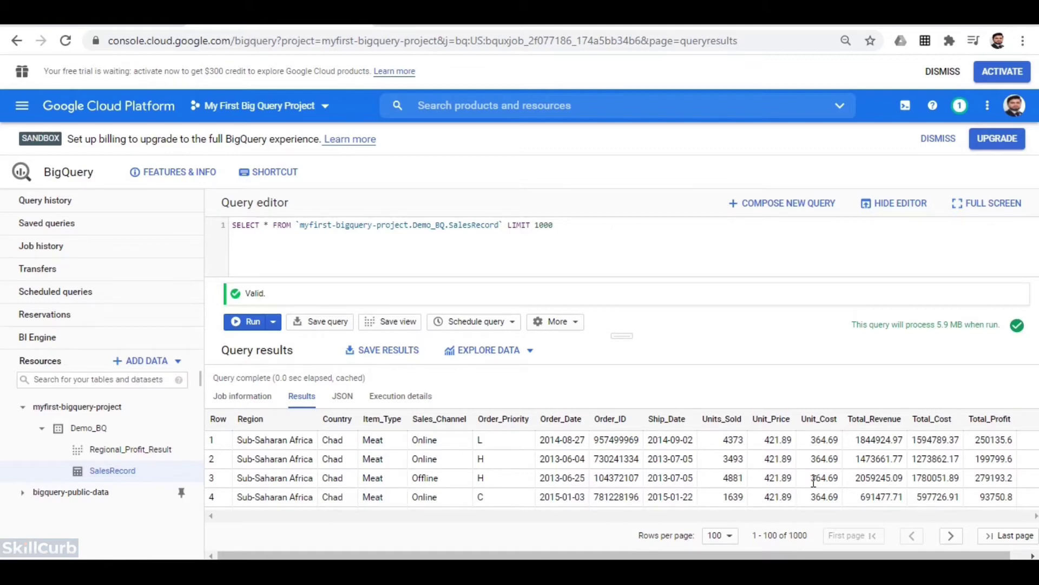
In BigQuery, run the SELECT query on the SalesRecord table with LIMIT 1000 and explore its results in Data Studio.
left_click(121, 470)
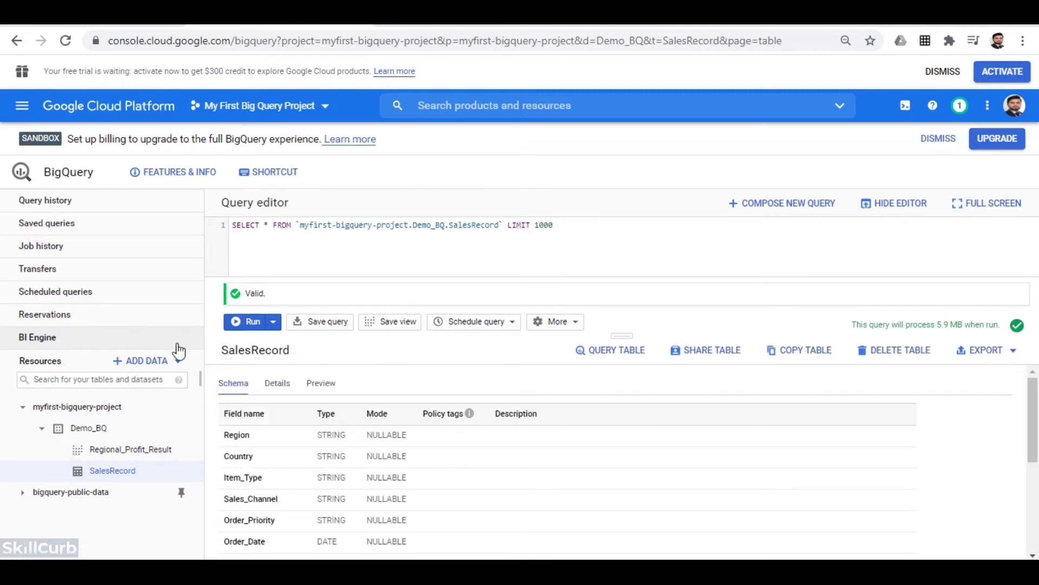
left_click(243, 326)
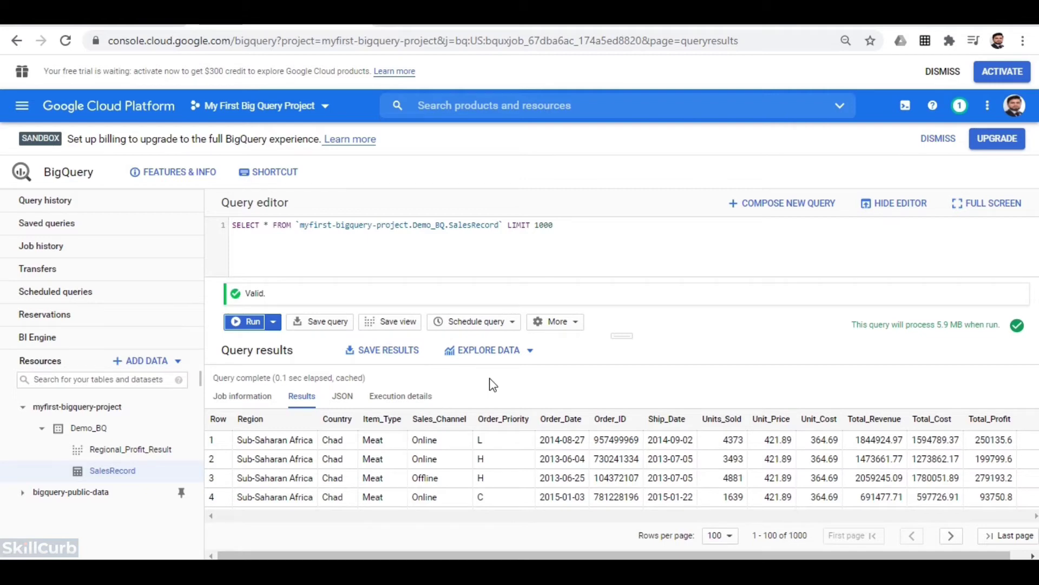
left_click(529, 355)
left_click(545, 379)
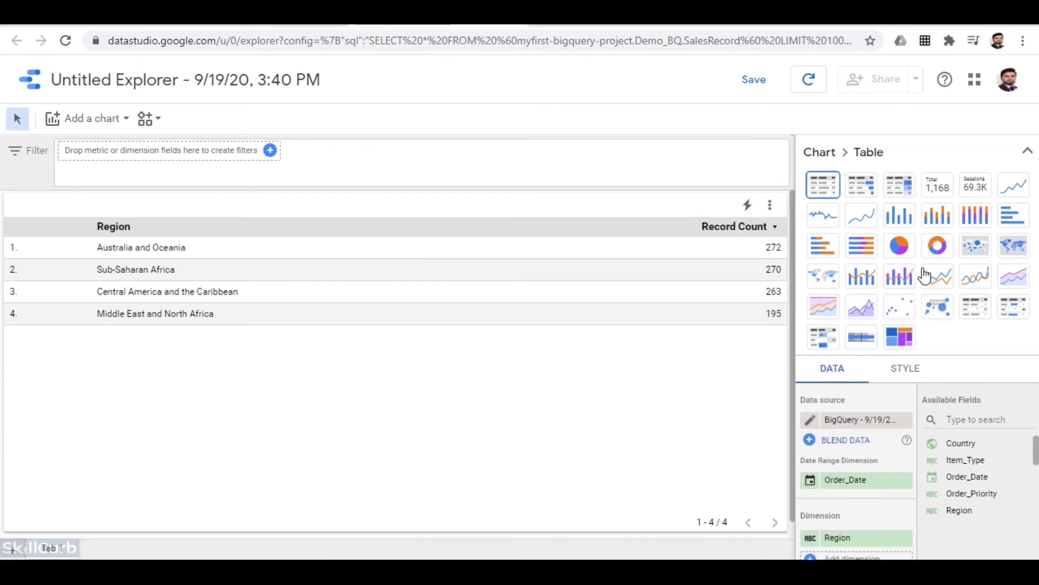
Preview the record count by region as a pie chart and switch the chart back to a table.
left_click(899, 246)
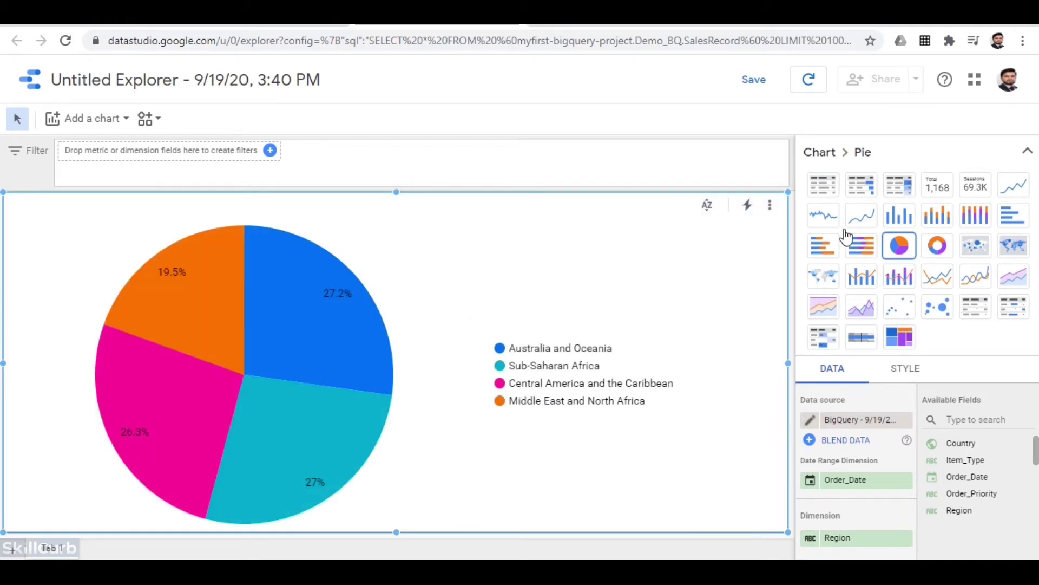
left_click(820, 191)
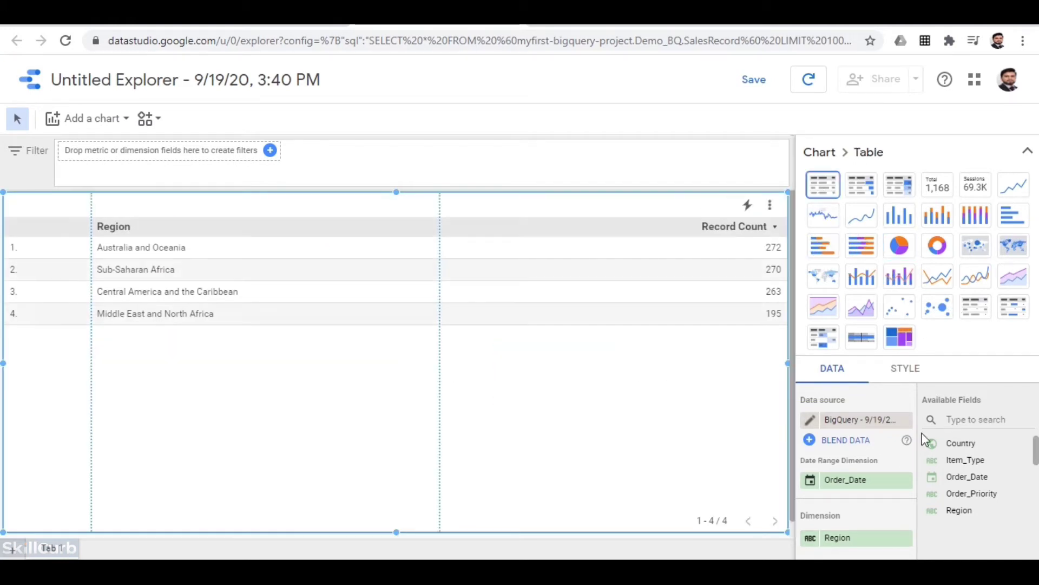
left_click(1028, 151)
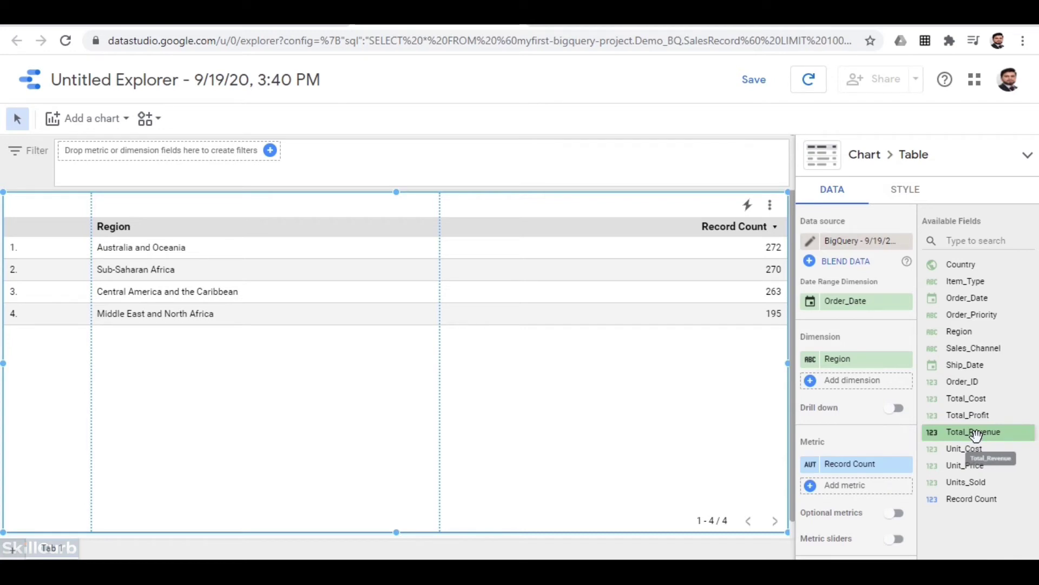
Add Total_Revenue and Total_Profit as dimensions of the table, and remove Total_Revenue again.
left_click_drag(974, 433, 863, 383)
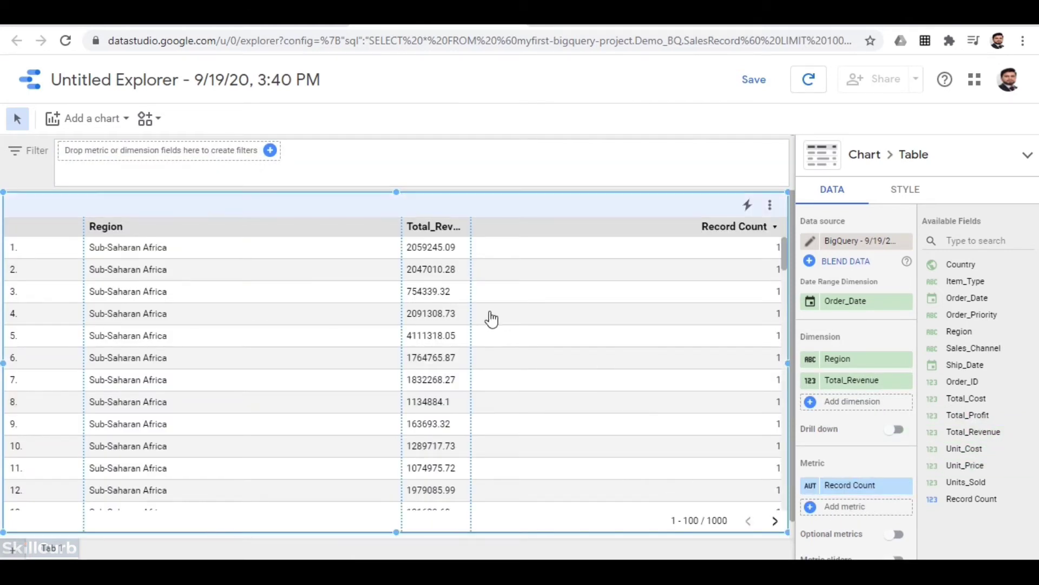
scroll(466, 322, "down", 3)
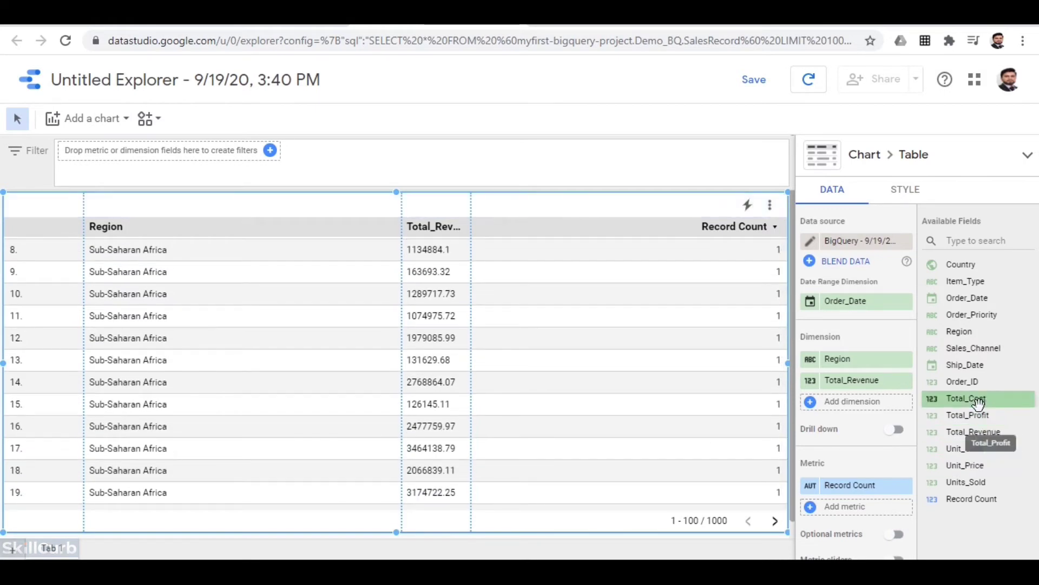
left_click_drag(980, 417, 899, 407)
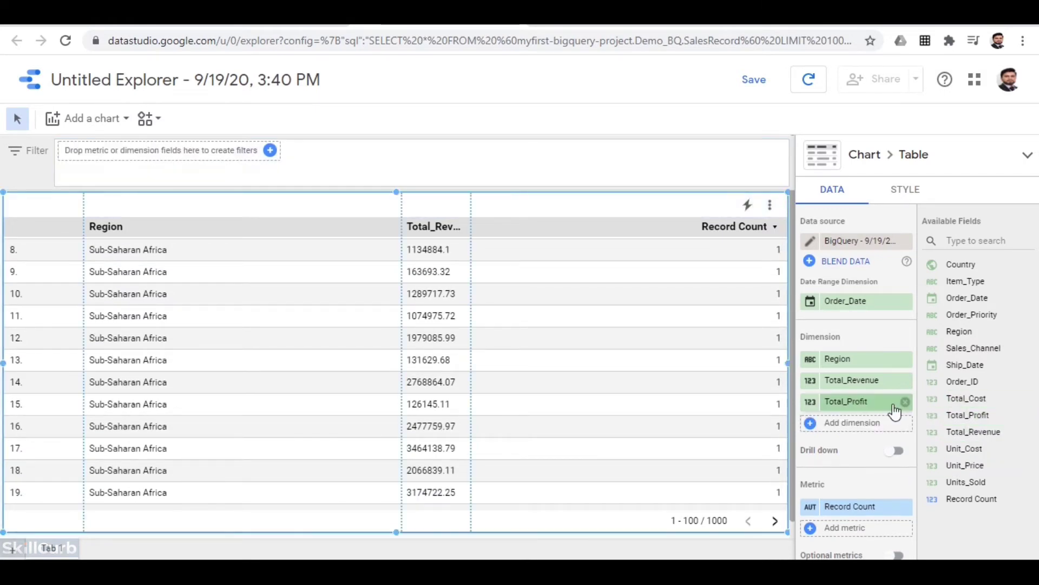
left_click(905, 380)
Add Region and Total_Profit as metrics of the table and remove the Record Count metric.
scroll(898, 422, "down", 2)
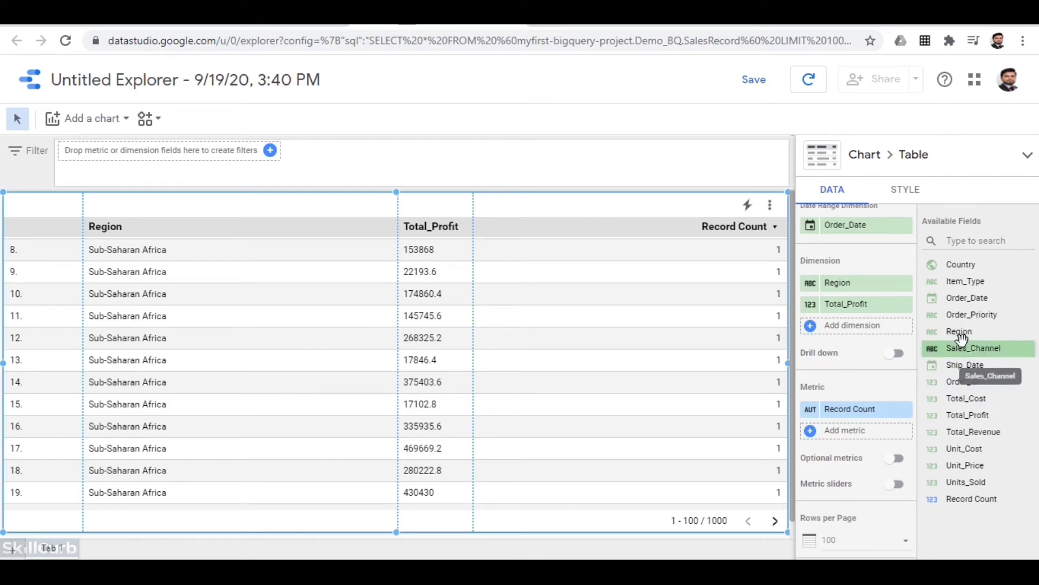
left_click_drag(960, 332, 858, 420)
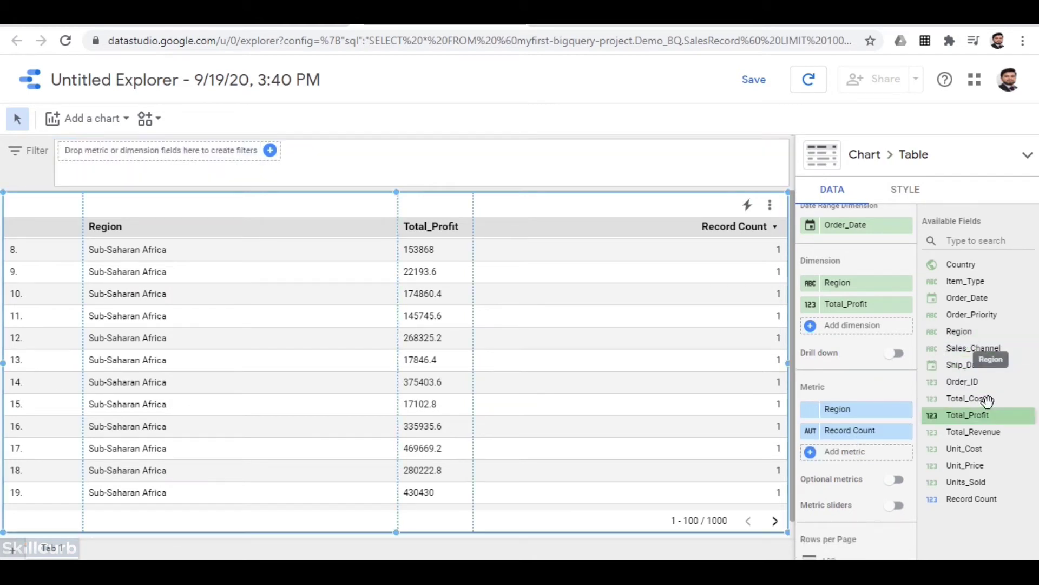
left_click_drag(982, 417, 899, 449)
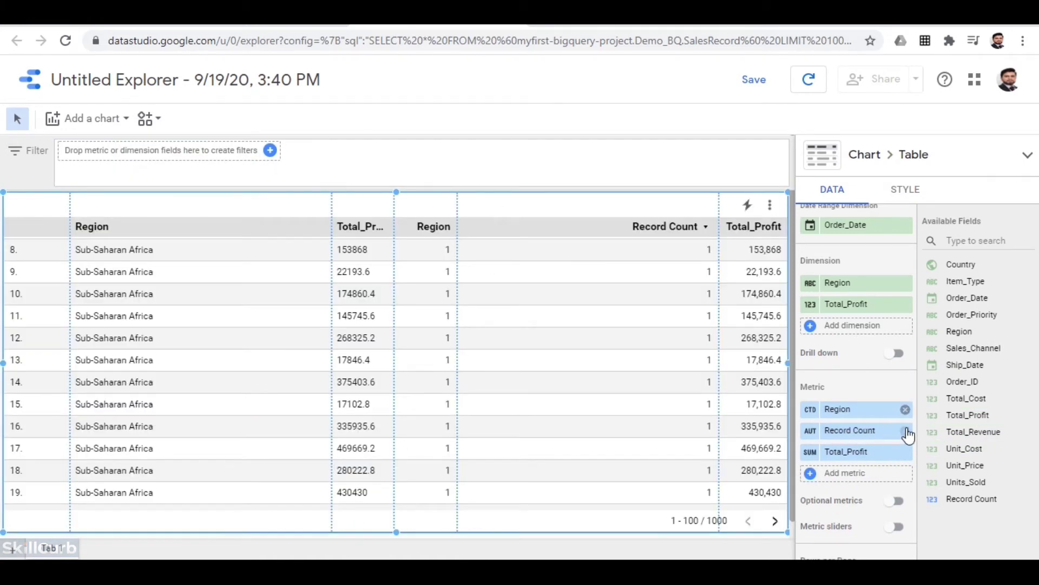
left_click(906, 431)
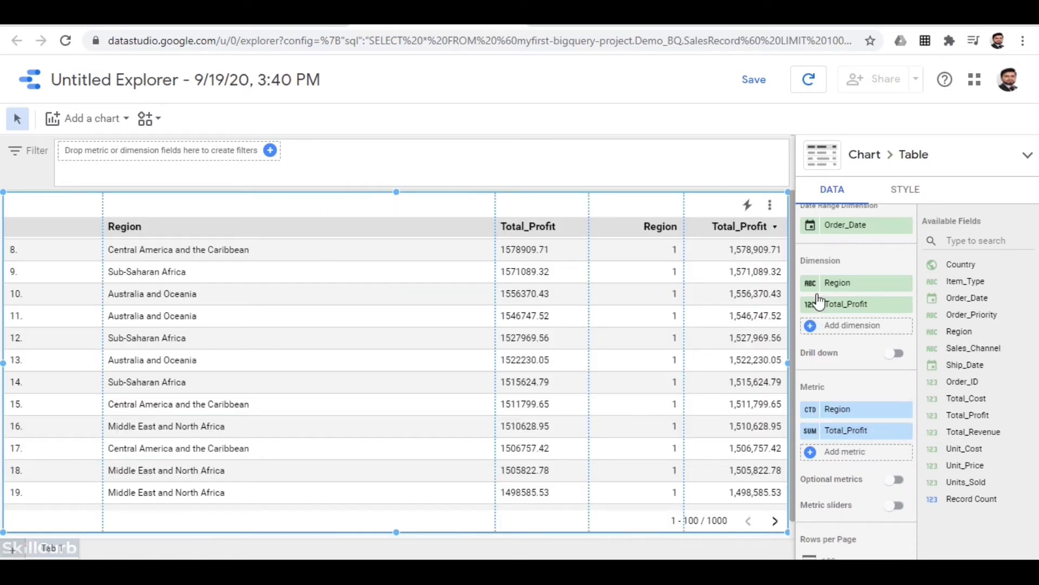
Change the table to a vertical bar chart and examine the total profit bars for each region.
left_click(1027, 162)
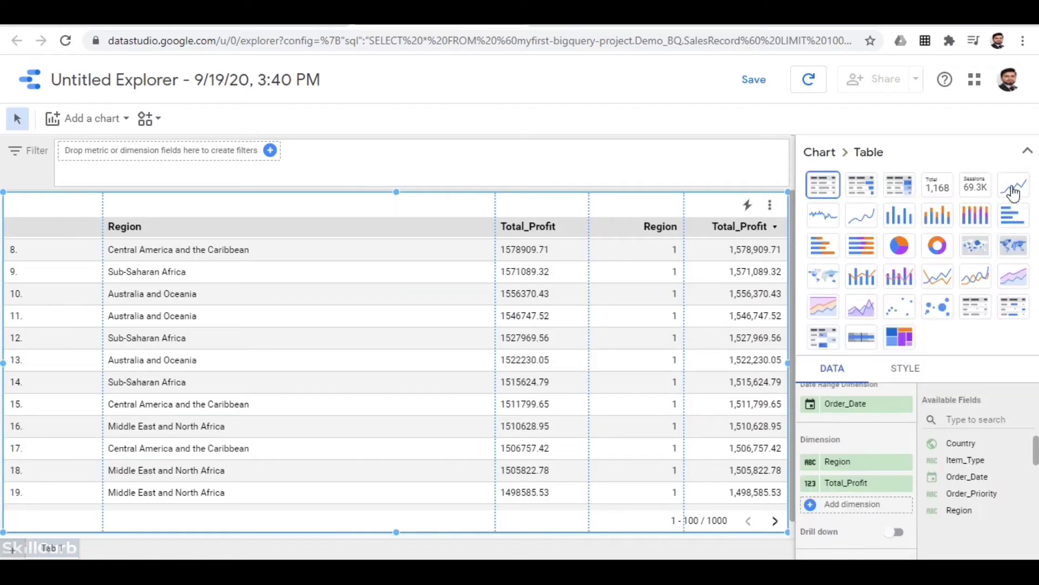
left_click(888, 228)
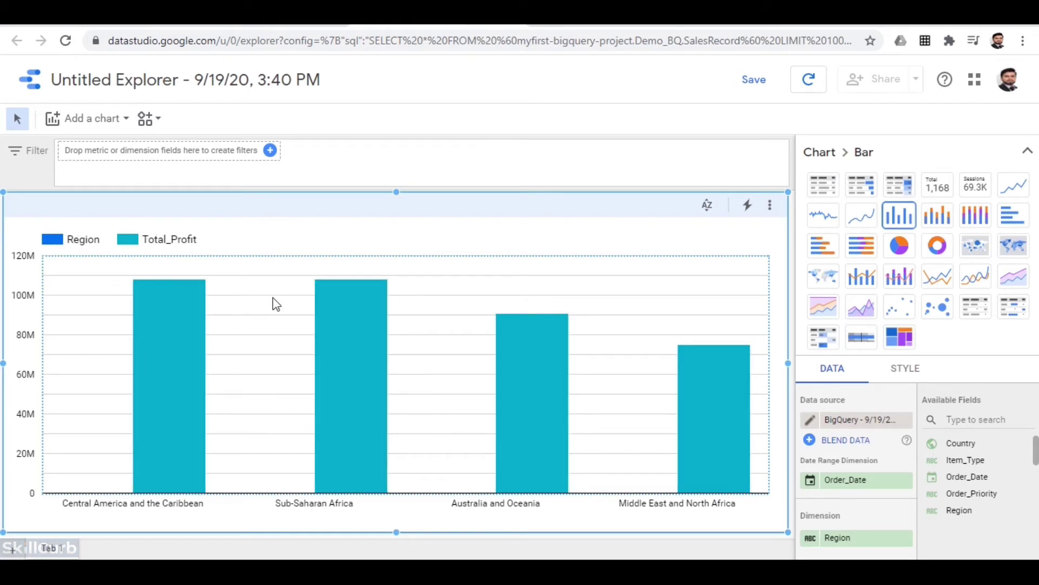
mouse_move(344, 306)
mouse_move(683, 403)
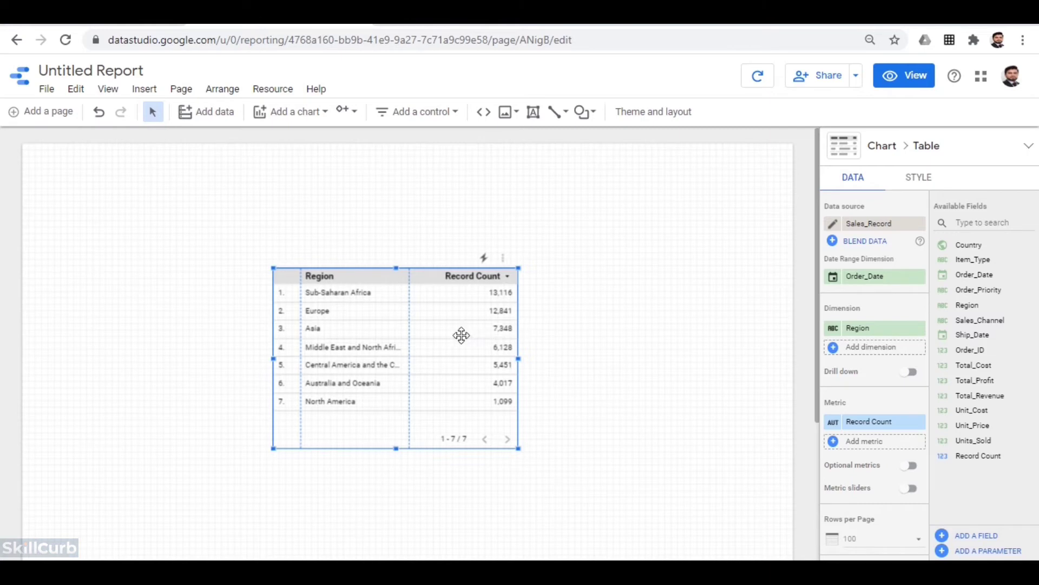
In the untitled report, move the Region record count table to the right half of the page and deselect it.
left_click_drag(457, 337, 680, 376)
left_click(433, 366)
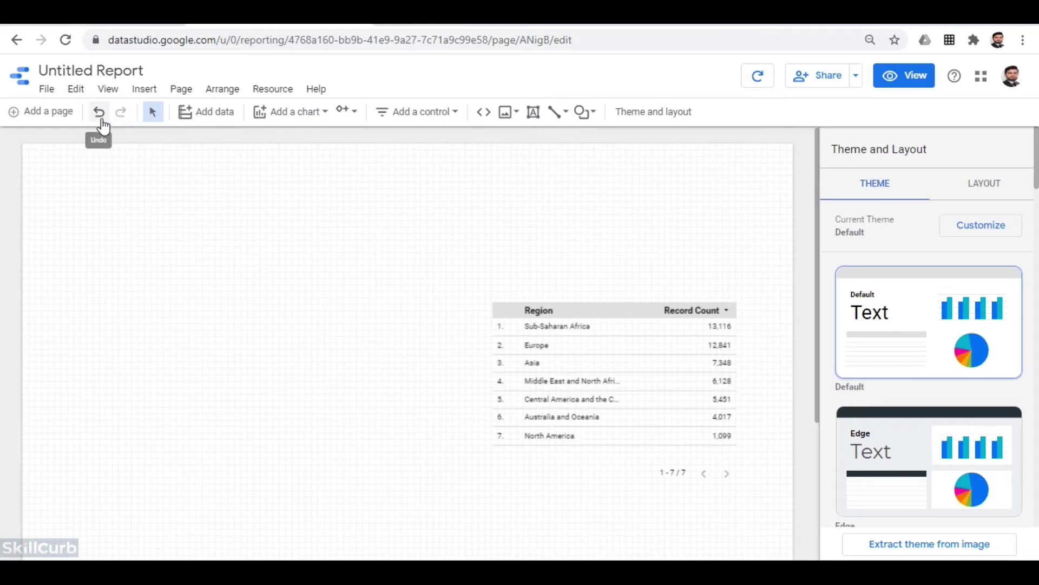
Examine the data connectors and the chart types that can be added to the report.
left_click(220, 129)
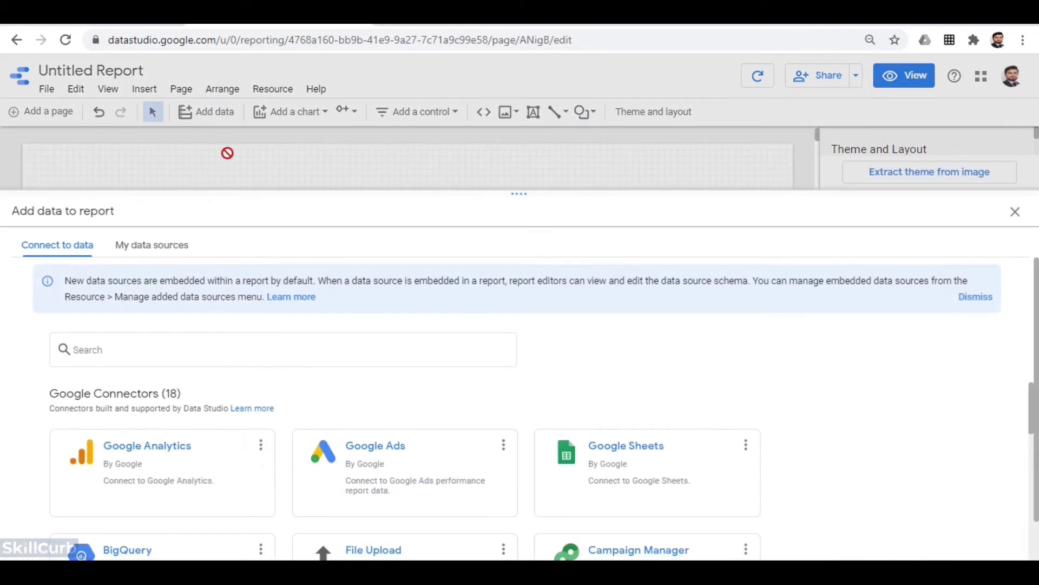
left_click(1017, 214)
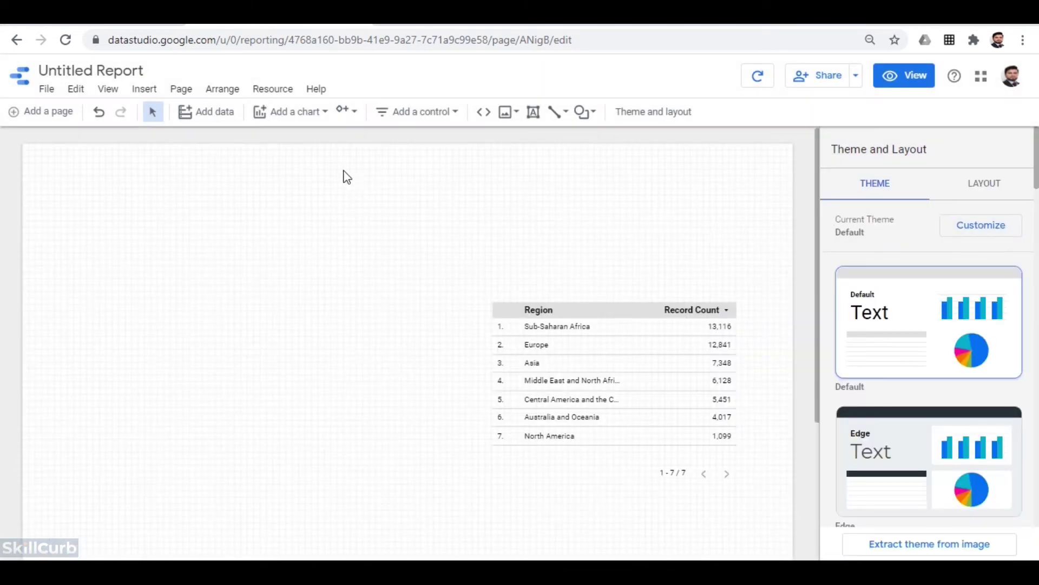
left_click(295, 120)
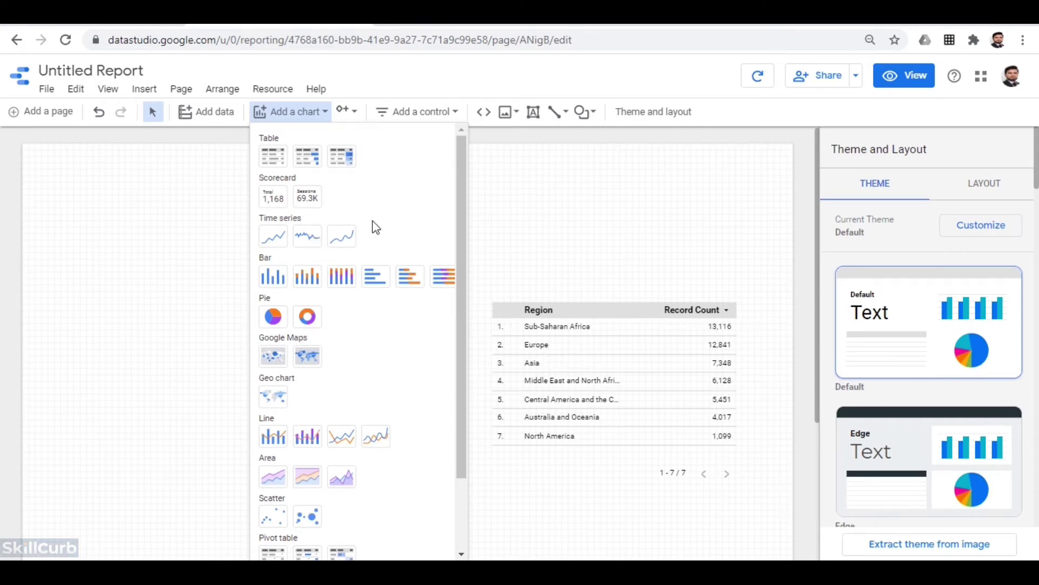
scroll(357, 323, "down", 1)
scroll(355, 319, "down", 1)
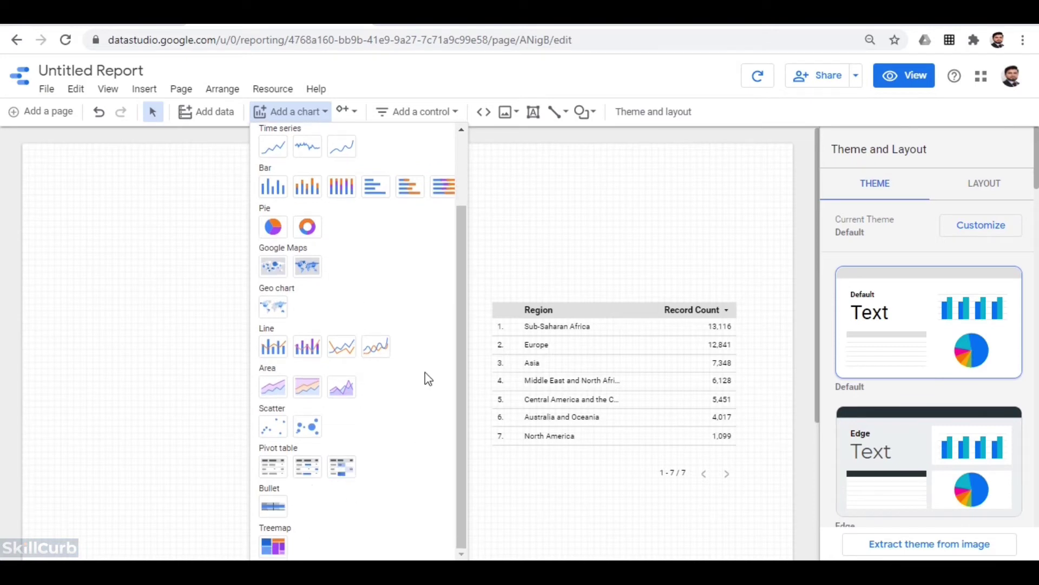
scroll(334, 406, "up", 1)
scroll(334, 406, "up", 1)
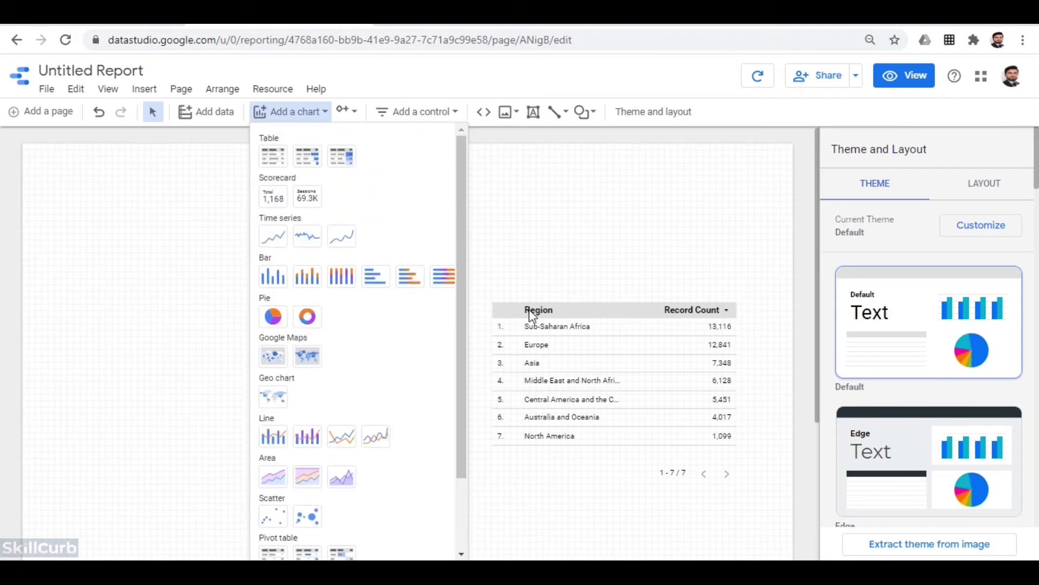
left_click(576, 233)
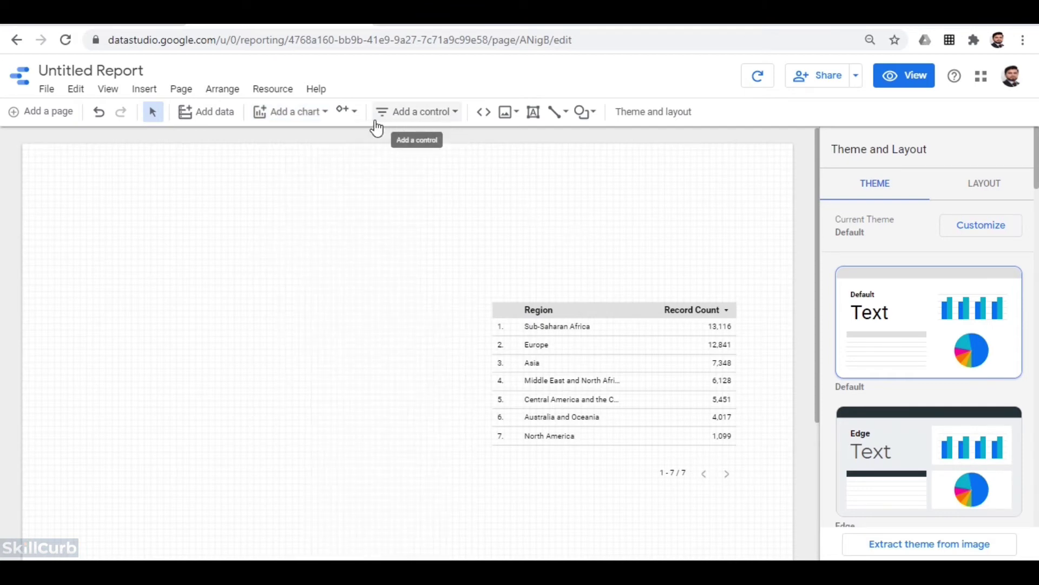
Examine the featured community visualizations and the control types available for the report.
left_click(359, 117)
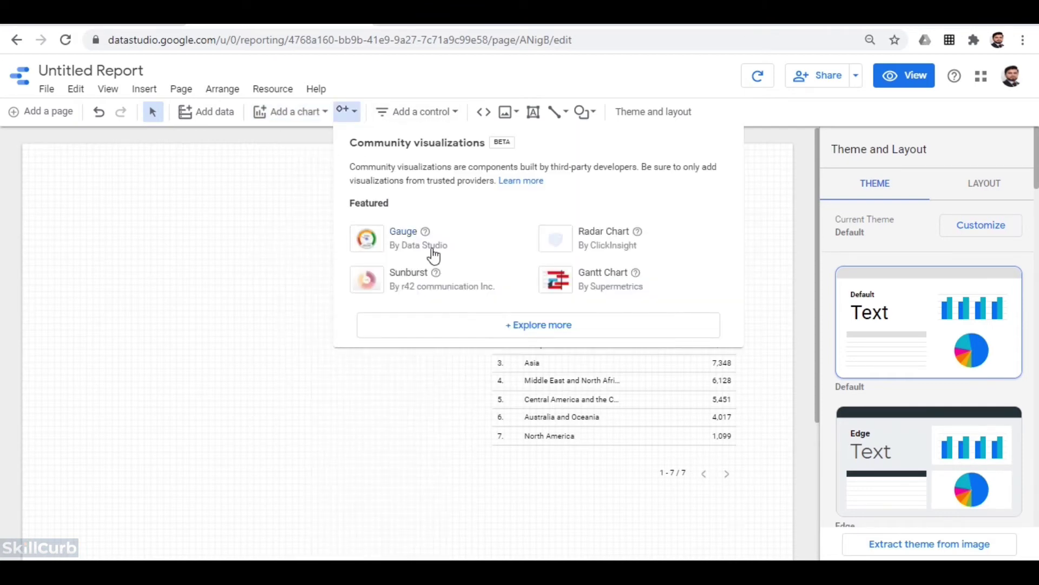
left_click(296, 256)
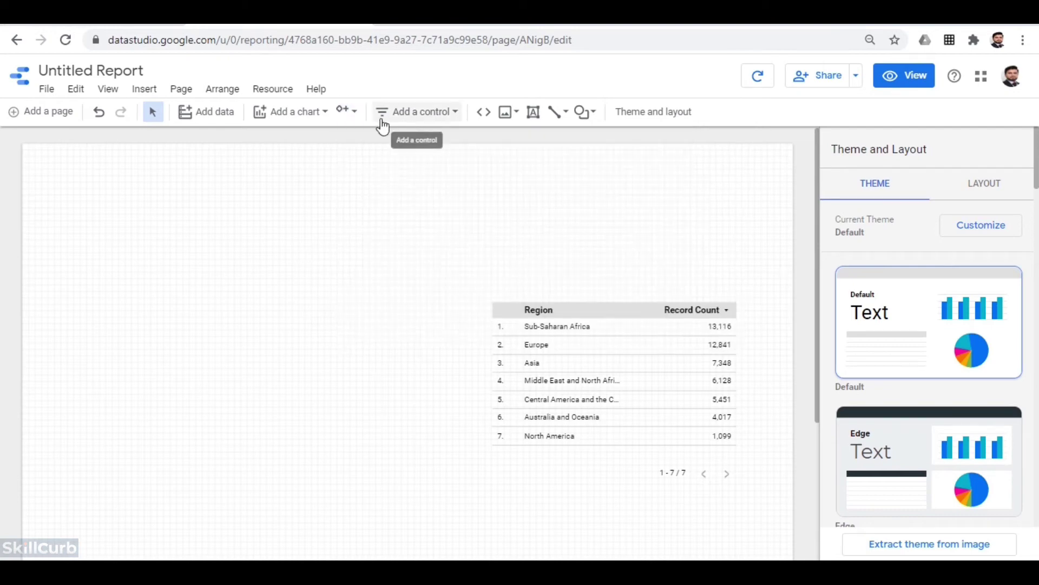
left_click(358, 124)
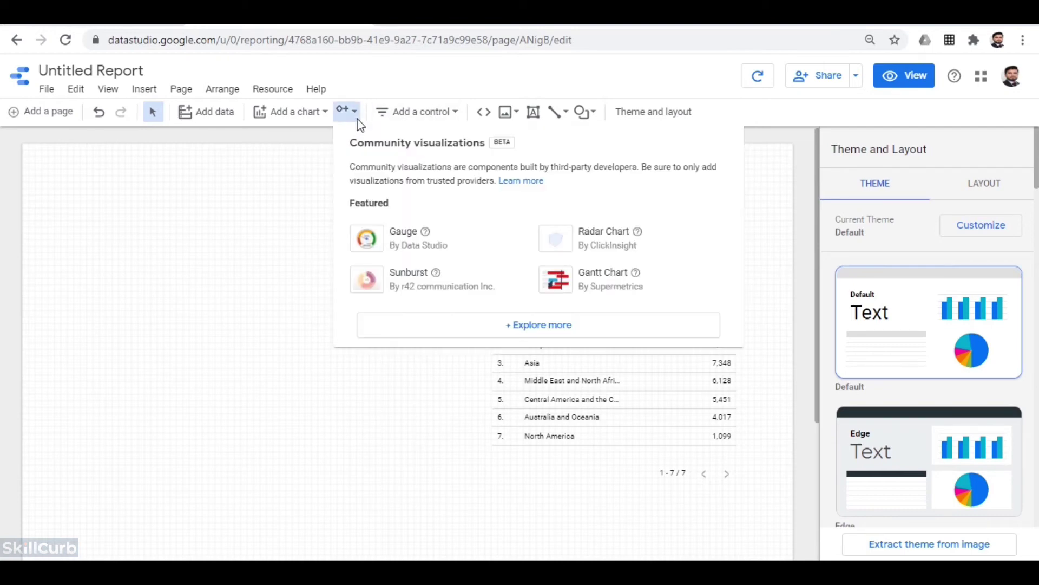
left_click(325, 224)
left_click(424, 118)
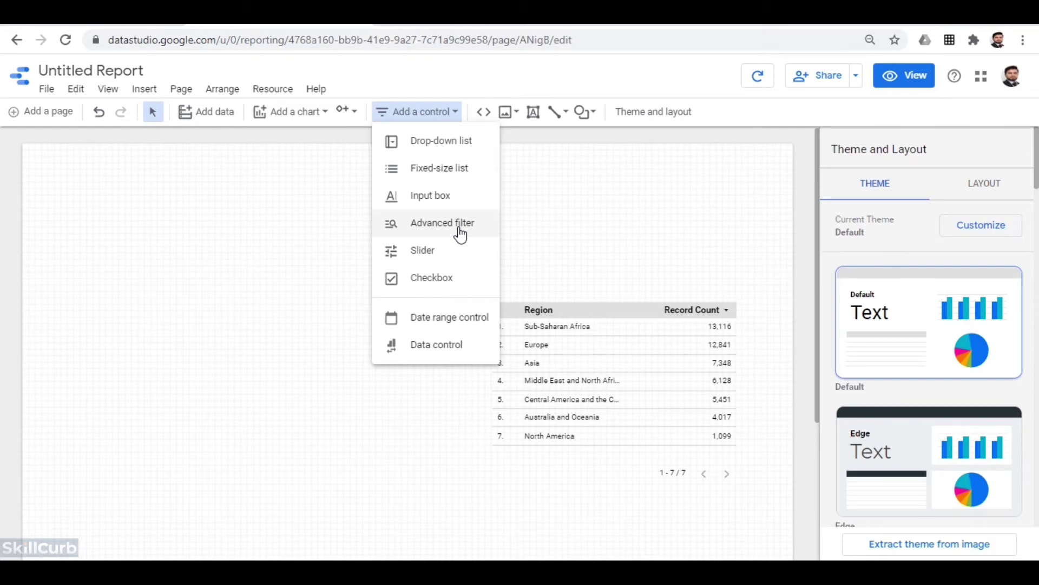
left_click(531, 228)
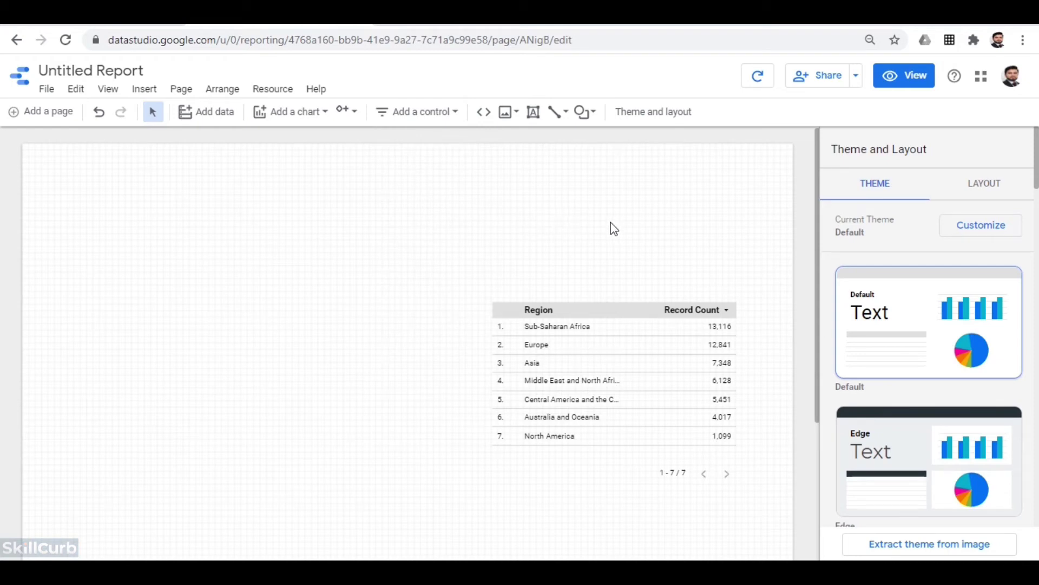
Move the Region table up to the upper right of the page and place a Google Maps bubble map directly below it.
left_click_drag(615, 303, 623, 190)
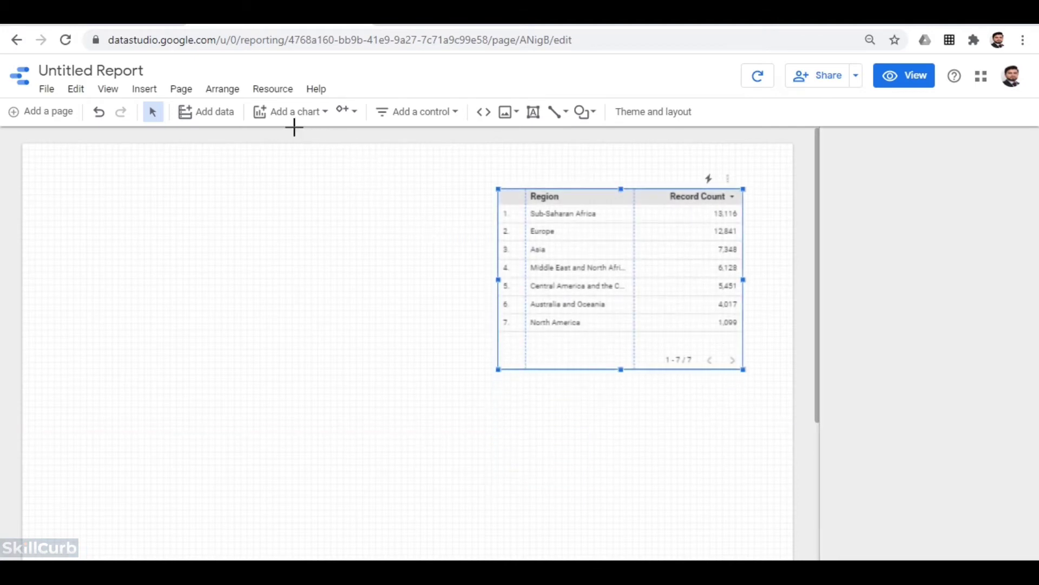
left_click(392, 214)
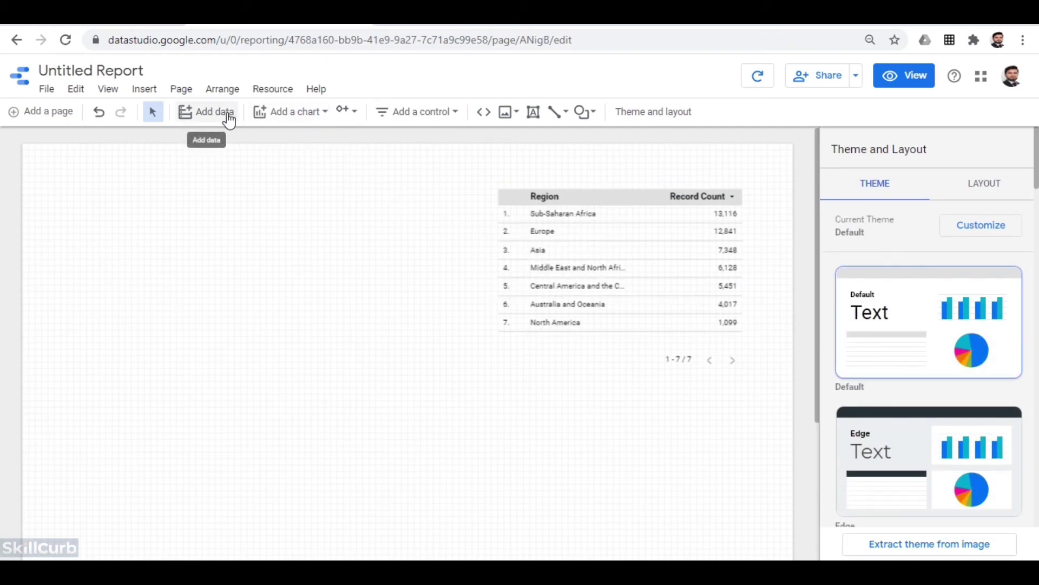
left_click(288, 114)
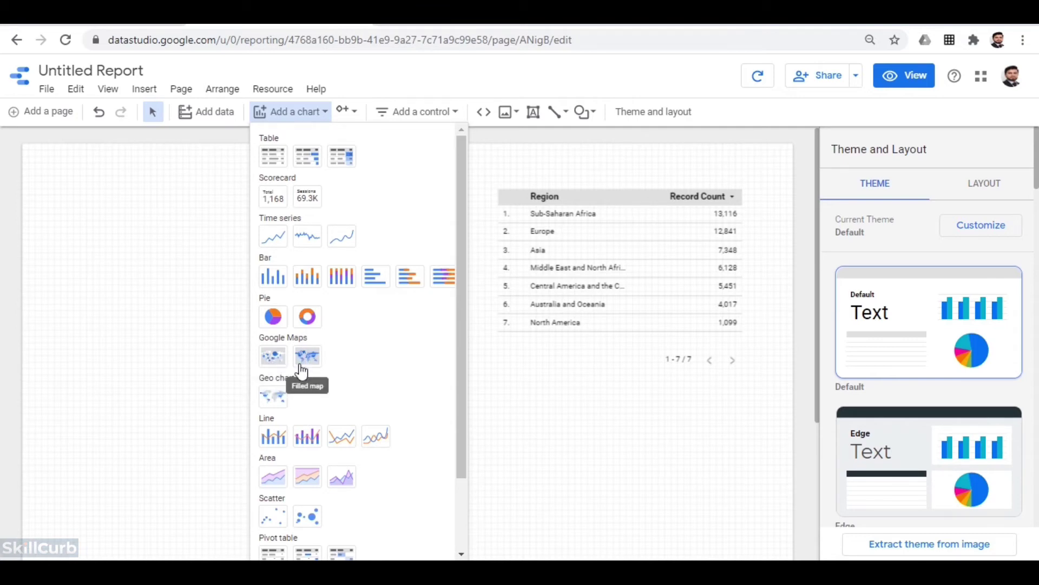
left_click(276, 355)
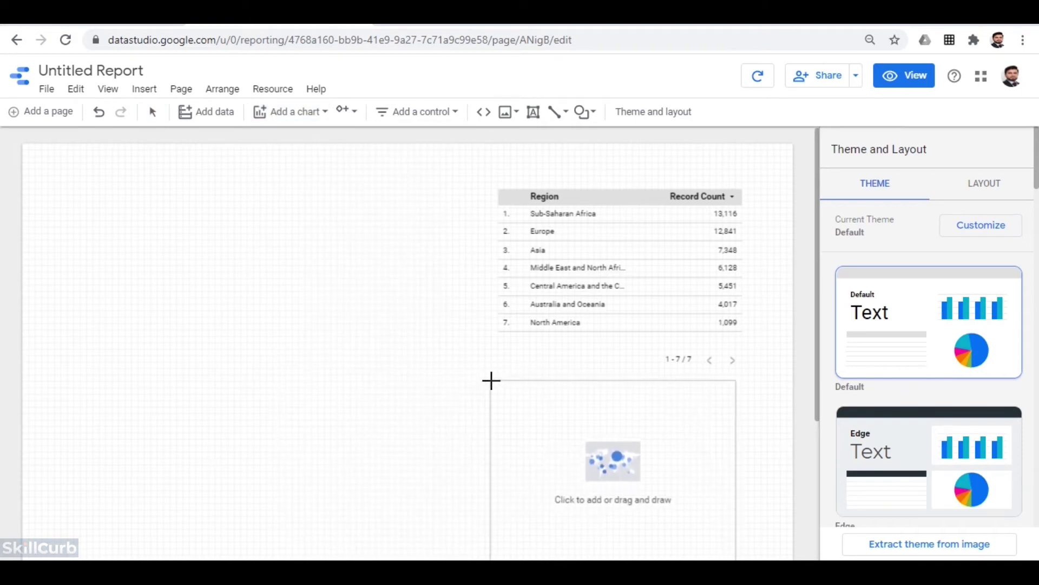
left_click(491, 372)
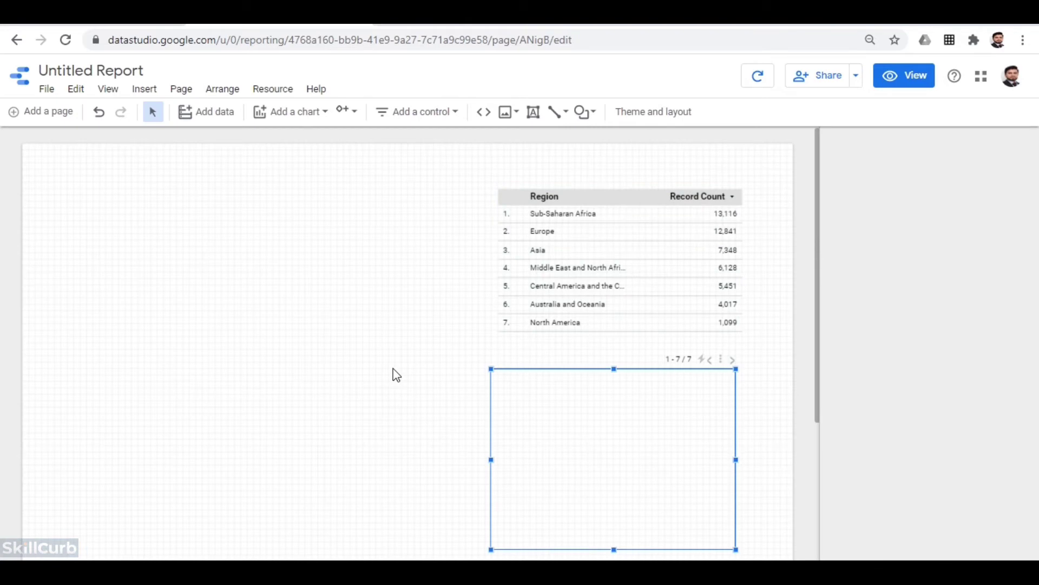
left_click(494, 369)
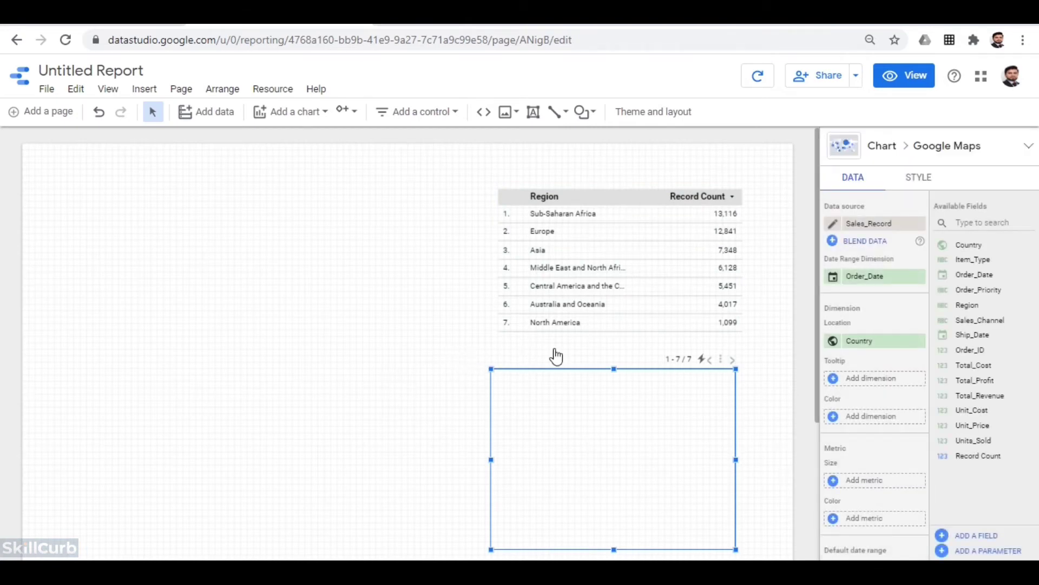
left_click(763, 392)
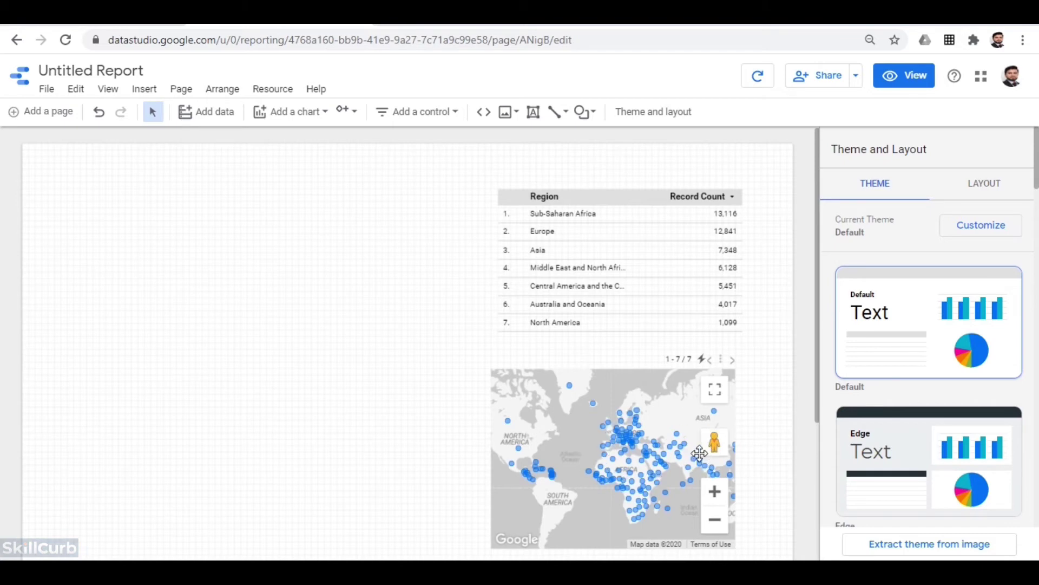
Set the map's location dimension to Region instead of Country and examine the plotted points.
left_click(679, 426)
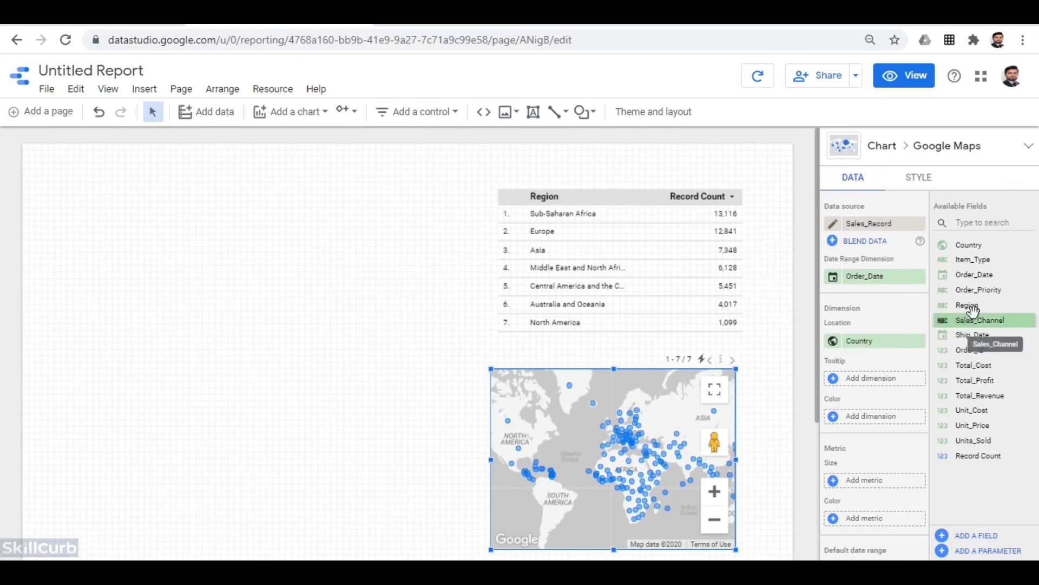
left_click_drag(969, 305, 869, 349)
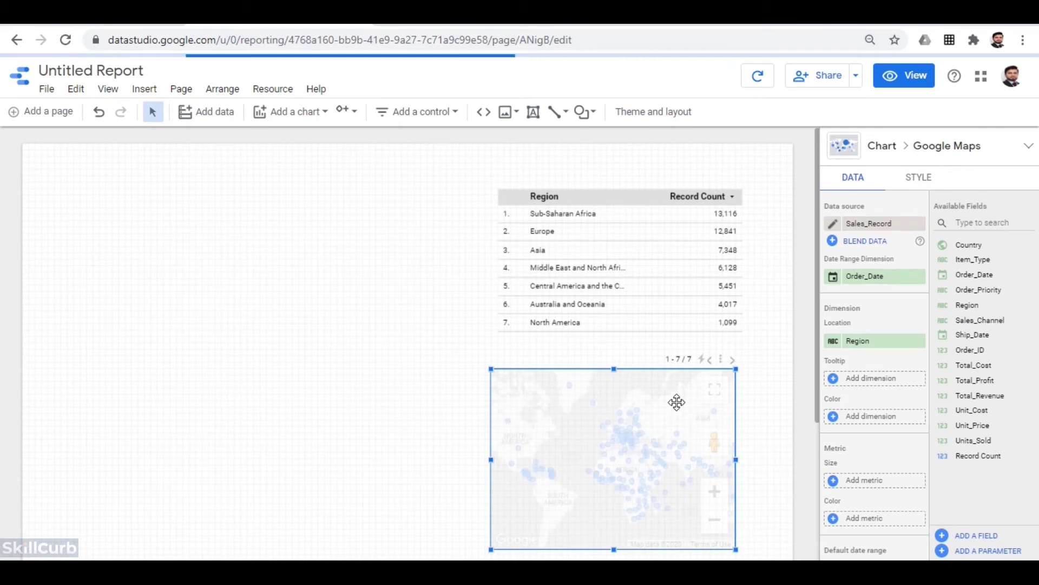
scroll(656, 429, "down", 1)
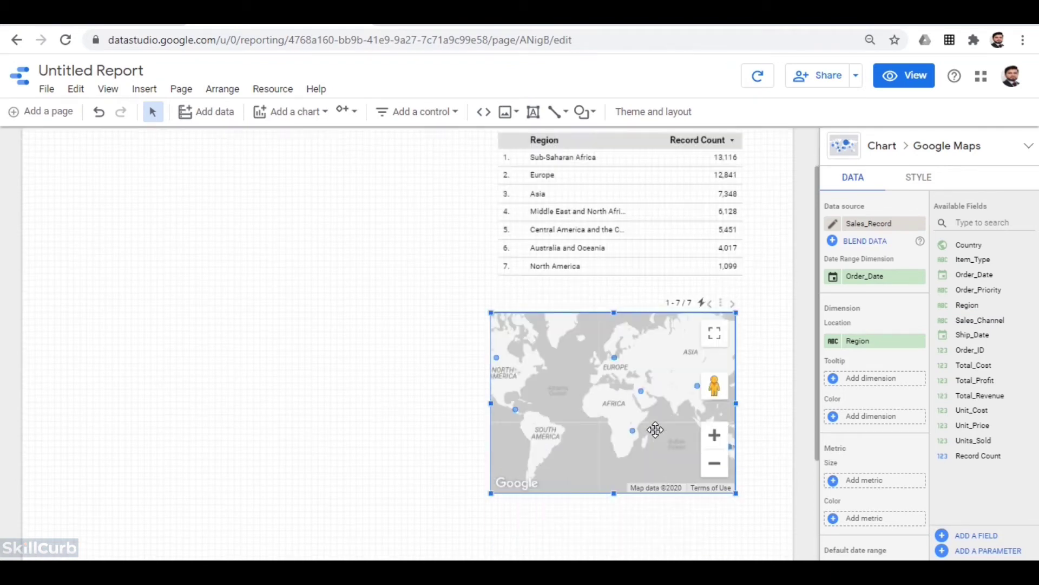
Preview the report in view mode, check how the map pans and zooms, and return to editing.
scroll(655, 430, "up", 1)
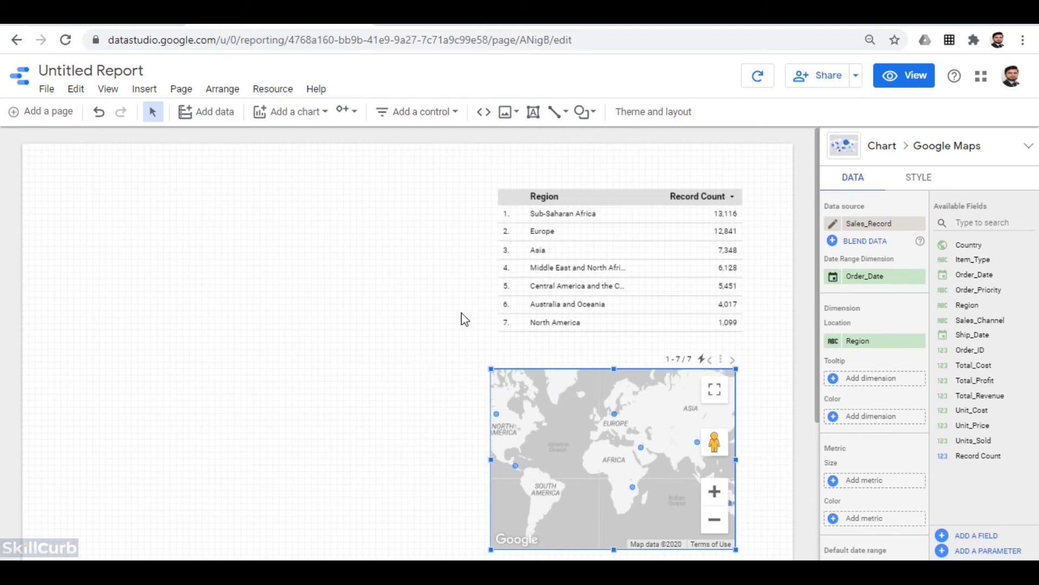
left_click(909, 86)
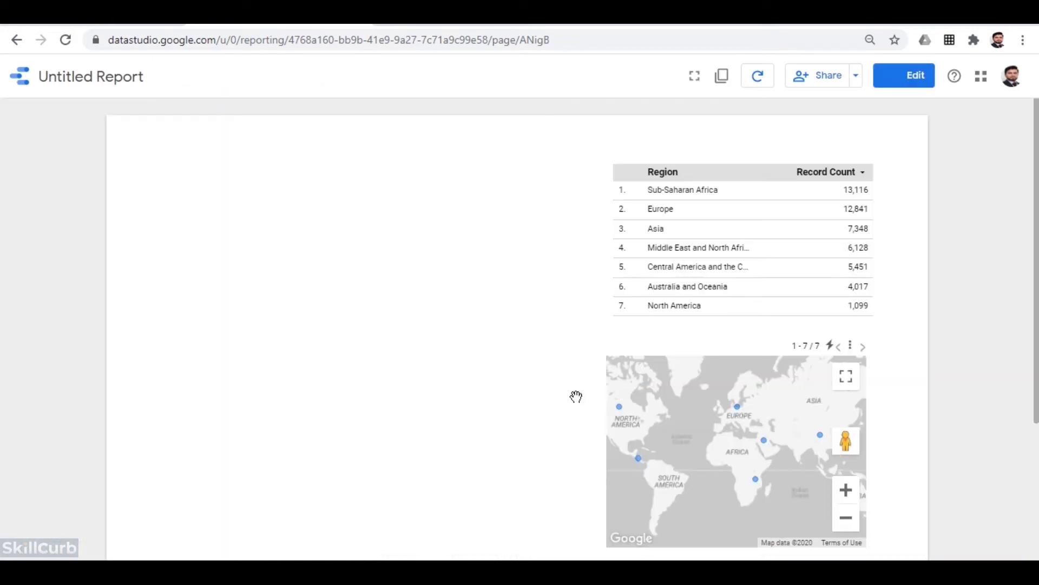
mouse_move(748, 416)
scroll(774, 464, "up", 3)
scroll(774, 464, "down", 3)
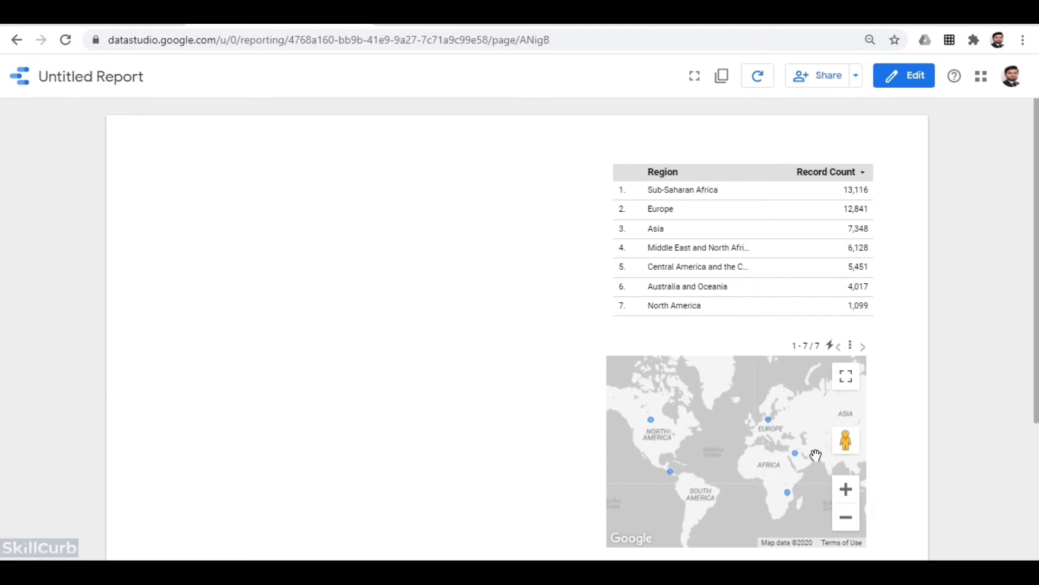
left_click(905, 76)
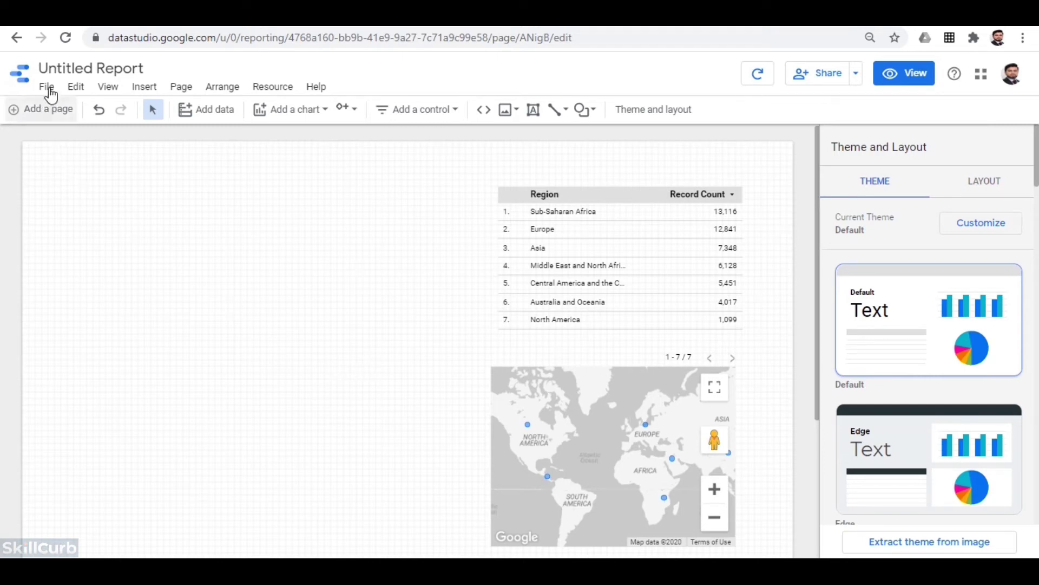
Rename the report as "Sales Report FY 2010-2017".
double_click(57, 70)
triple_click(57, 71)
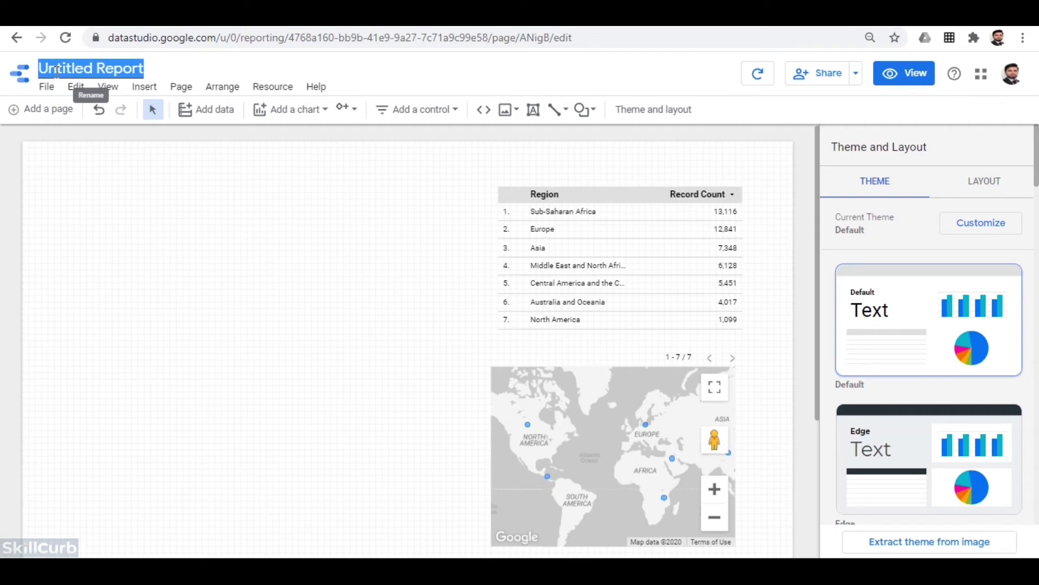
type("Sales Repor")
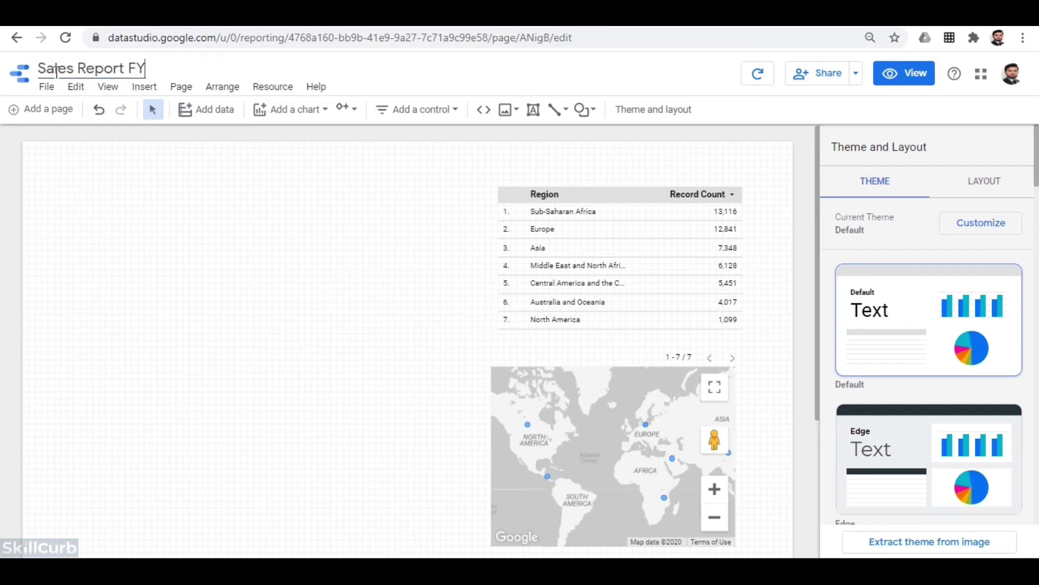
type("t FY 2010-2017")
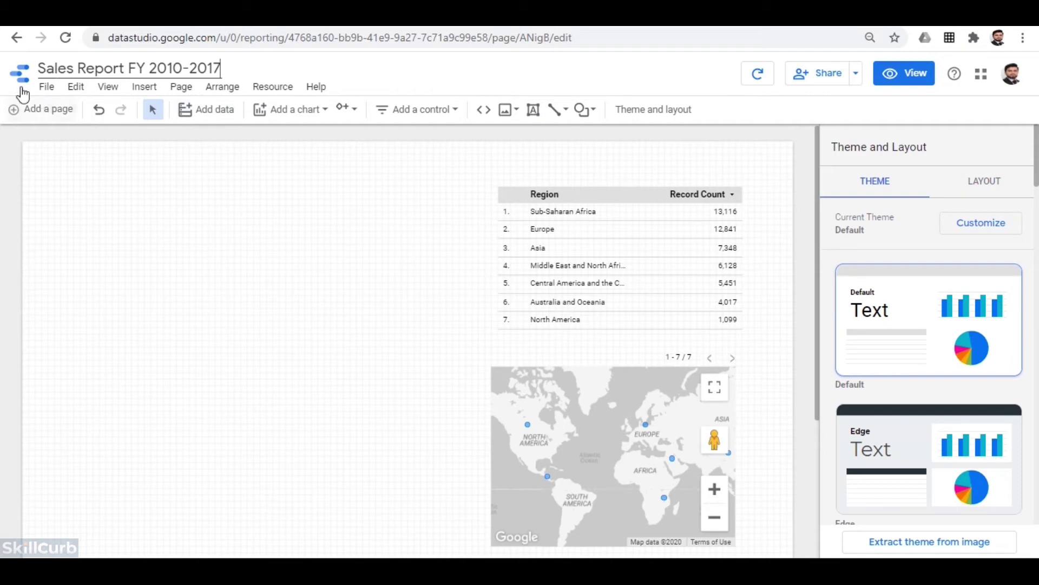
left_click(128, 196)
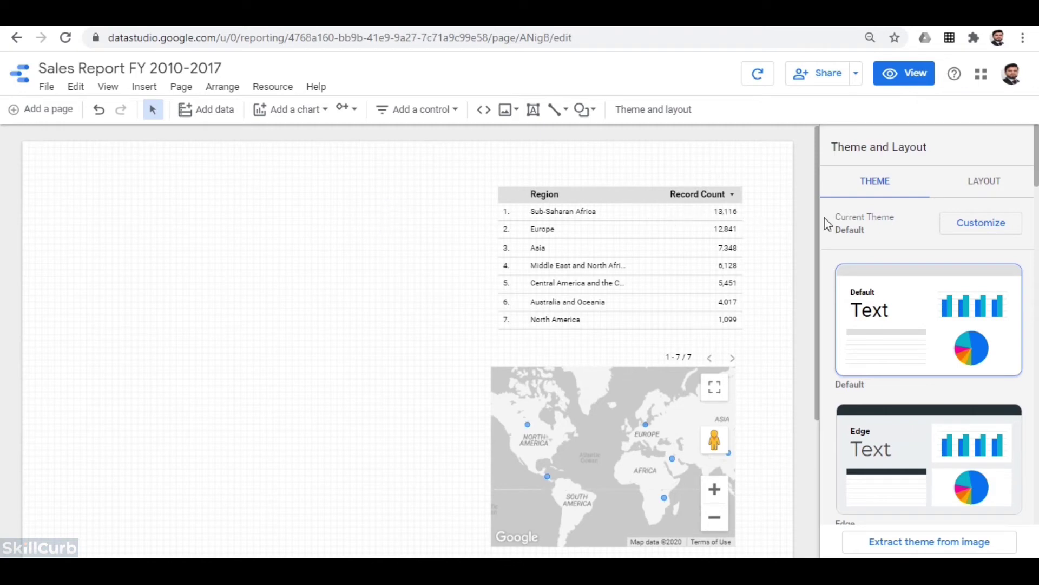
Add a line chart in the empty area beside the Region table and map, and widen it to fill more of that space.
left_click(311, 116)
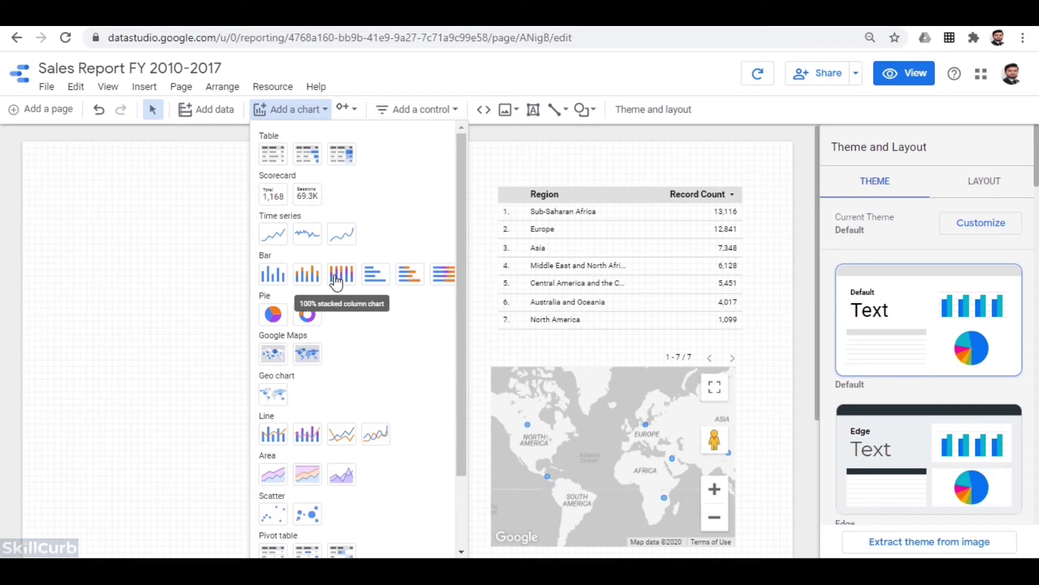
left_click(346, 434)
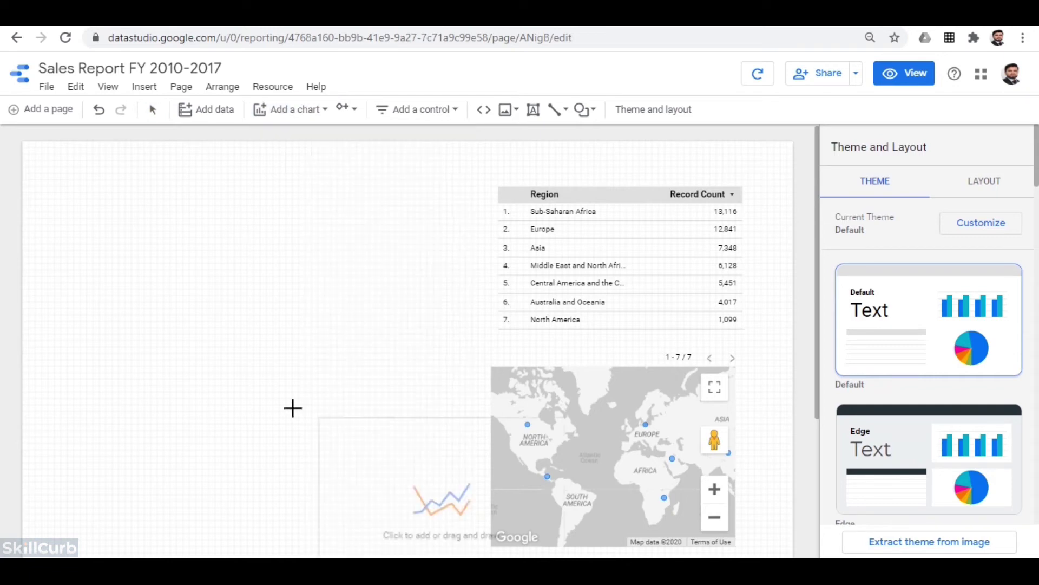
left_click(106, 266)
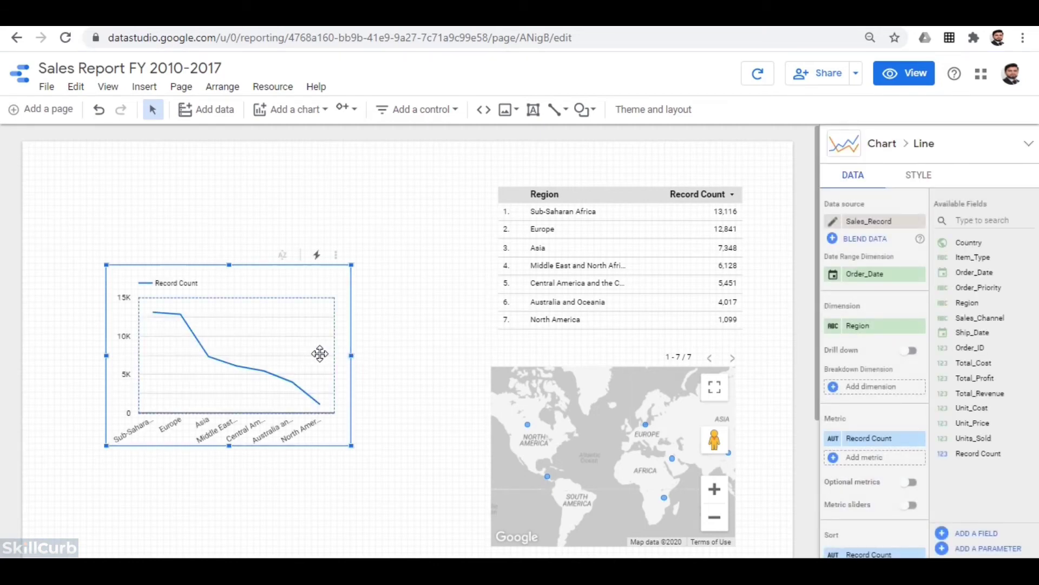
left_click_drag(352, 353, 429, 355)
left_click_drag(296, 354, 269, 362)
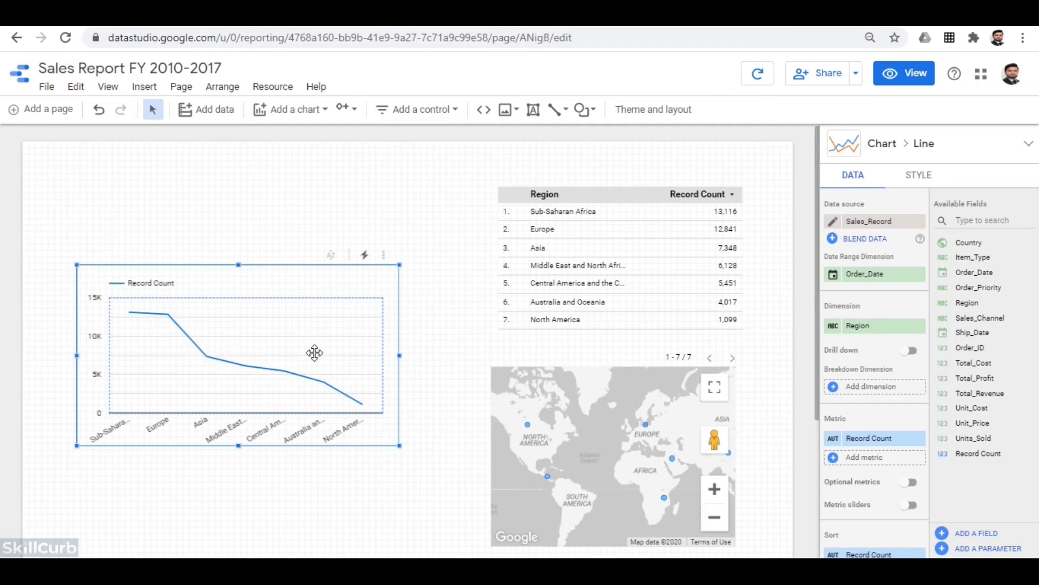
left_click_drag(237, 267, 239, 272)
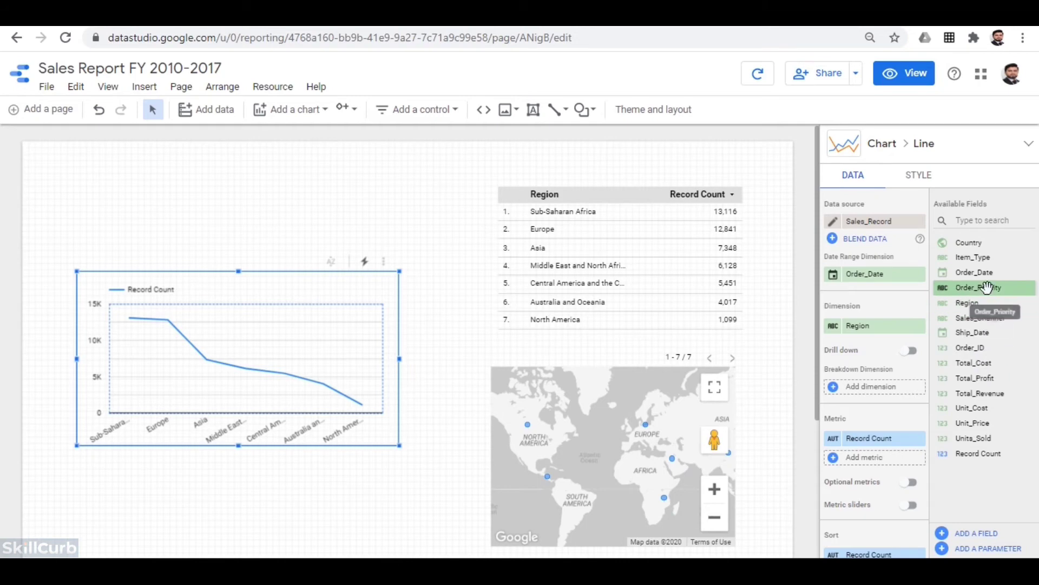
Set the line chart's dimension to Order_Date and its metric to Units_Sold.
left_click_drag(987, 277, 876, 326)
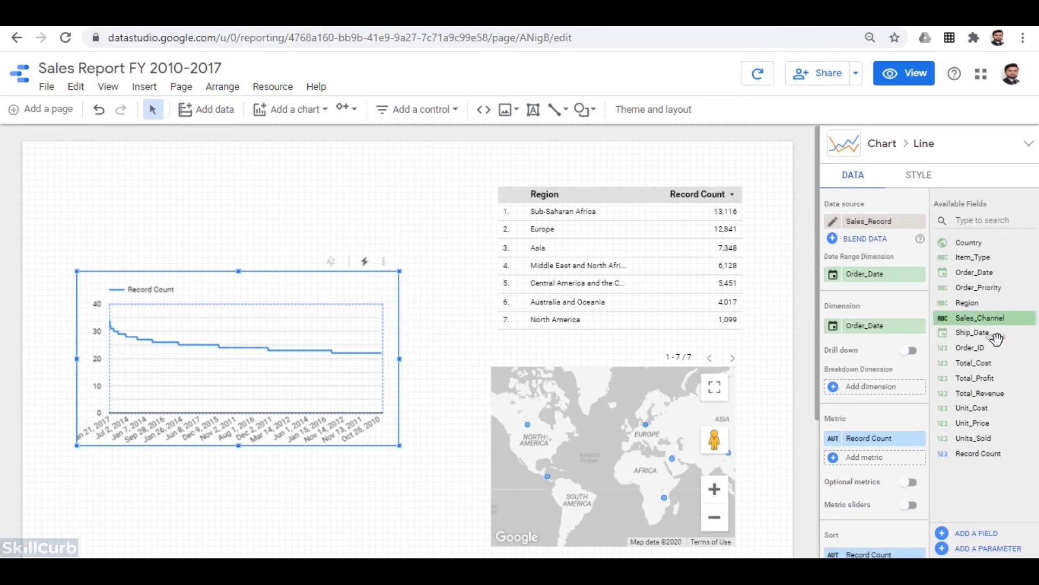
left_click_drag(994, 438, 900, 436)
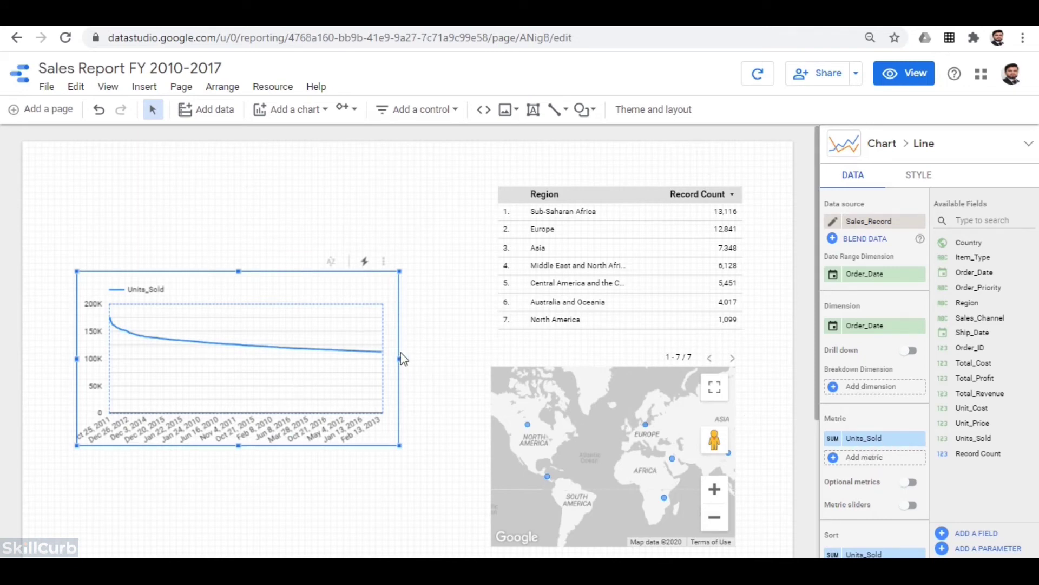
Try the sparkline, smoothed and standard time series types on the Units_Sold chart, return it to a line chart, and move it slightly up.
left_click(975, 157)
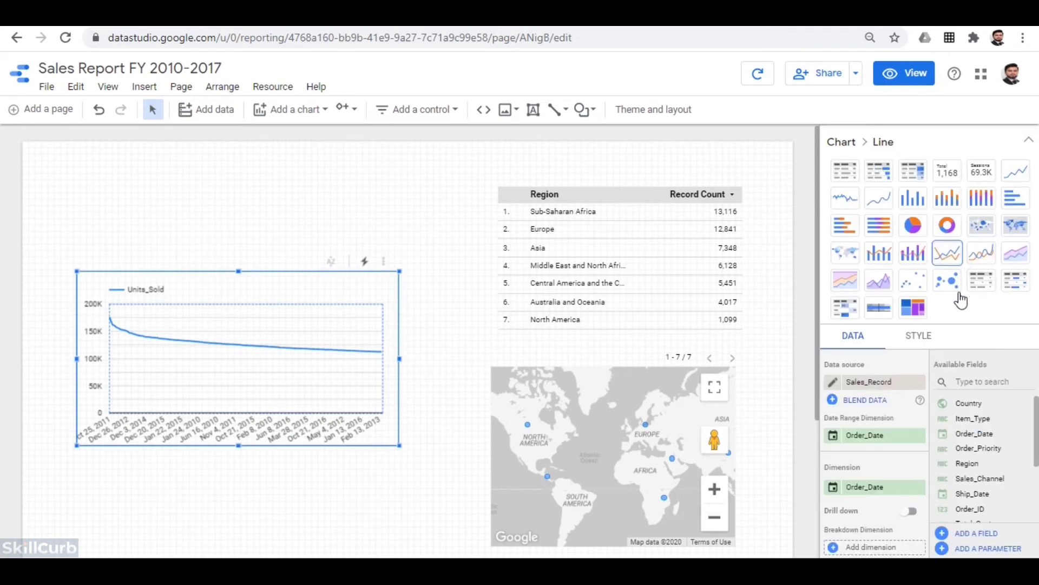
left_click(854, 205)
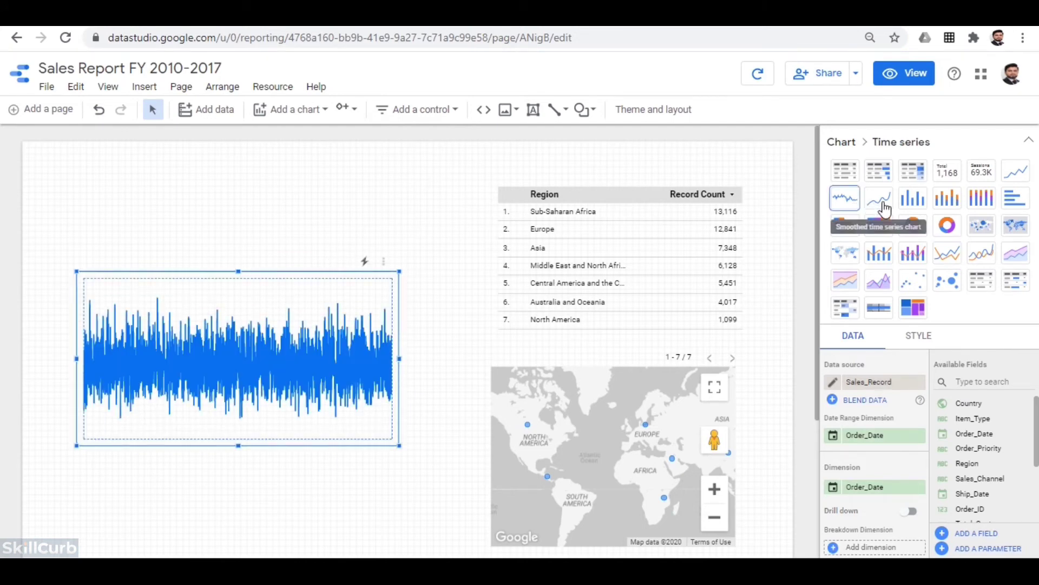
left_click(883, 208)
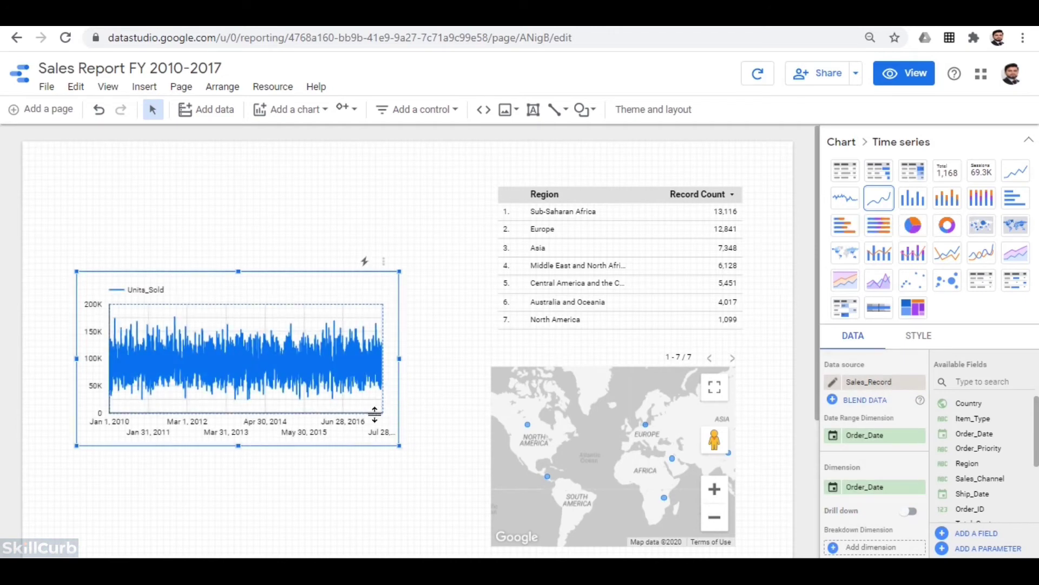
left_click(1011, 178)
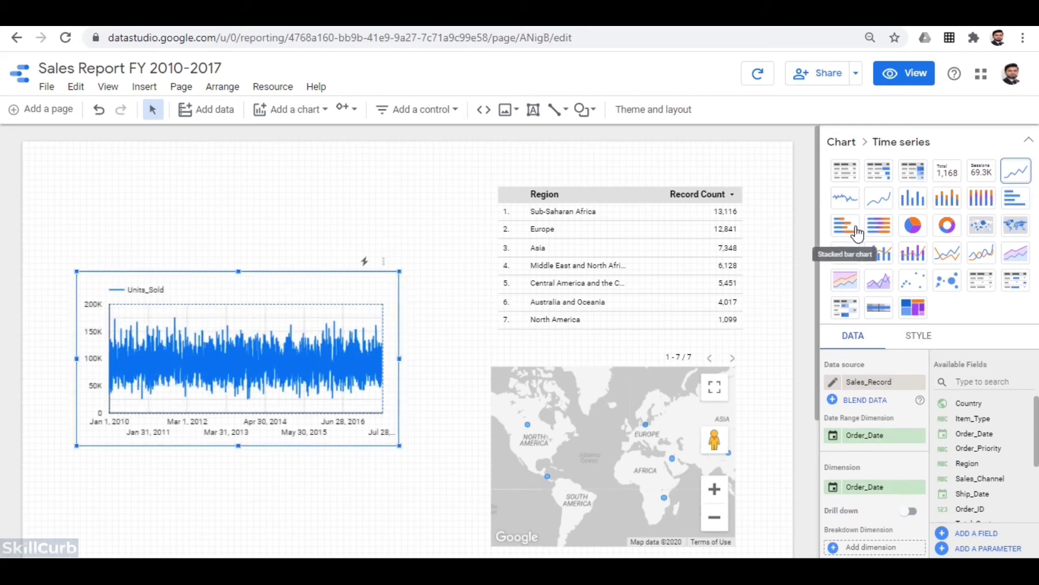
left_click(956, 261)
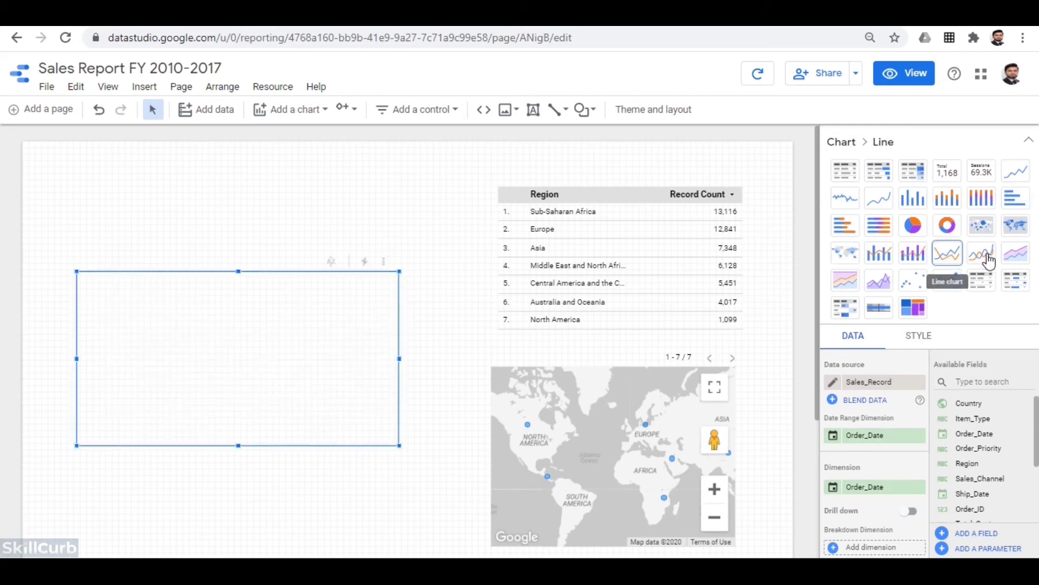
left_click(1031, 142)
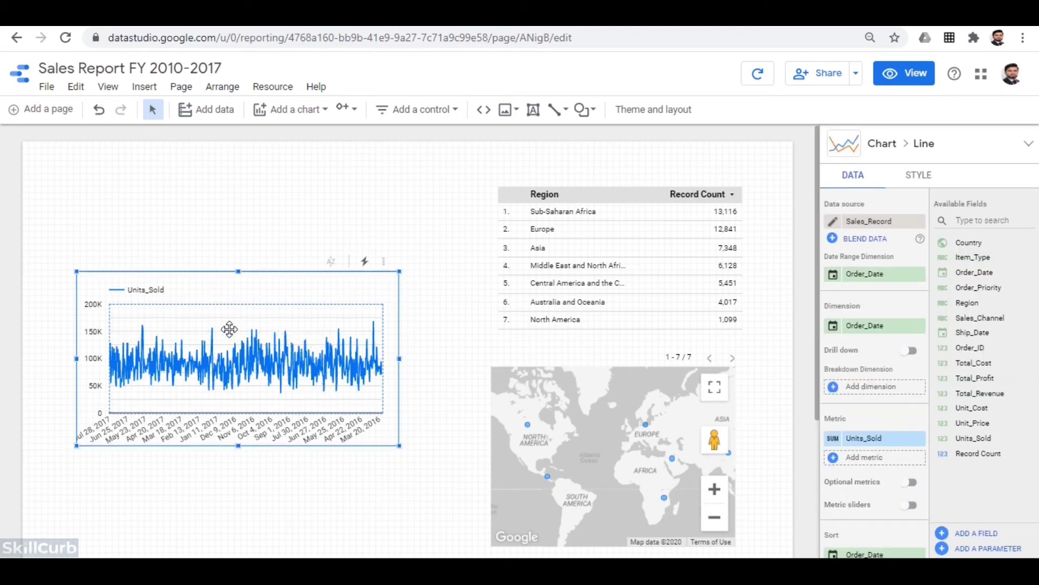
left_click_drag(262, 371, 290, 324)
left_click(343, 146)
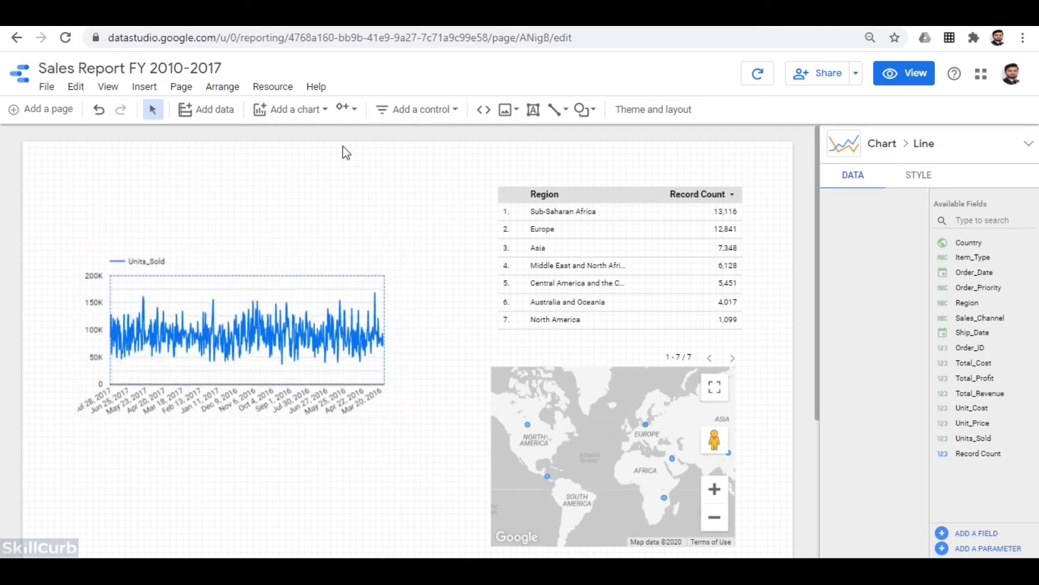
Add a second line chart directly below the Units_Sold chart and widen it.
left_click(305, 111)
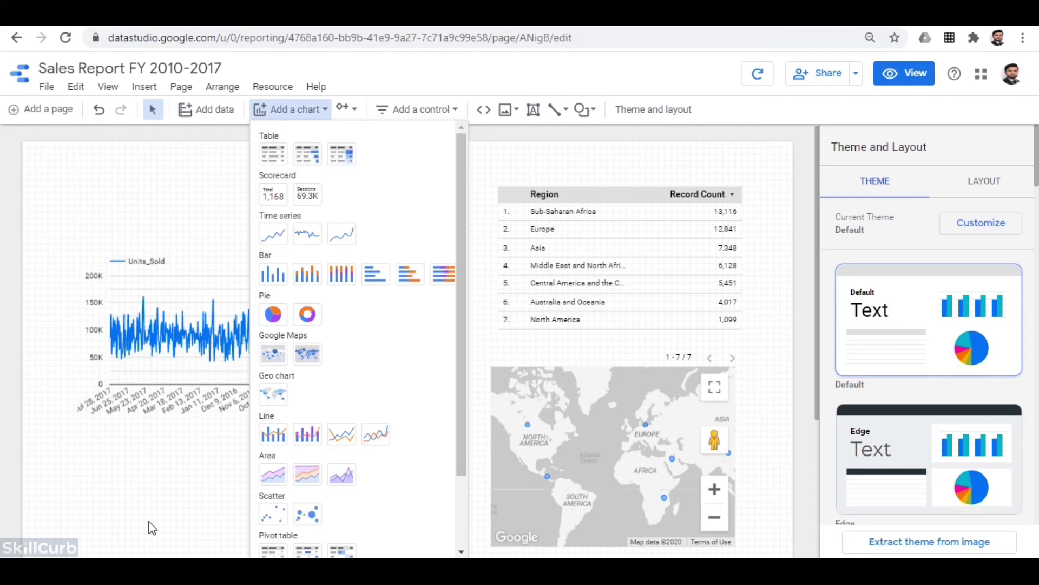
left_click(342, 433)
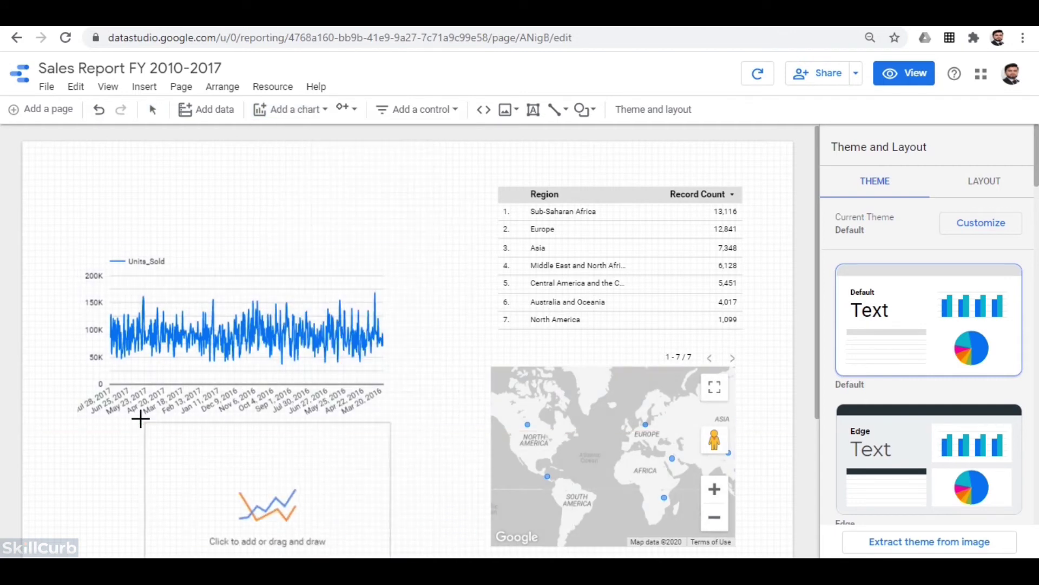
left_click(94, 428)
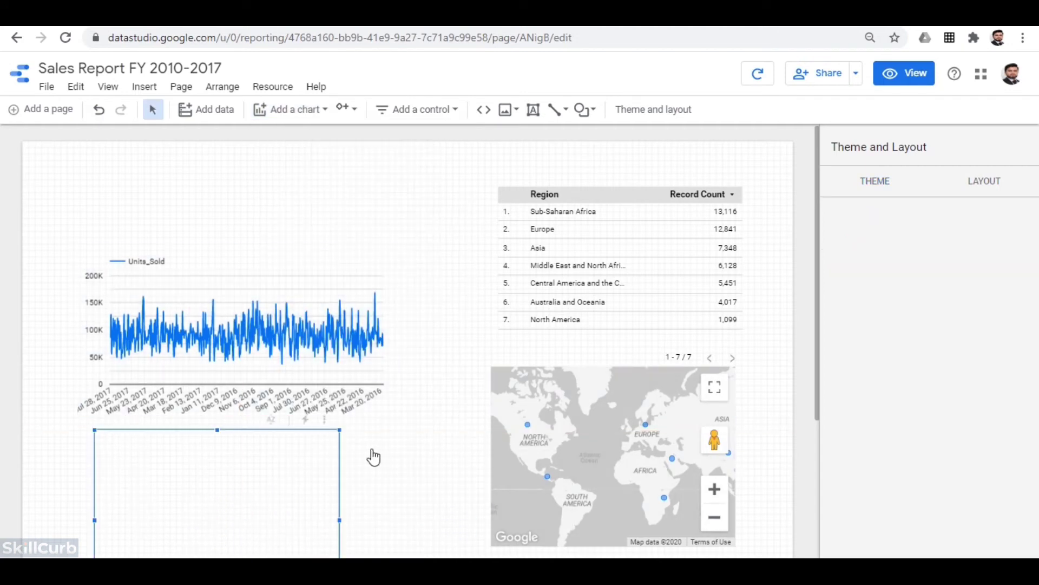
left_click_drag(340, 521, 405, 520)
scroll(441, 428, "down", 2)
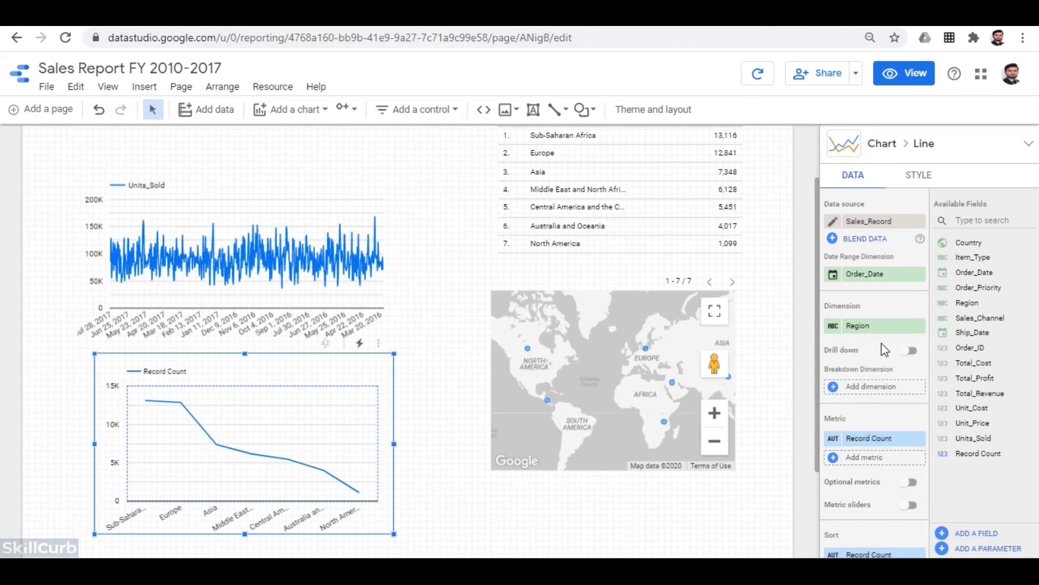
Set the second line chart's dimension to Order_Date and replace its Record Count metric with Total_Revenue.
left_click_drag(969, 288, 887, 327)
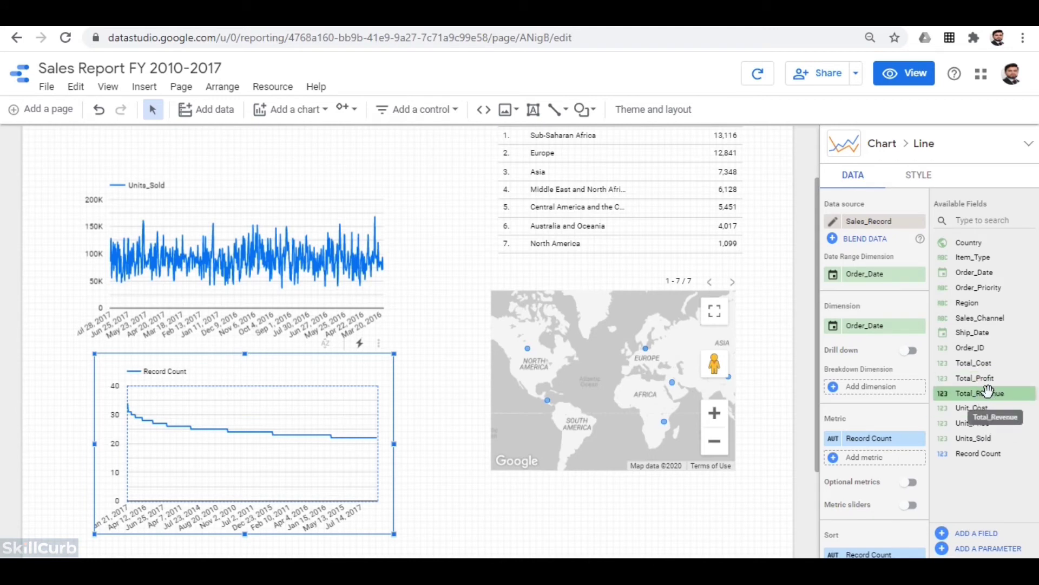
left_click_drag(988, 392, 892, 439)
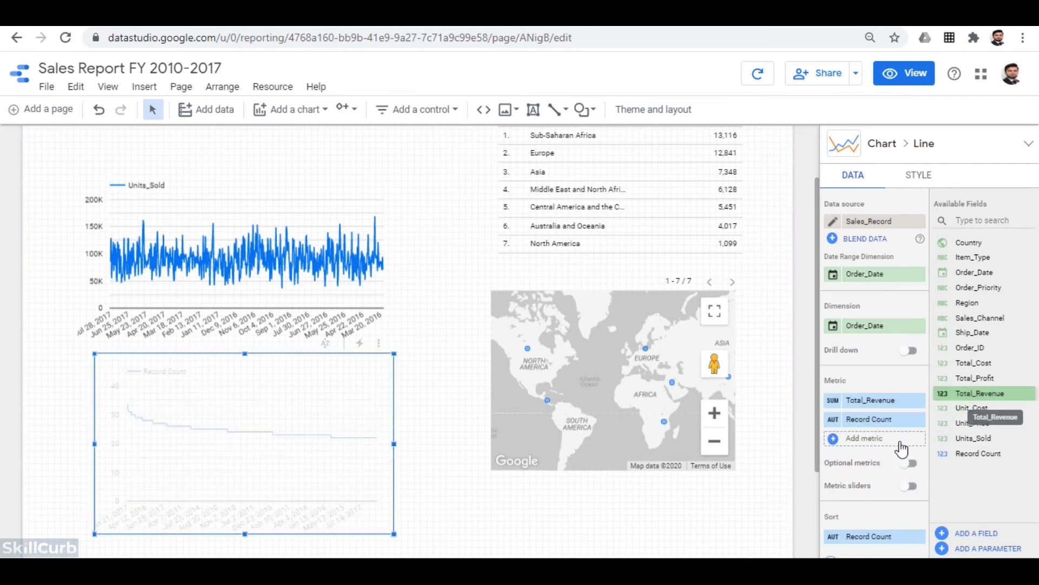
left_click(919, 420)
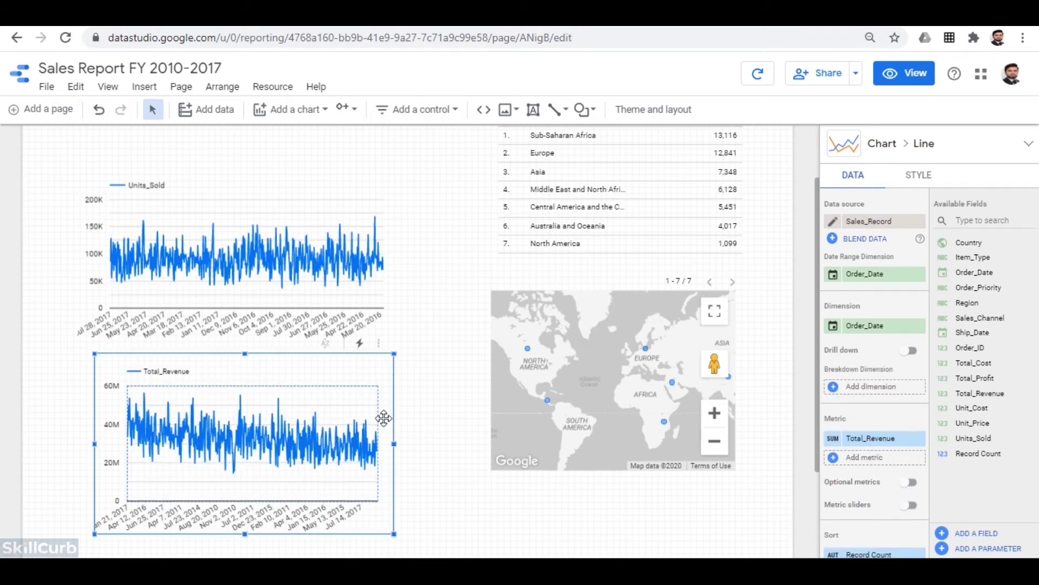
Shorten the Total_Revenue chart slightly and align its left edge with the Units_Sold chart above.
left_click_drag(246, 534, 245, 514)
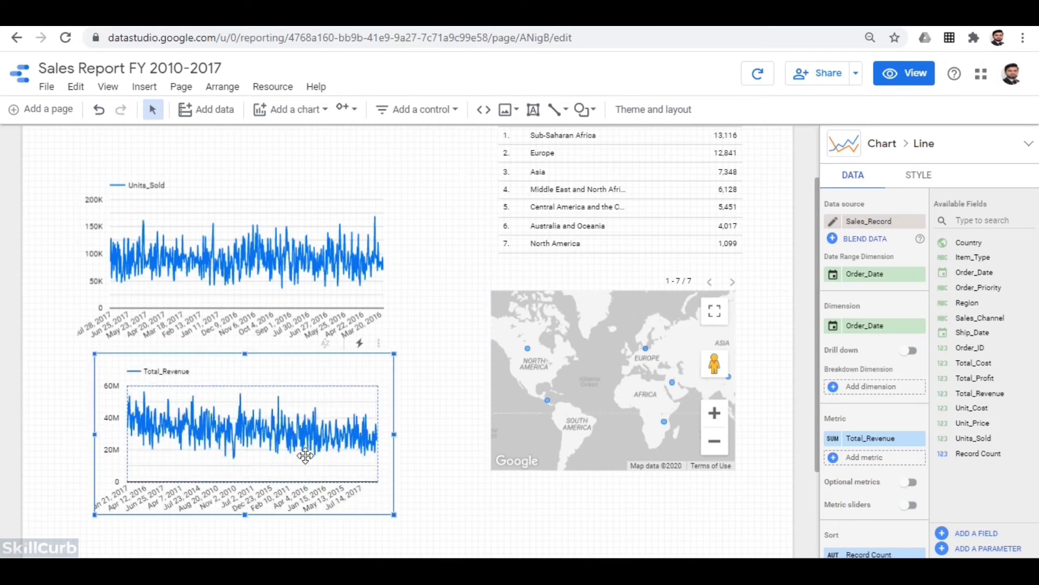
left_click(395, 446)
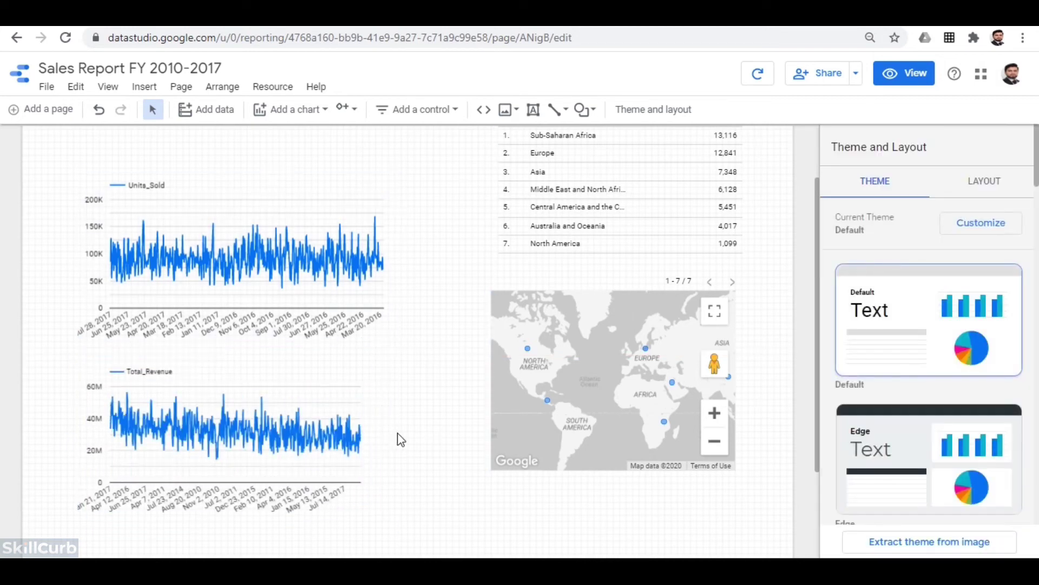
Preview the finished charts, table and map in view mode and return to editing.
scroll(402, 440, "up", 2)
left_click(917, 75)
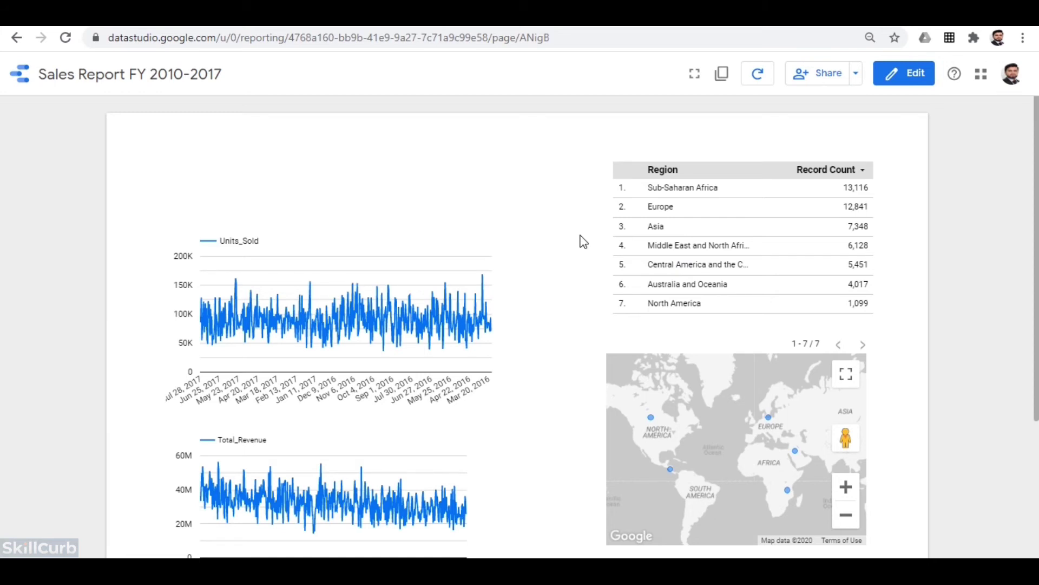
left_click(906, 71)
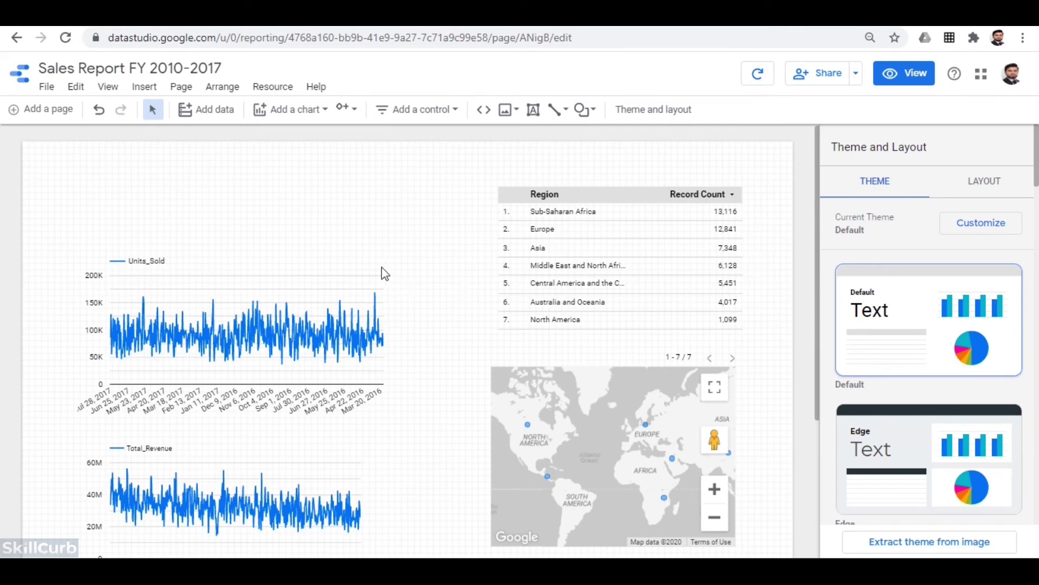
Add a drop-down list control above the Units_Sold chart, set its control field to Region and narrow it.
left_click(401, 111)
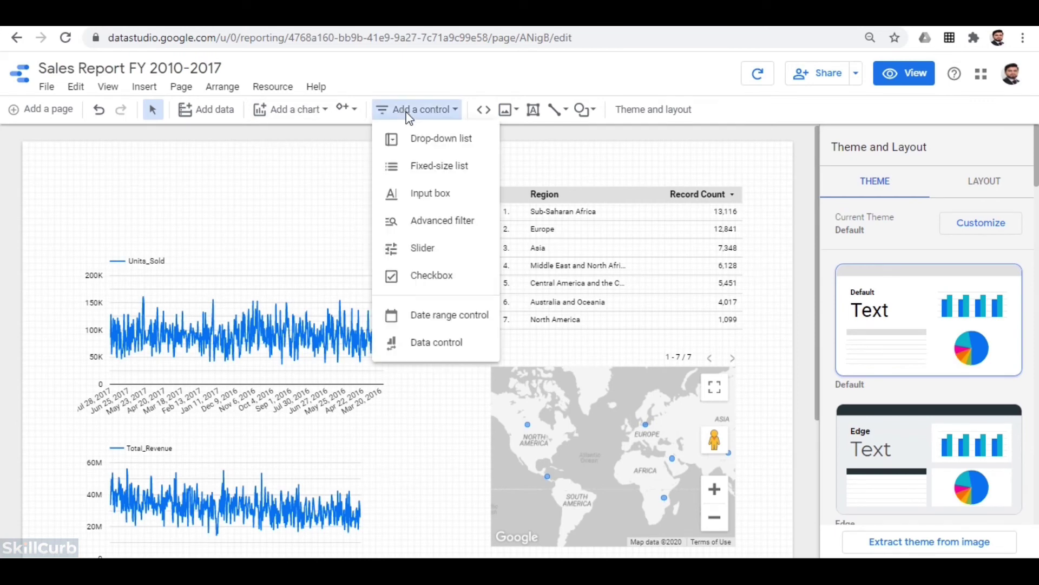
left_click(439, 141)
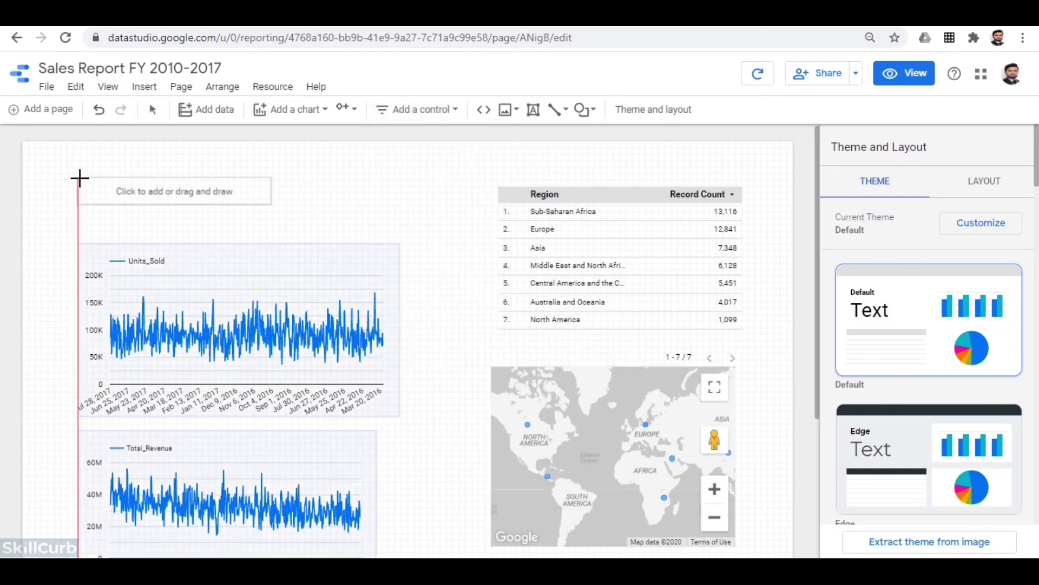
left_click(79, 195)
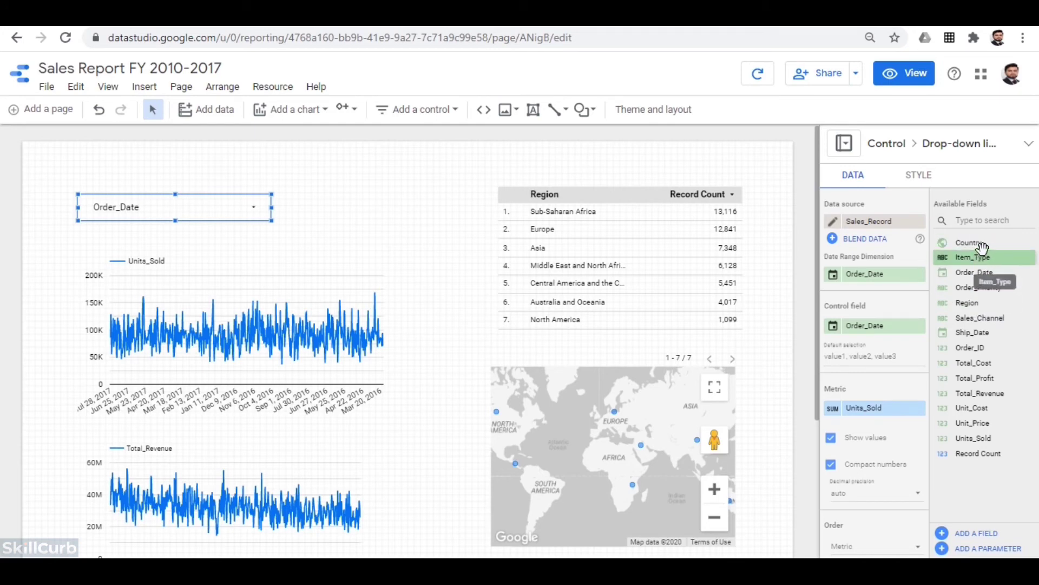
left_click_drag(975, 302, 893, 330)
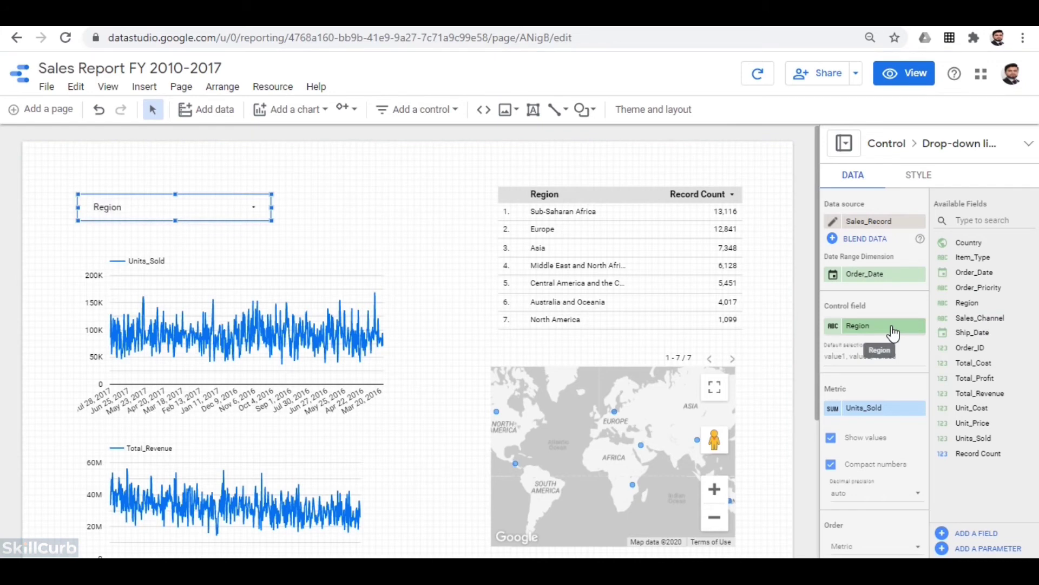
left_click_drag(271, 208, 223, 207)
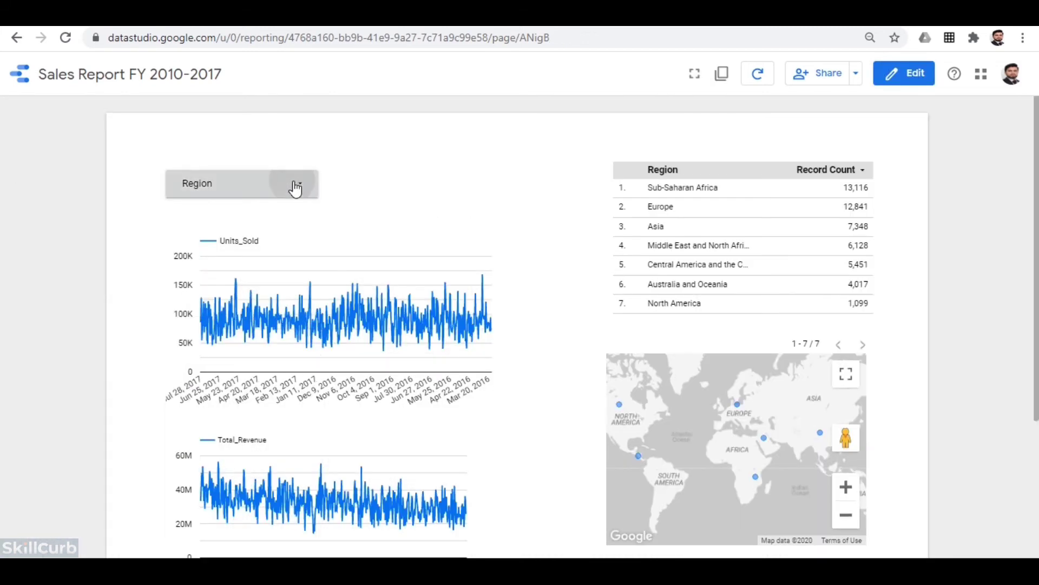
In view mode, filter the report to only the Middle East and North Africa region, review the charts and return to editing.
left_click(296, 187)
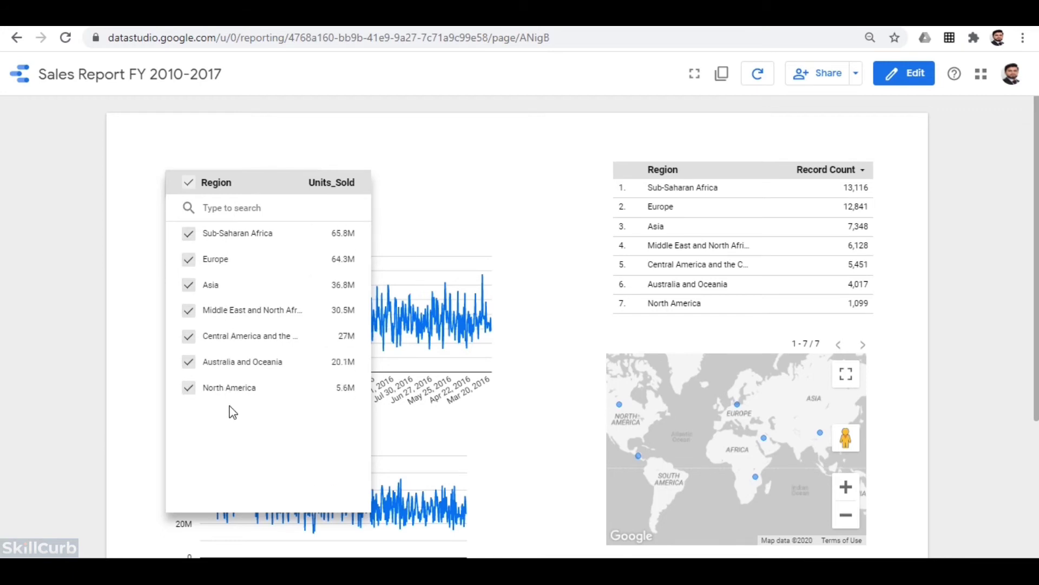
left_click(326, 318)
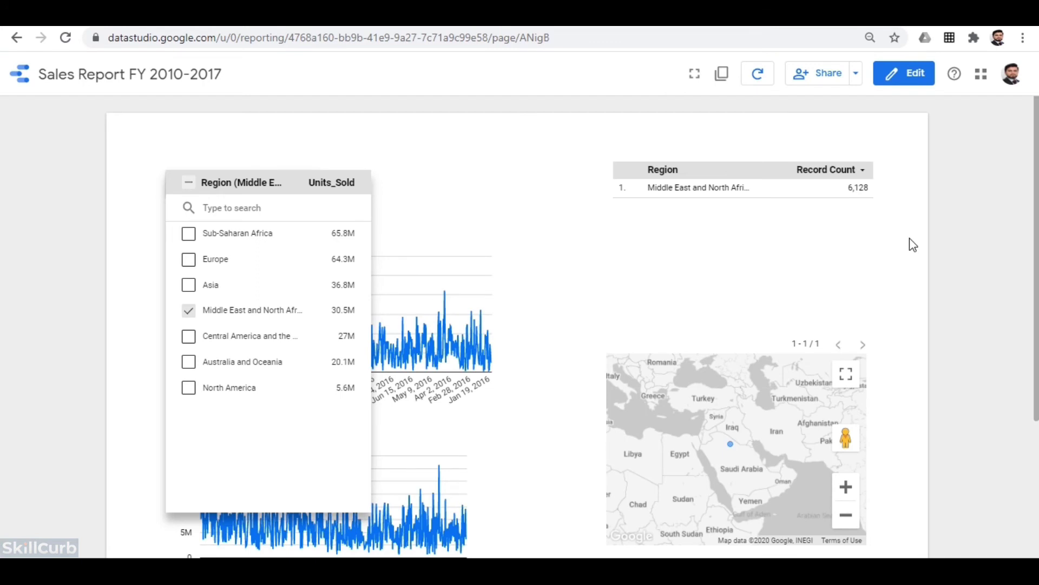
left_click(674, 293)
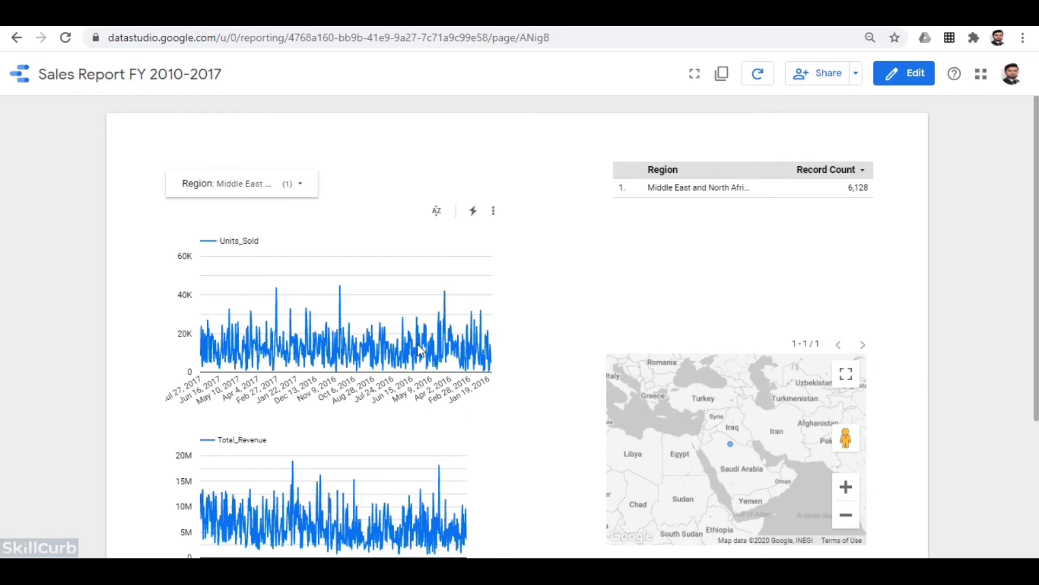
scroll(164, 359, "down", 2)
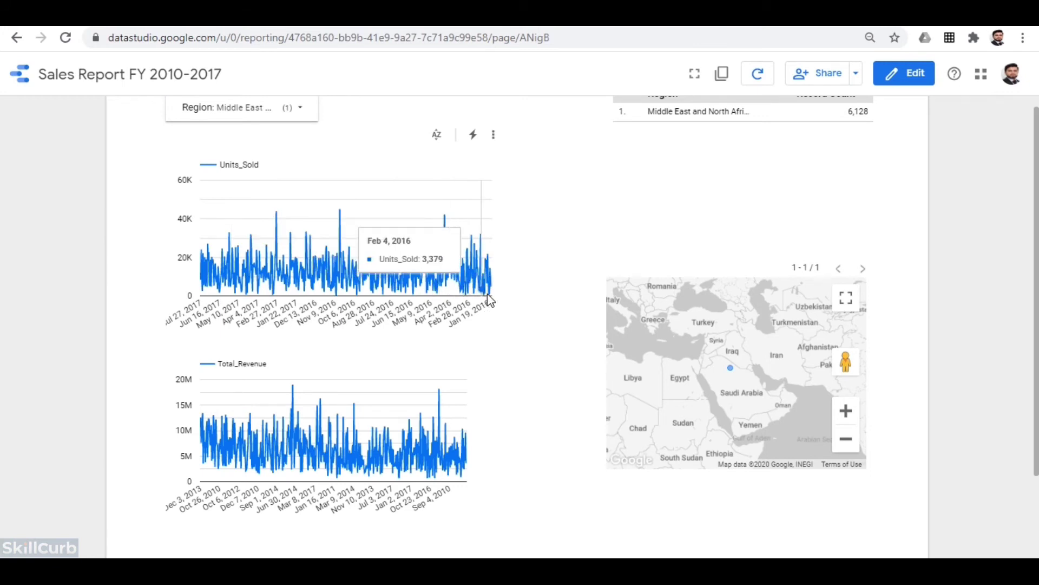
scroll(522, 295, "up", 2)
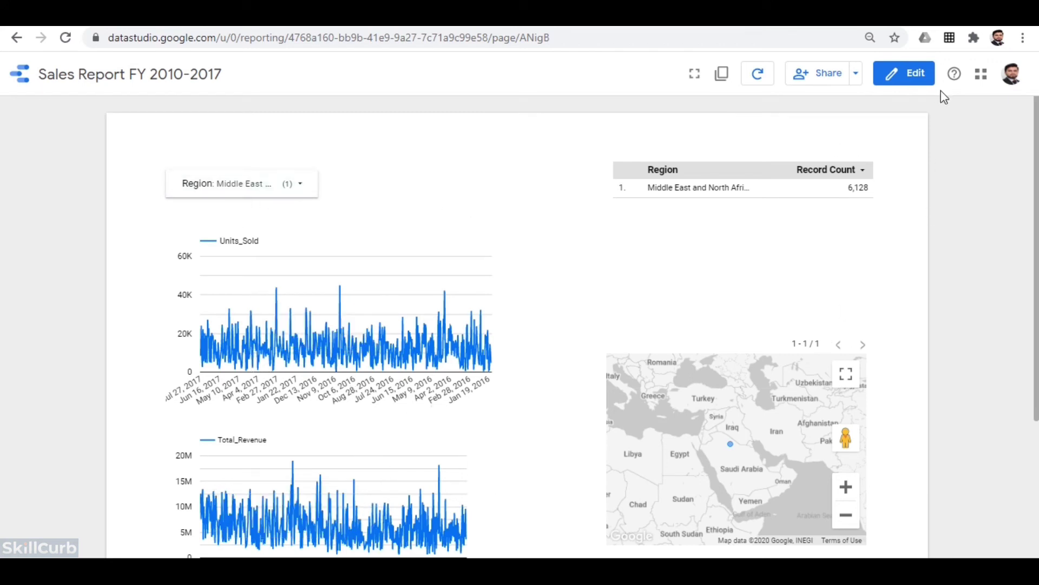
left_click(906, 80)
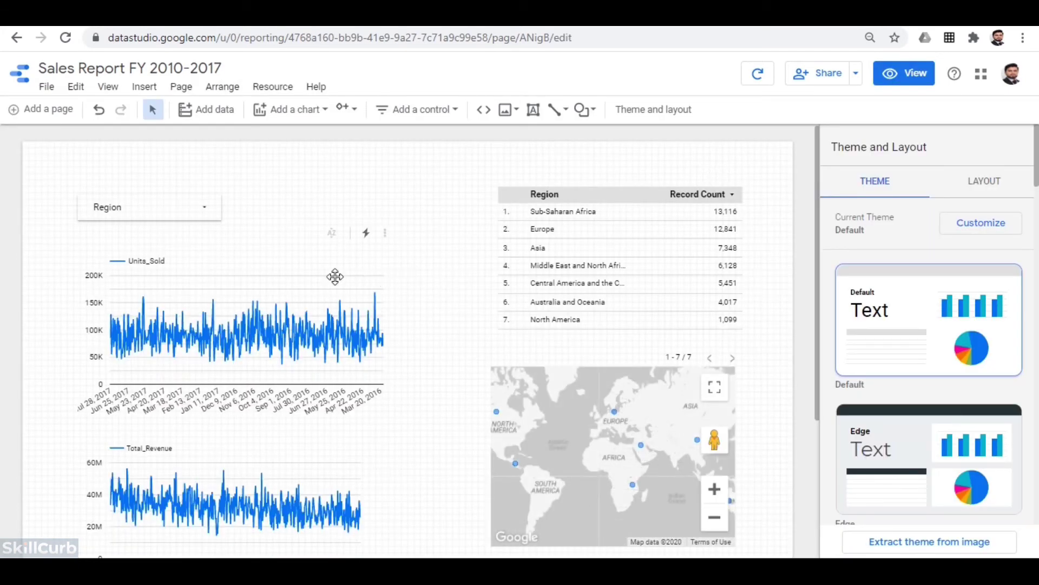
Add a second drop-down list control beside the Region control, above the Units_Sold chart.
left_click(434, 123)
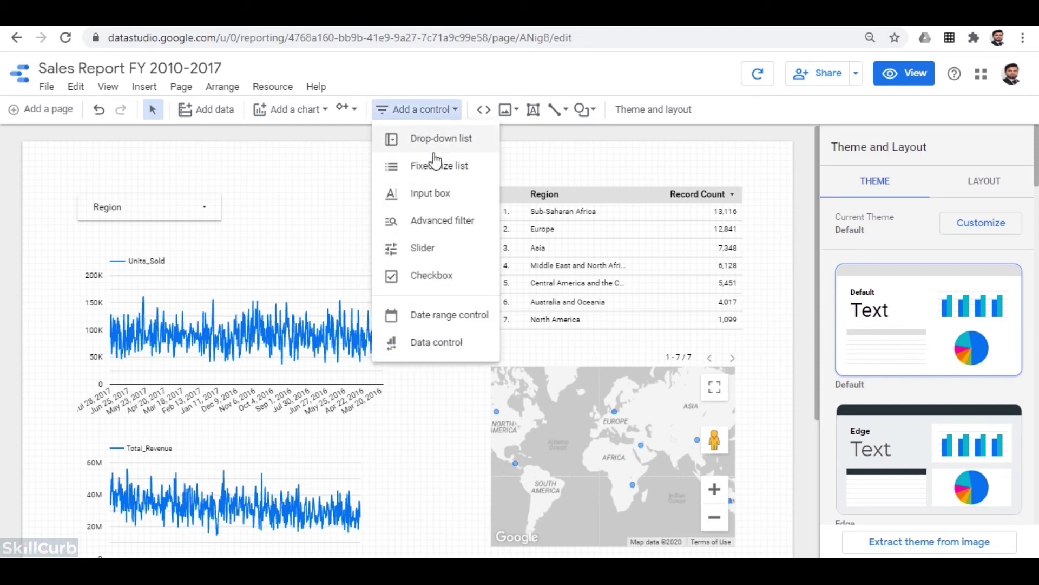
left_click(448, 143)
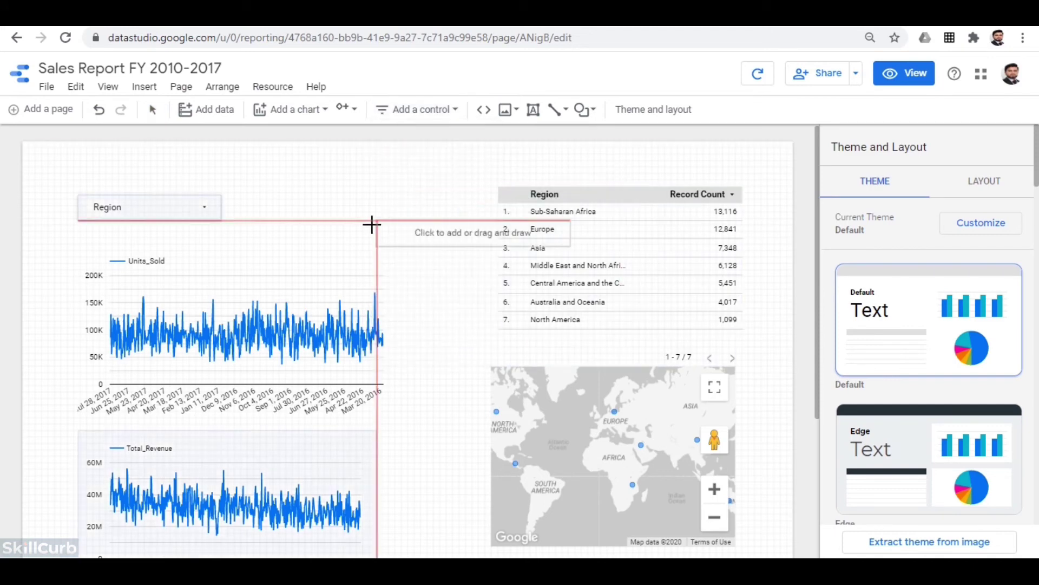
left_click_drag(238, 193, 433, 220)
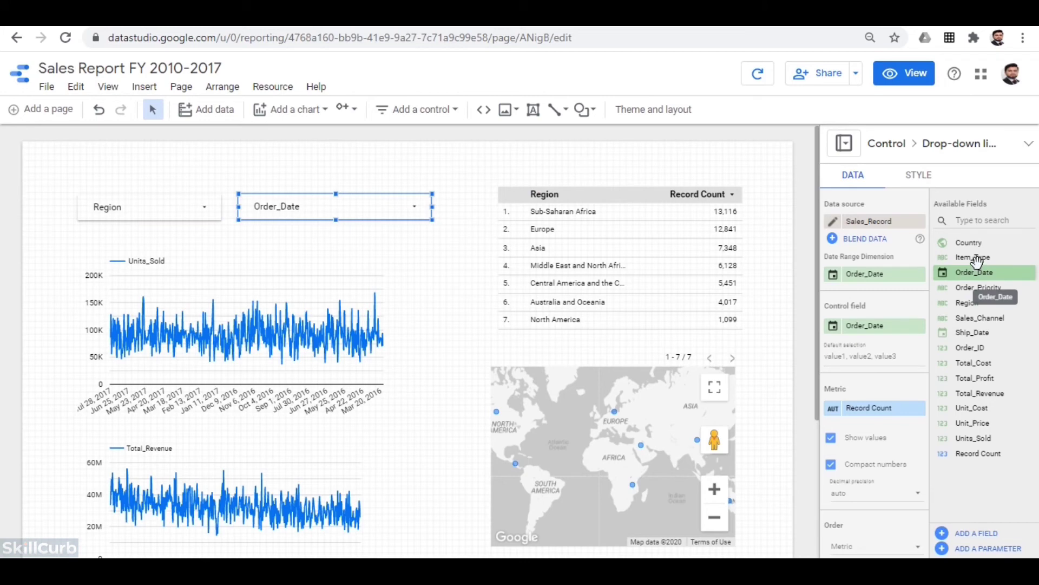
Set the second drop-down's control field to Item_Type and its metric to Order_Date, and narrow the control.
left_click_drag(975, 258, 882, 413)
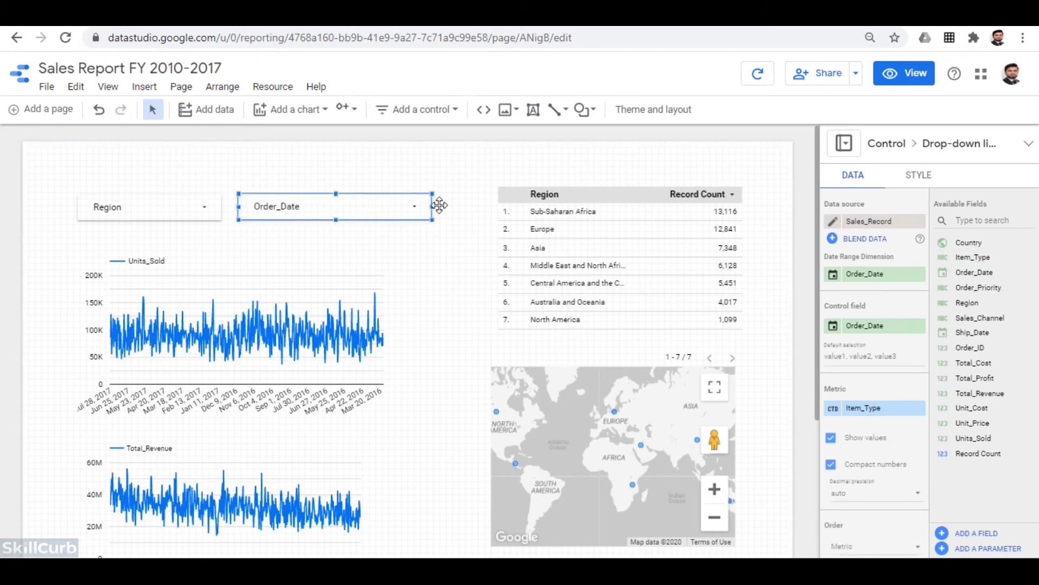
left_click_drag(974, 272, 905, 407)
left_click(914, 325)
left_click(845, 453)
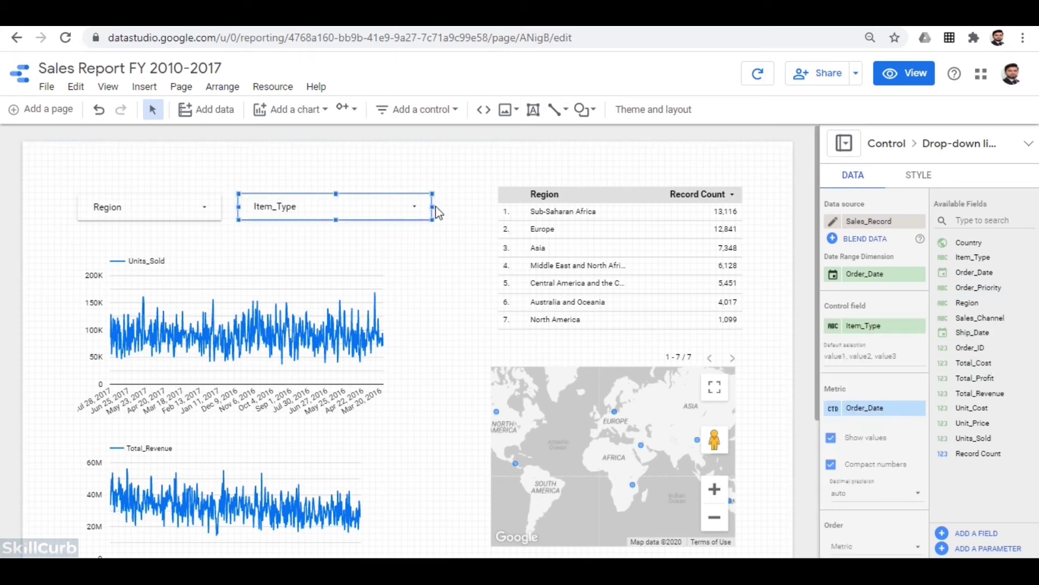
left_click_drag(433, 206, 366, 205)
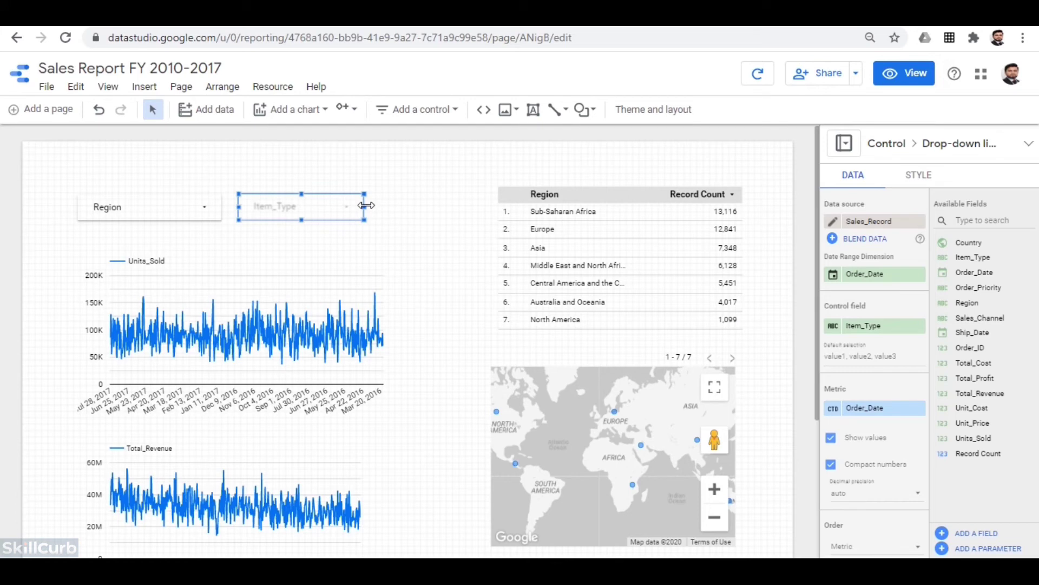
left_click(404, 205)
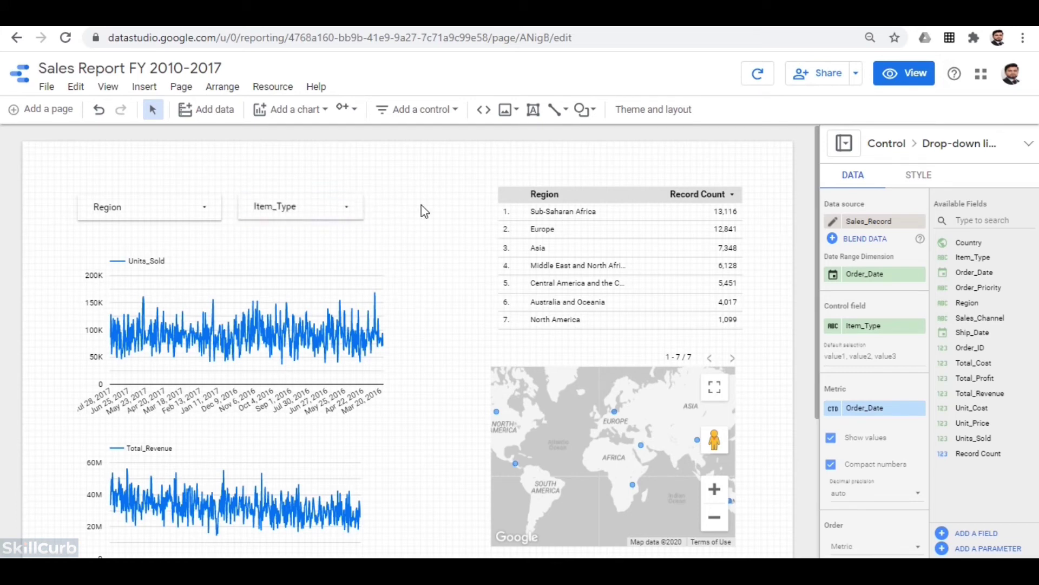
Preview the report in view mode and filter Item_Type to only Fruits.
left_click(899, 78)
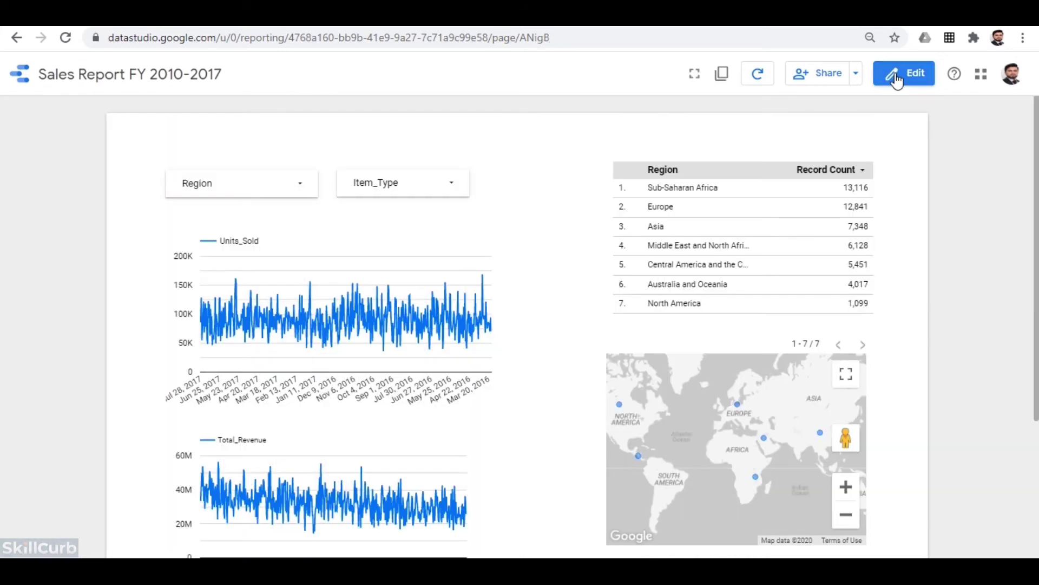
left_click(441, 183)
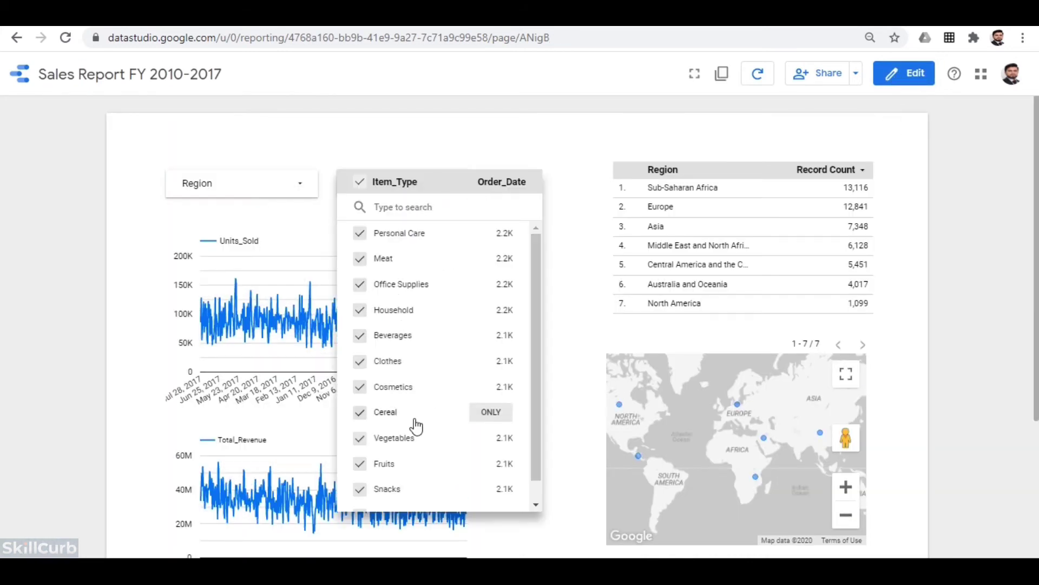
scroll(453, 295, "down", 1)
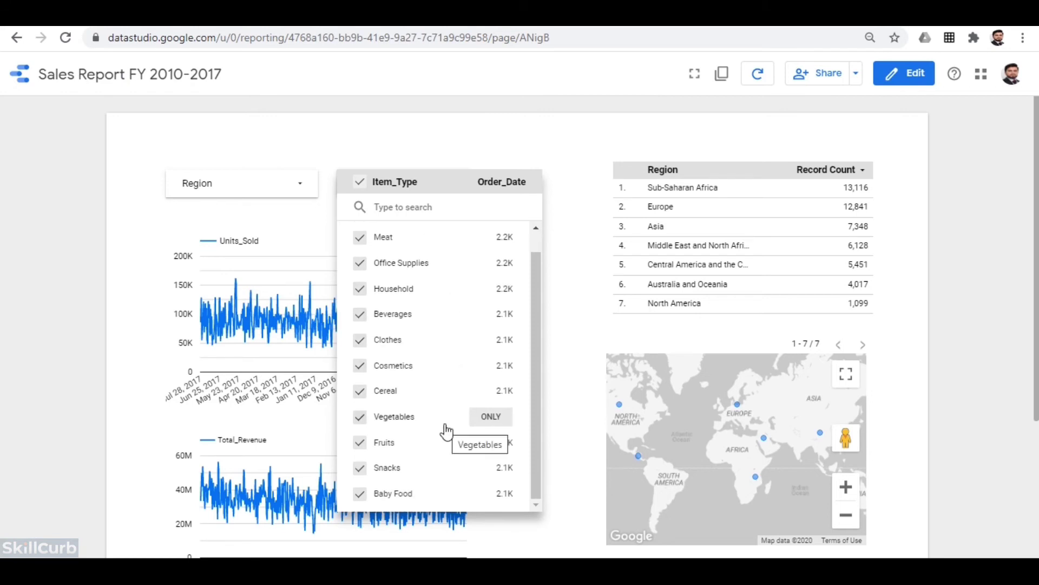
scroll(445, 427, "up", 1)
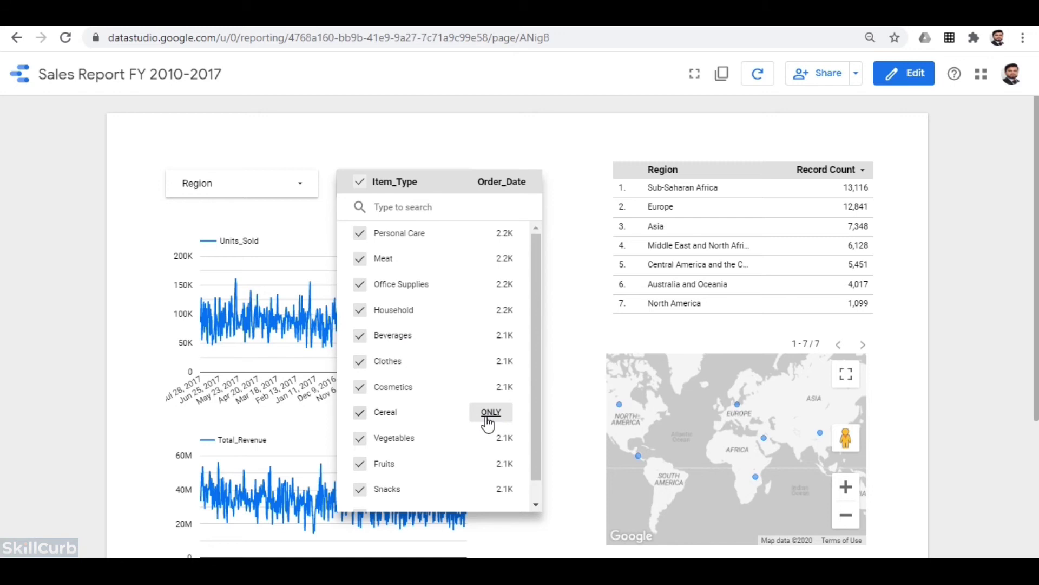
scroll(490, 420, "down", 1)
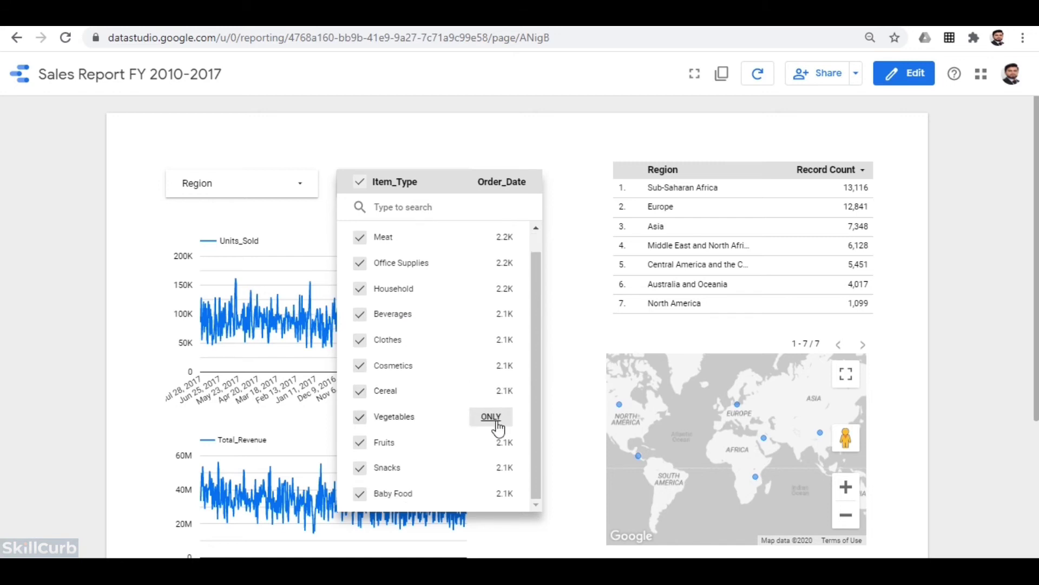
left_click(498, 443)
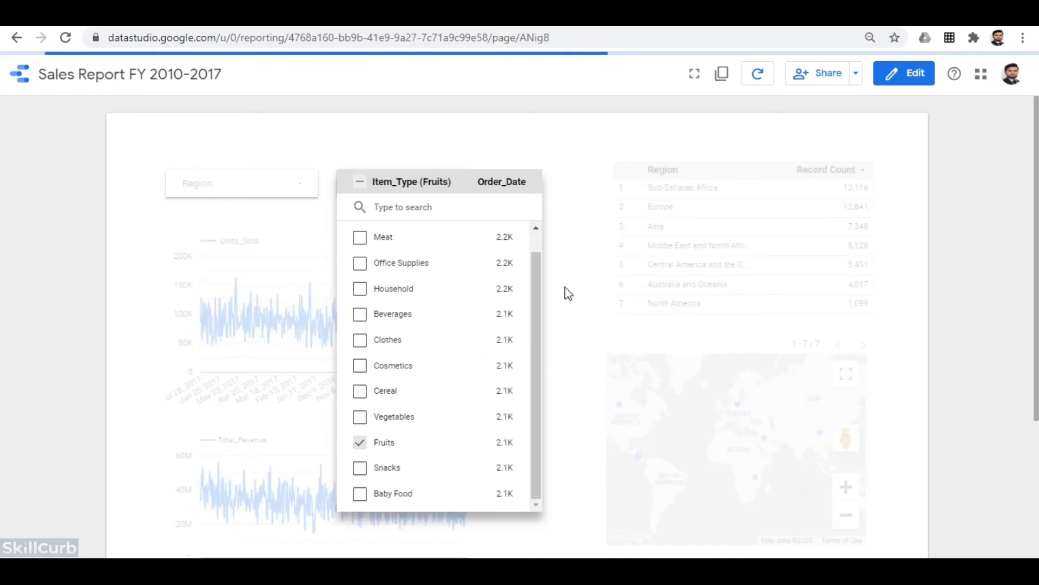
left_click(565, 328)
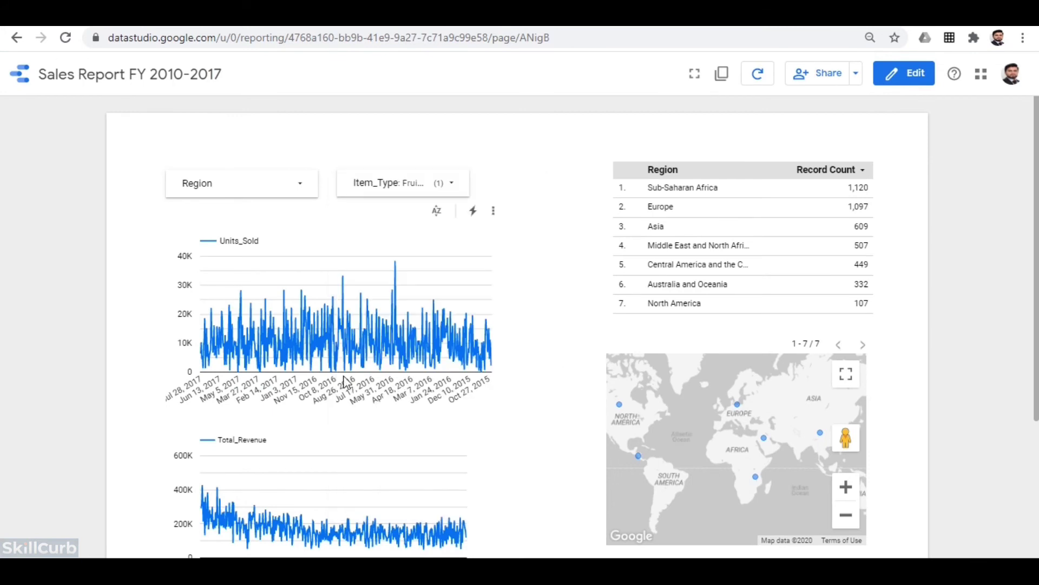
Filter Region to only North America as well, review the filtered charts and return to editing.
left_click(307, 192)
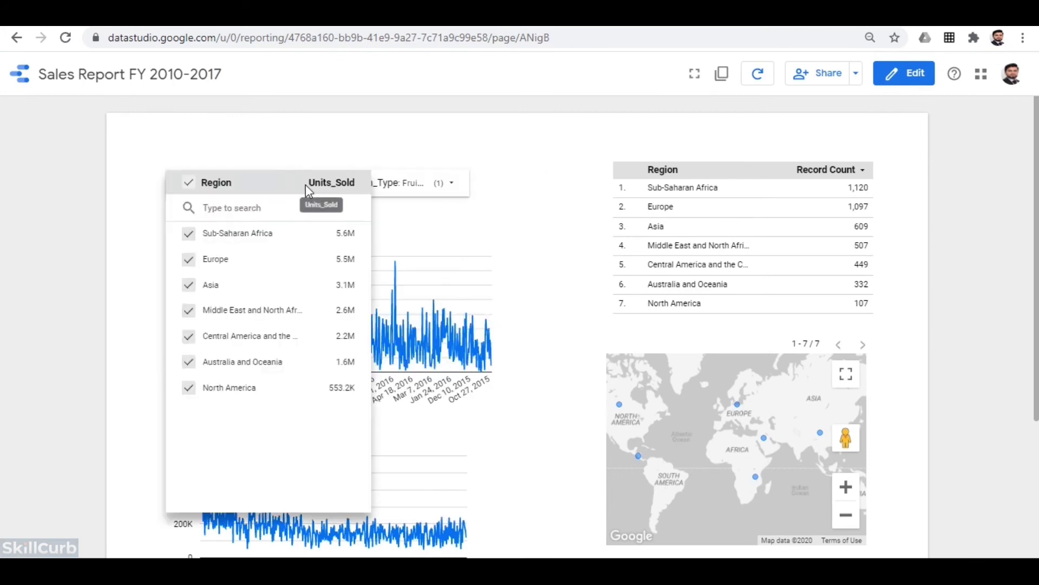
mouse_move(340, 297)
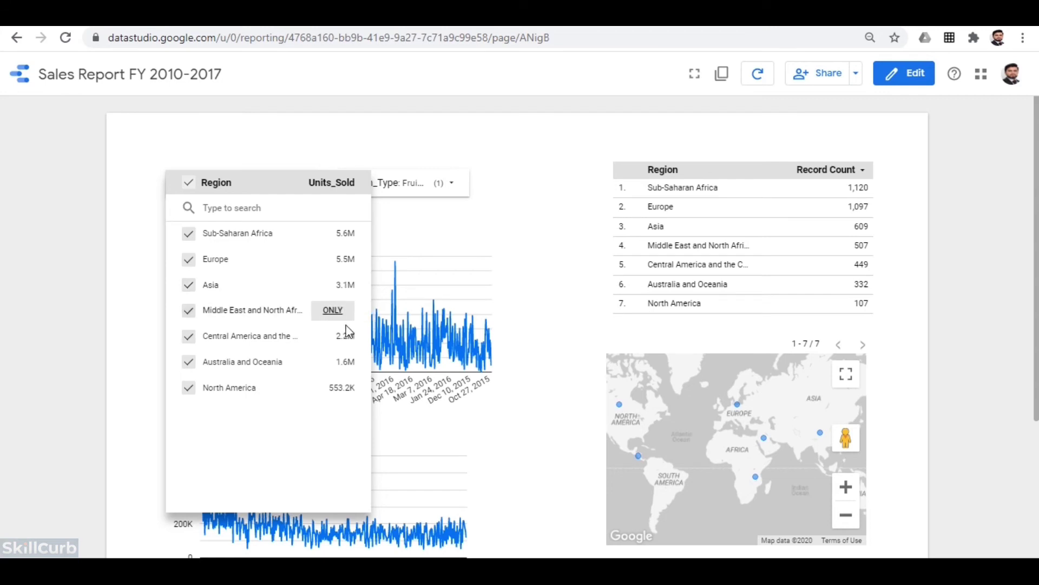
left_click(339, 386)
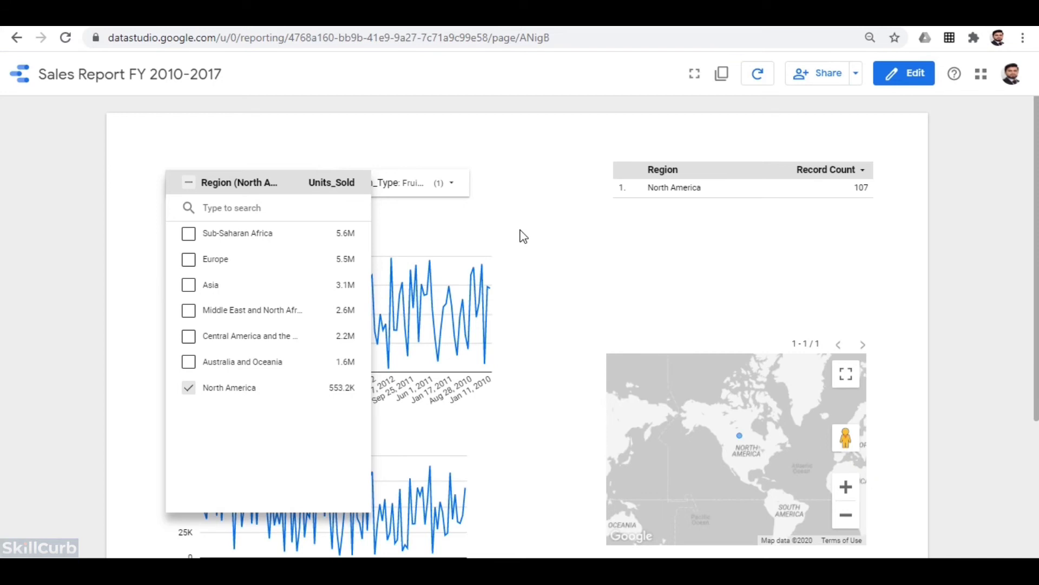
left_click(523, 236)
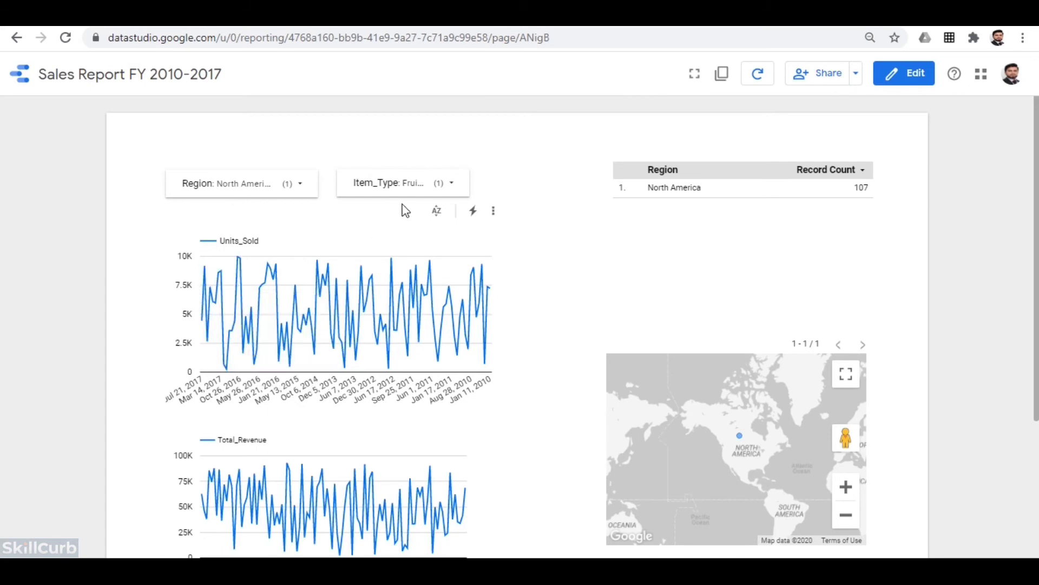
scroll(355, 386, "down", 4)
scroll(336, 347, "up", 4)
left_click(899, 77)
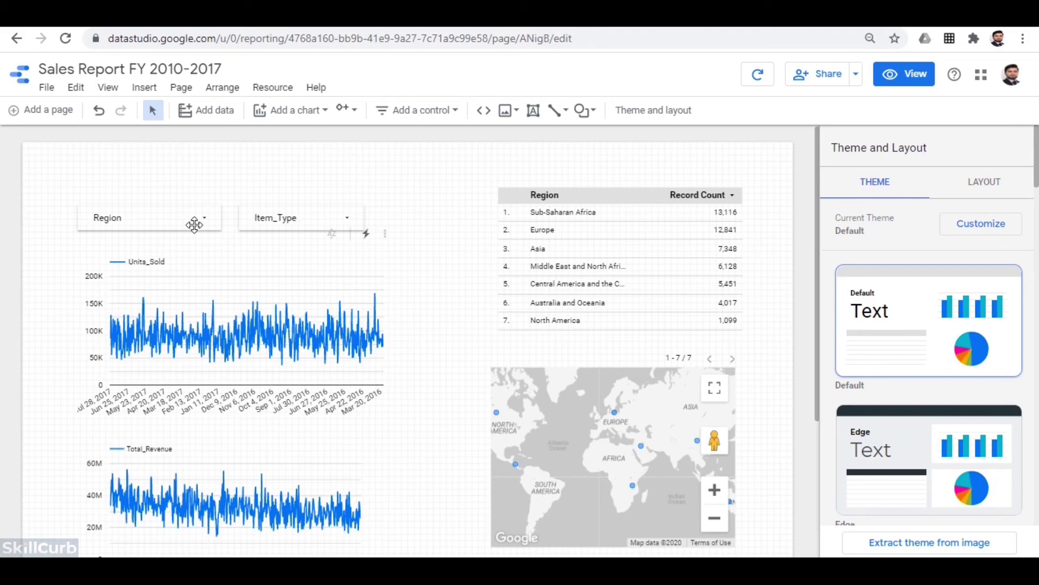
Review the finished first page and add a second blank page to the report.
scroll(495, 224, "down", 4)
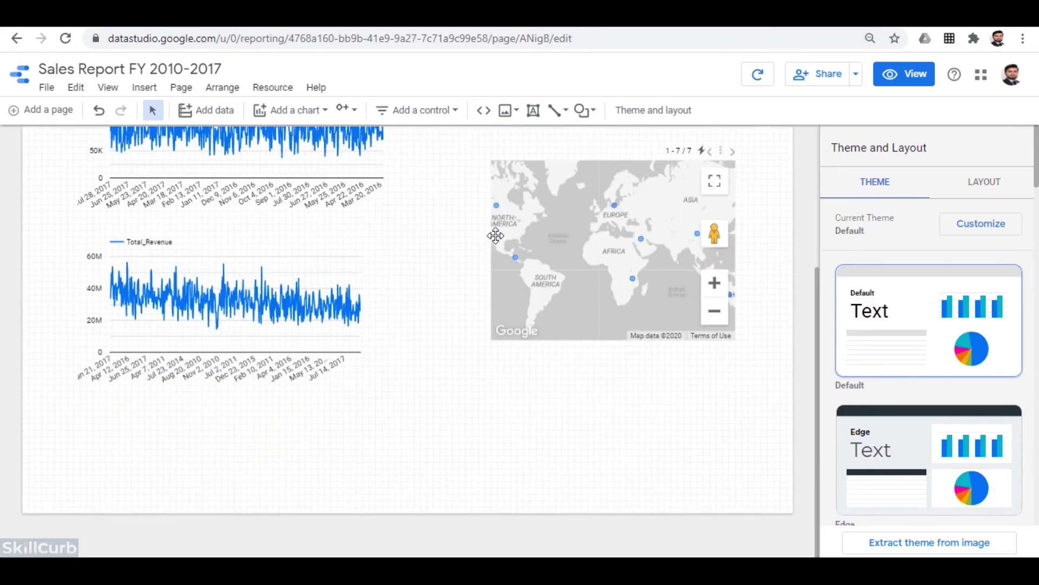
scroll(484, 258, "up", 4)
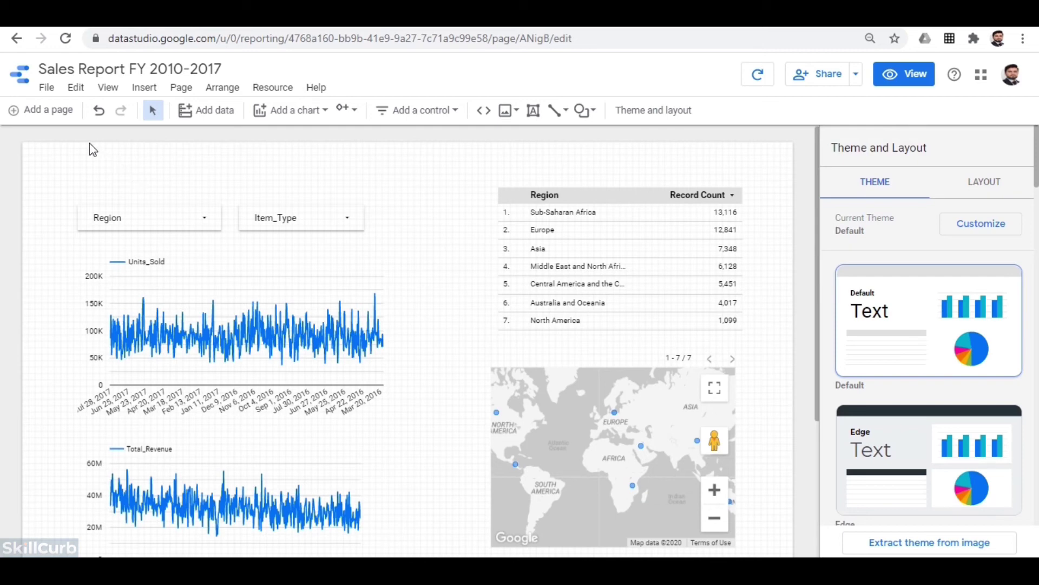
left_click(50, 110)
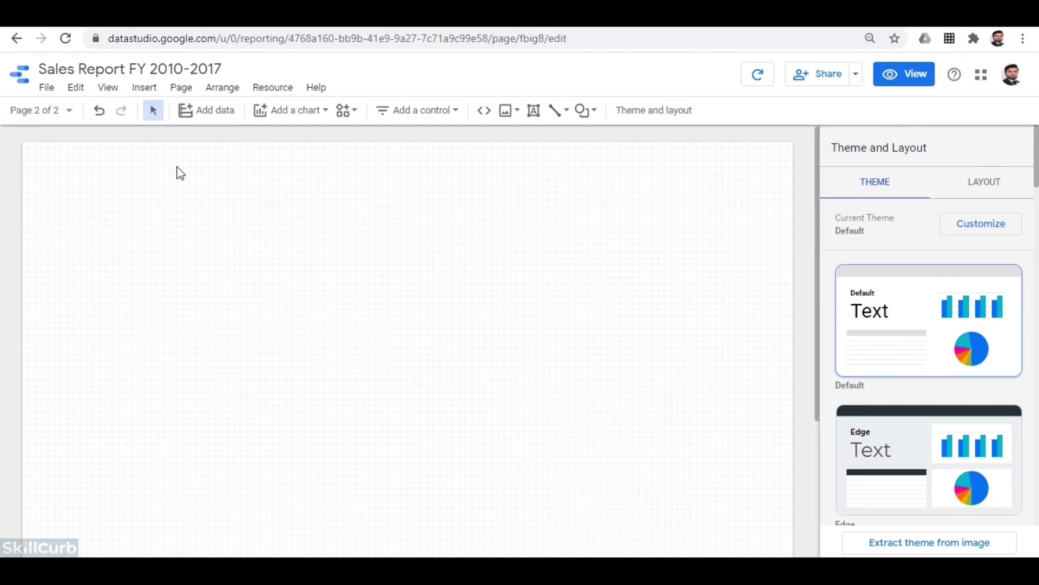
scroll(384, 324, "down", 2)
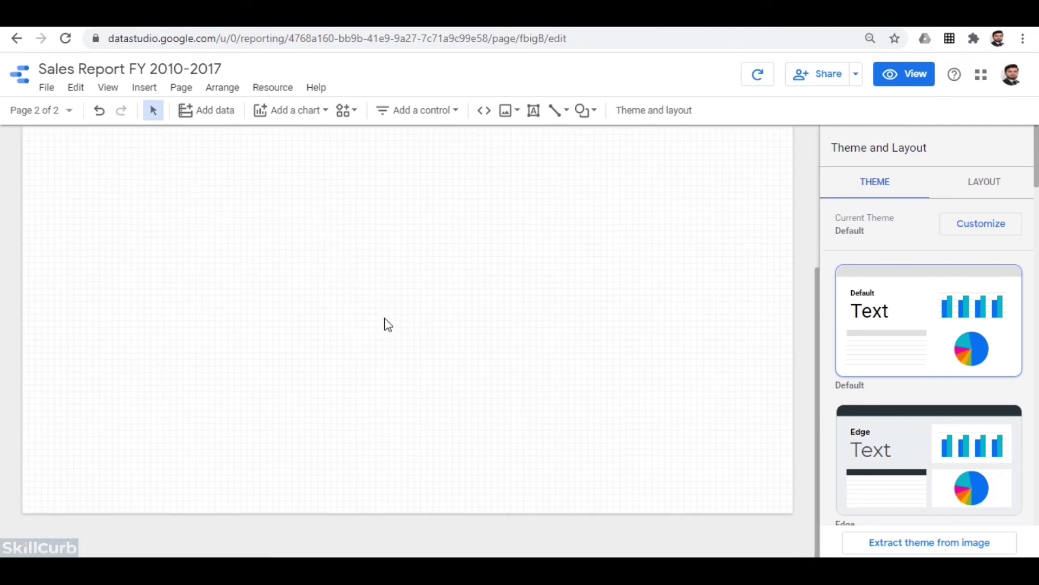
scroll(368, 251, "up", 2)
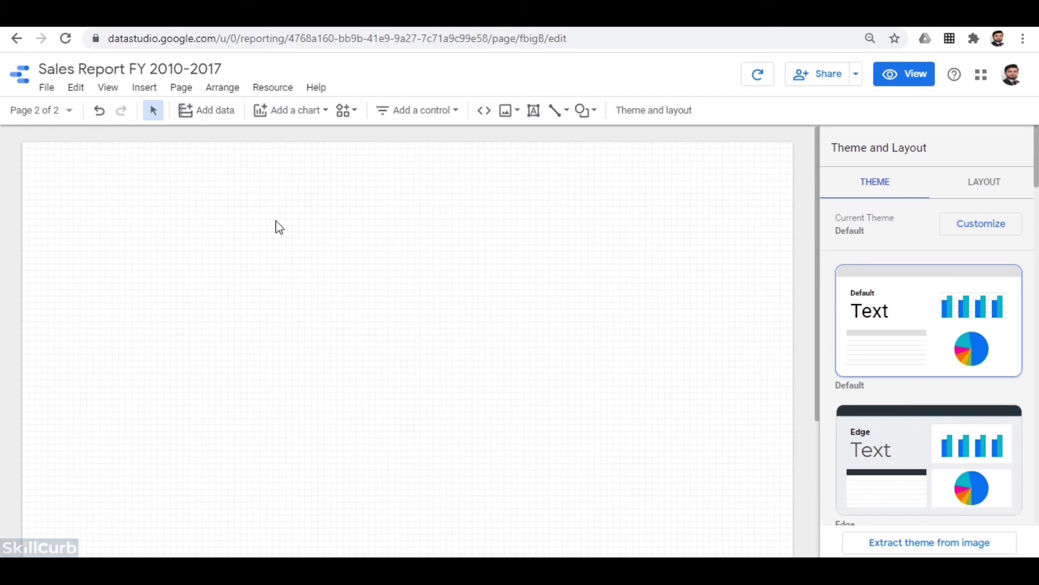
Return to Page 1 and lower the Units_Sold and Total_Revenue line charts to free space beneath the filter controls.
left_click(60, 113)
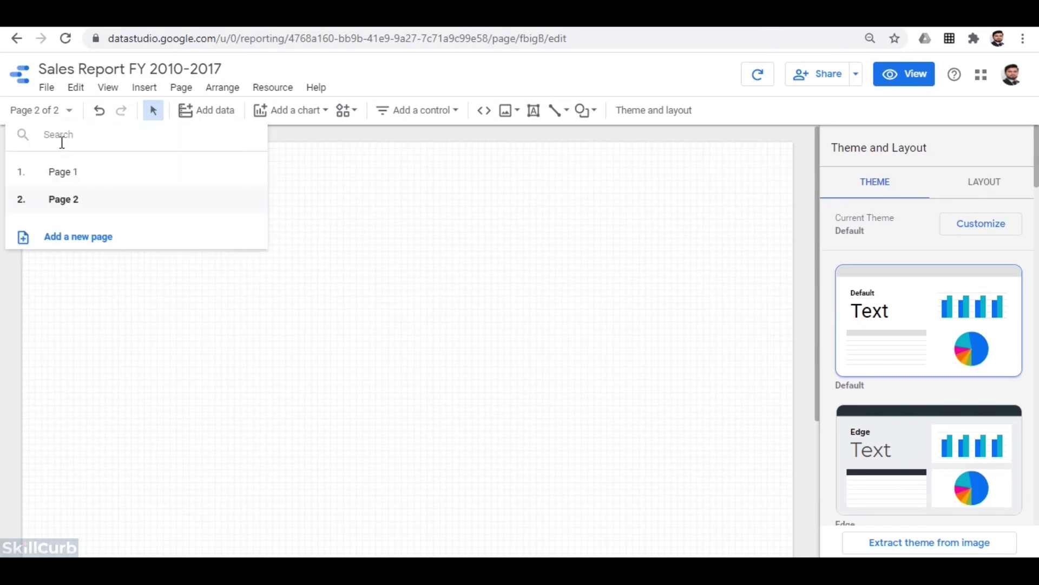
left_click(64, 173)
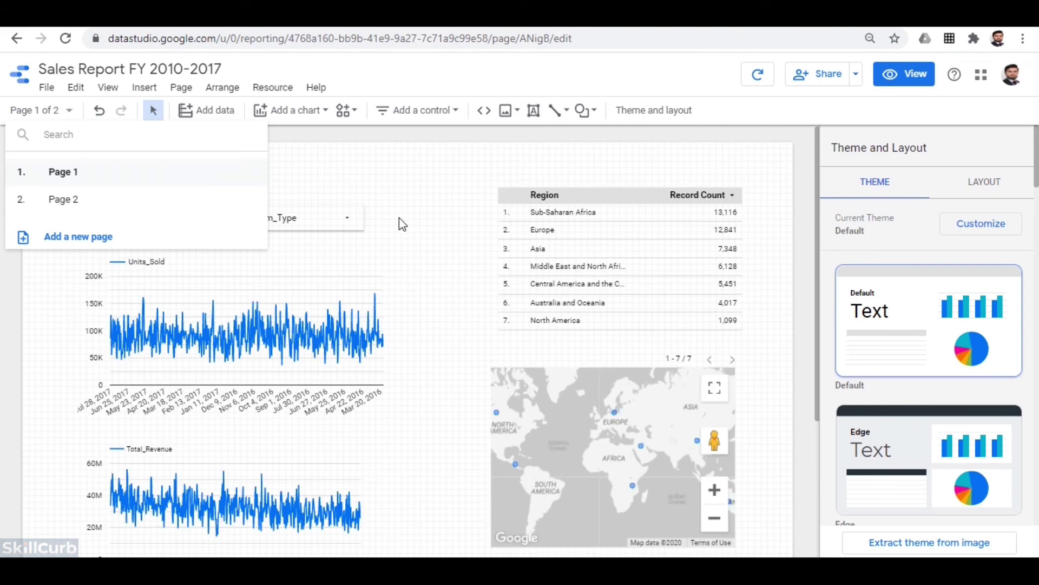
left_click(403, 225)
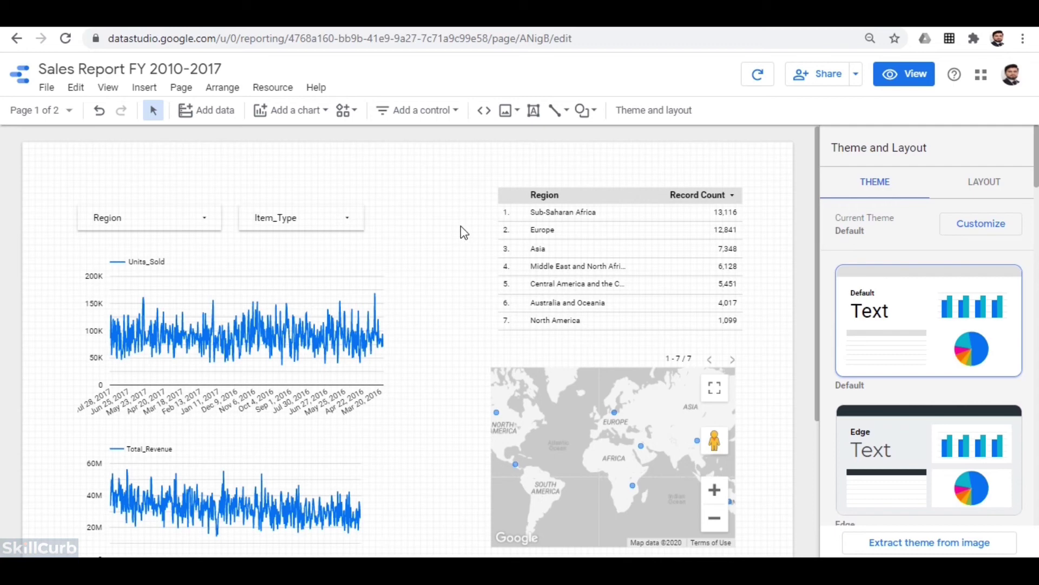
left_click(239, 244)
left_click_drag(240, 243, 258, 331)
left_click_drag(225, 431, 226, 437)
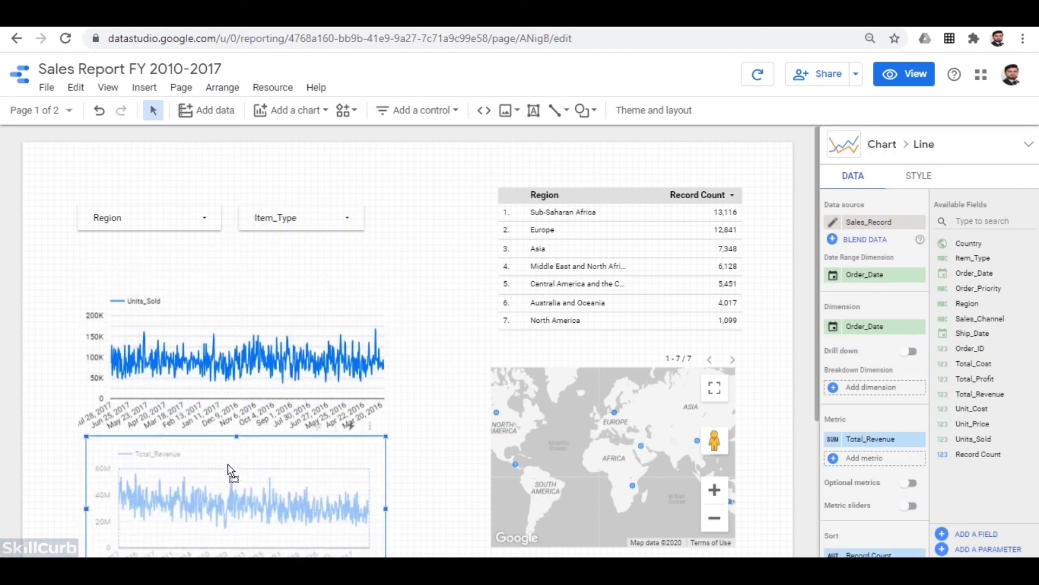
Add a standard scorecard showing Units_Sold beneath the Region control.
left_click(284, 114)
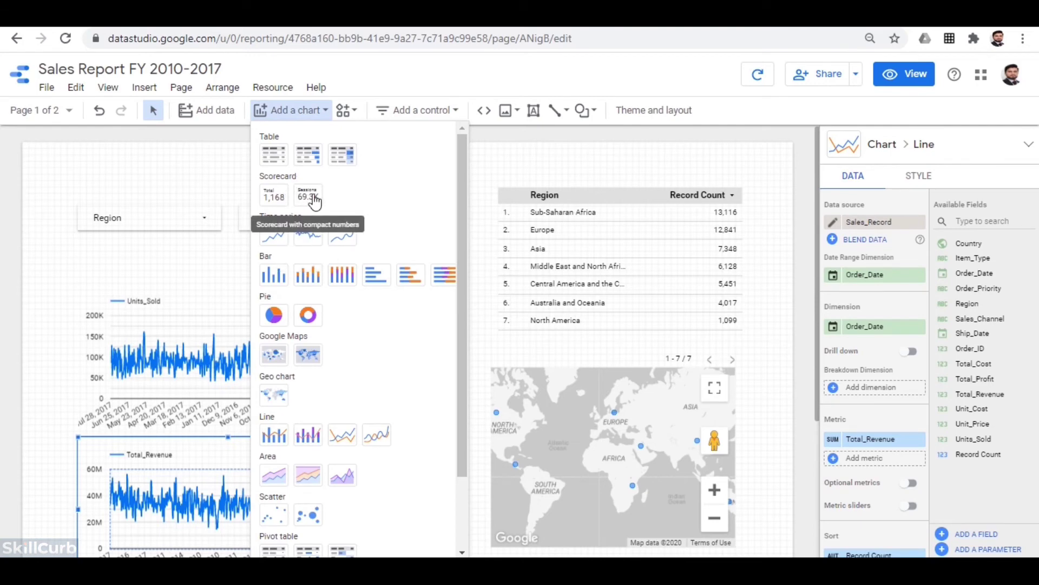
left_click(273, 196)
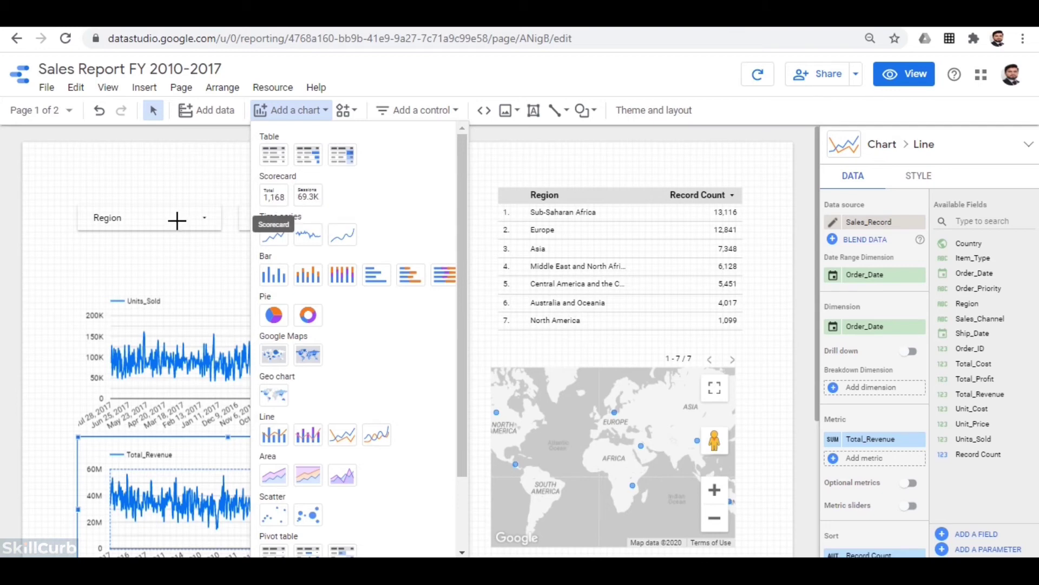
key("Escape")
left_click(96, 247)
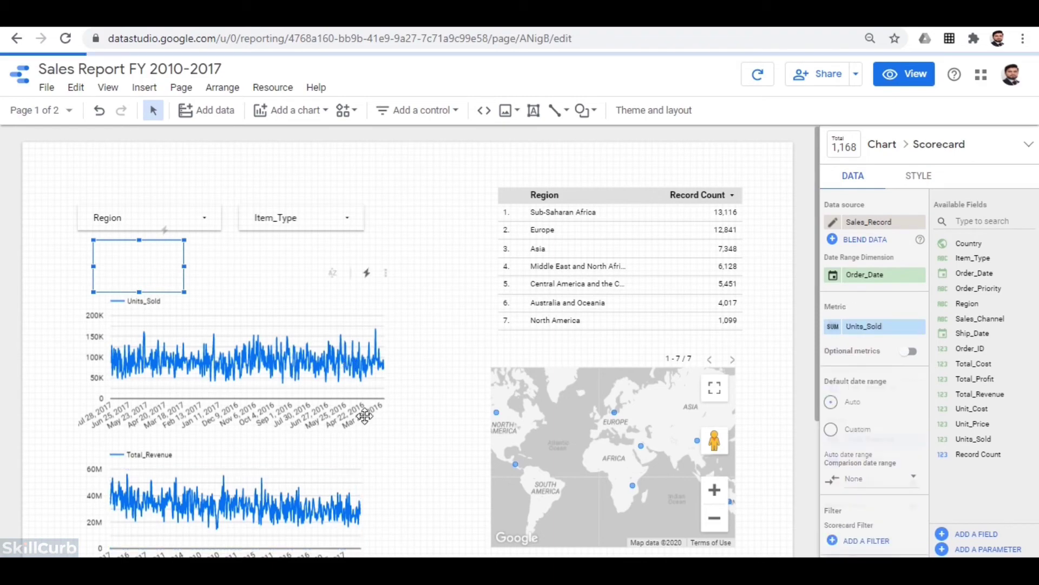
Move the line charts further down the page, then widen and reposition the Units_Sold scorecard so its full number fits.
scroll(386, 402, "down", 2)
scroll(387, 402, "down", 2)
left_click_drag(261, 306, 251, 355)
scroll(260, 258, "up", 4)
left_click(163, 270)
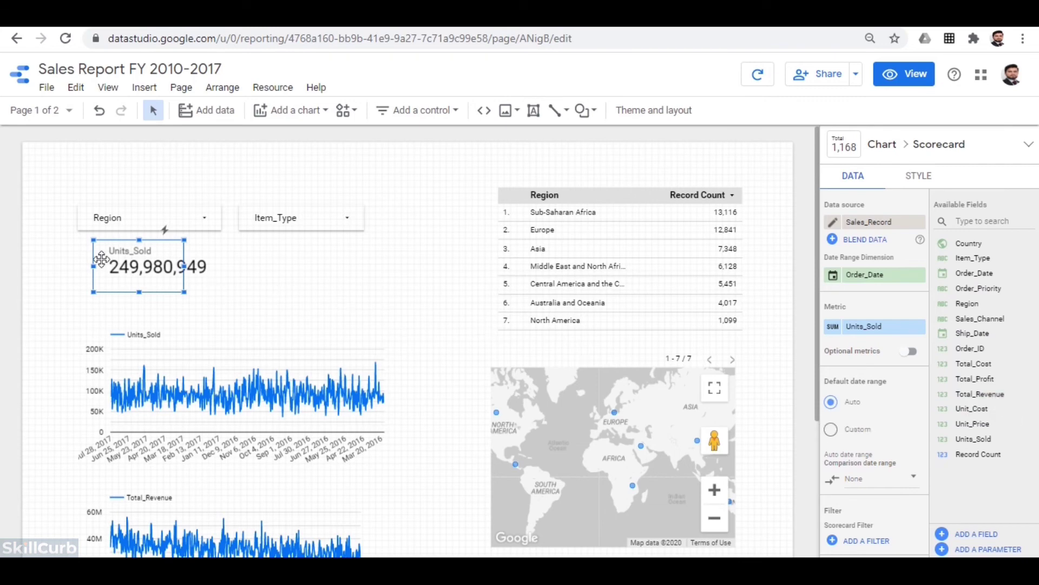
mouse_move(184, 266)
left_mouse_down()
mouse_move(222, 264)
mouse_move(193, 273)
left_mouse_up()
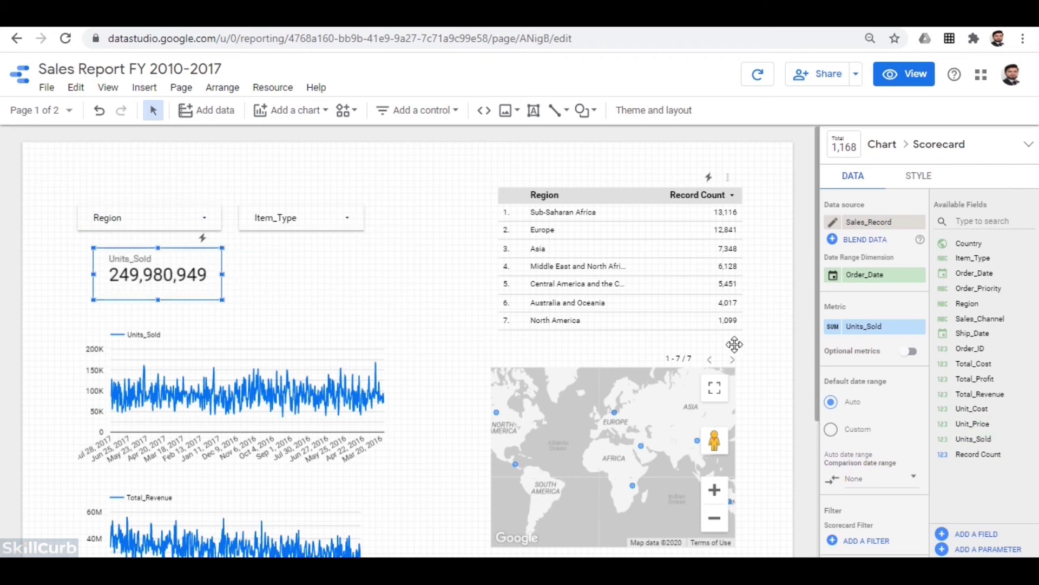
left_click_drag(145, 261, 141, 263)
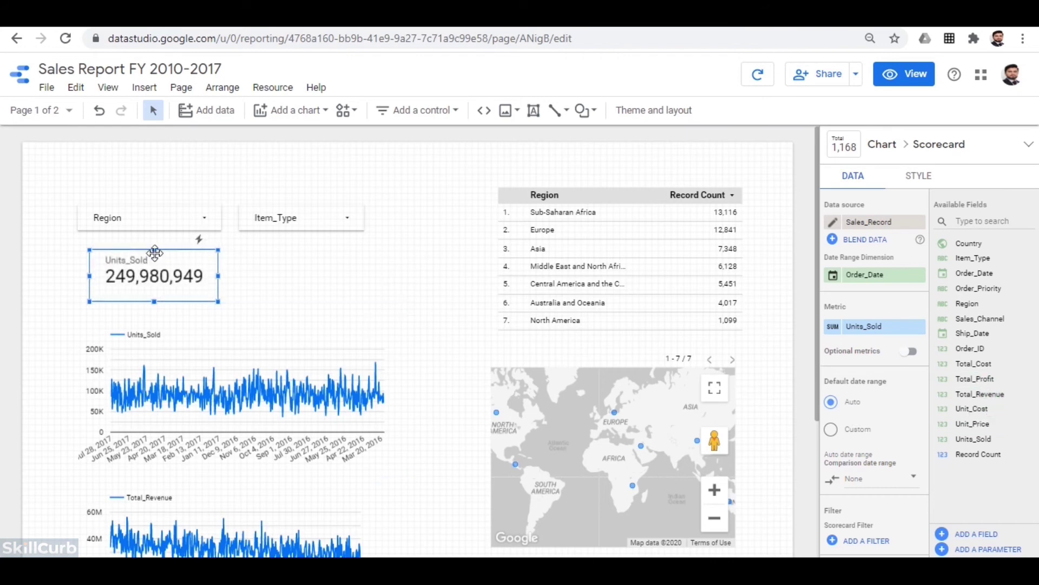
Add a scorecard with compact numbers beside the Units_Sold scorecard and set its metric to Total_Profit.
left_click(292, 114)
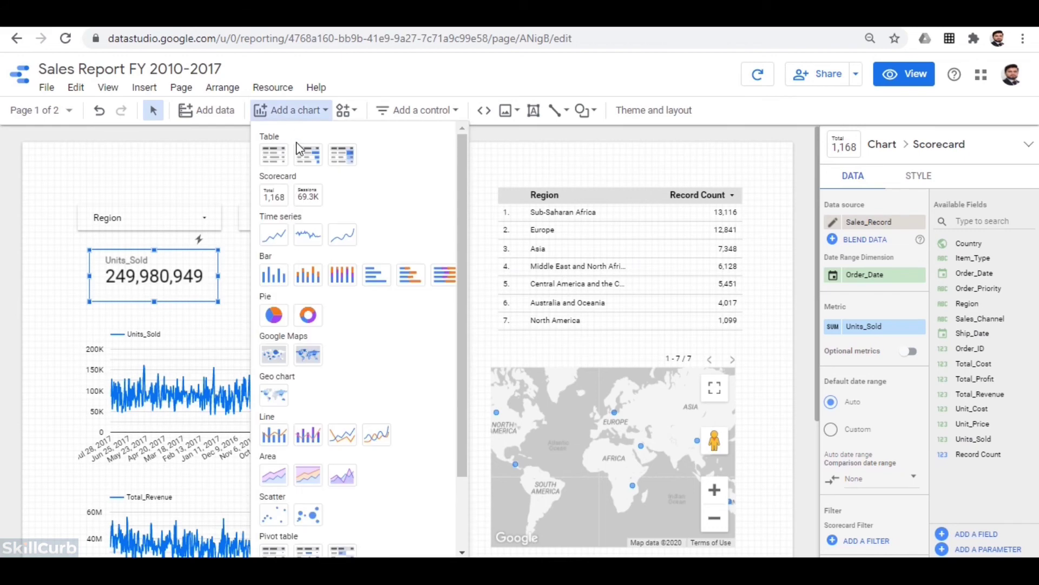
left_click(308, 195)
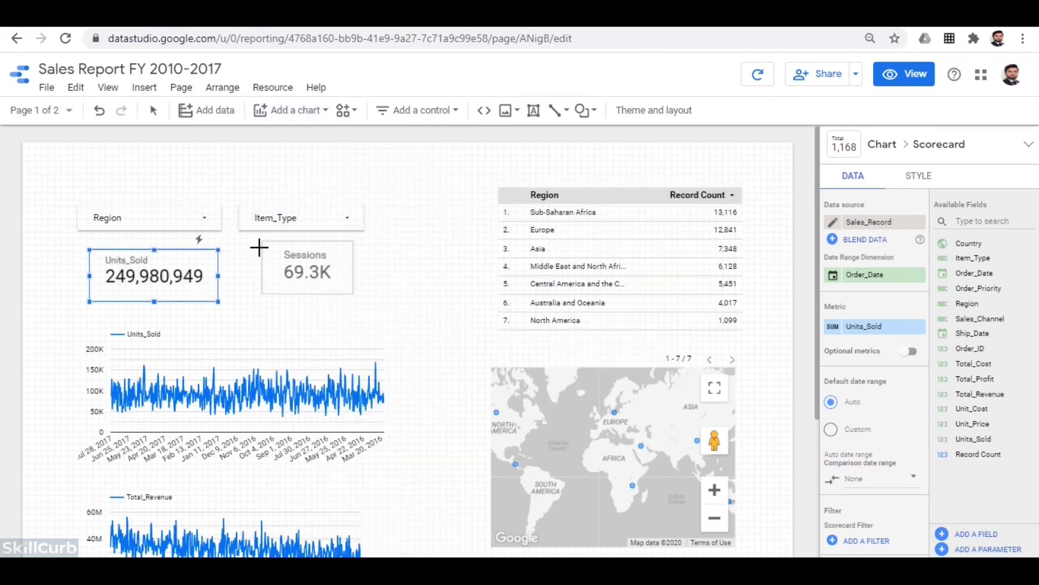
left_click(238, 254)
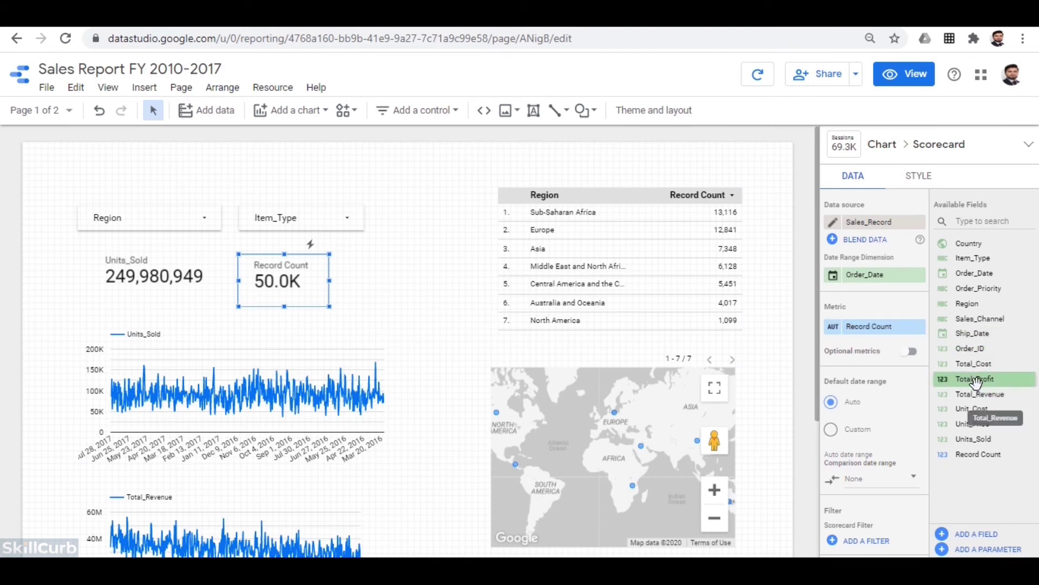
left_click_drag(972, 384, 865, 329)
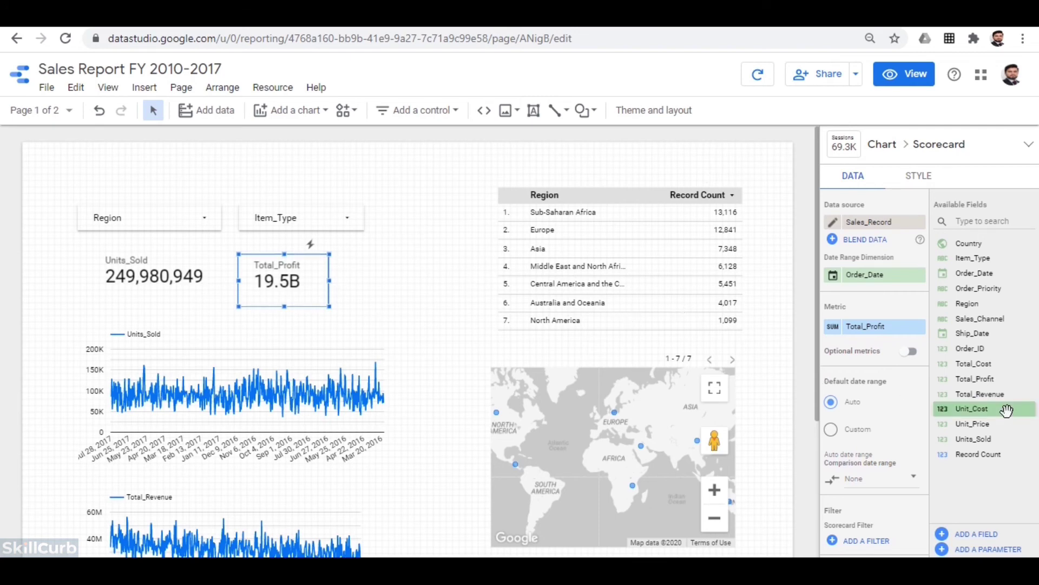
Add a Total_Revenue scorecard beside Total_Profit, switch it to compact numbers and align it with its neighbour.
left_click_drag(1014, 398, 603, 304)
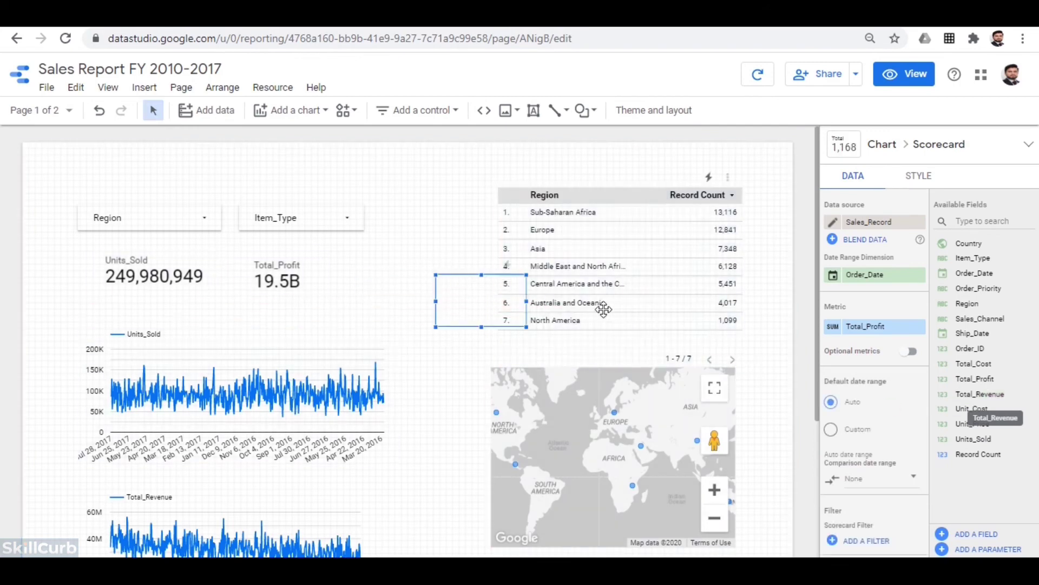
left_click_drag(451, 298, 351, 268)
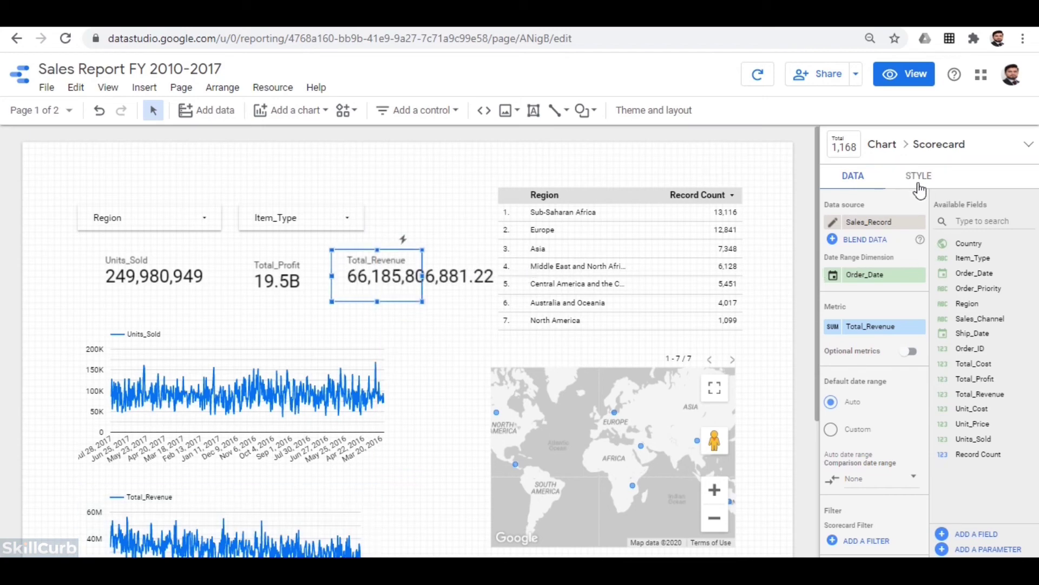
left_click(942, 159)
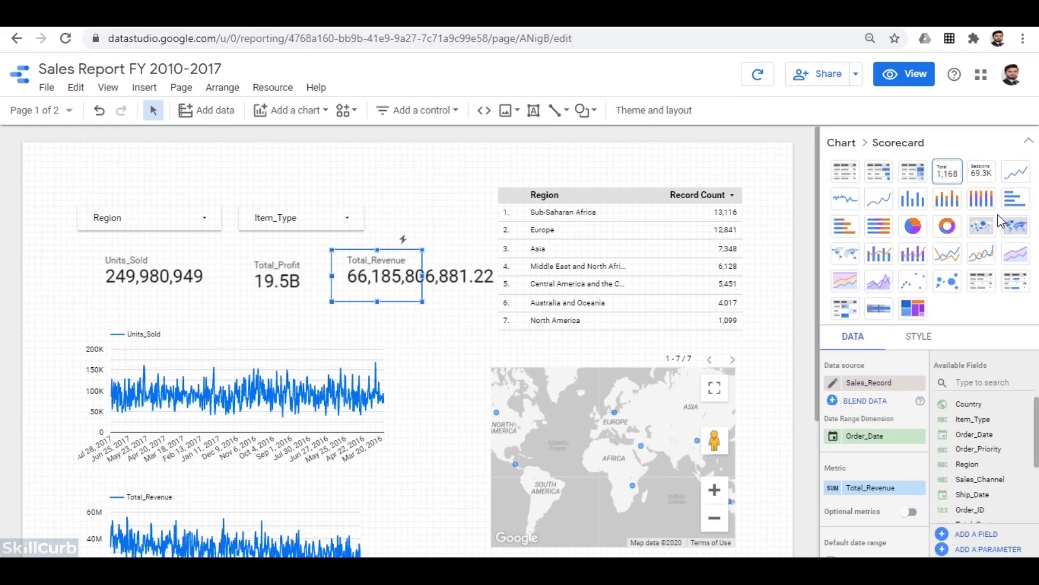
left_click(988, 180)
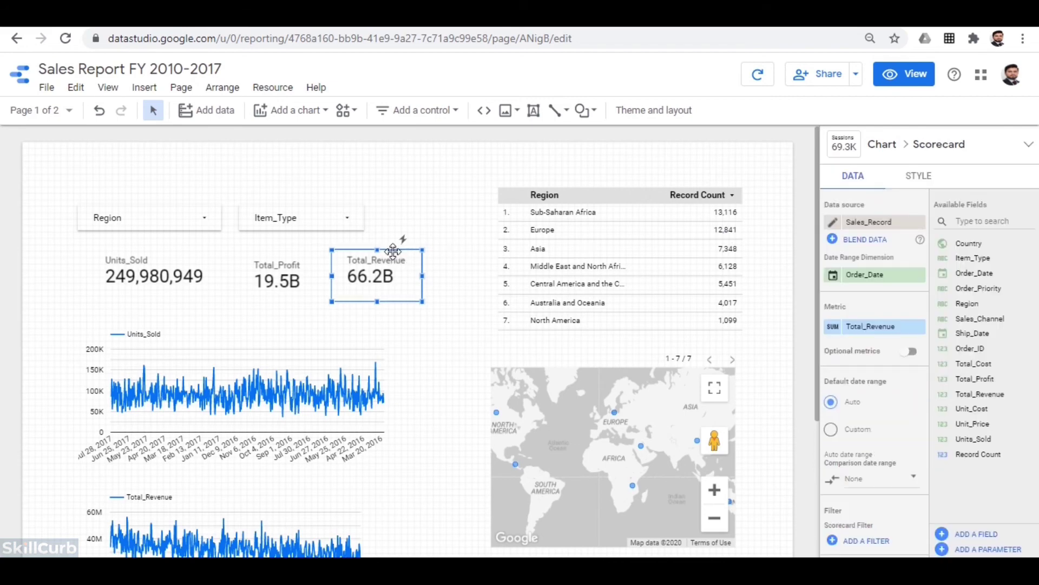
left_click_drag(386, 275, 386, 275)
left_click(462, 287)
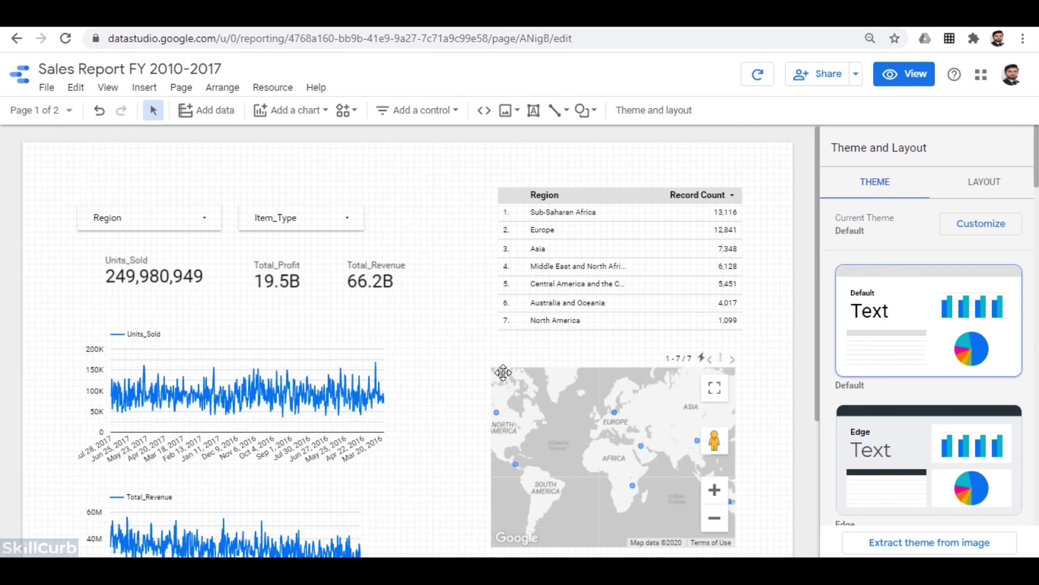
Add a text box above the filter controls reading "SALES REPORT (FY 2010 - 2017)".
left_click(528, 116)
left_click_drag(66, 156, 401, 202)
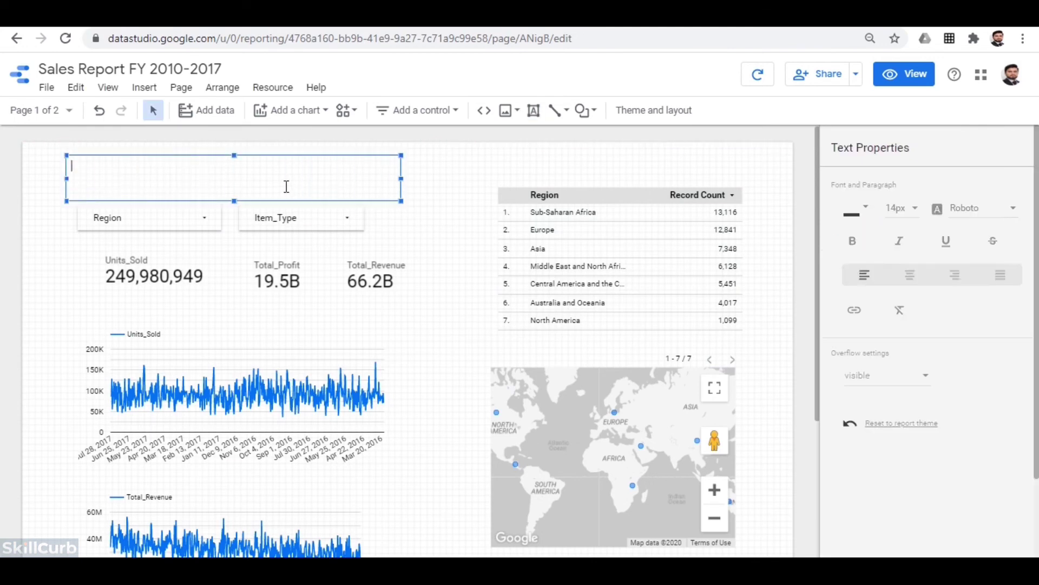
type("SALES REPORT (FY 2010 - 2017")
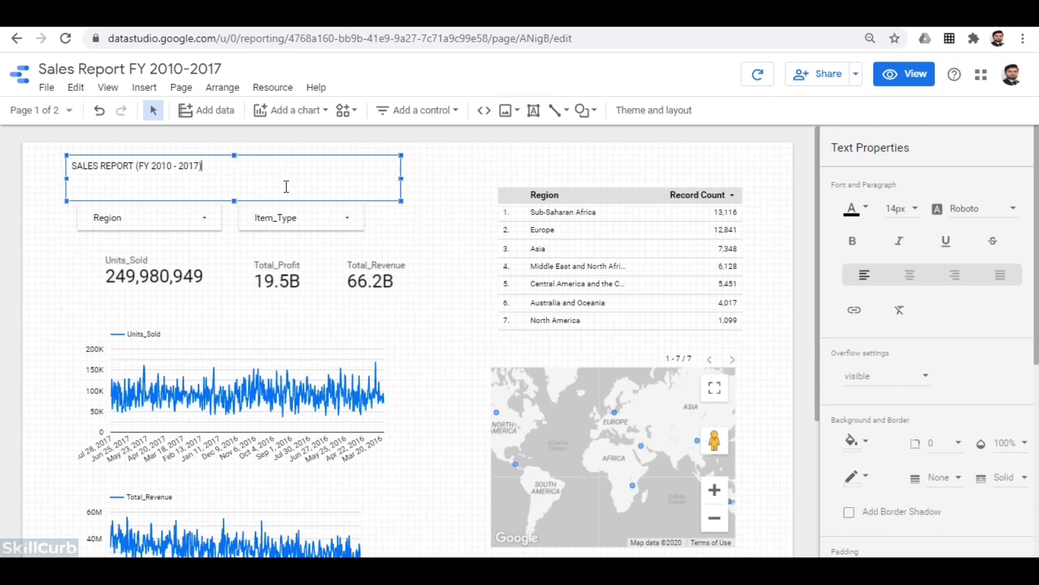
Format the title text as bold 24px Montserrat and centre it in its box.
key("ctrl+a")
key("ctrl+b")
left_click(902, 208)
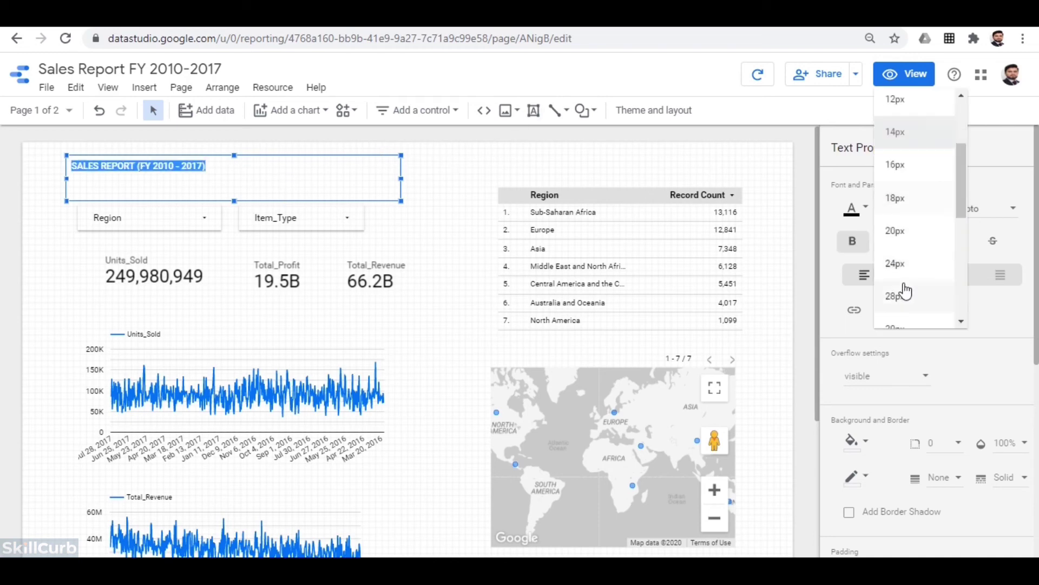
left_click(902, 263)
left_click(979, 209)
scroll(982, 290, "down", 3)
scroll(986, 200, "up", 5)
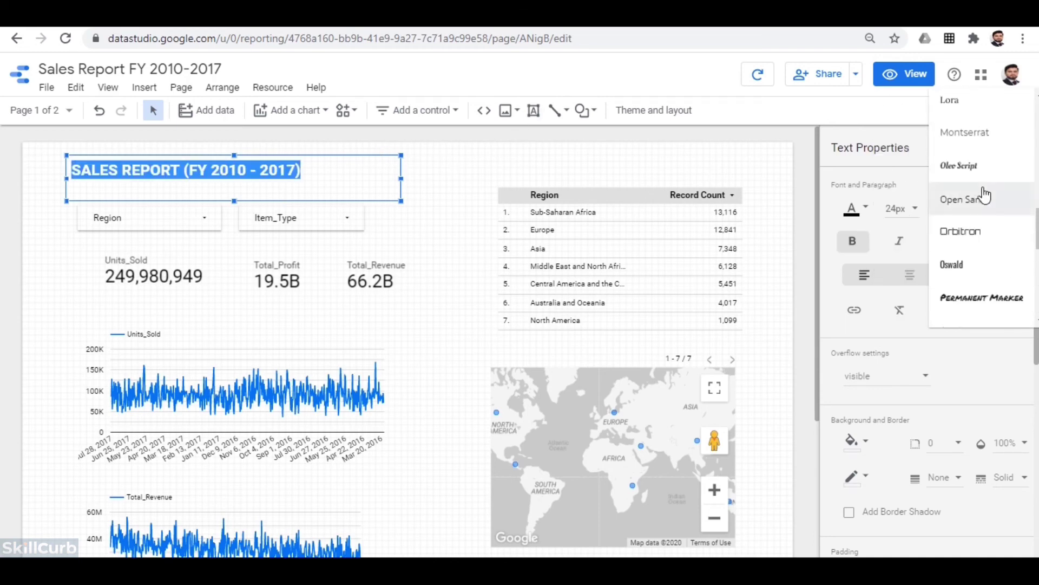
left_click(962, 133)
left_click(915, 275)
left_click(492, 180)
Shift the Region and Item_Type controls slightly left beneath the title.
left_click_drag(140, 217, 127, 217)
left_click_drag(253, 216, 366, 218)
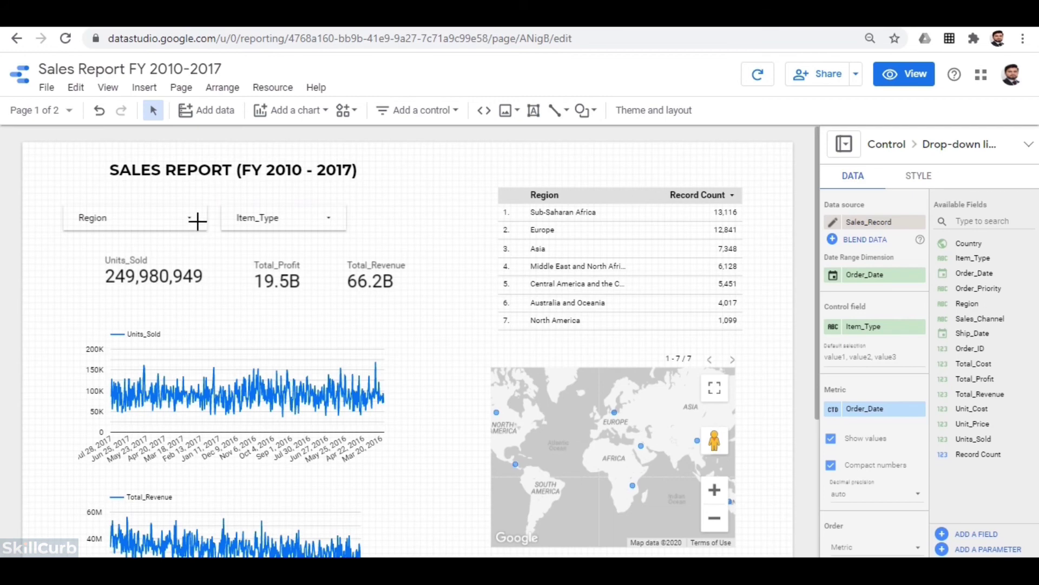
left_click(174, 209)
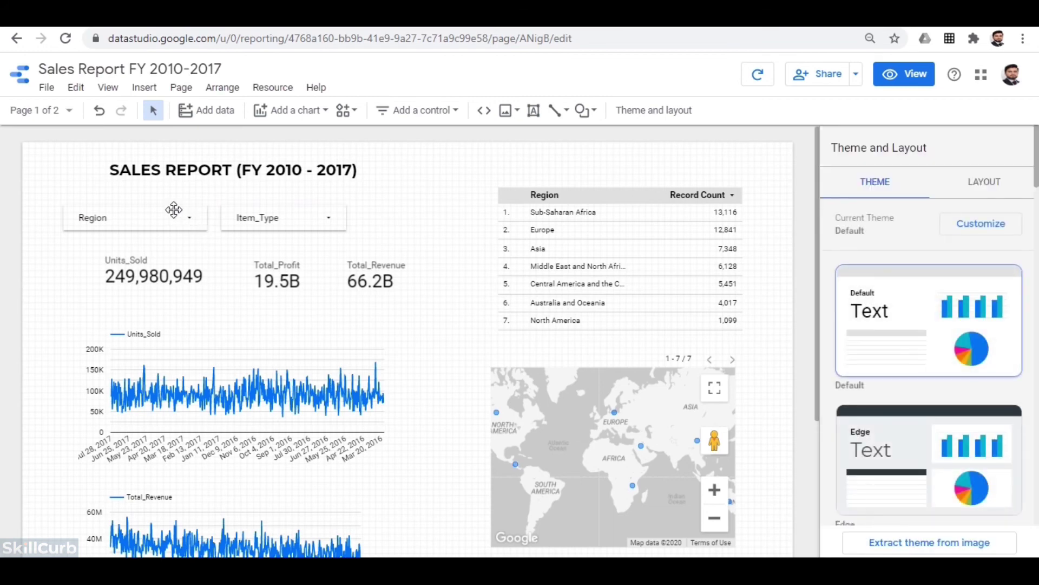
Make the Region control, the Item_Type control and the sales report title report-level.
left_click(178, 210)
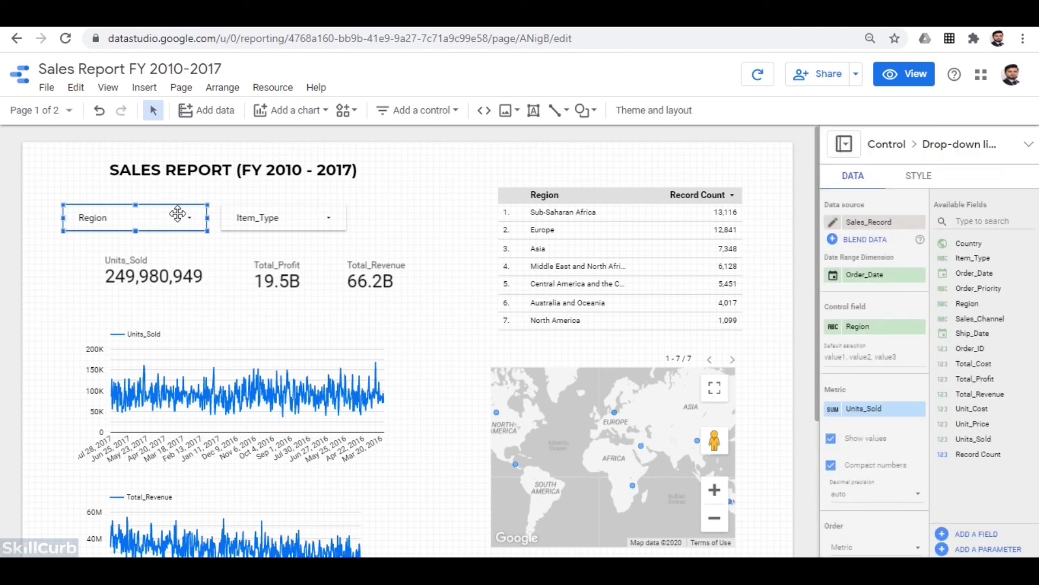
right_click(176, 217)
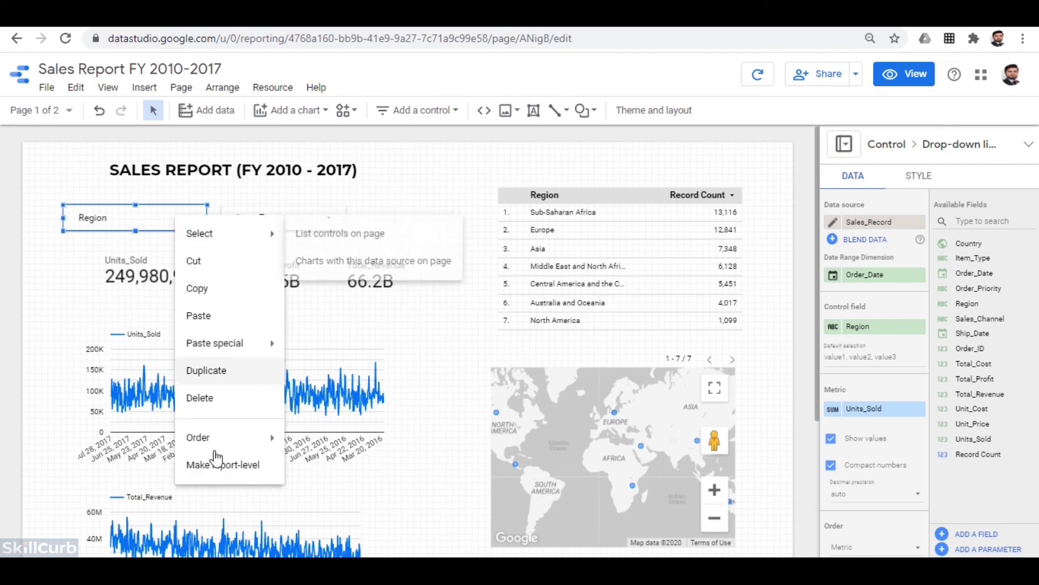
left_click(216, 469)
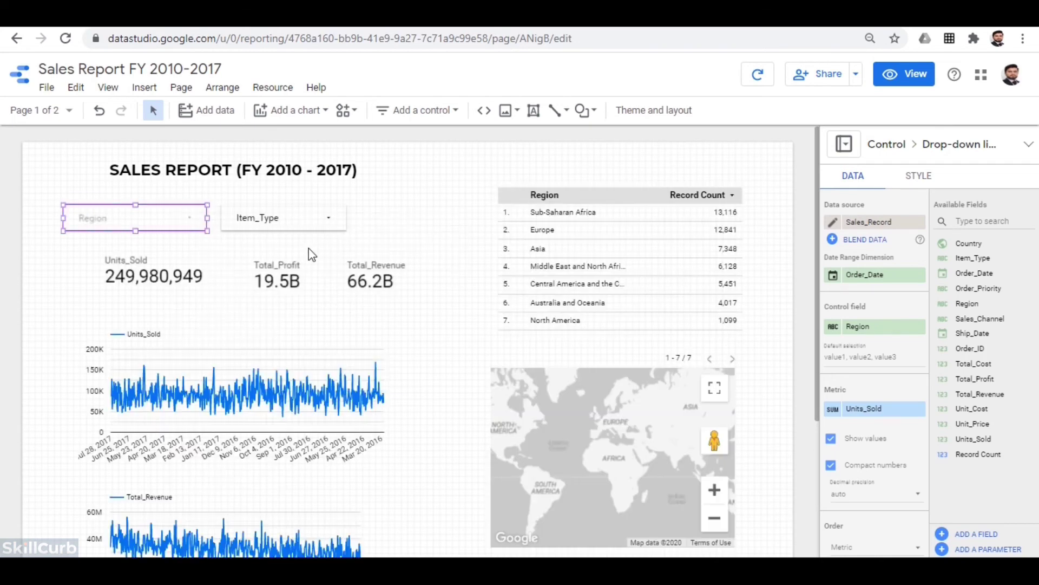
left_click(314, 219)
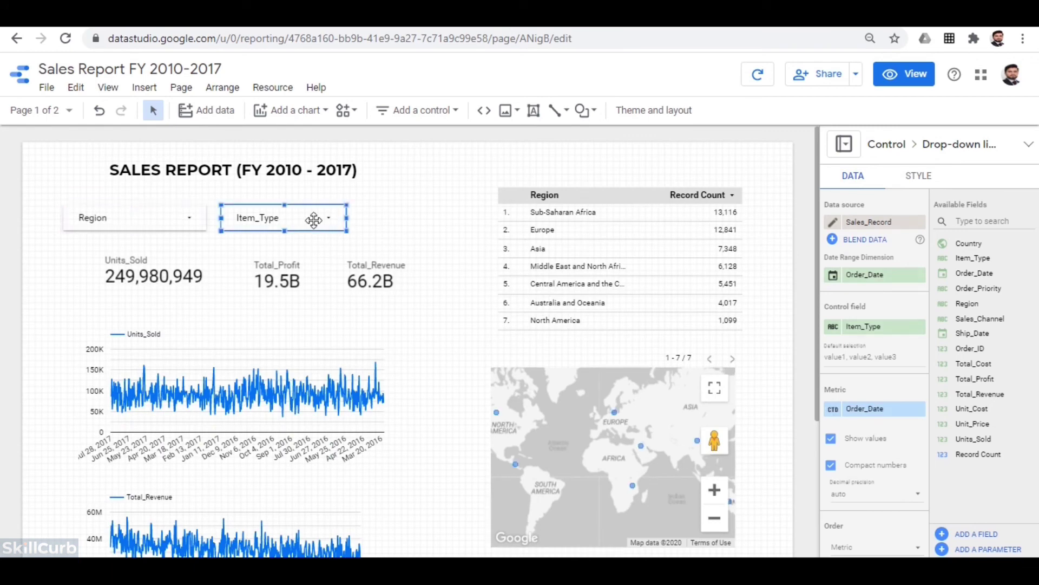
right_click(314, 220)
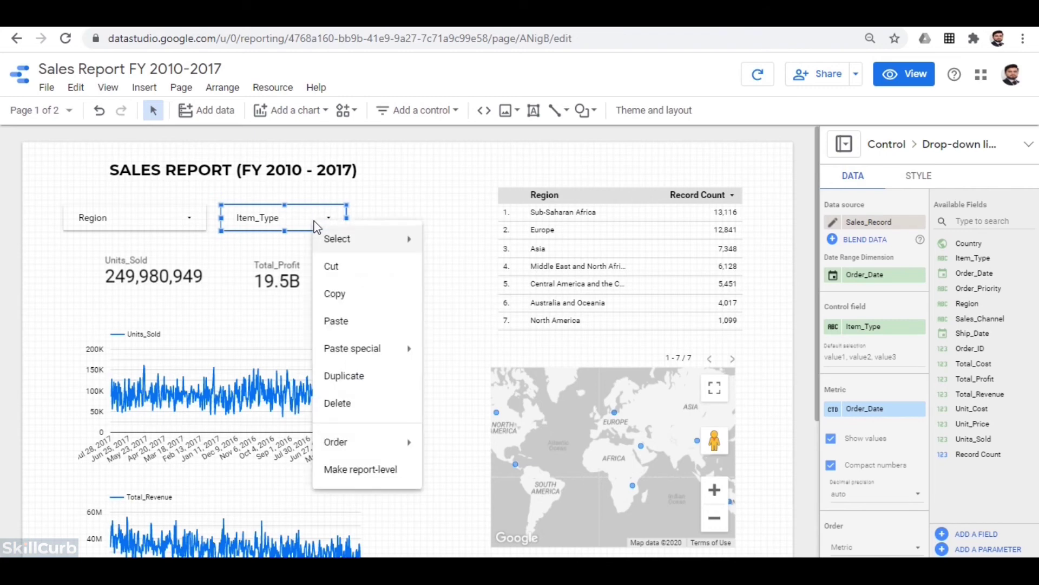
left_click(338, 469)
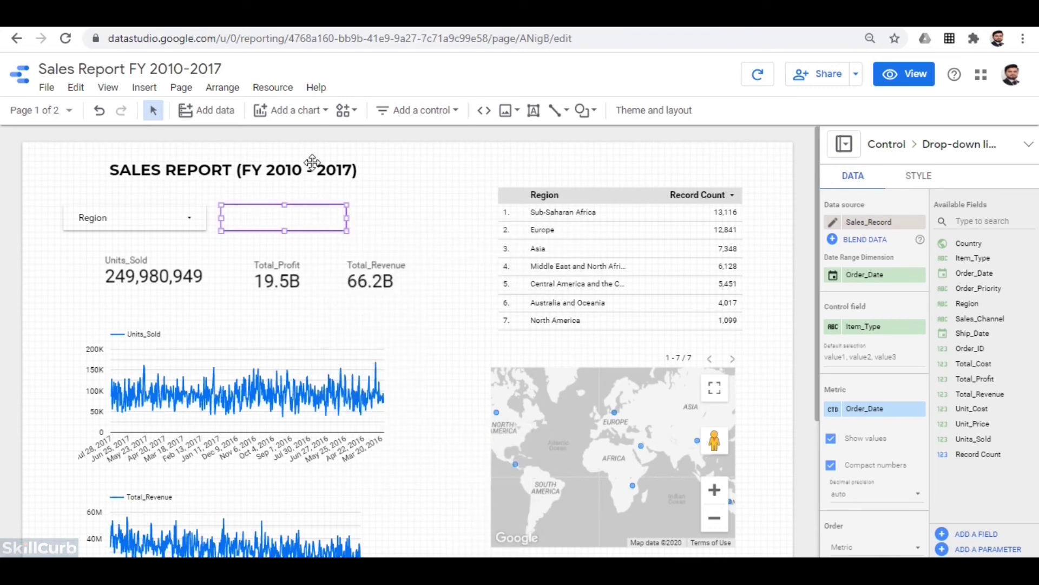
left_click(314, 163)
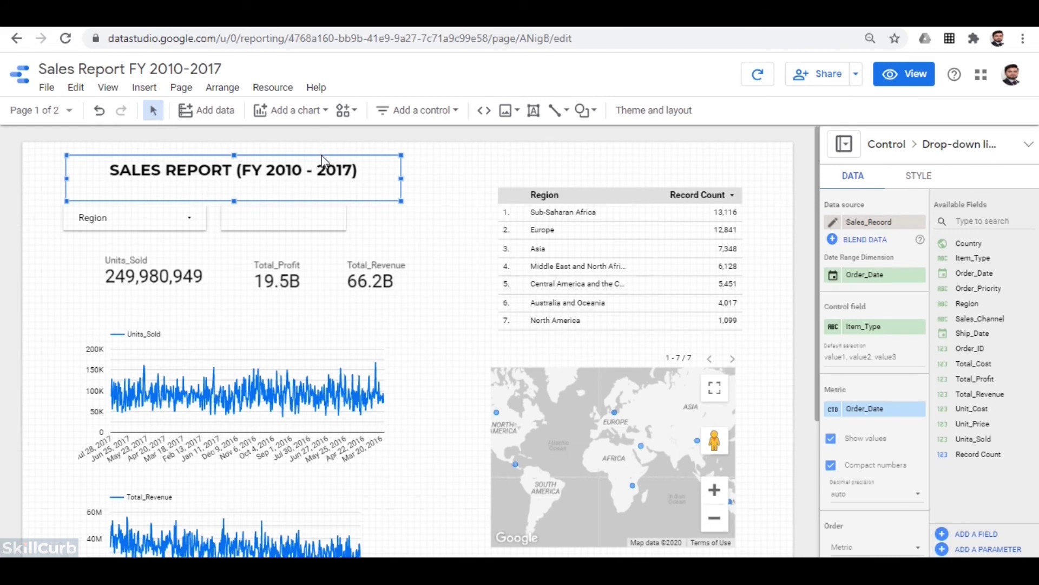
right_click(324, 161)
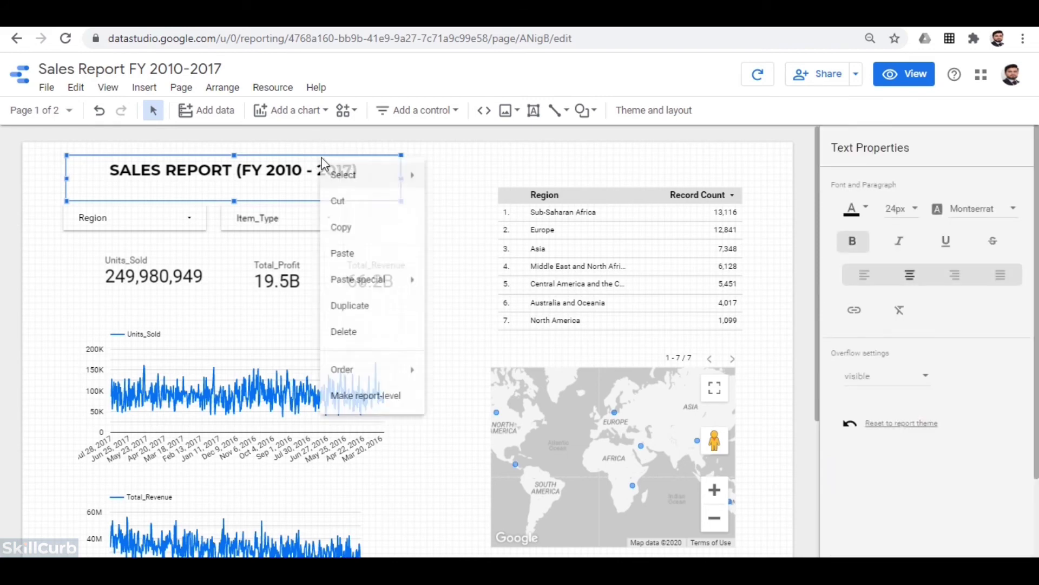
left_click(352, 406)
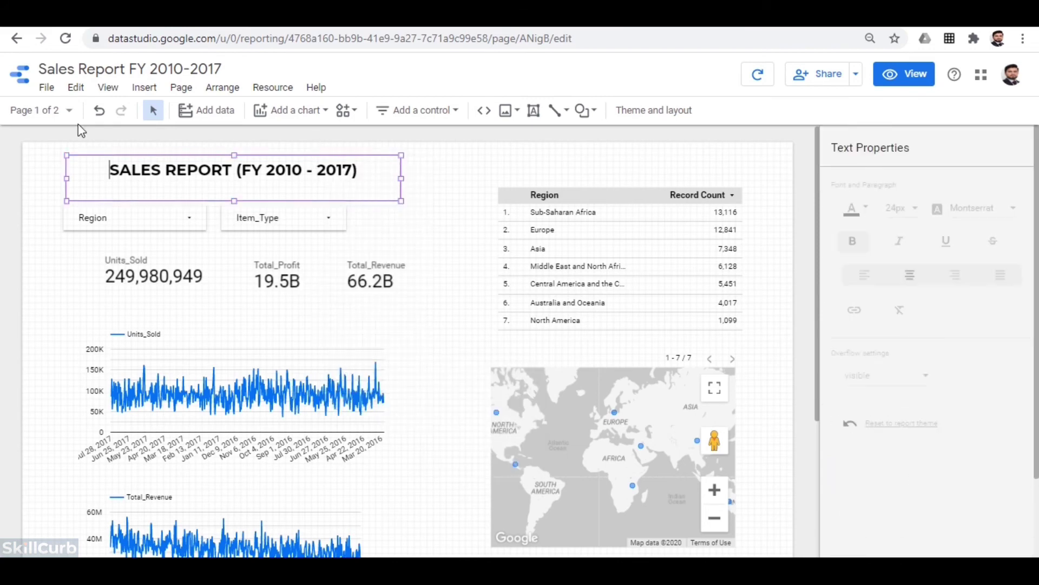
Check Page 2 for the report-level title and filter controls, and return to Page 1.
left_click(64, 112)
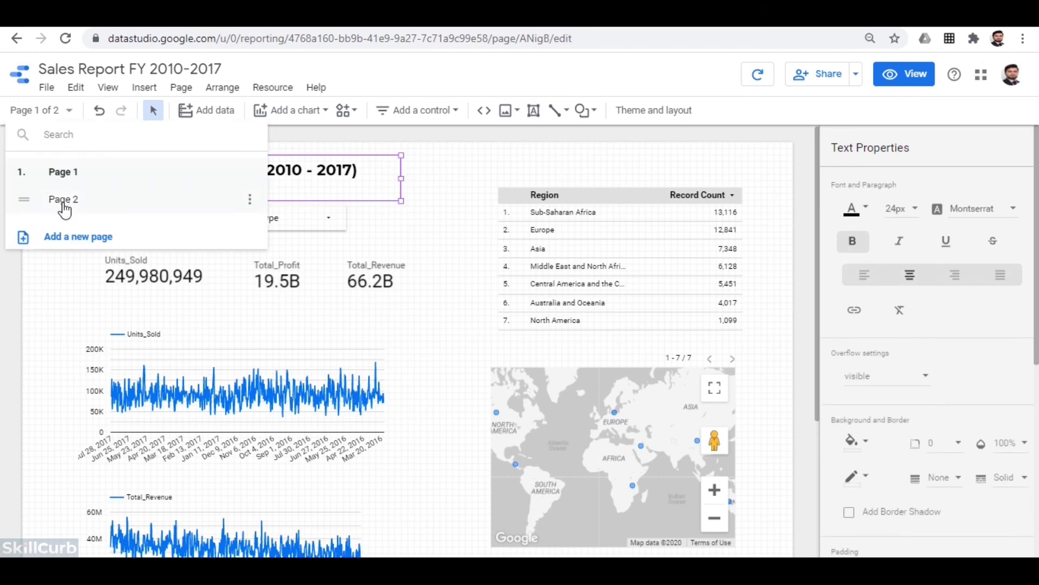
left_click(64, 210)
left_click(341, 325)
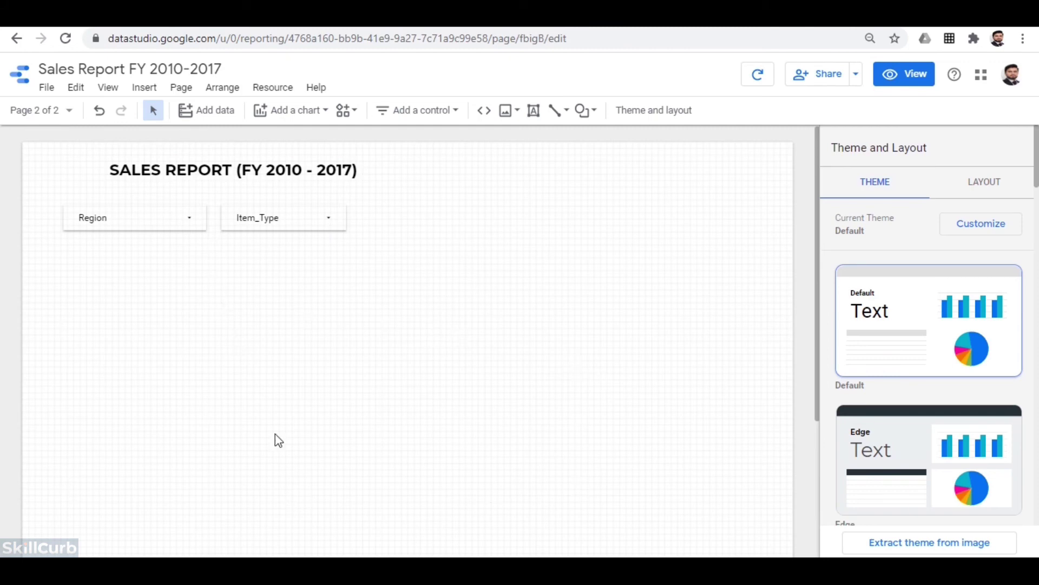
left_click(57, 115)
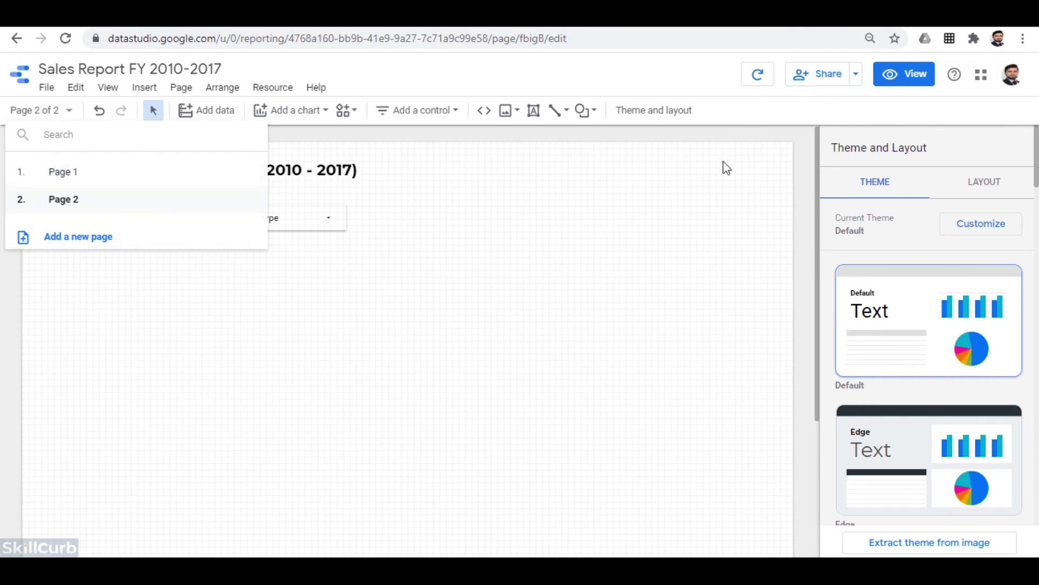
left_click(99, 172)
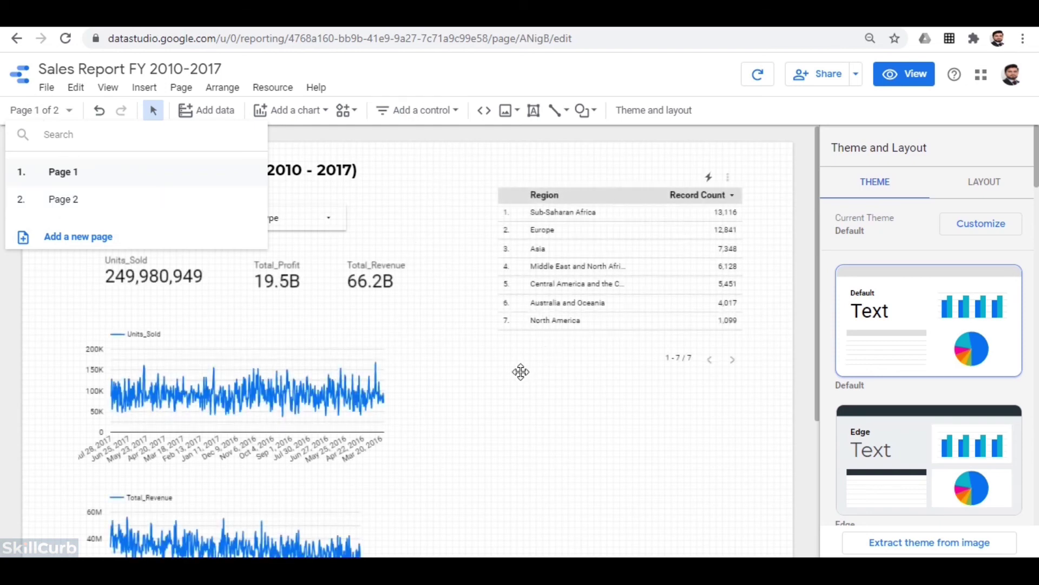
left_click(424, 221)
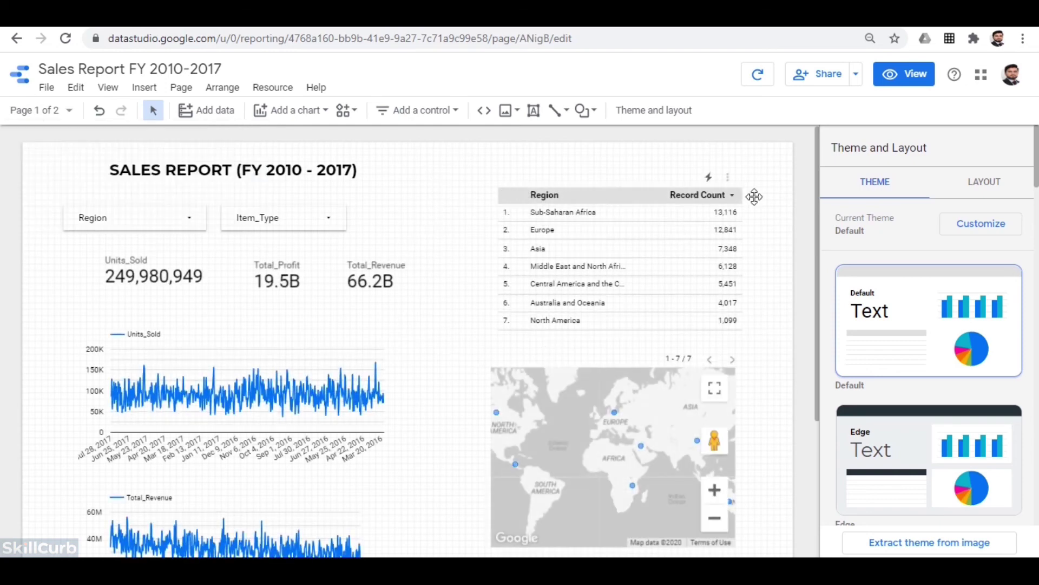
Preview the report in view mode and filter Region to Europe only.
left_click(898, 85)
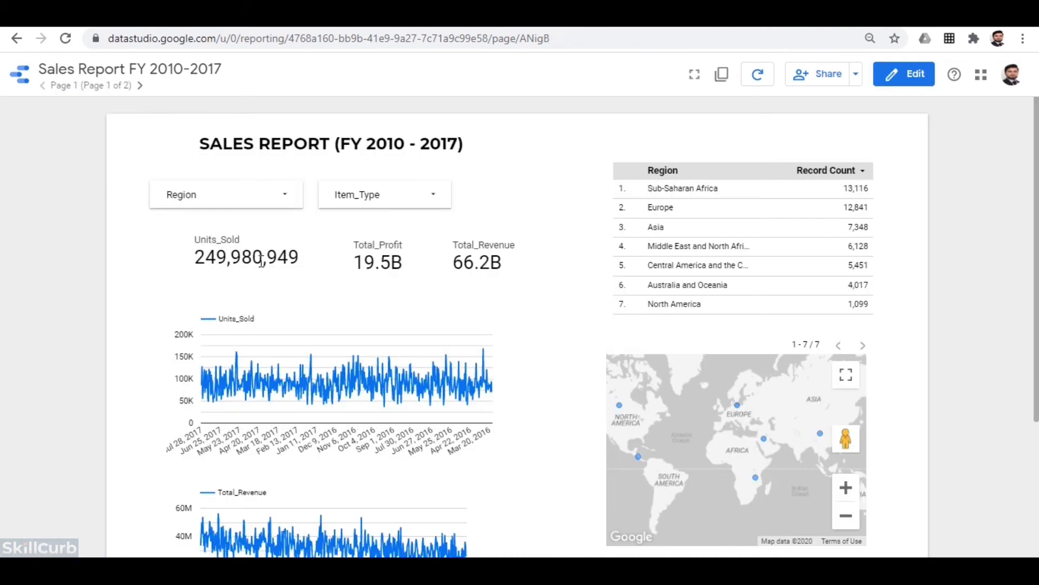
left_click(259, 200)
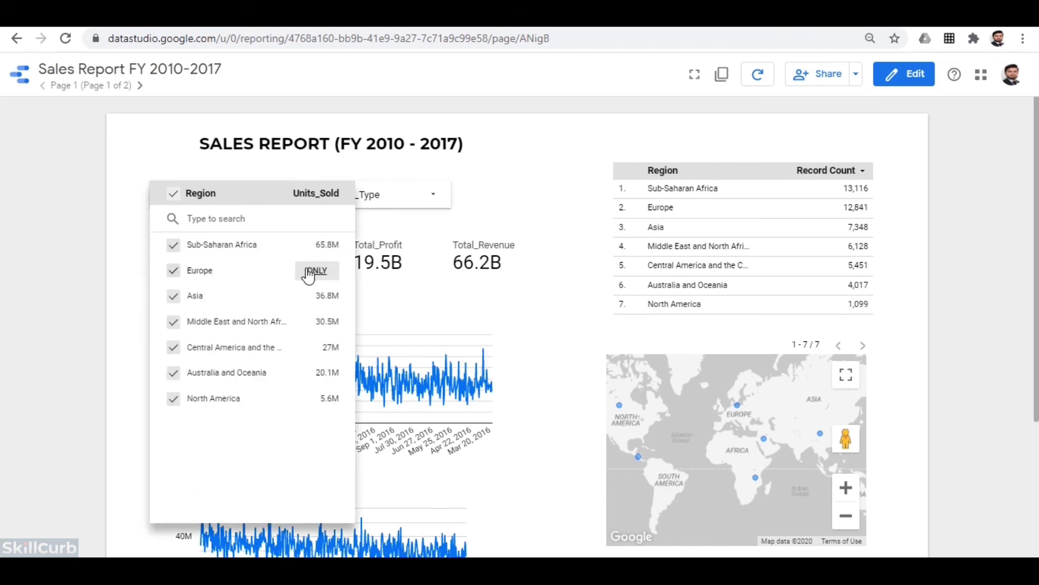
left_click(317, 271)
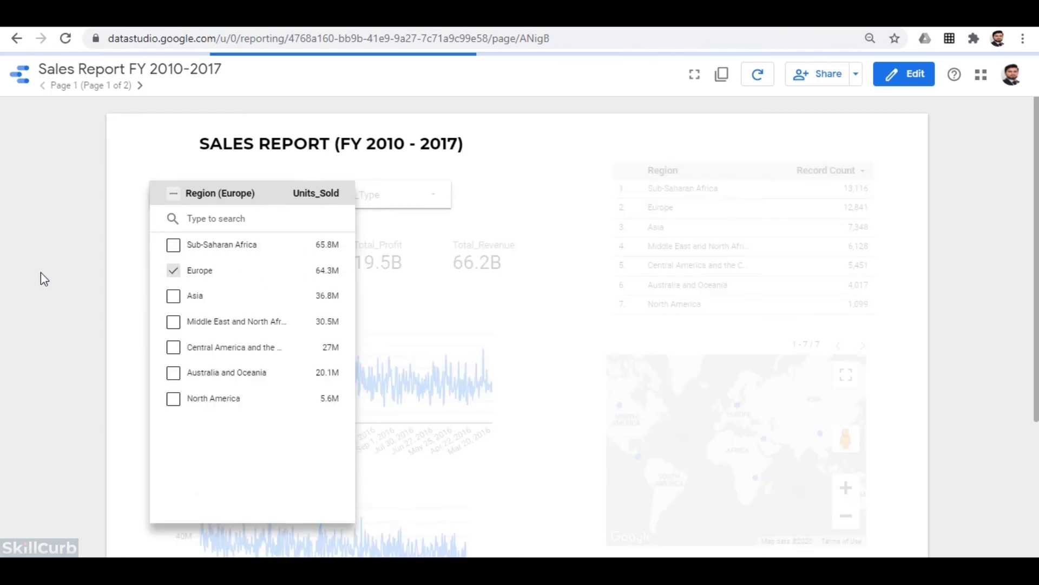
left_click(40, 272)
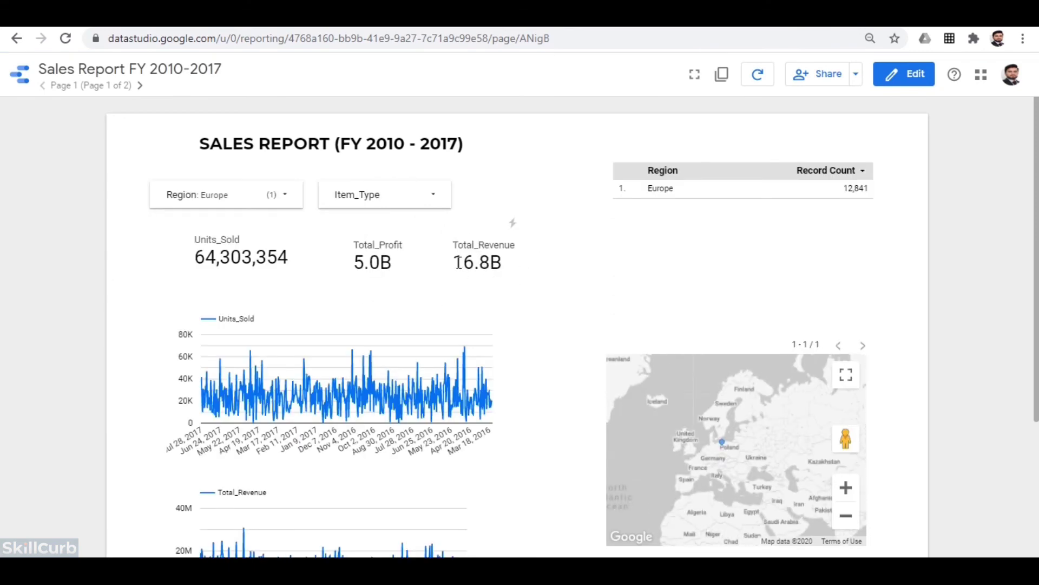
Filter the previewed report's Item_Type to Fruits only.
left_click(389, 196)
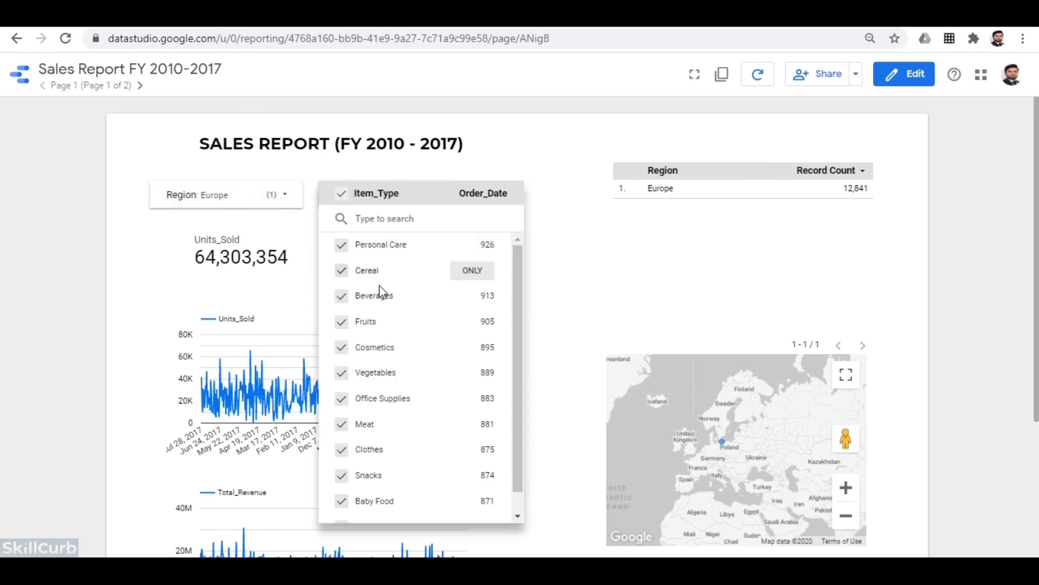
left_click(108, 245)
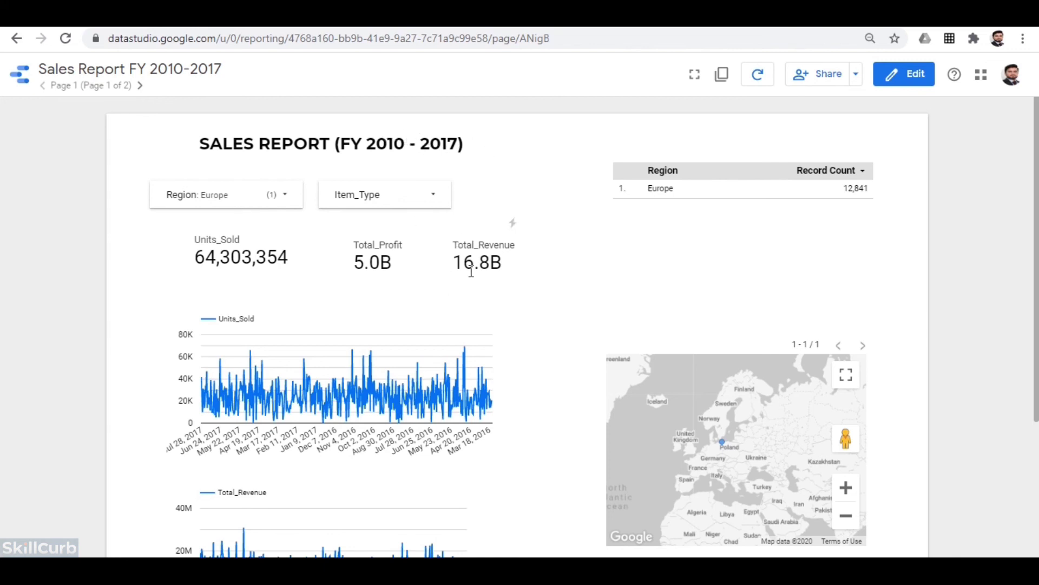
left_click(397, 196)
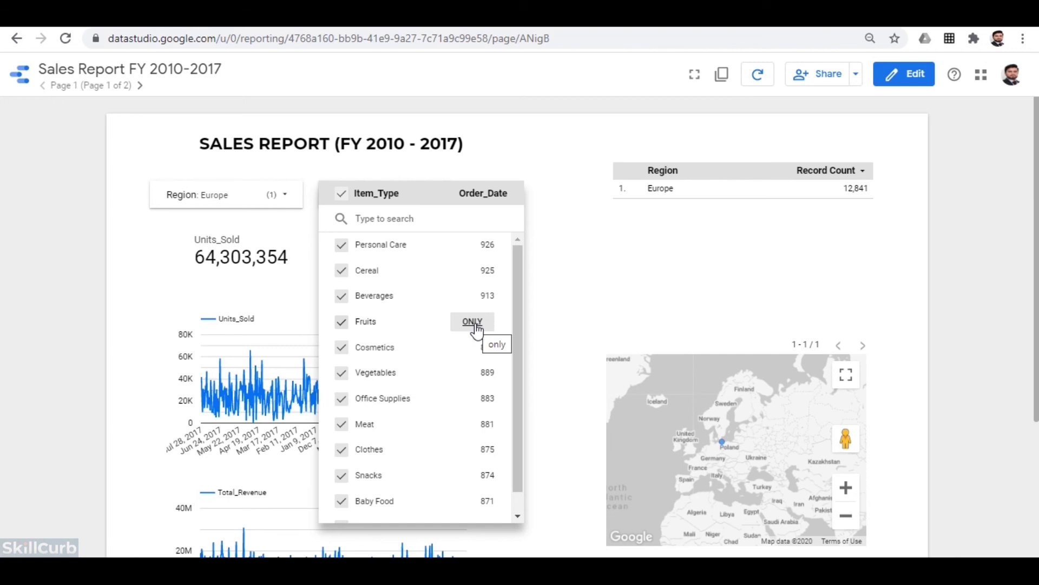
left_click(473, 322)
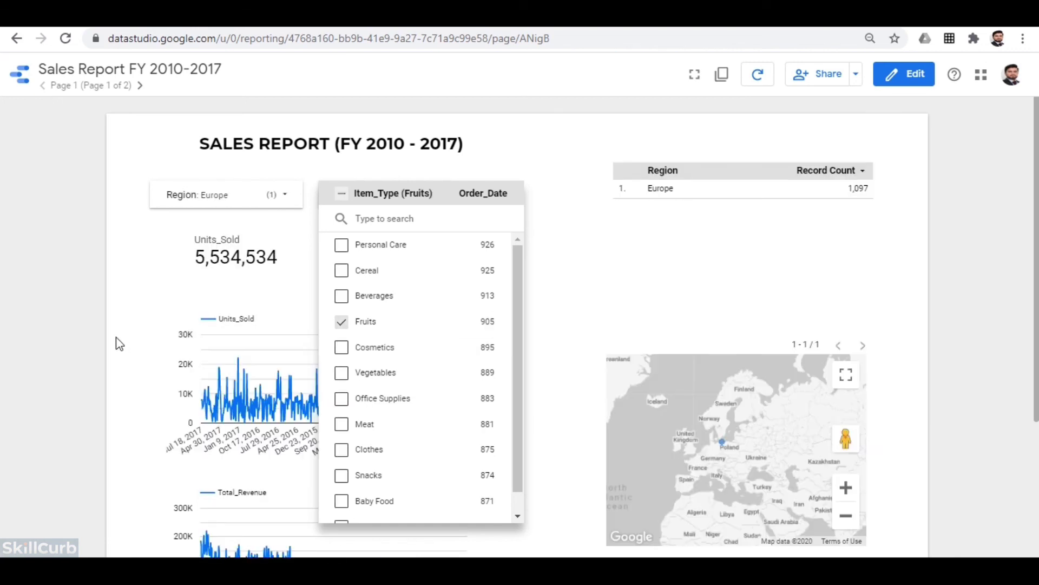
left_click(120, 344)
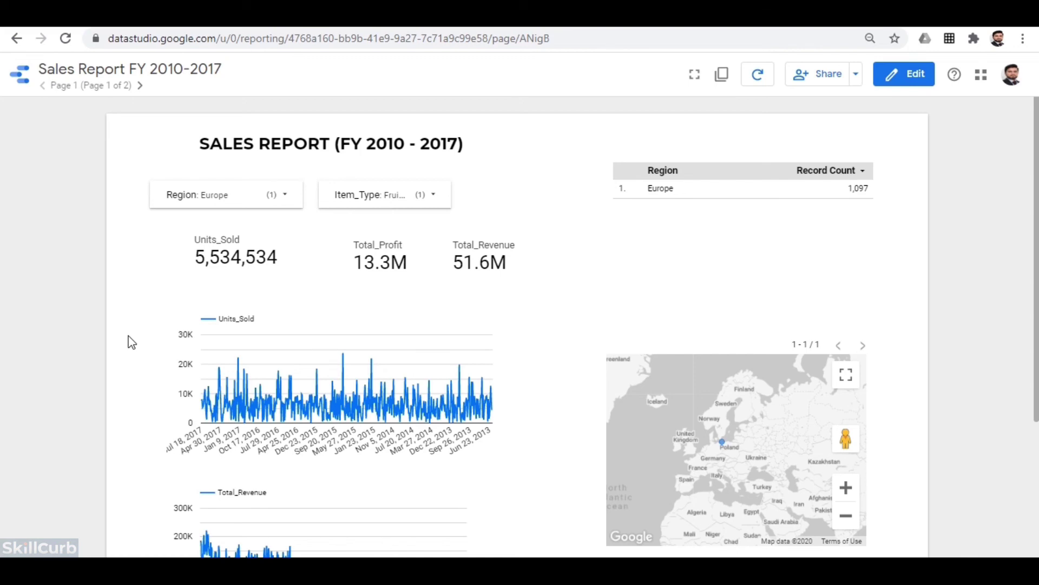
Switch the previewed report's Region filter to Asia only.
left_click(203, 195)
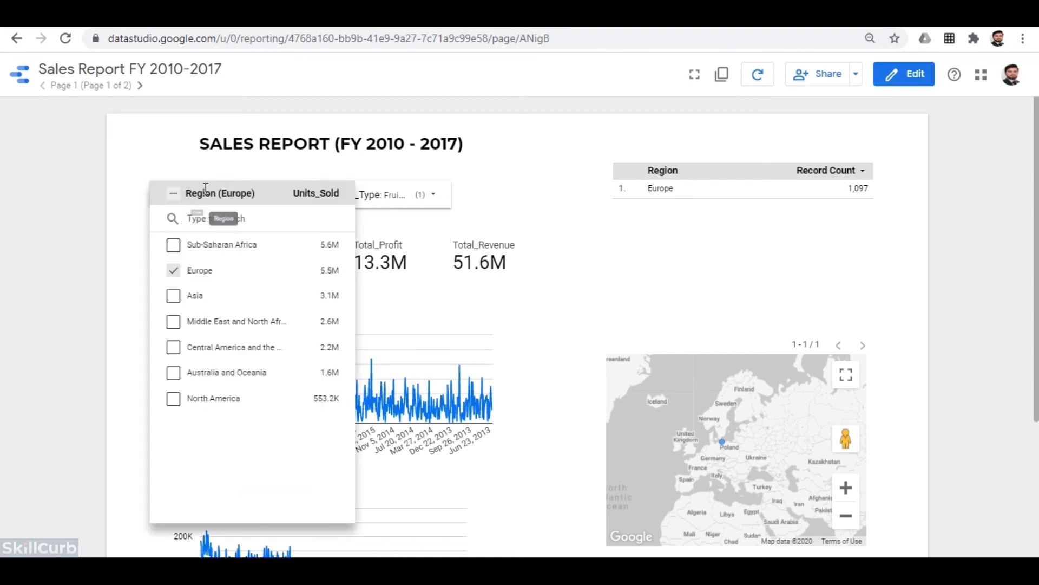
left_click(314, 296)
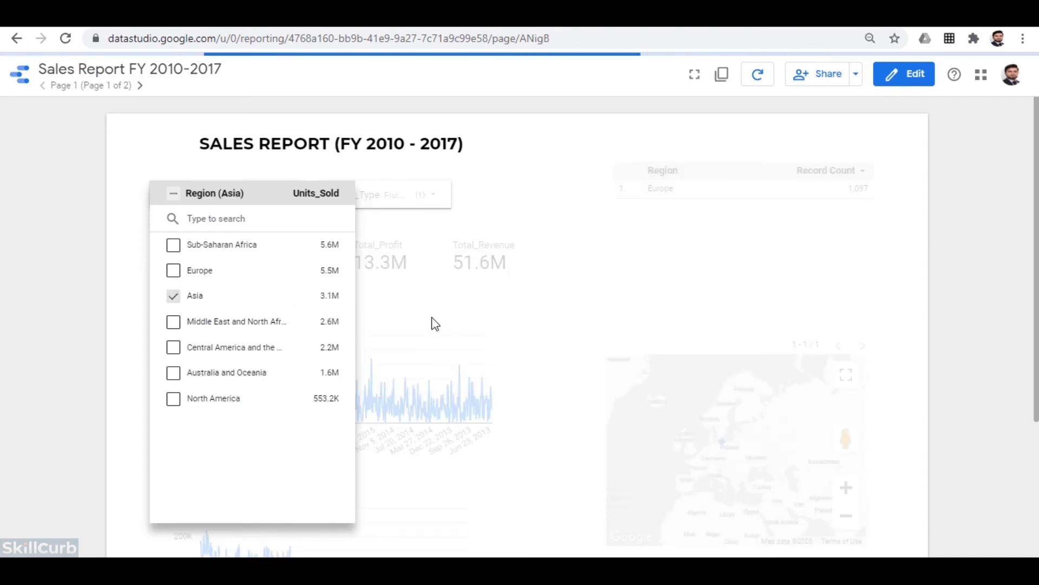
left_click(433, 323)
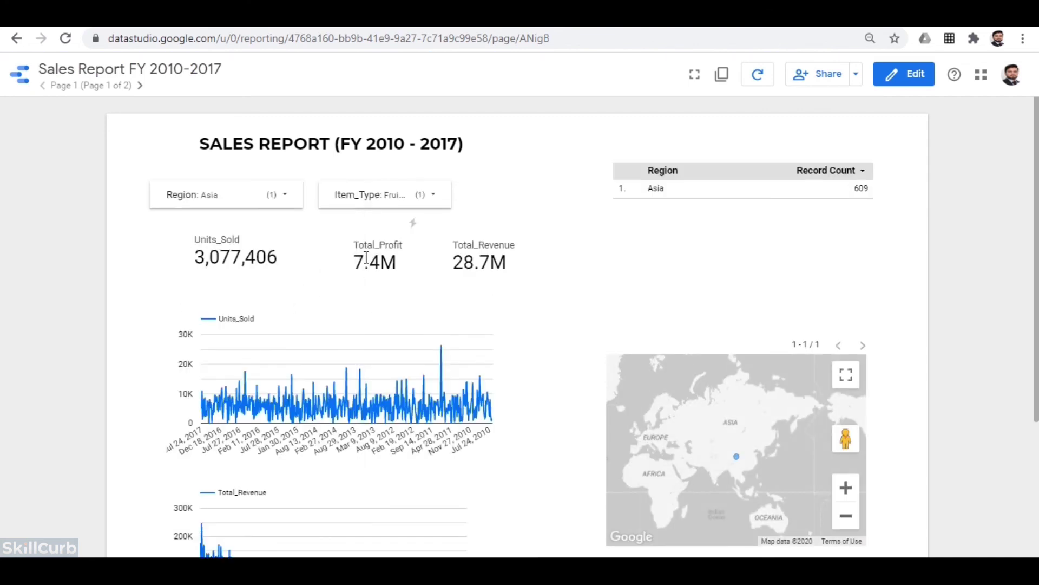
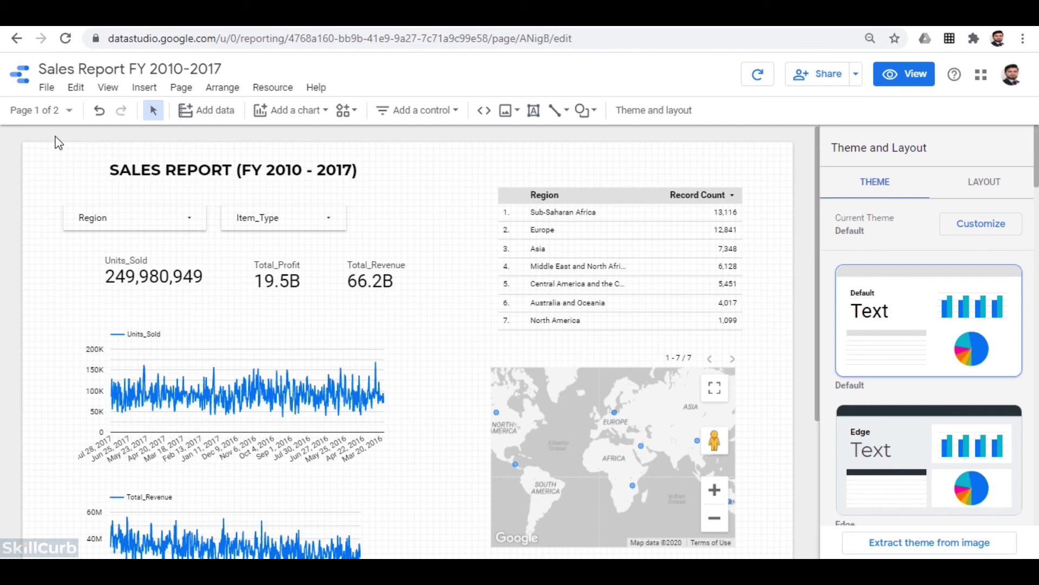
Insert a plain table chart on Page 2 below the Region and Item_Type controls.
left_click(58, 111)
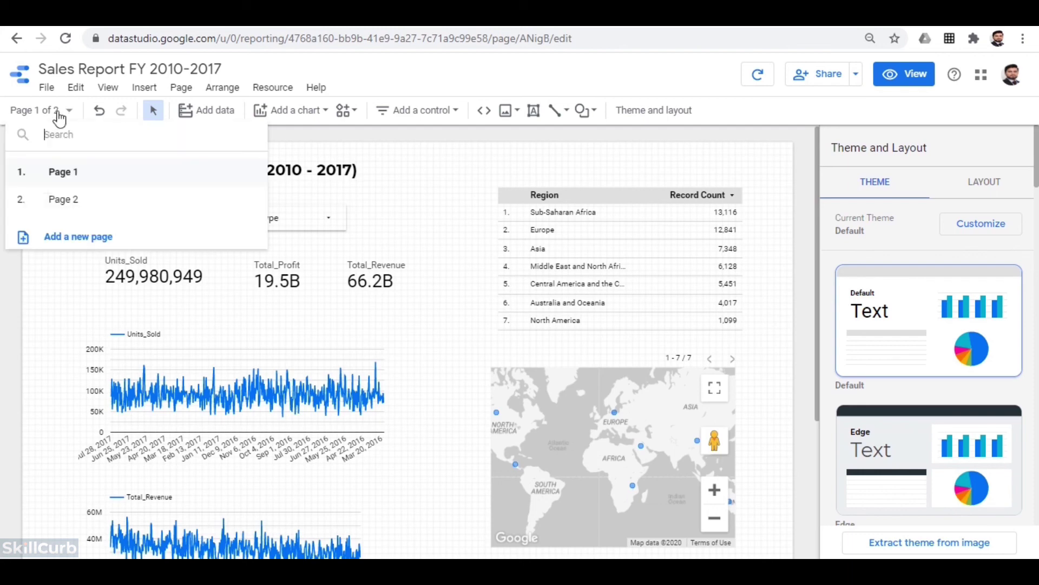
left_click(70, 203)
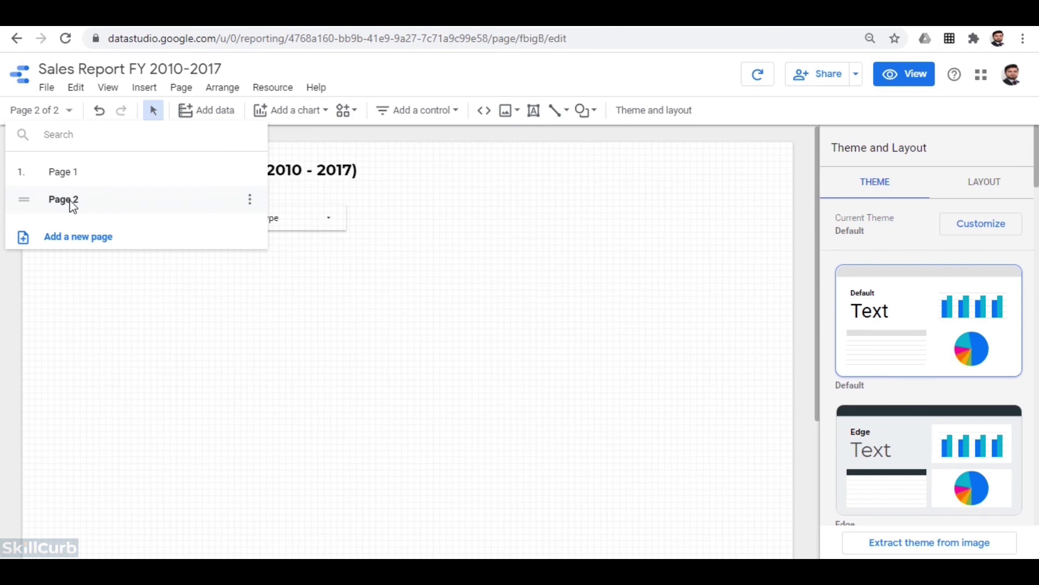
left_click(321, 112)
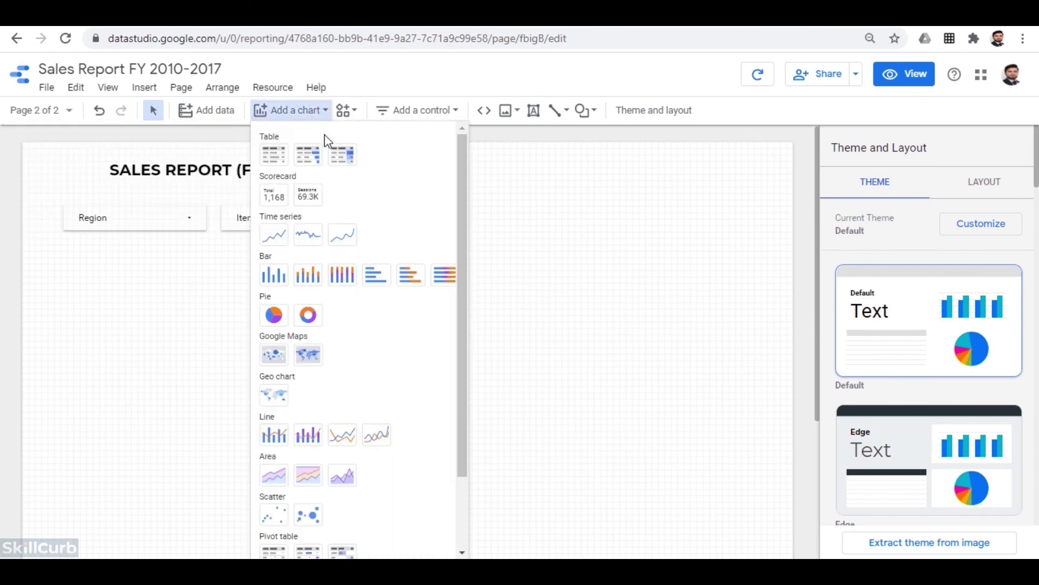
left_click(275, 156)
left_click(237, 306)
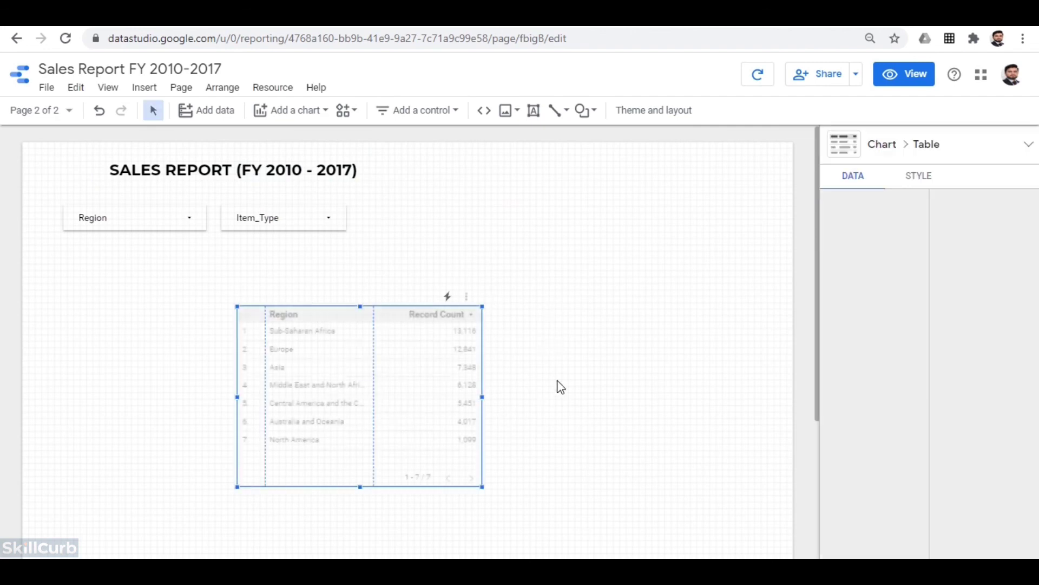
Replace the new table's dimension with Item_Type and its metric with Total_Profit.
scroll(557, 385, "down", 2)
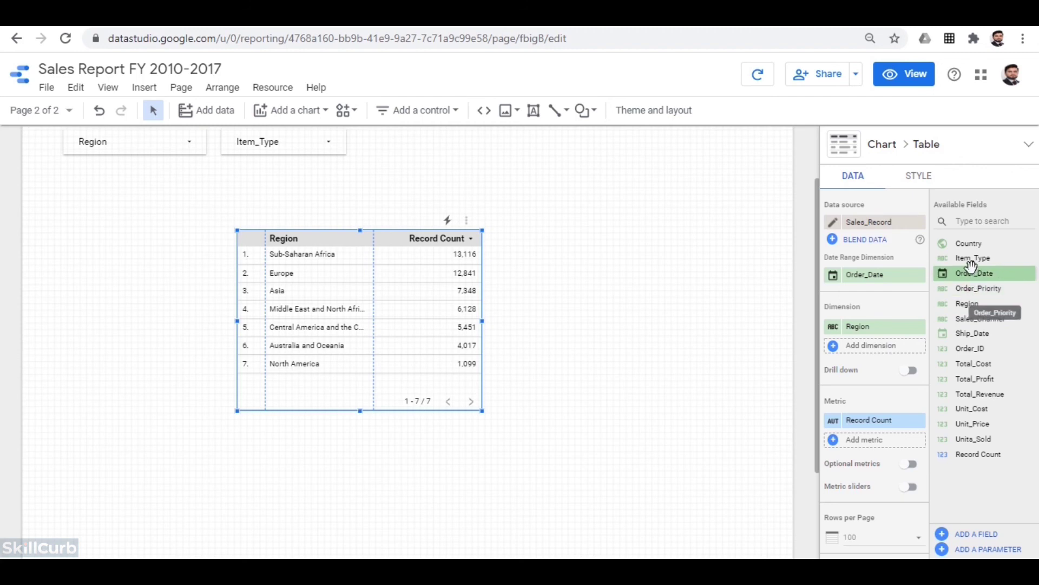
left_click_drag(970, 259, 889, 325)
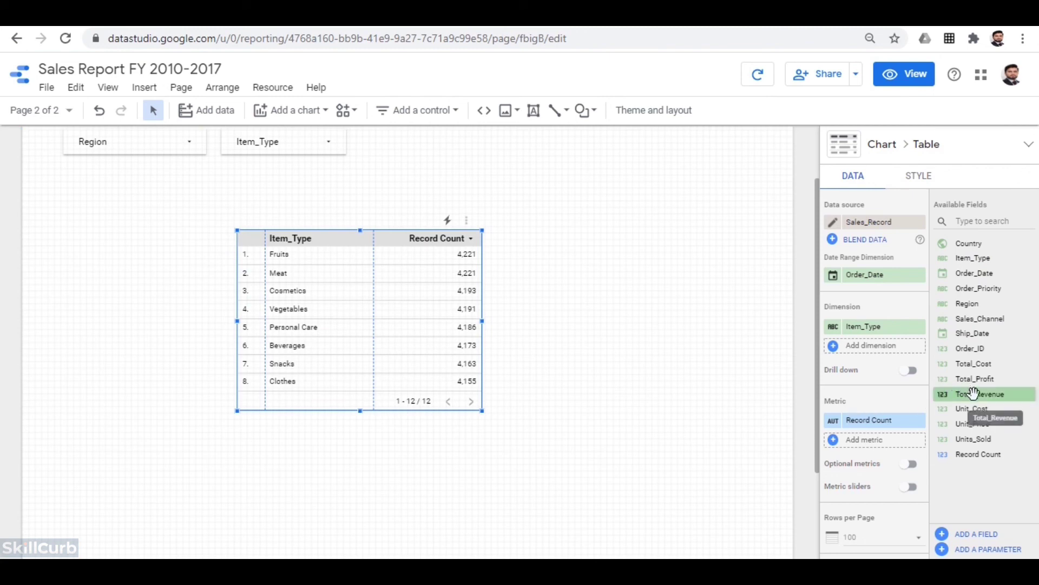
left_click_drag(987, 378, 893, 418)
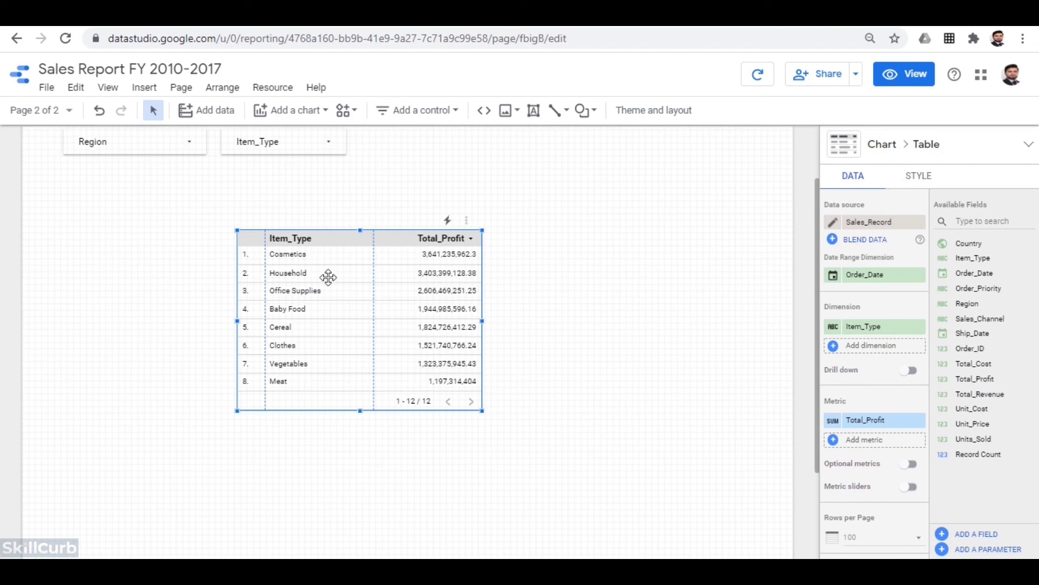
Set the table's Total_Profit metric to Min aggregation and name it MIN_TotalProfit.
left_click(834, 421)
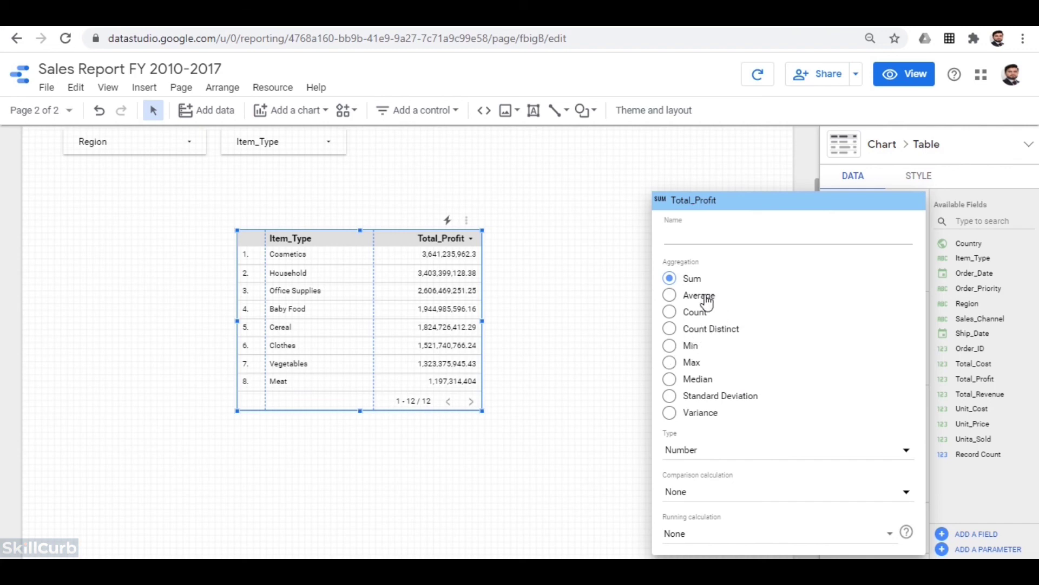
left_click(670, 347)
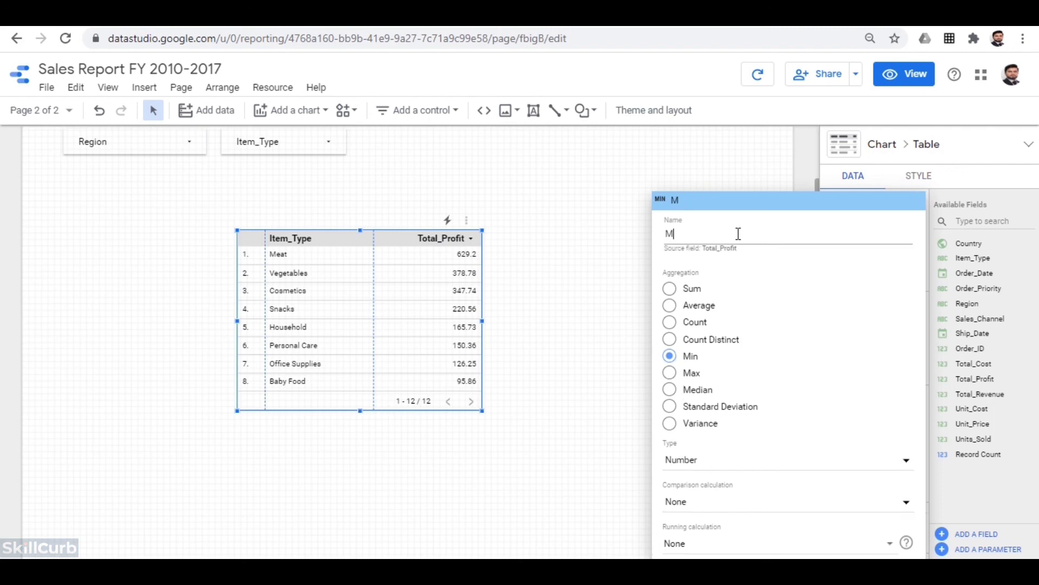
type("MIN_TotalProf")
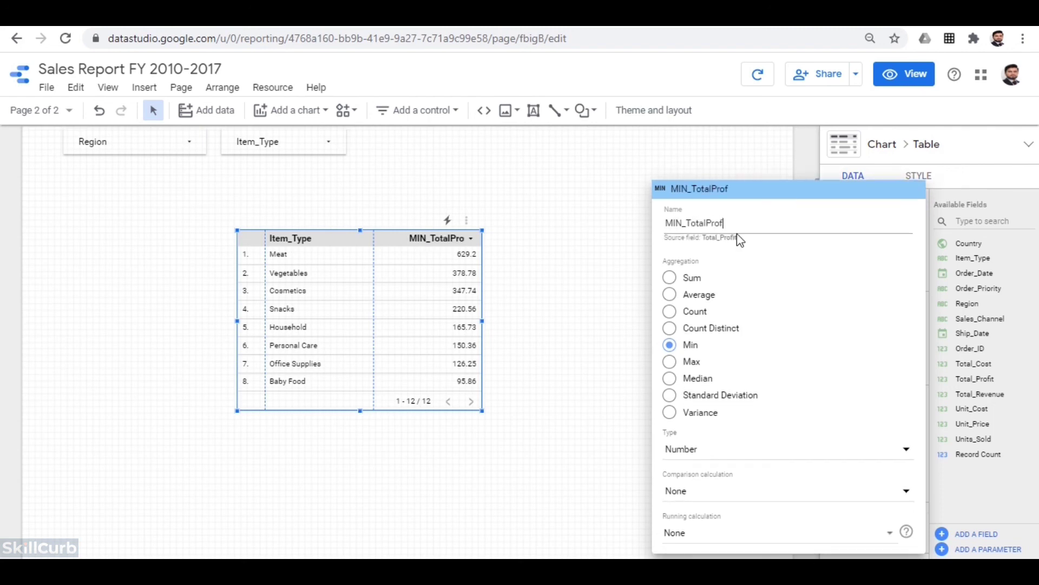
type("it")
key("Return")
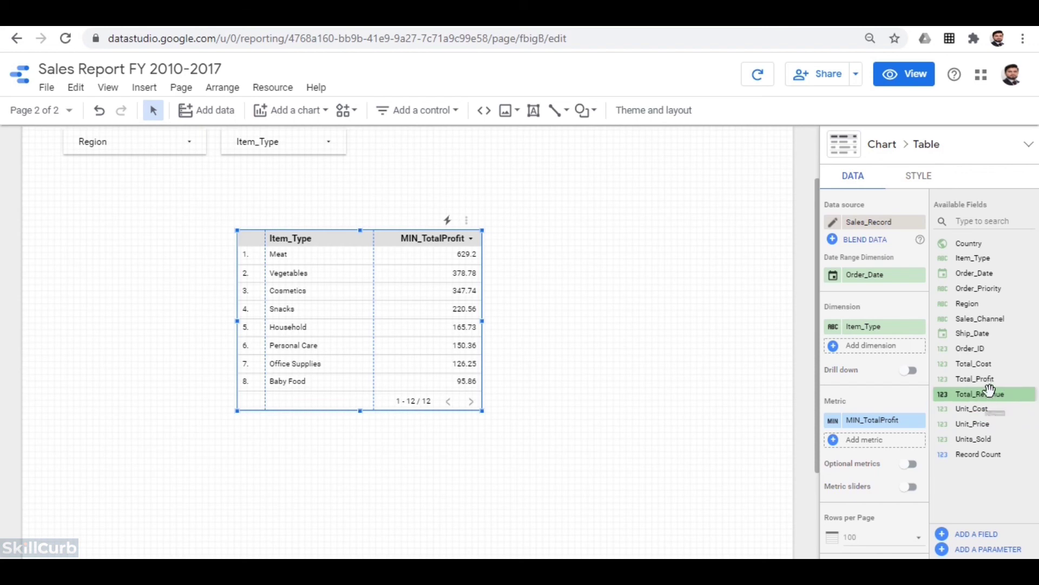
Add Total_Profit as a second table metric with Max aggregation, named MAX_ProfitValue.
left_click_drag(977, 379, 896, 439)
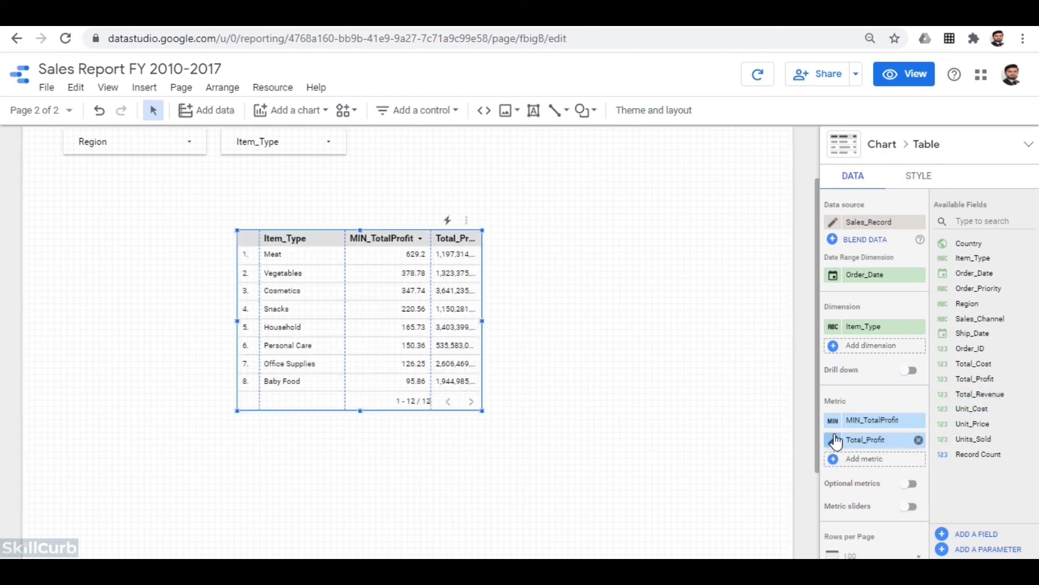
left_click(834, 440)
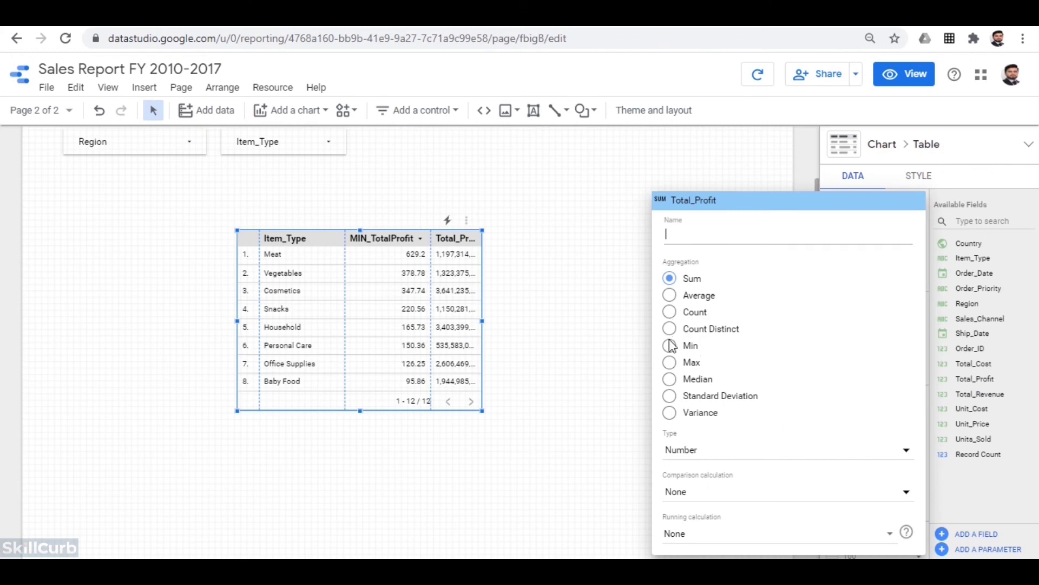
left_click(670, 362)
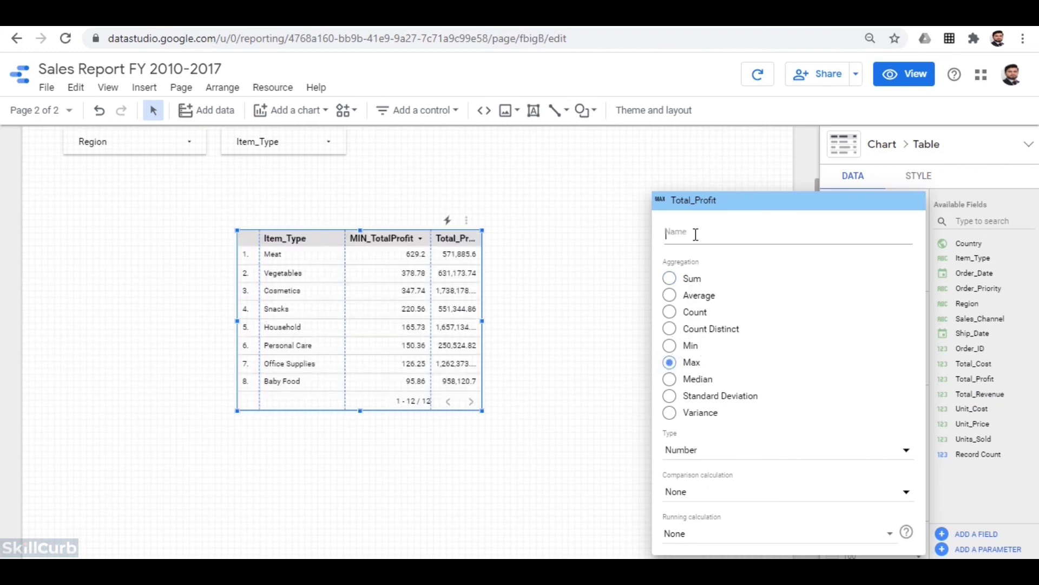
type("MAX_")
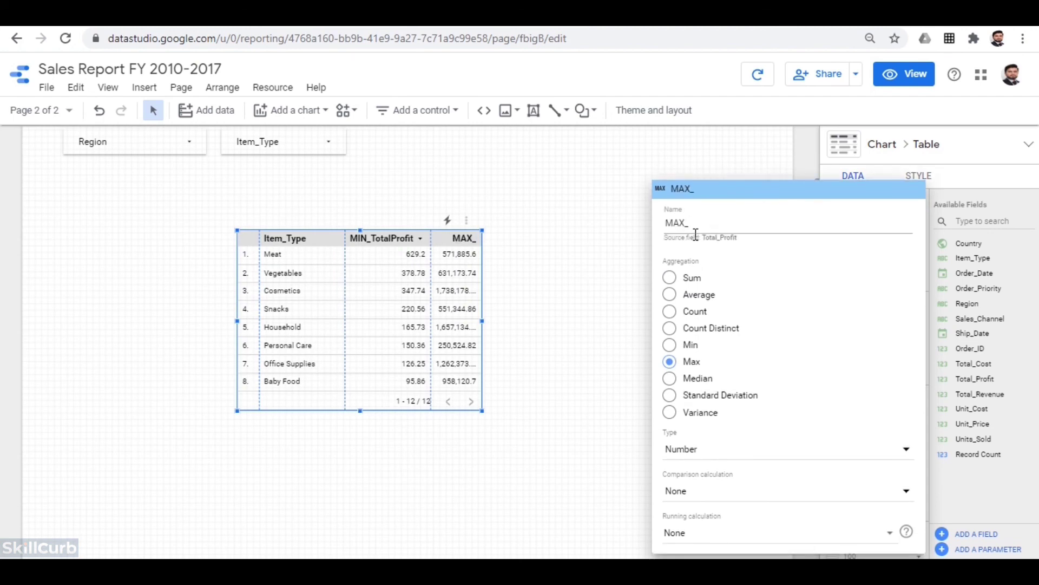
type("ProfitValue")
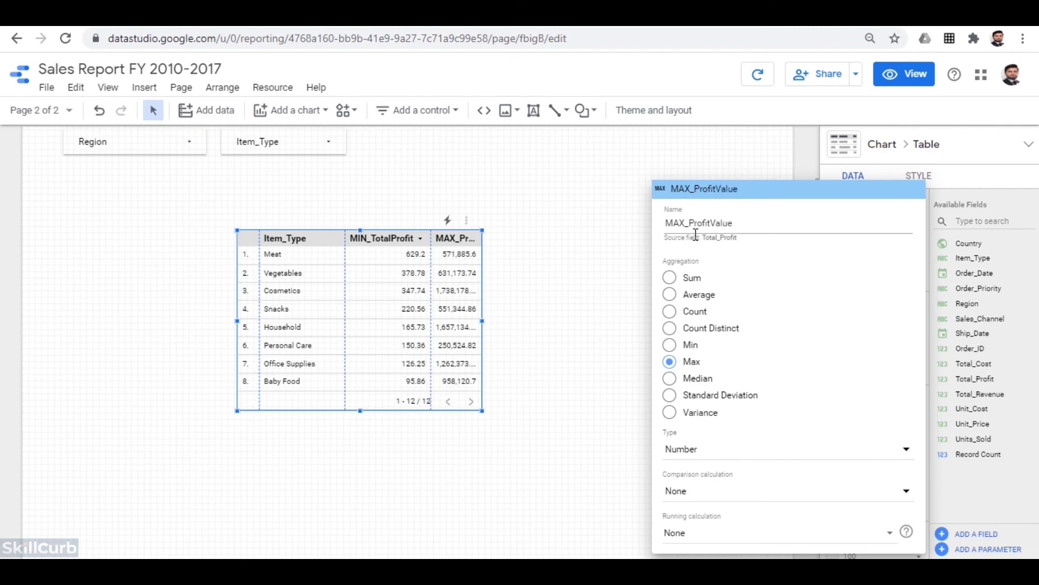
left_click(598, 343)
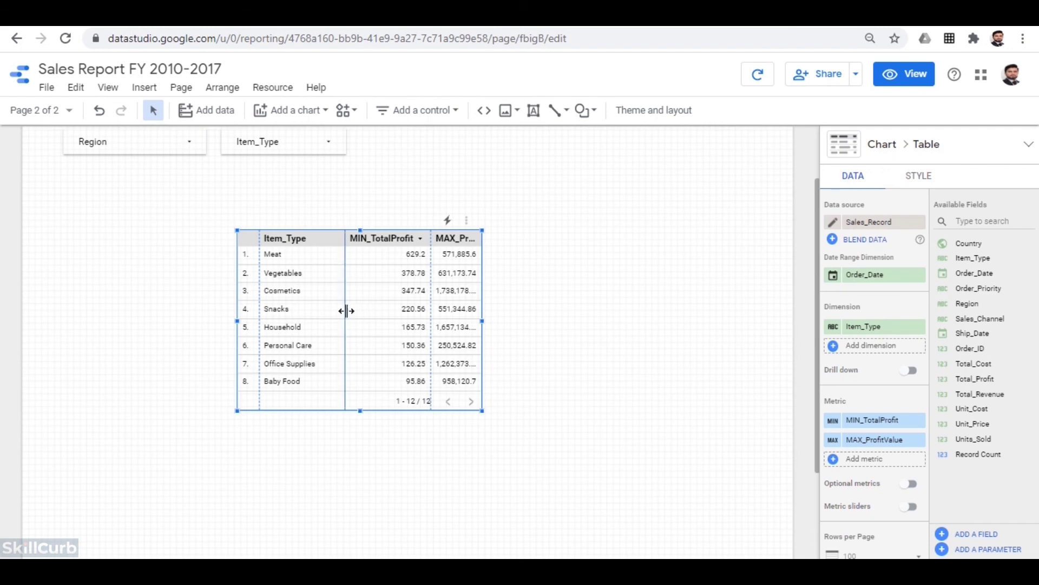
Narrow the profit table's Item_Type and MIN_TotalProfit columns, and move the table toward the page's left side below the filter controls.
left_click_drag(347, 310, 333, 309)
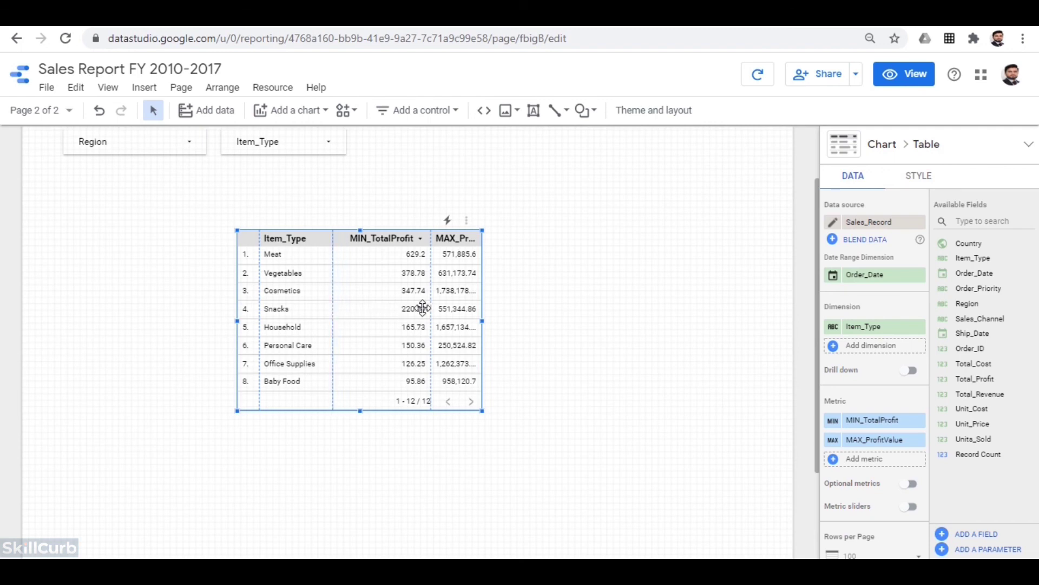
left_click_drag(430, 308, 401, 308)
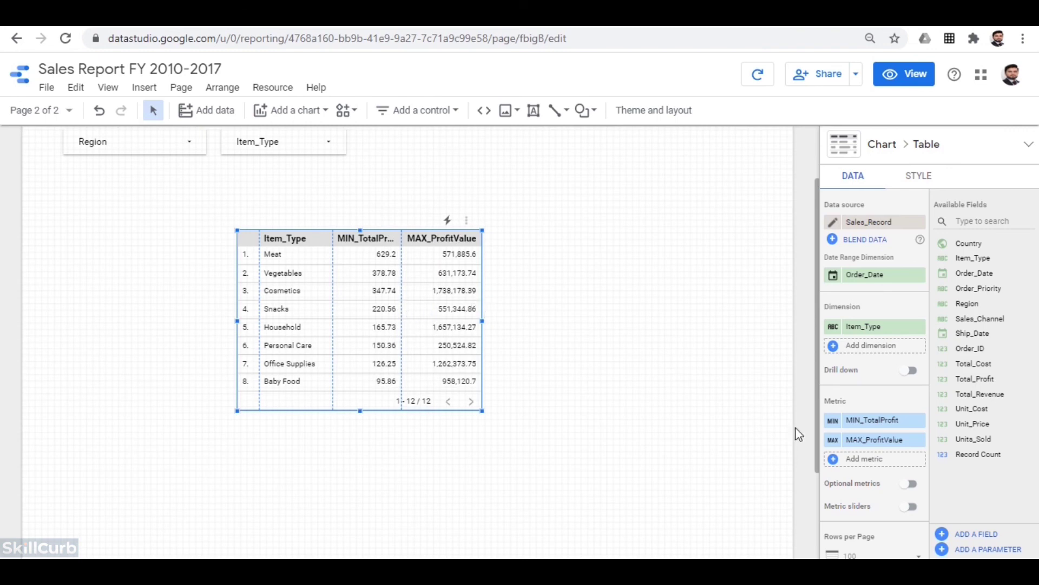
mouse_move(832, 441)
left_click_drag(343, 242, 193, 231)
scroll(184, 216, "up", 2)
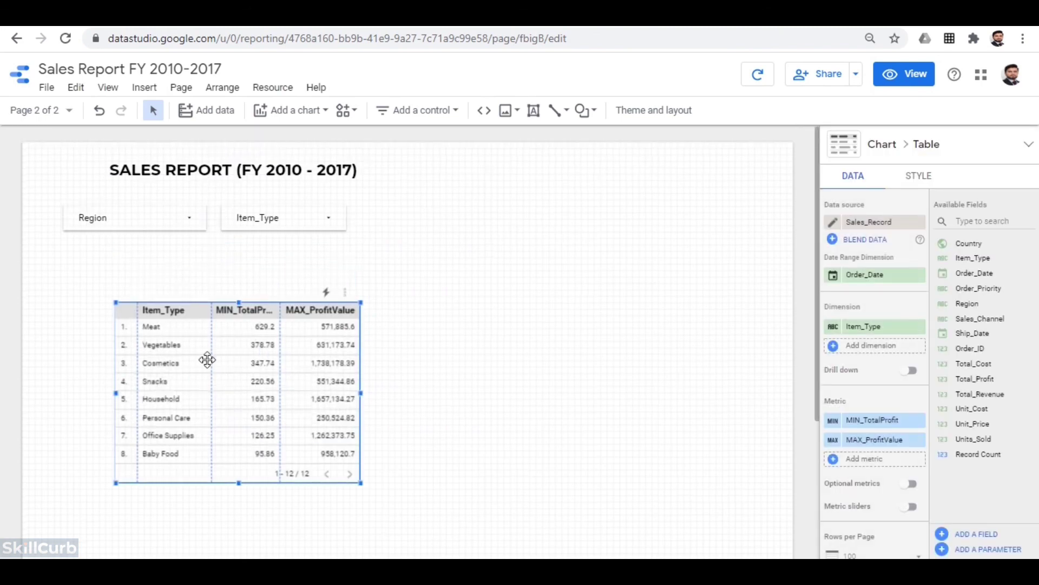
left_click(580, 274)
Insert a donut chart beside the profit table on Page 2 and replace its Record Count metric with Total_Profit.
left_click(324, 117)
left_click(302, 319)
left_click(460, 291)
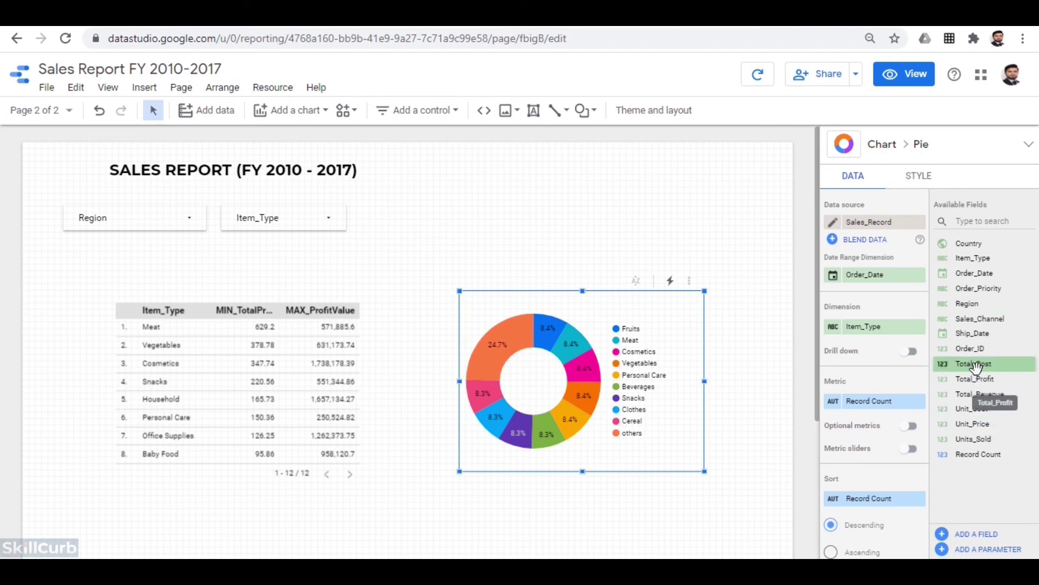
left_click_drag(977, 378, 877, 399)
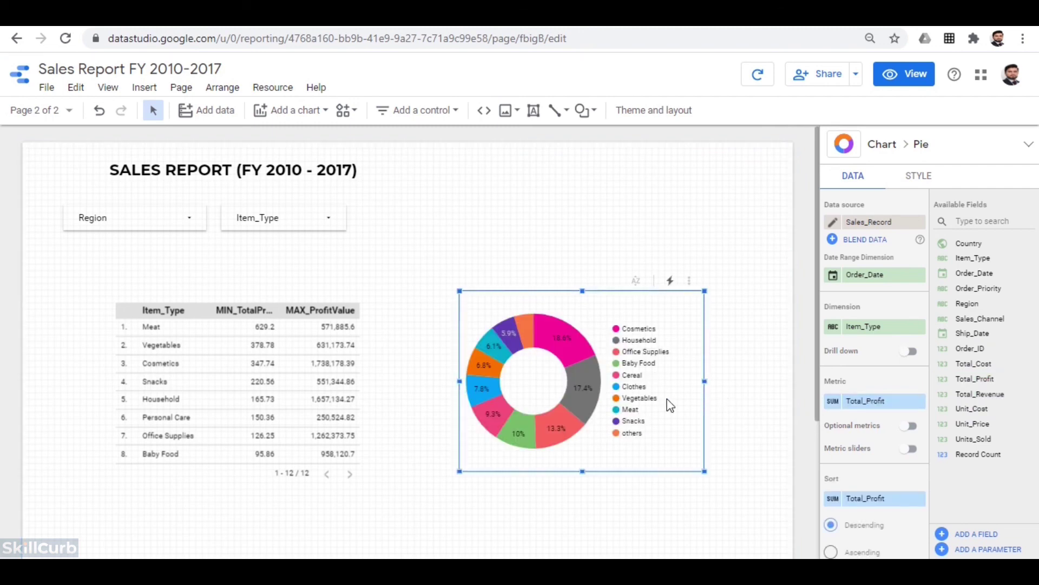
key("Escape")
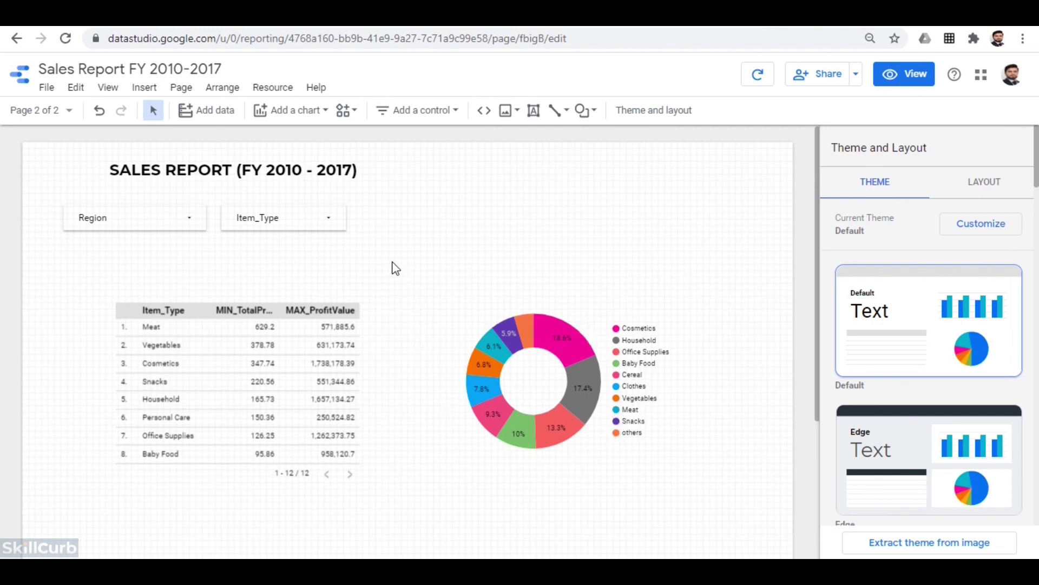
Add a date range control to Page 2, beside the Item_Type filter control.
left_click(302, 111)
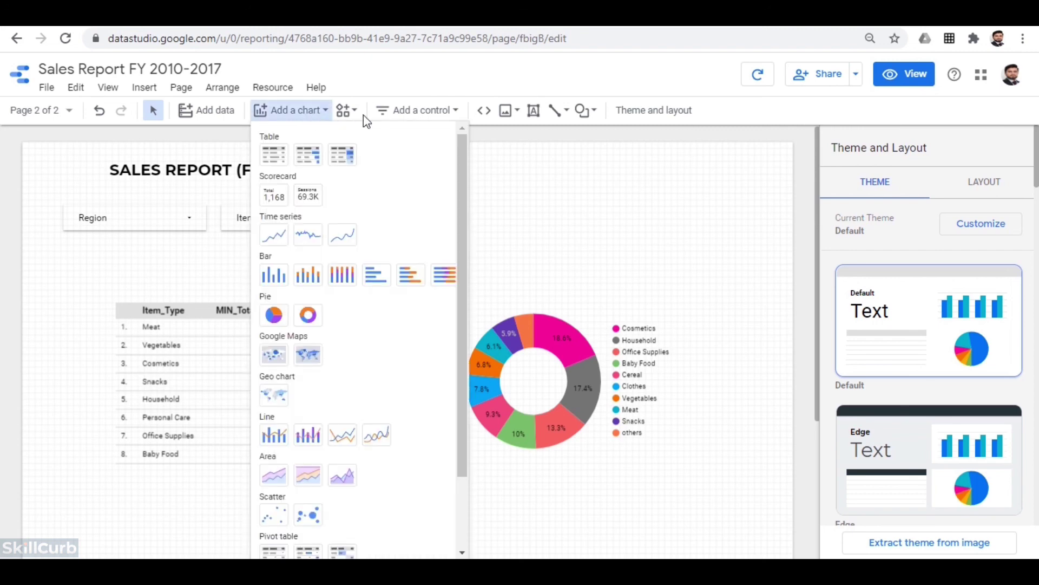
left_click(395, 114)
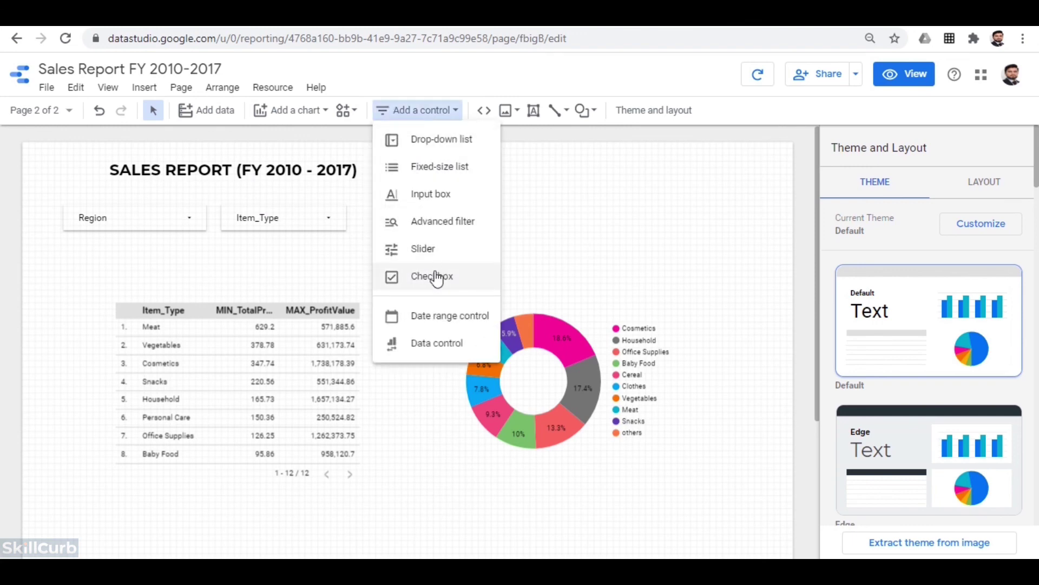
left_click(437, 321)
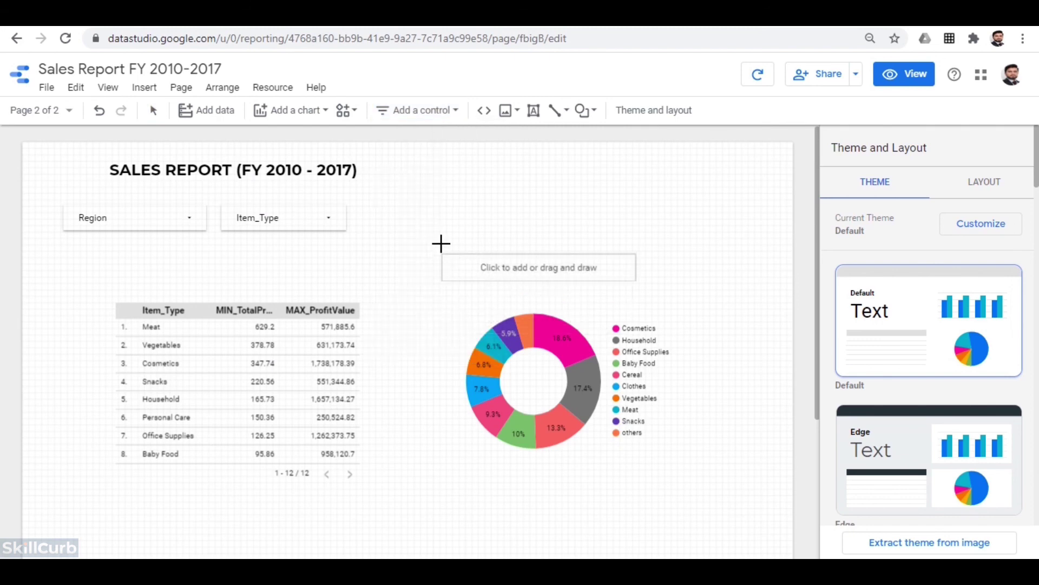
left_click(378, 205)
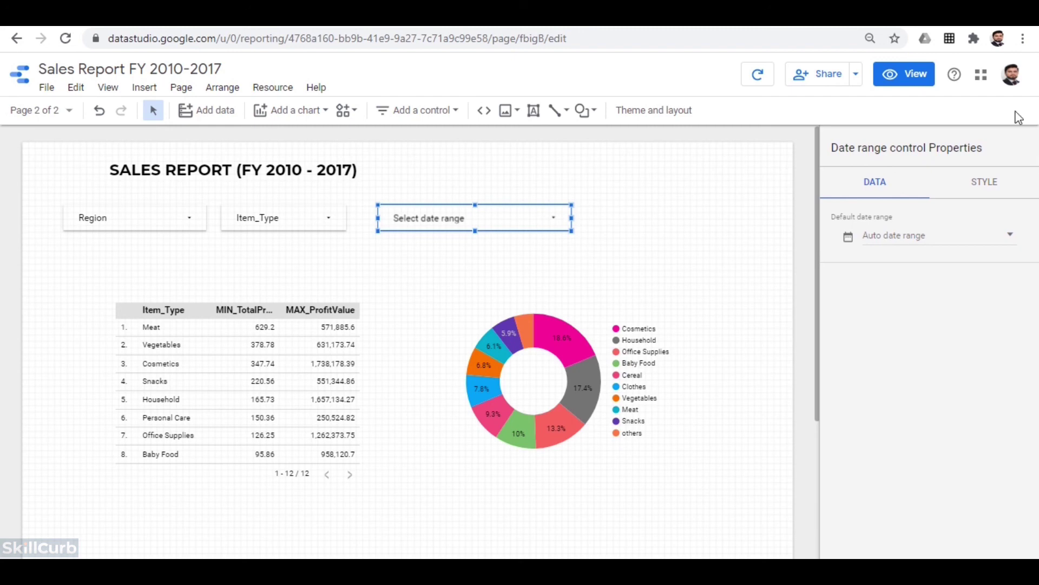
Preview the report in view mode, checking Page 1 and returning to Page 2.
left_click(923, 77)
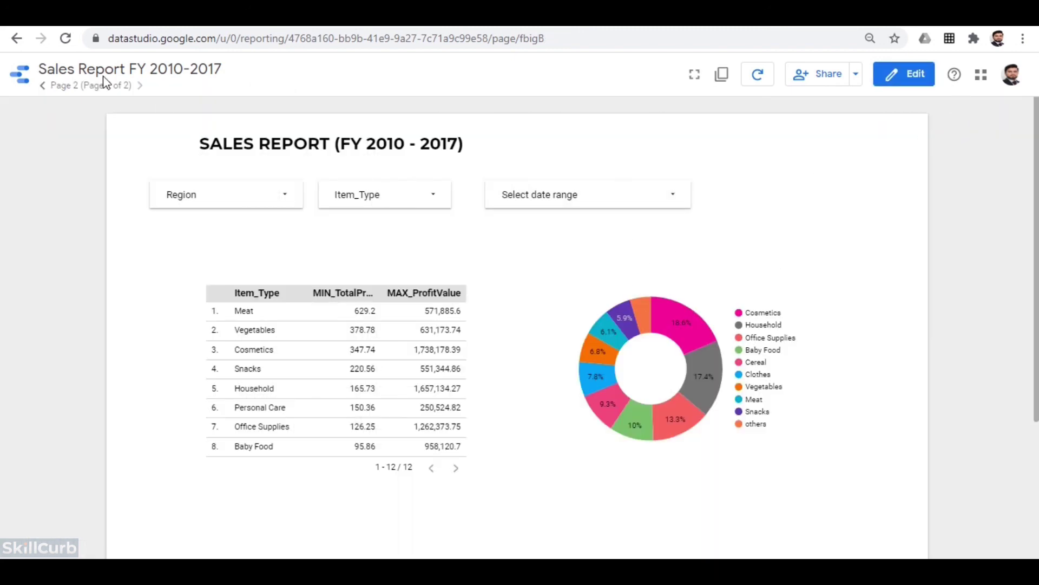
left_click(41, 85)
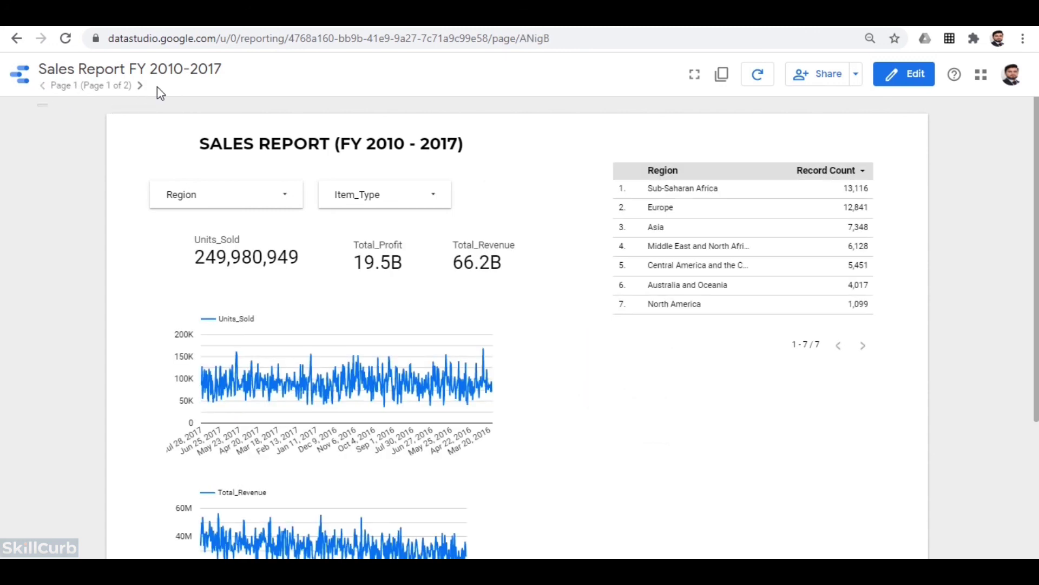
left_click(141, 86)
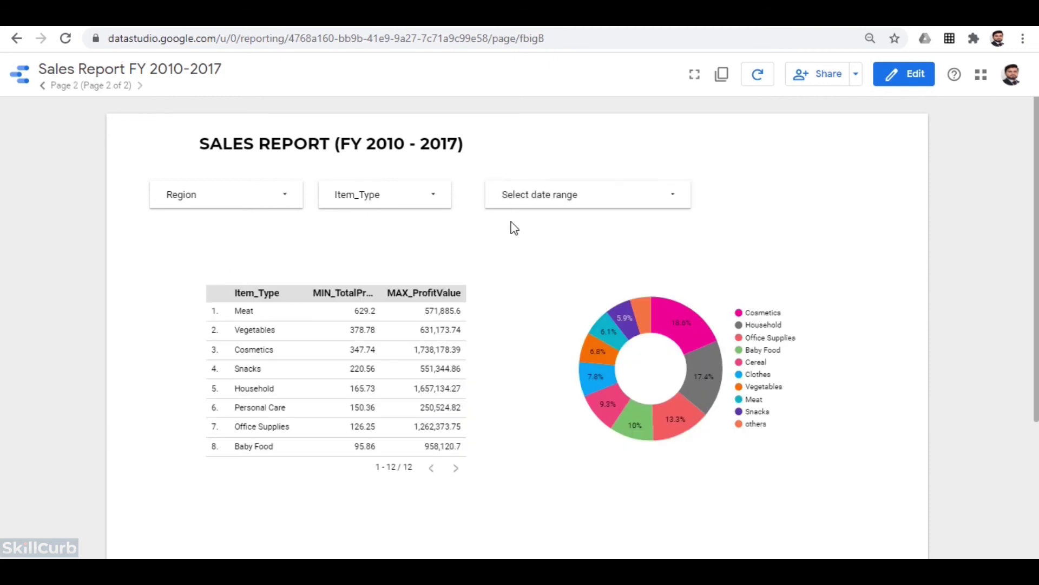
Filter the report's Region control to only Central America and the Caribbean.
left_click(280, 201)
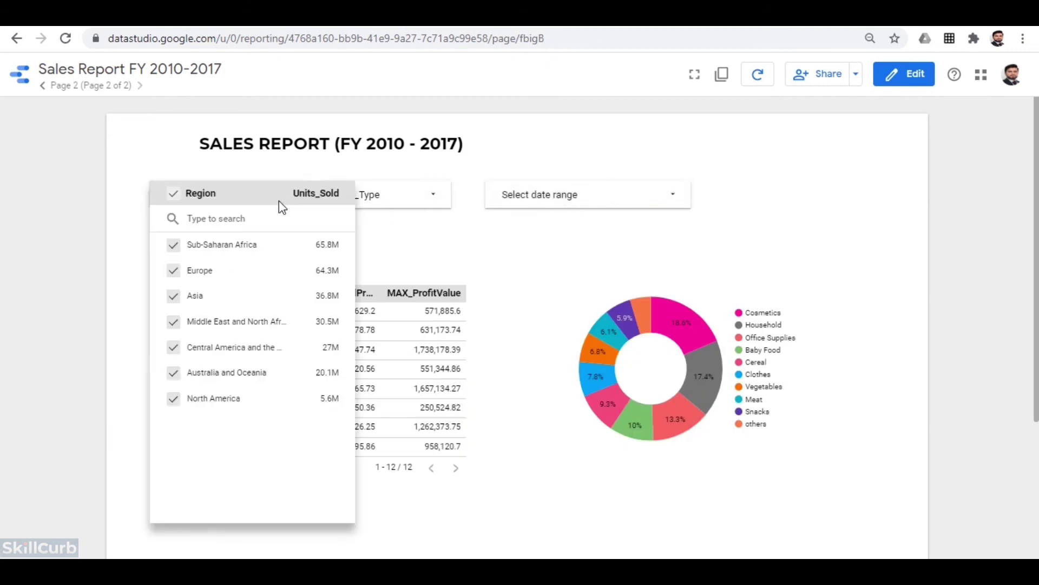
left_click(319, 349)
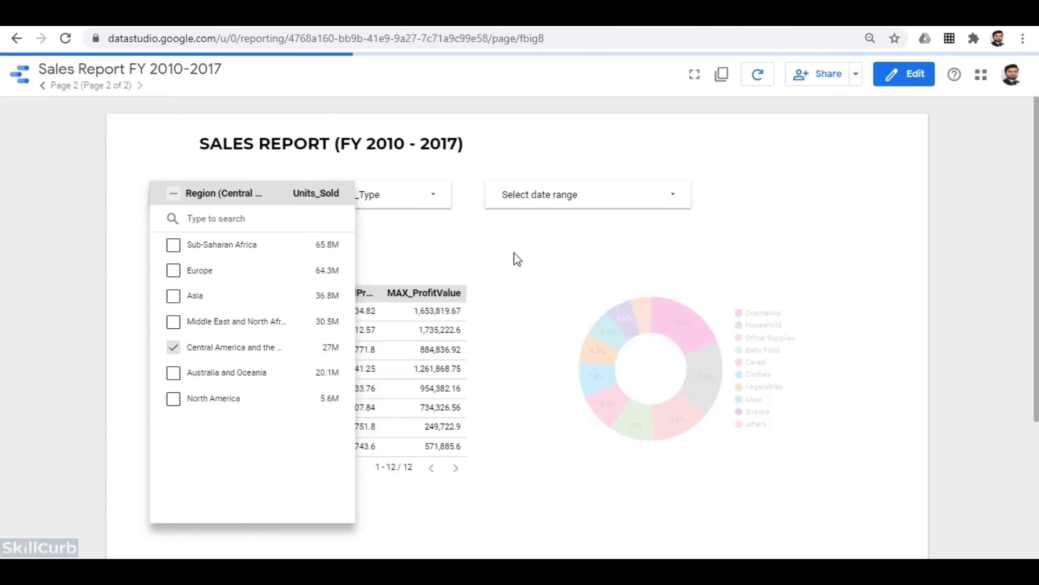
left_click(911, 248)
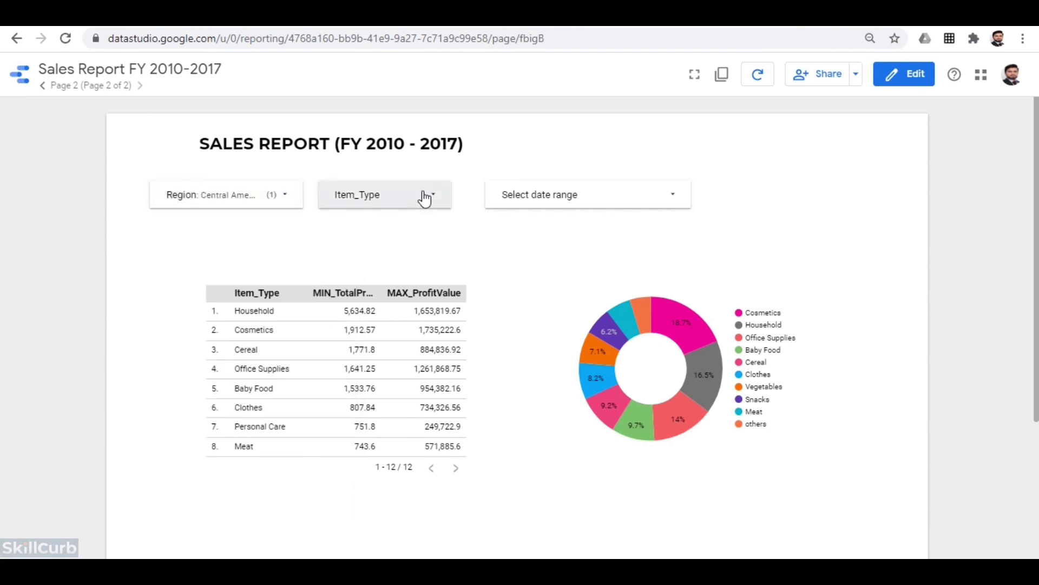
Set the date range control's start date to January 1, 2011.
left_click(514, 201)
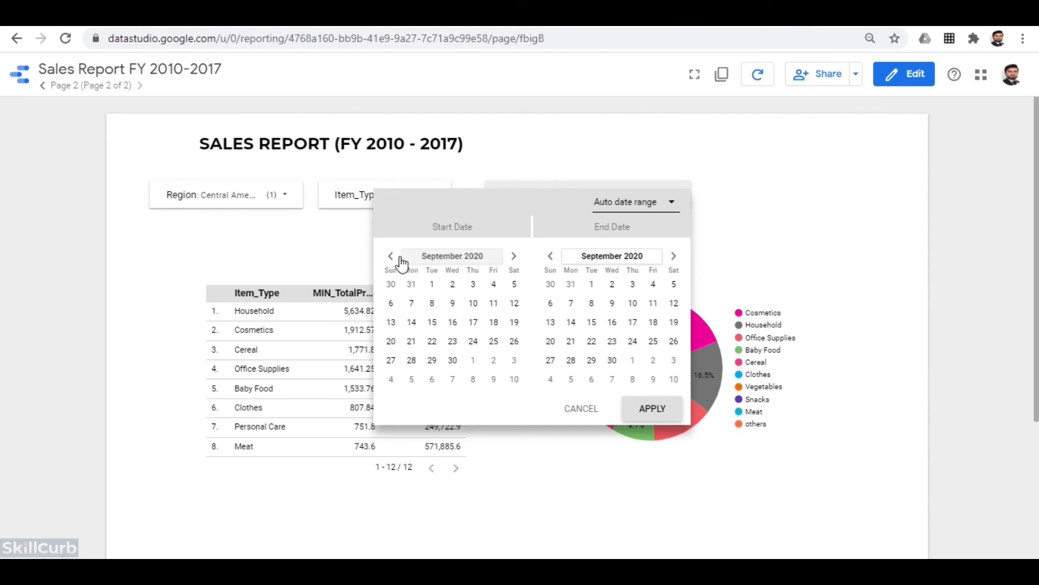
left_click(433, 259)
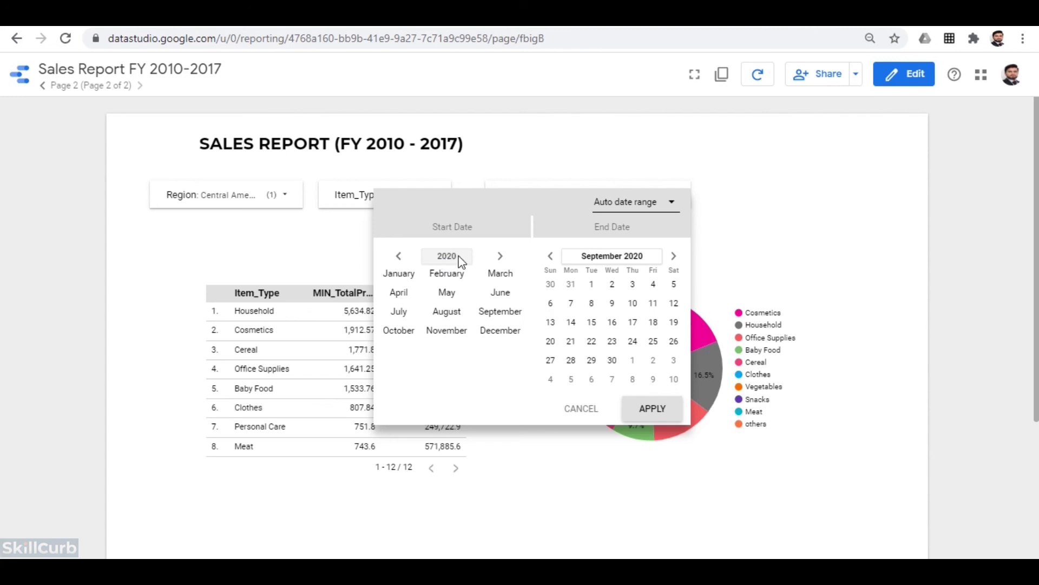
left_click(454, 259)
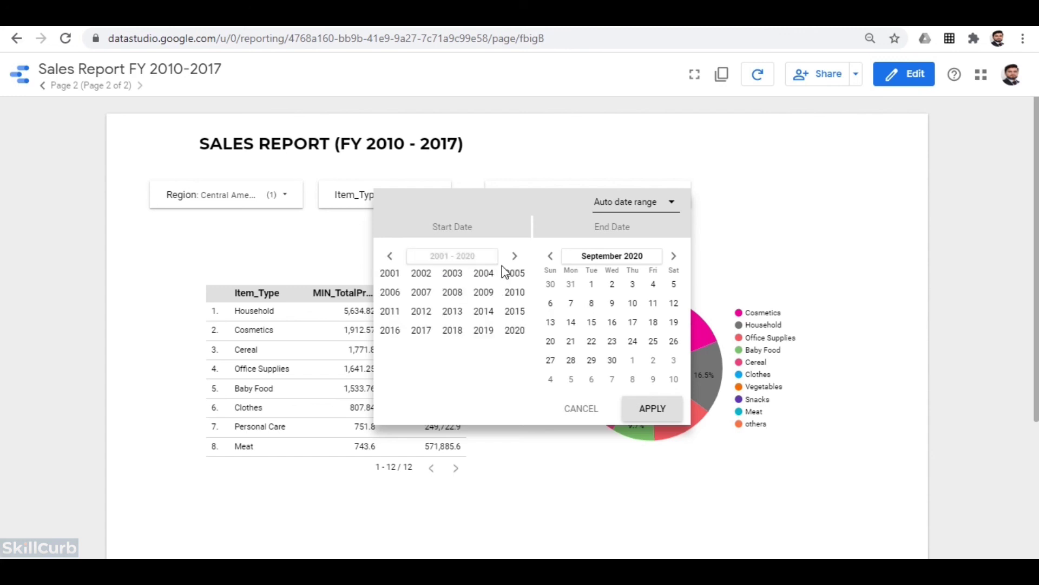
left_click(394, 313)
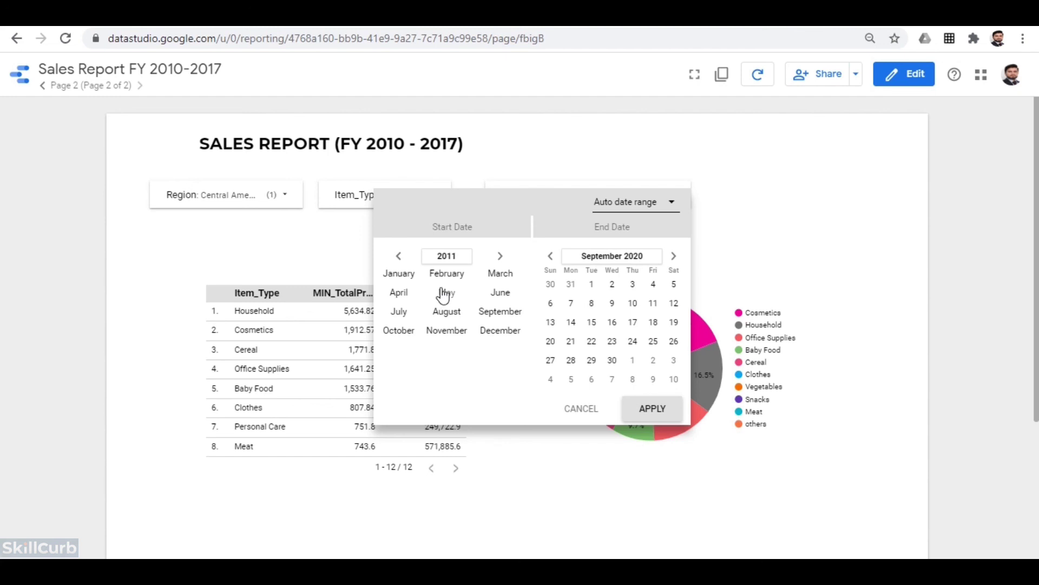
left_click(419, 272)
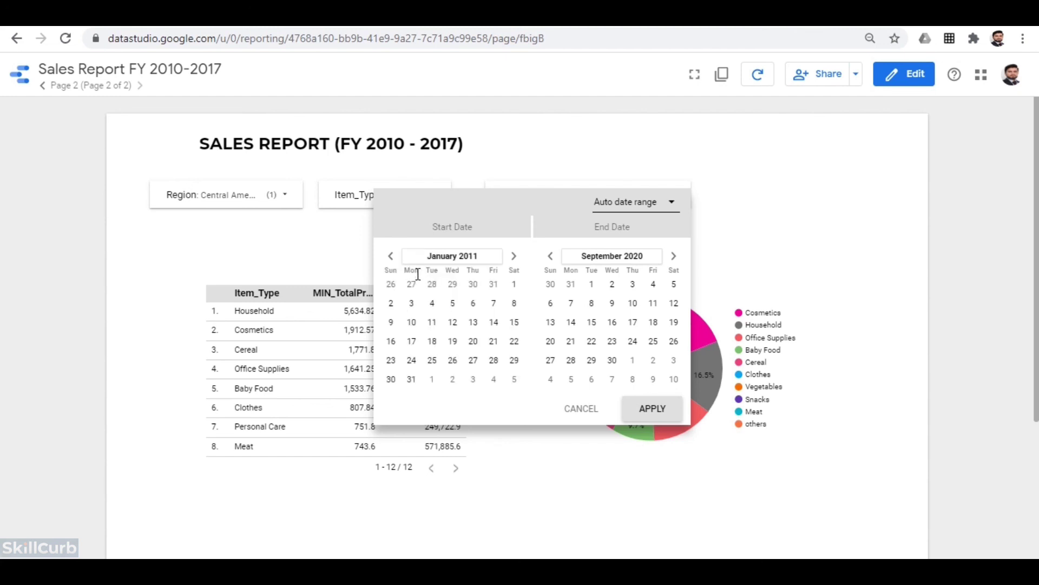
left_click(521, 283)
Set the date range control's end date to December 31, 2011 and apply the range.
left_click(607, 257)
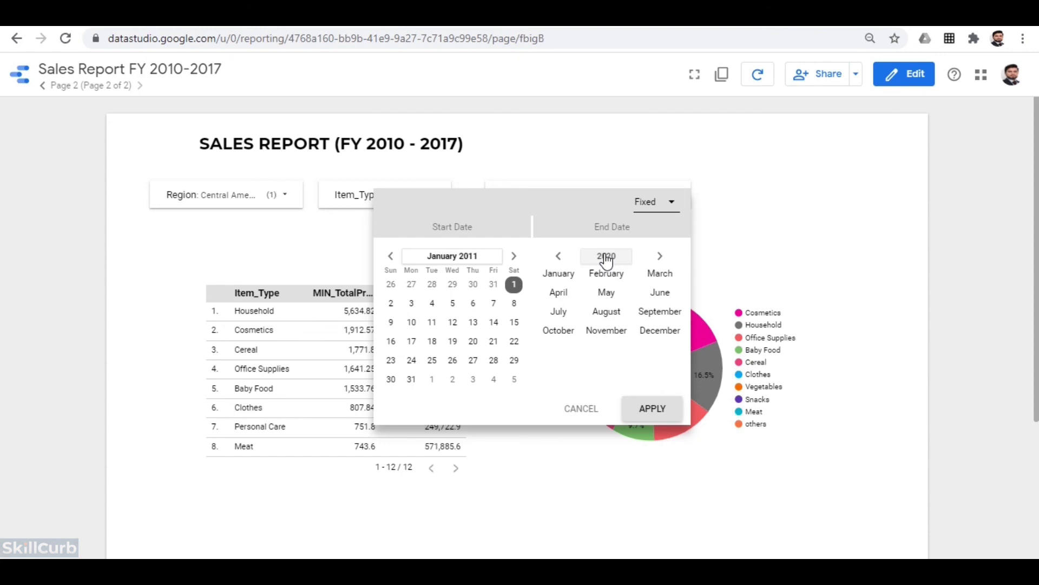
left_click(606, 257)
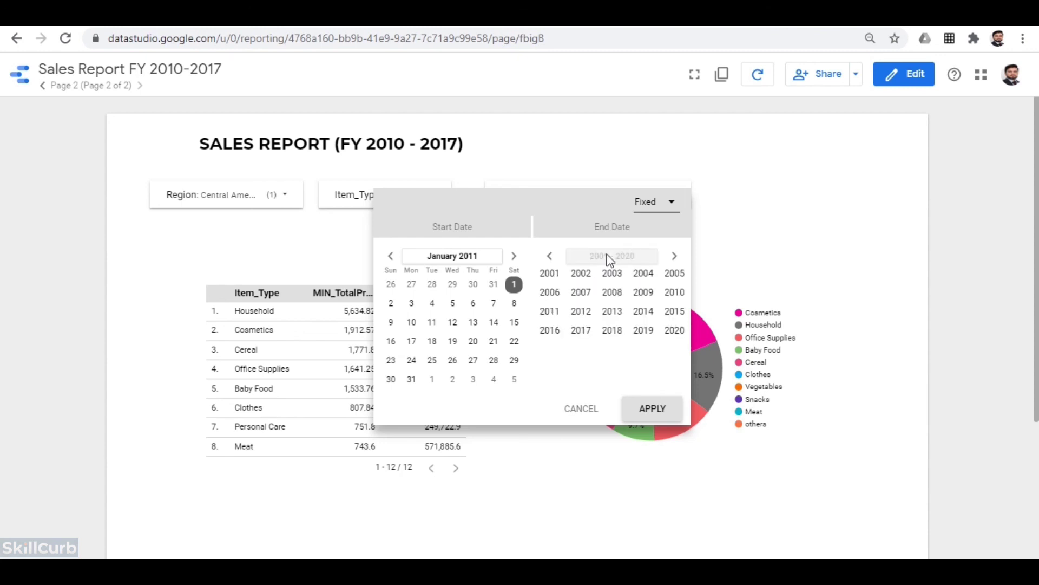
left_click(550, 312)
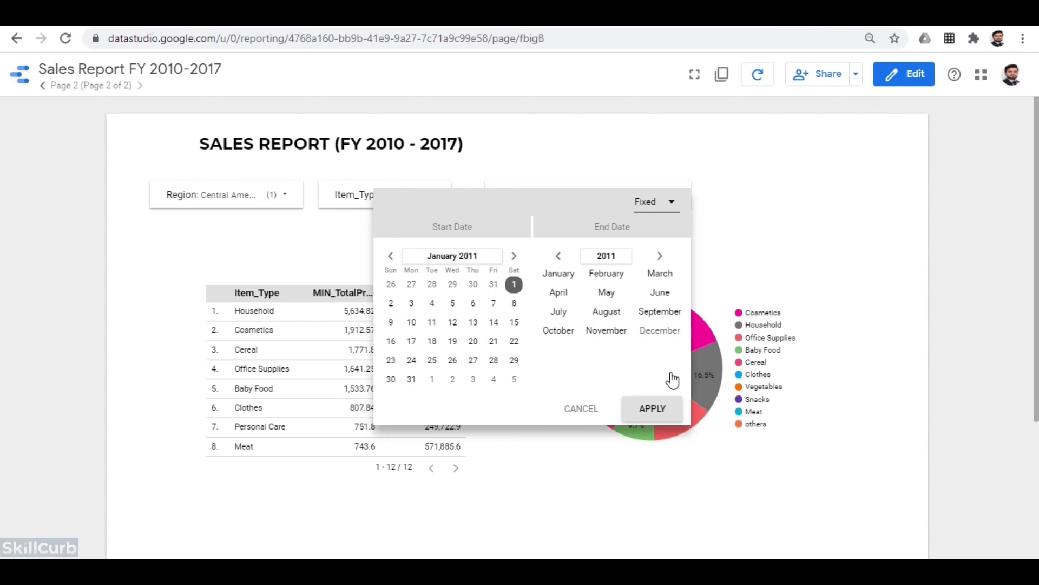
left_click(627, 351)
left_click(671, 362)
left_click(669, 408)
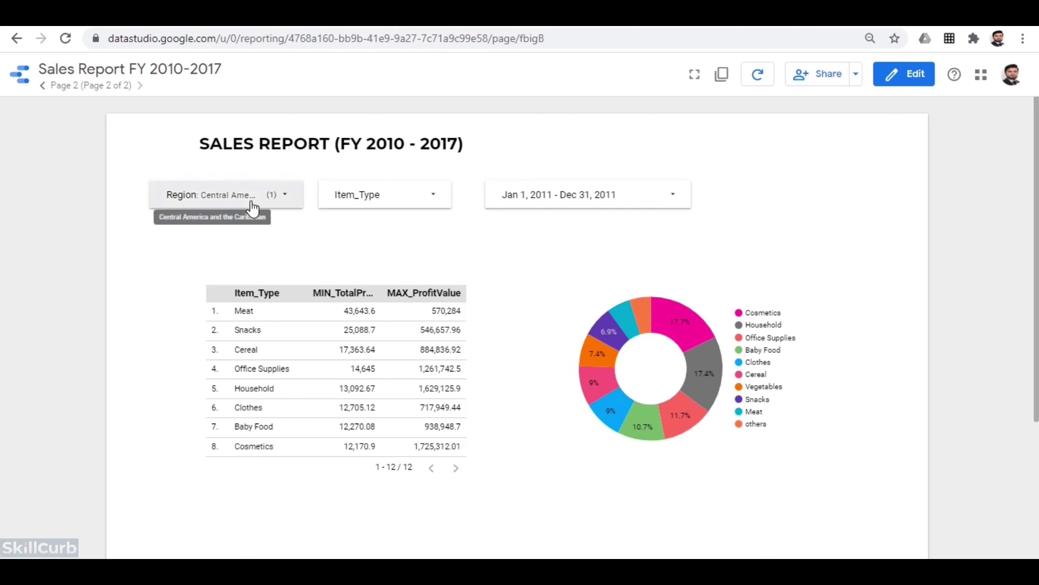
Look through the Item_Type filter's values without changing them, and go back to Page 1 of the report.
left_click(418, 205)
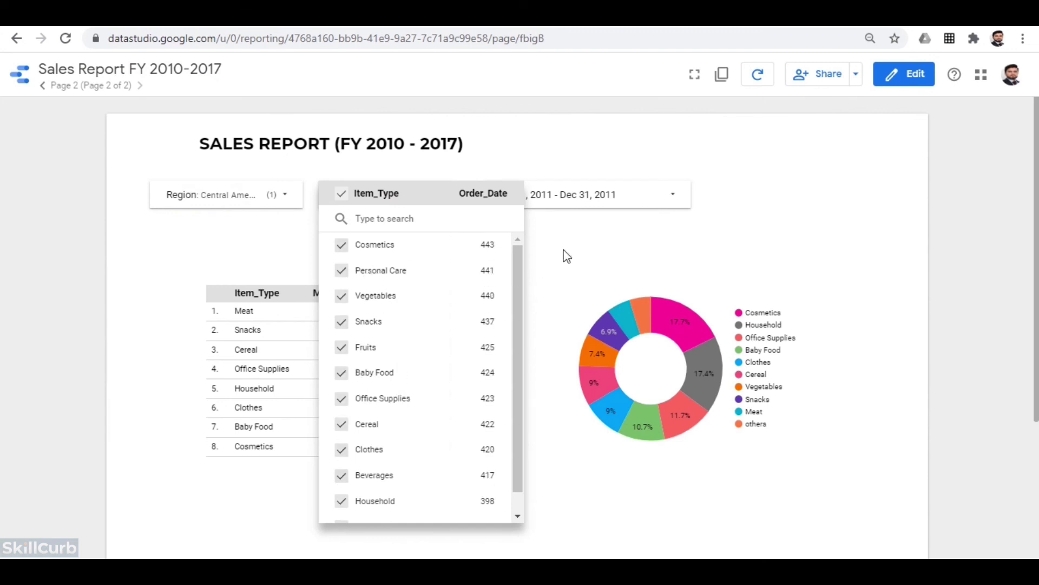
left_click(617, 220)
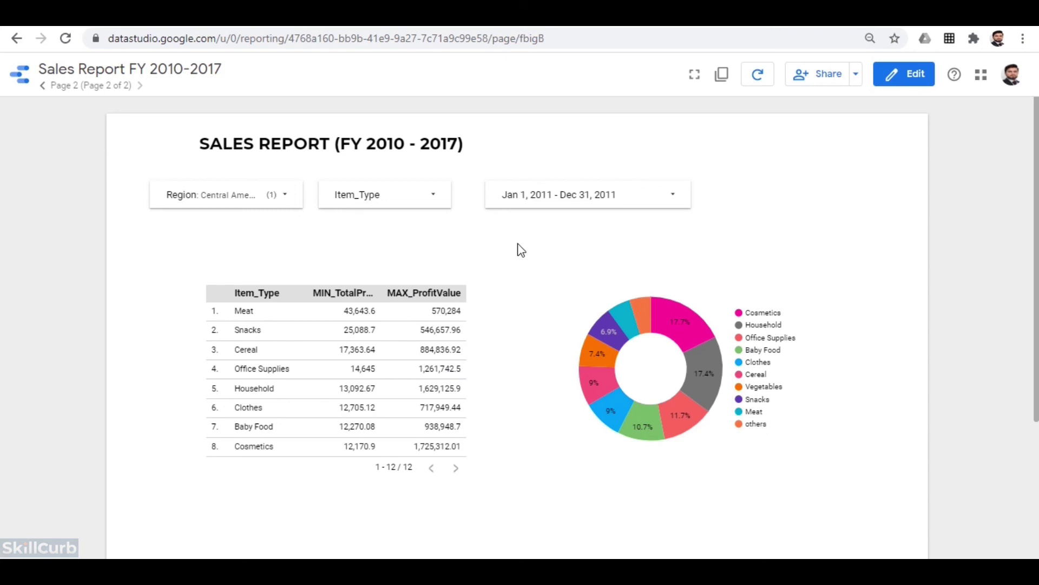
left_click(42, 87)
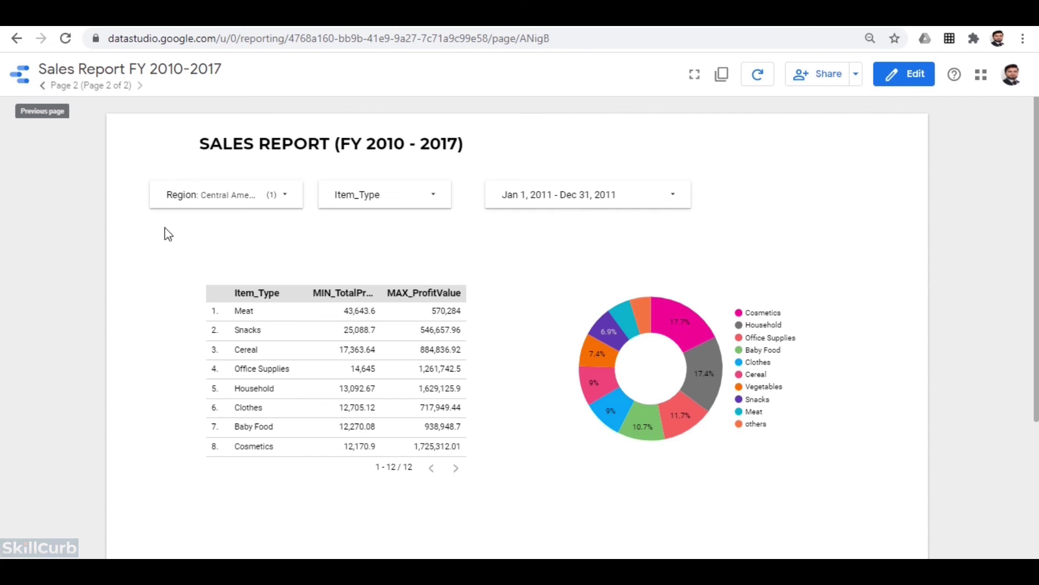